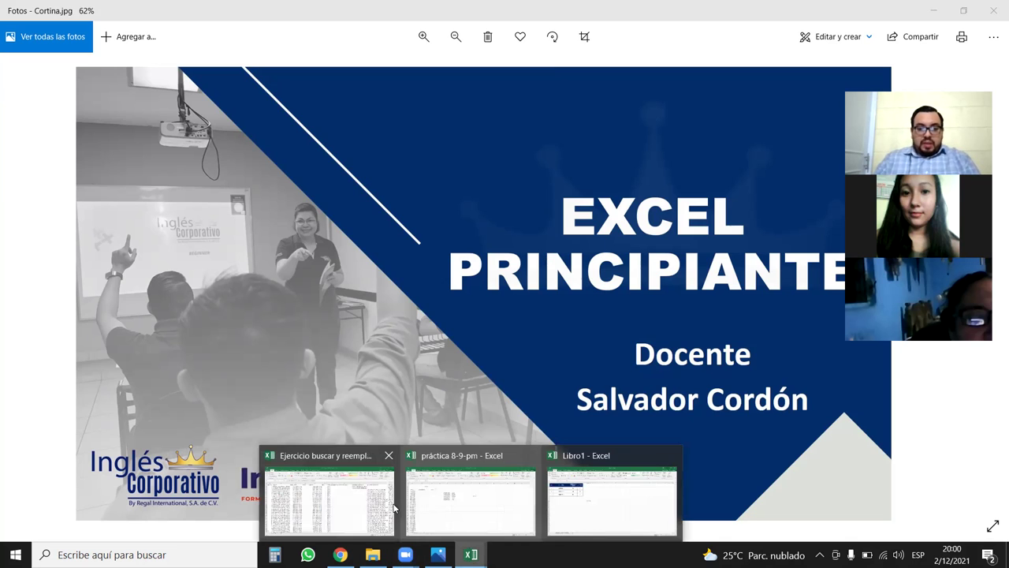
Bring up the práctica 8-9-pm workbook and show its Hoja 1 sales tables
left_click(332, 483)
left_click(471, 554)
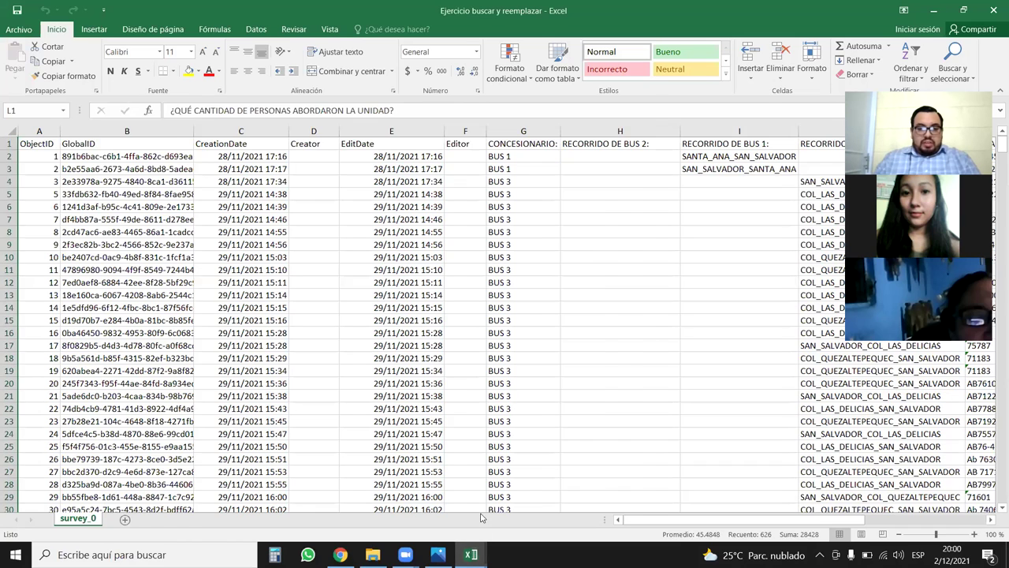
left_click(80, 516)
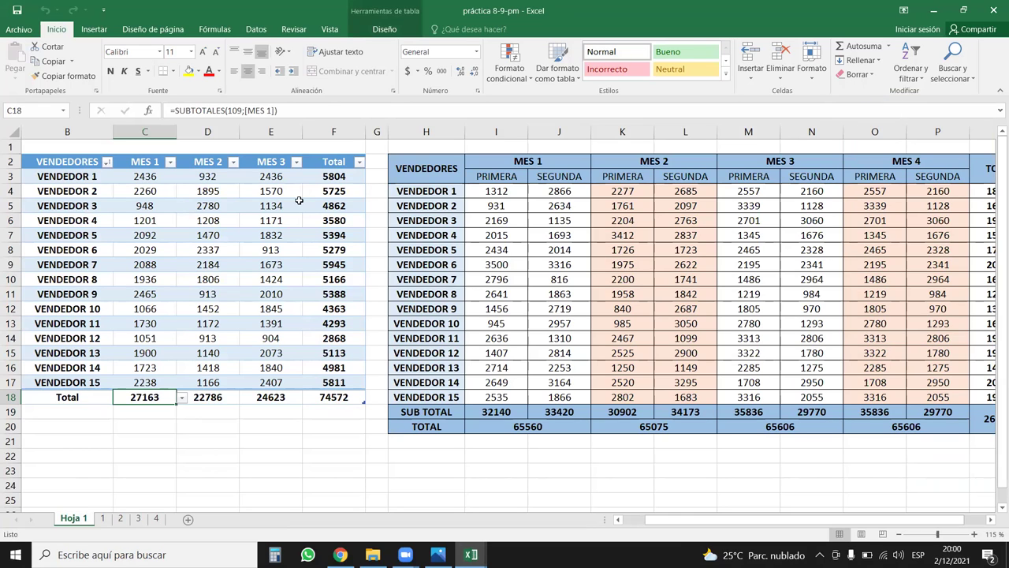
Select ranges in the VENDEDORES table and the monthly table H2:P20
left_click_drag(299, 202, 110, 293)
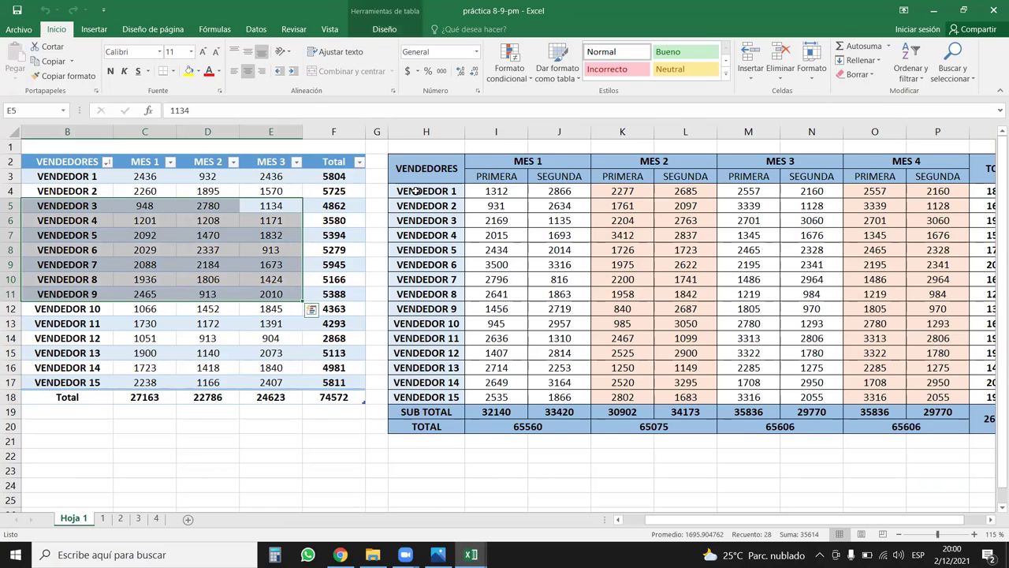
left_click_drag(416, 191, 676, 328)
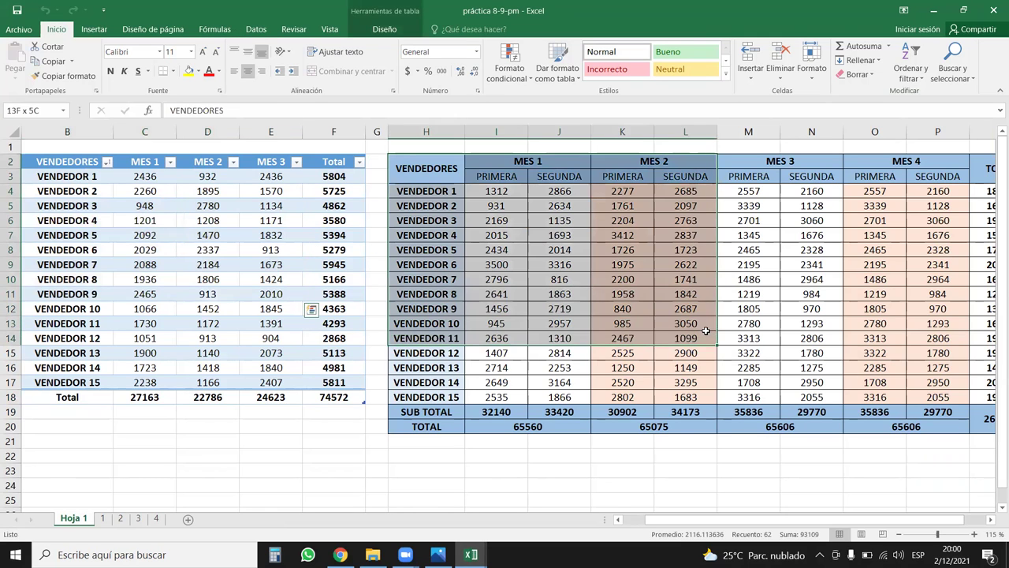
left_click(559, 302)
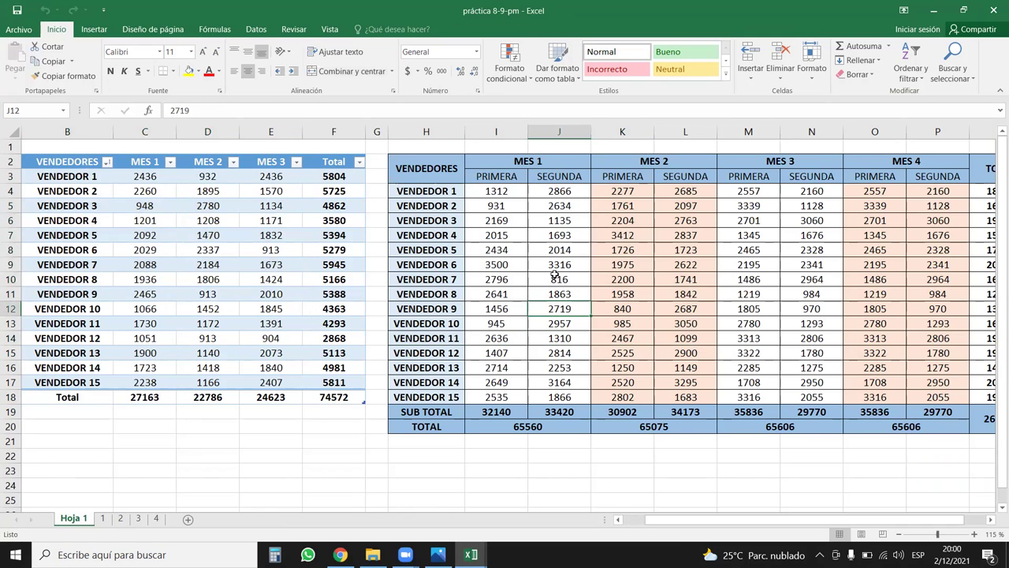
left_click(496, 205)
left_click(430, 166)
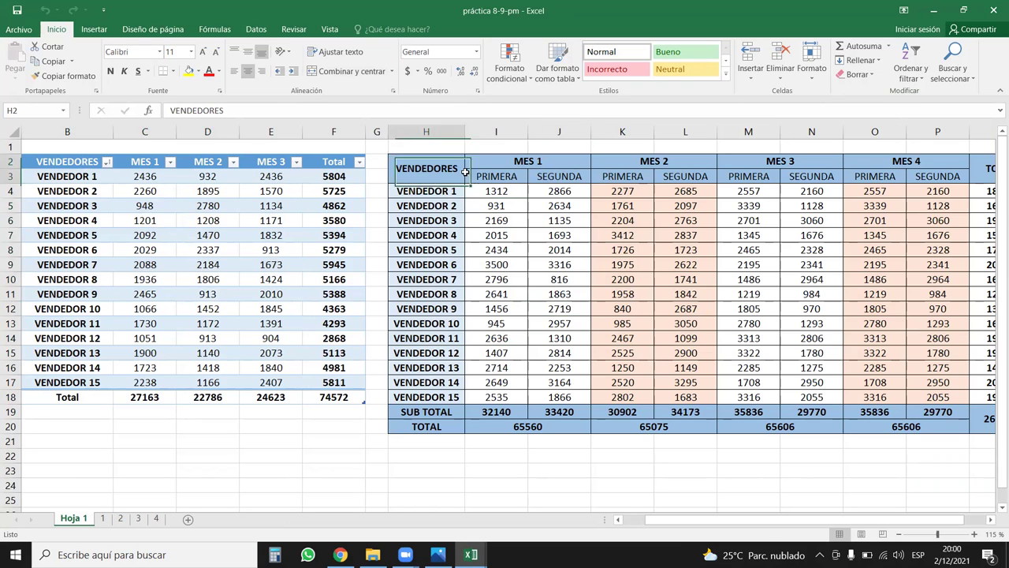
left_click_drag(465, 172, 935, 422)
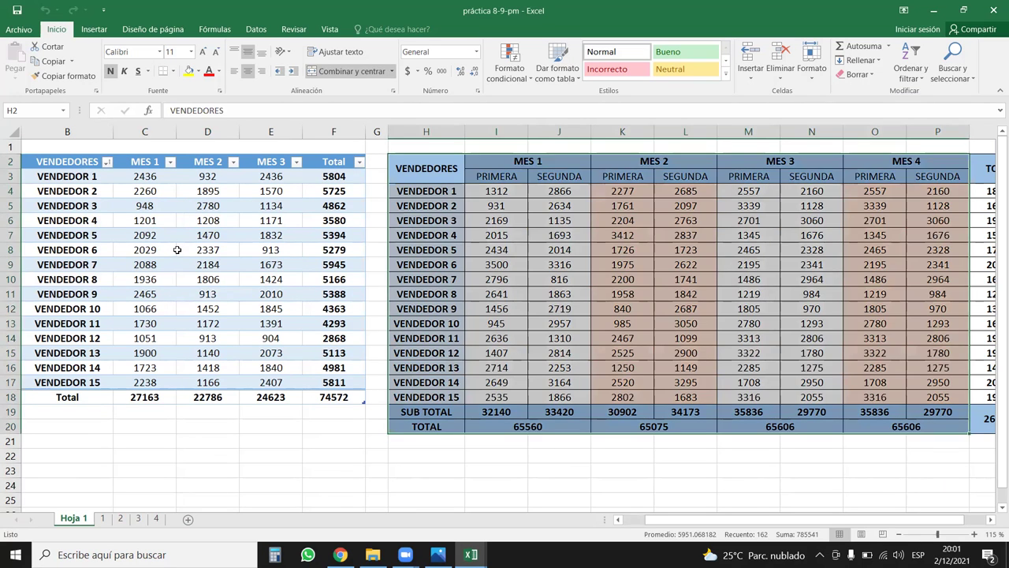
Select all columns from H onward
left_click(467, 165)
mouse_move(330, 164)
left_mouse_down()
mouse_move(79, 321)
mouse_move(75, 398)
left_mouse_up()
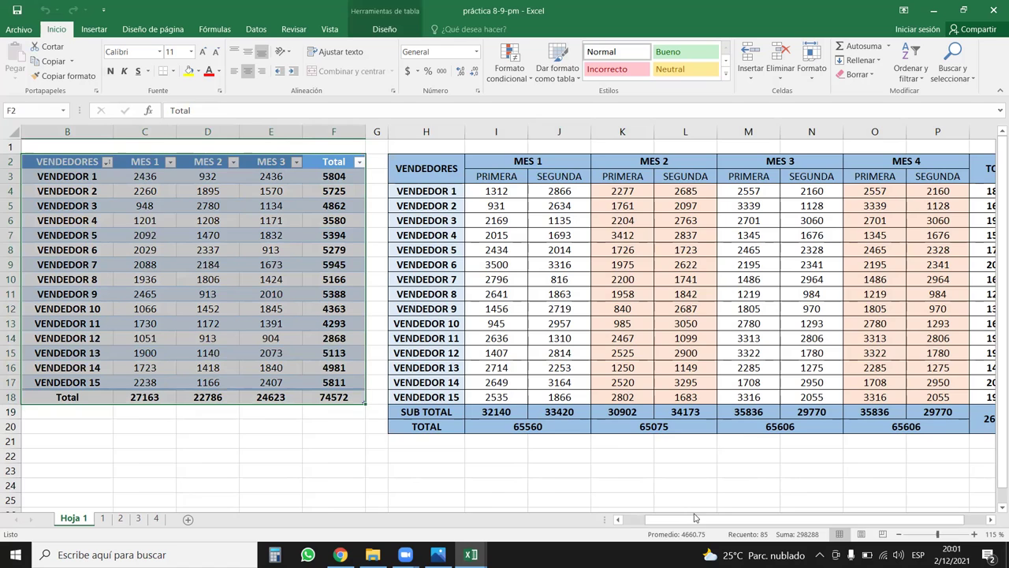
left_click_drag(696, 519, 680, 526)
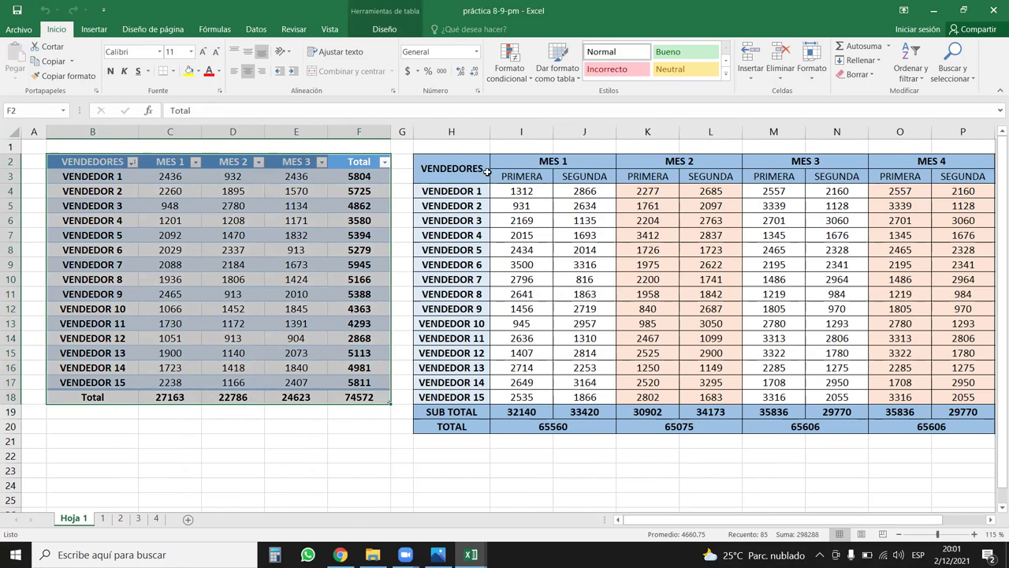
left_click(450, 132)
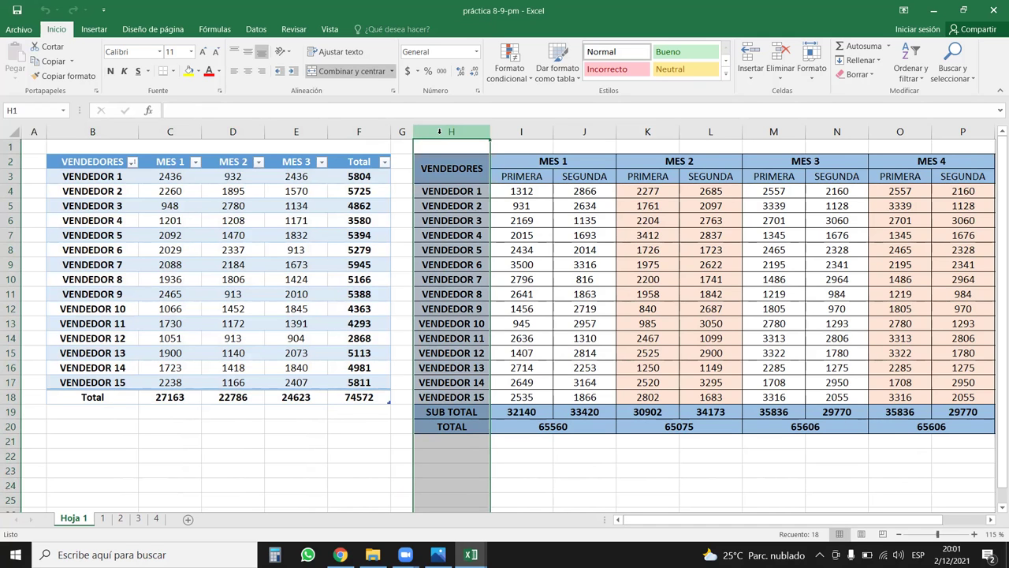
Delete columns H onward and sheets 1–4, keeping only Hoja 1's VENDEDORES table
left_click_drag(439, 131, 440, 131)
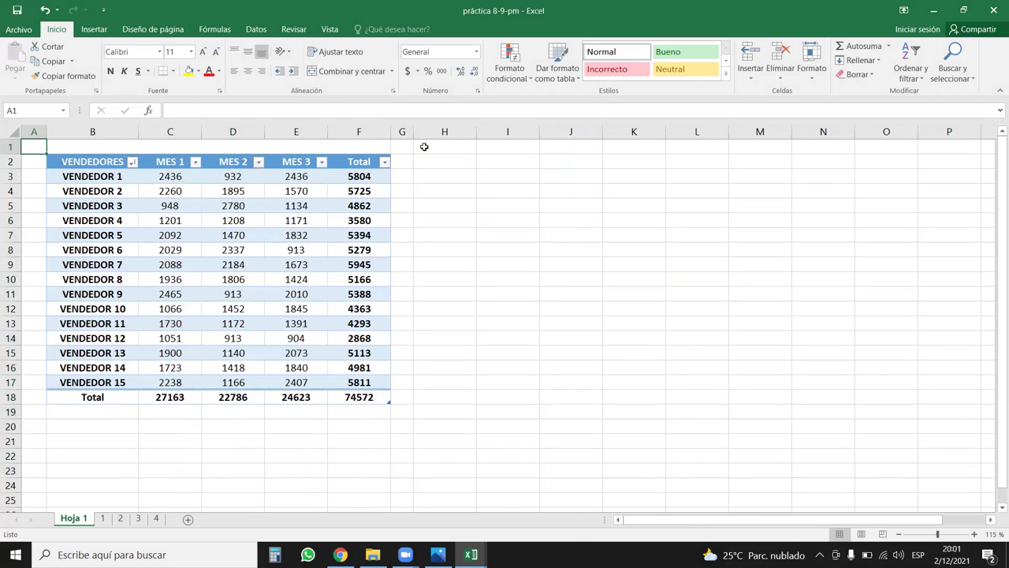
left_click(257, 237)
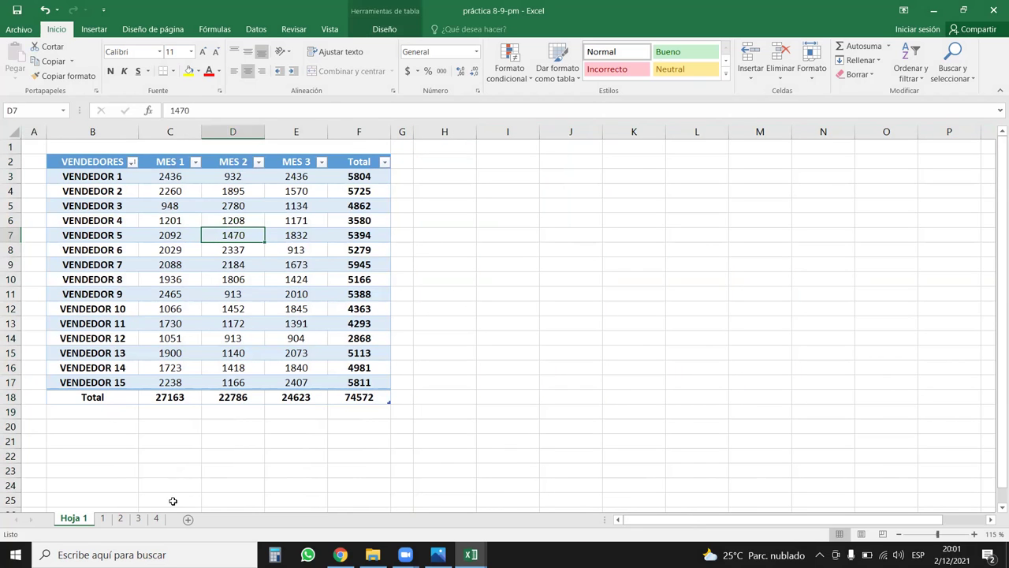
left_click(102, 520)
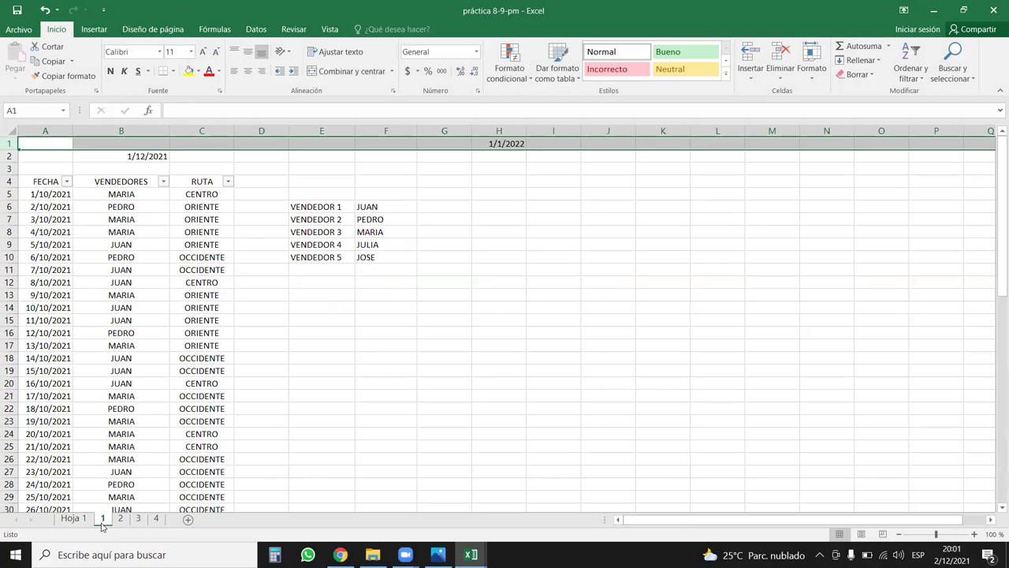
left_click(157, 519, "shift")
right_click(155, 520)
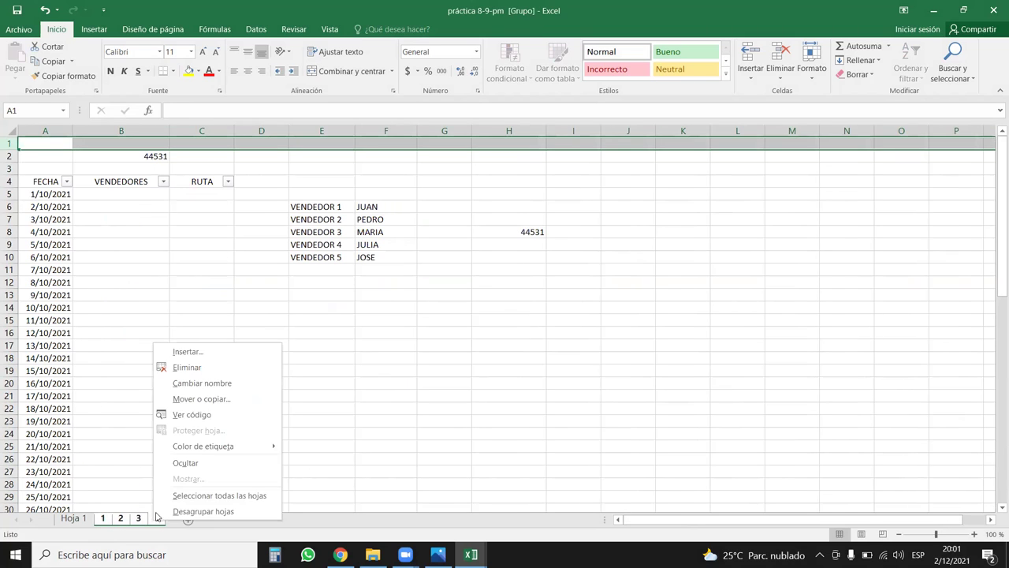
left_click(184, 369)
left_click(478, 314)
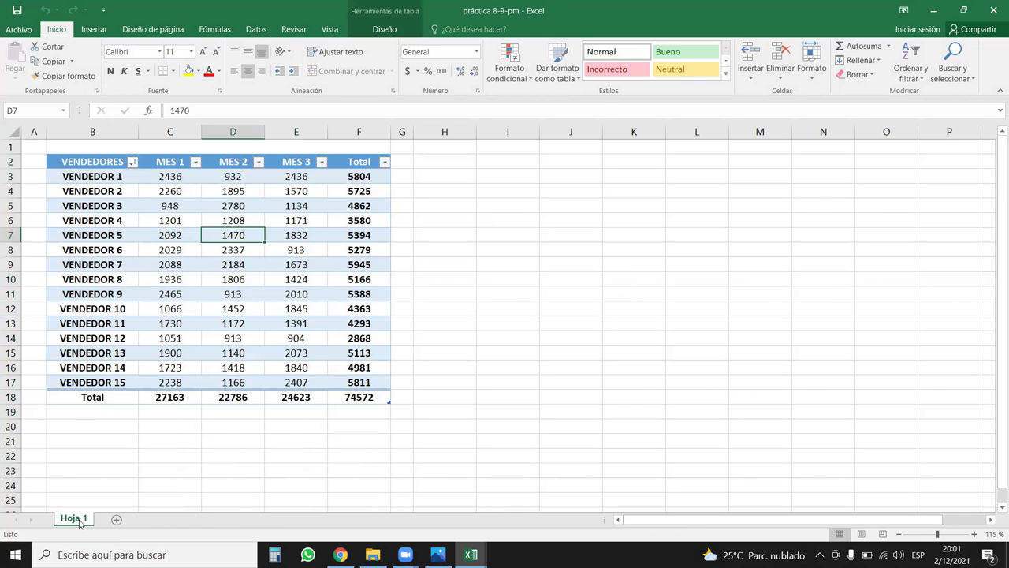
left_click(277, 271)
Review cells of the VENDEDORES table and its Table Design options
left_click(227, 276)
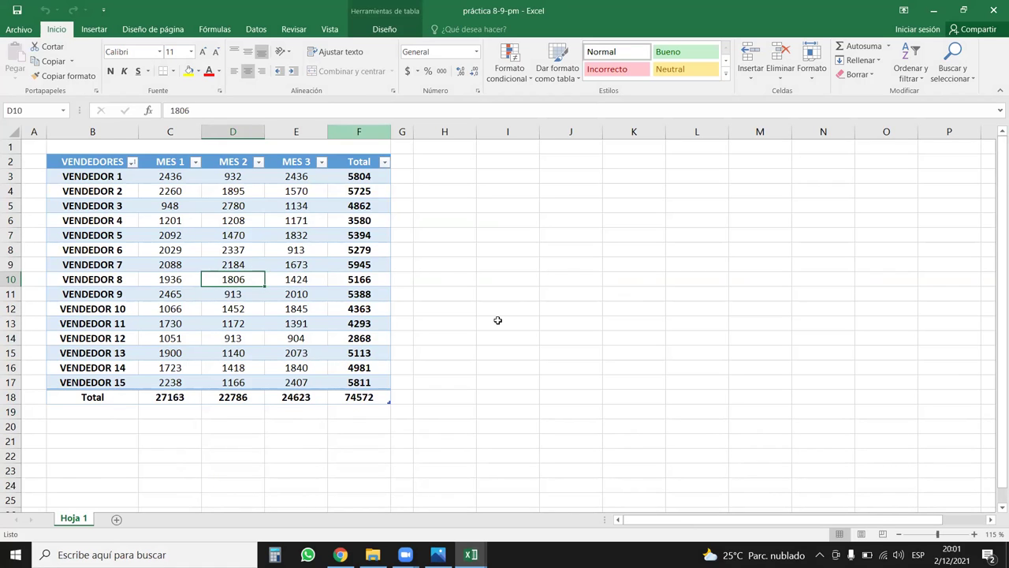
key("Up")
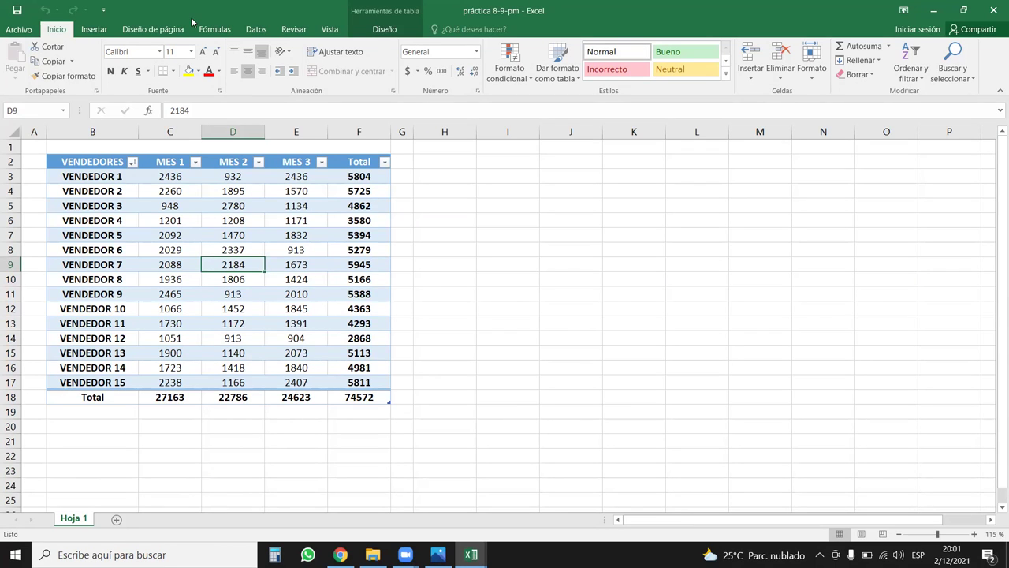
left_click(376, 32)
left_click(294, 209)
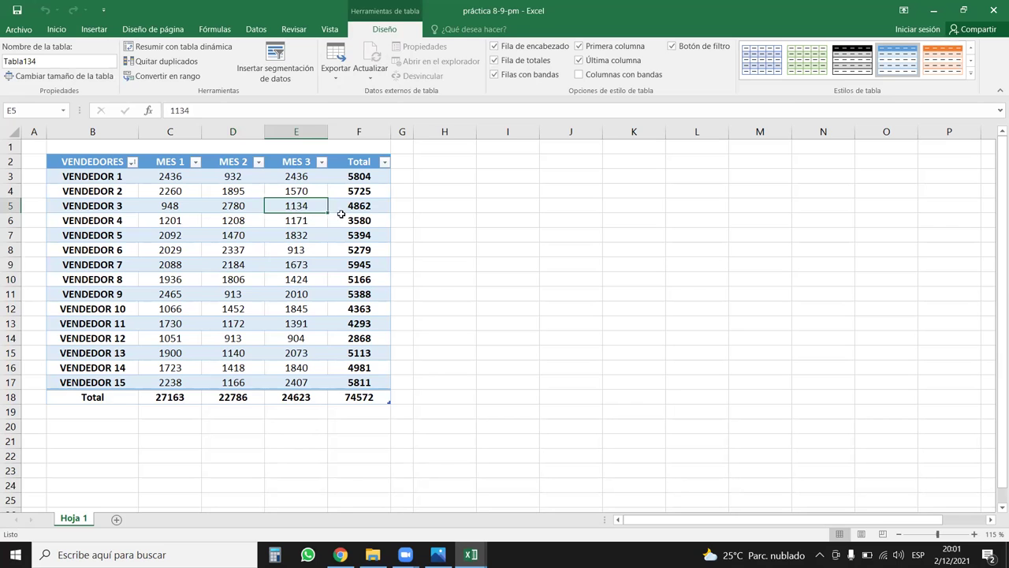
left_click(124, 221)
left_click_drag(99, 165, 387, 399)
left_click(299, 251)
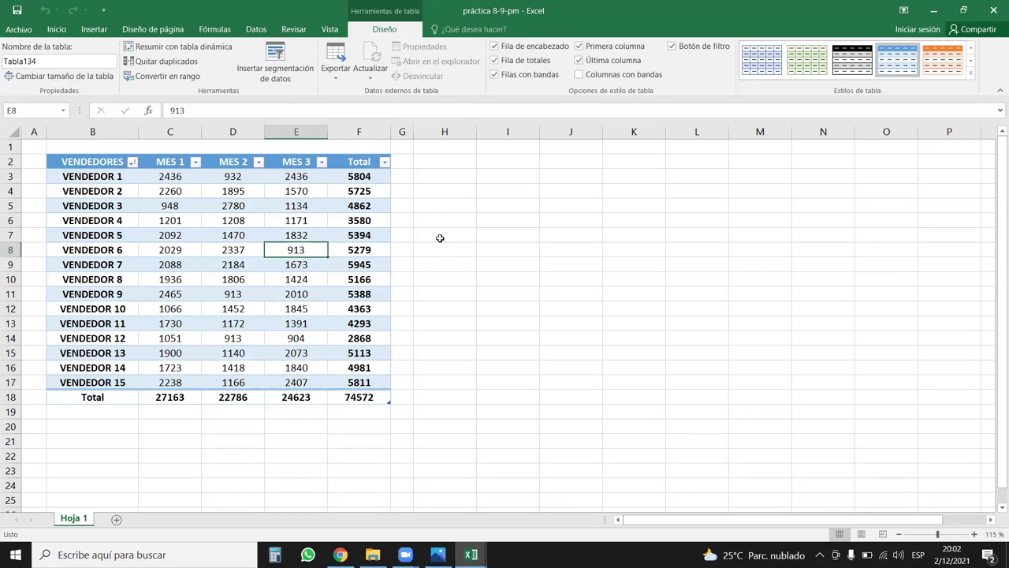
Widen column G beside the VENDEDORES table
left_click(437, 249)
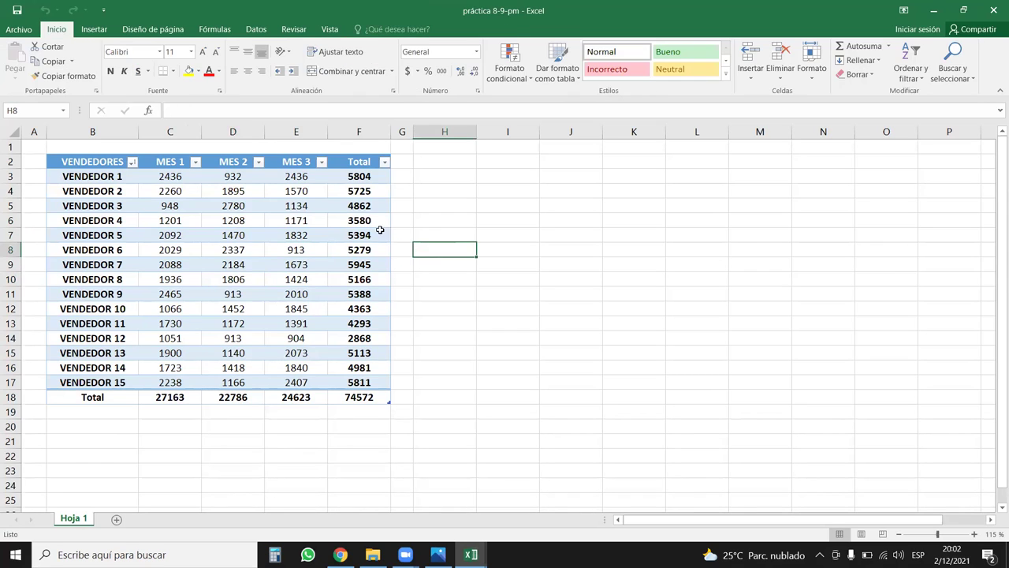
left_click_drag(413, 131, 440, 132)
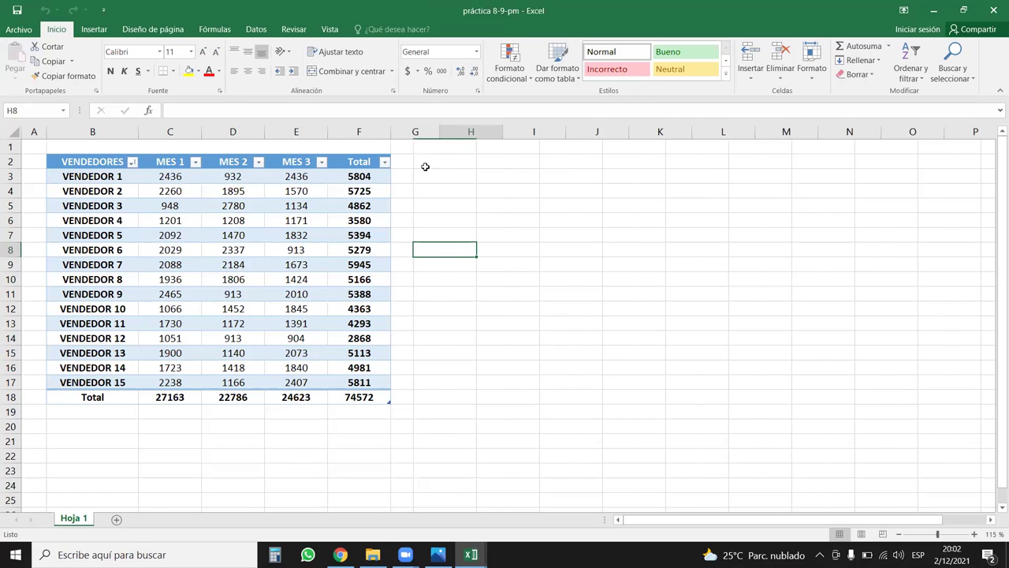
left_click(236, 239)
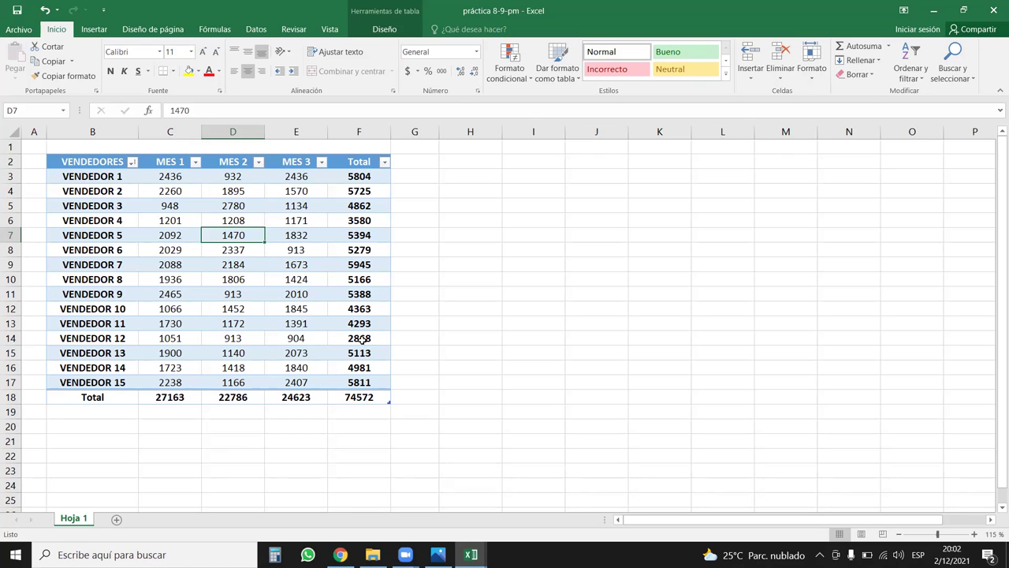
Minimize the práctica workbook and select the CONCESIONARIO column G on survey_0
left_click(936, 9)
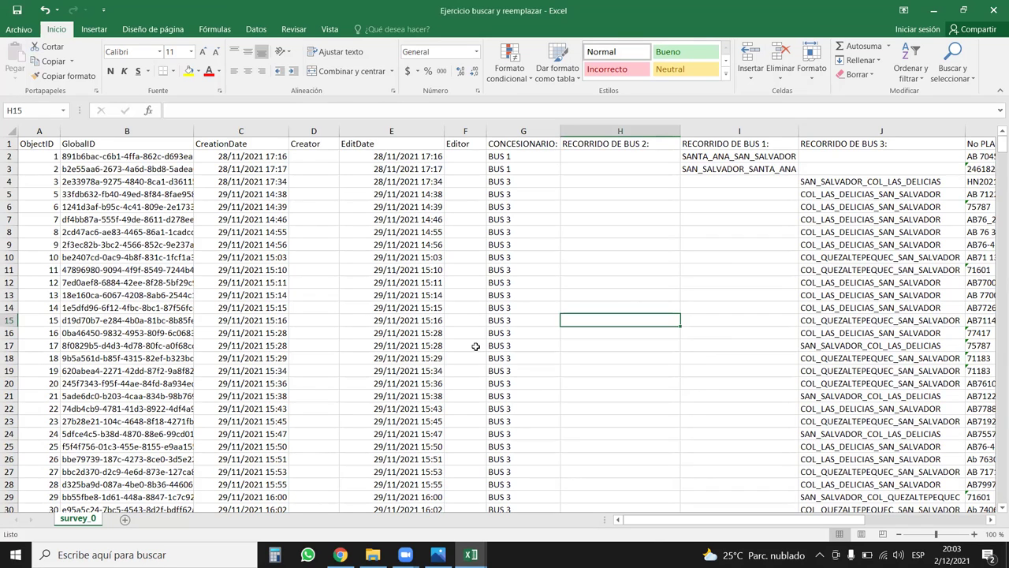
left_click(524, 131)
left_click(533, 180)
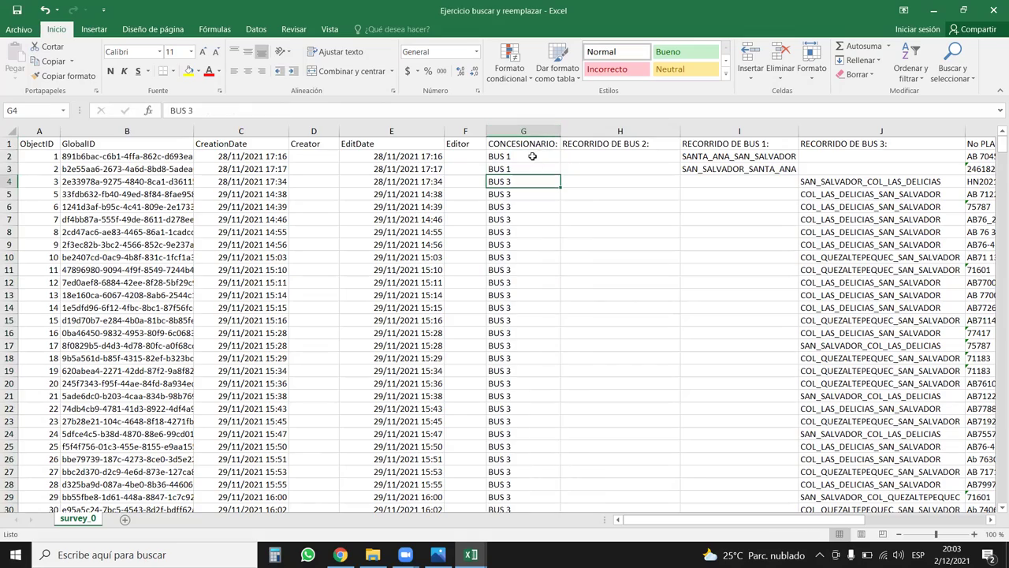
key("Right")
key("Right")
key("Right")
key("Right")
key("Right")
key("Right")
key("Right")
key("Right")
key("Left")
key("Left")
key("Left")
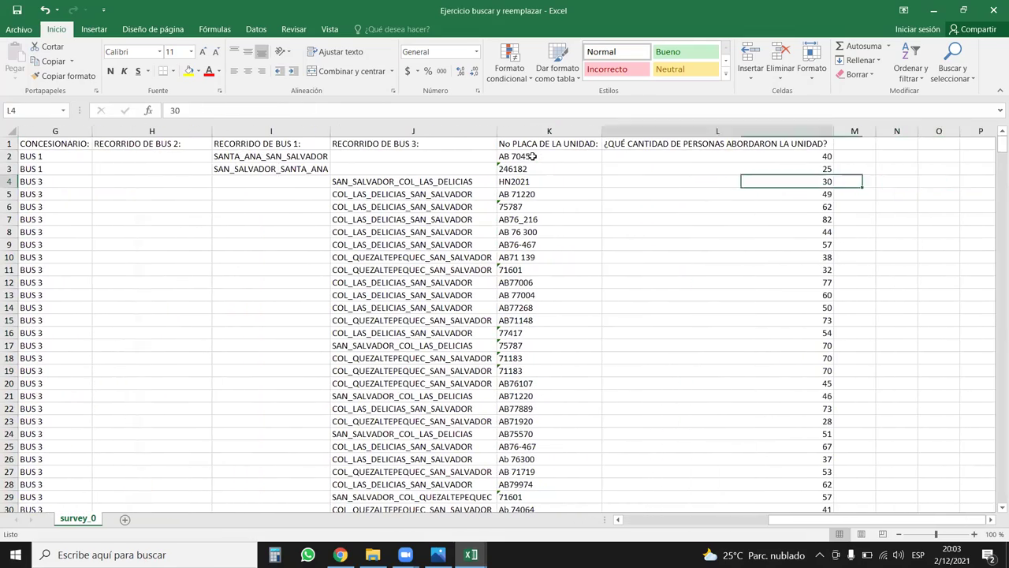
key("Left")
key("Left")
key("Left")
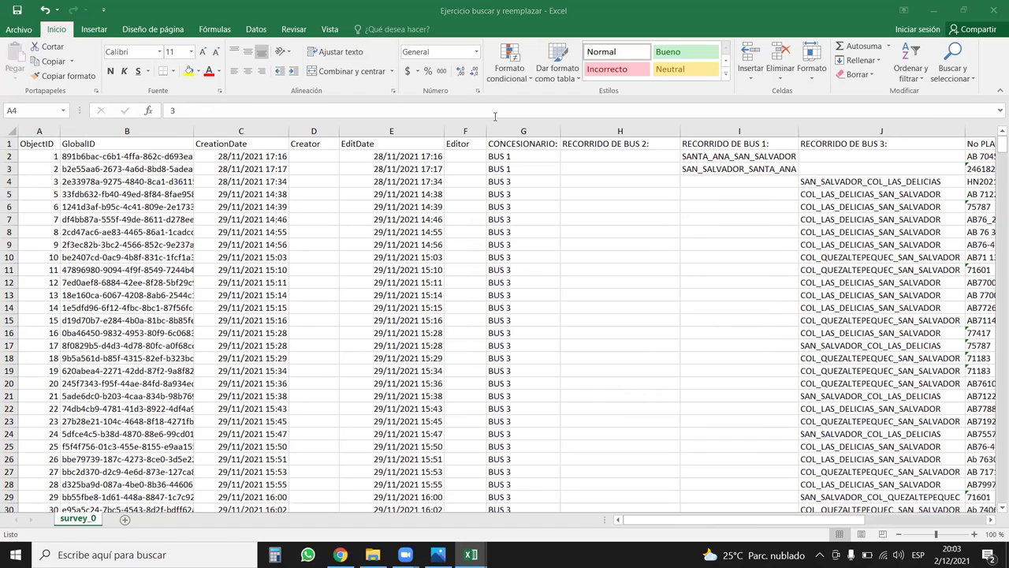
left_click(534, 127)
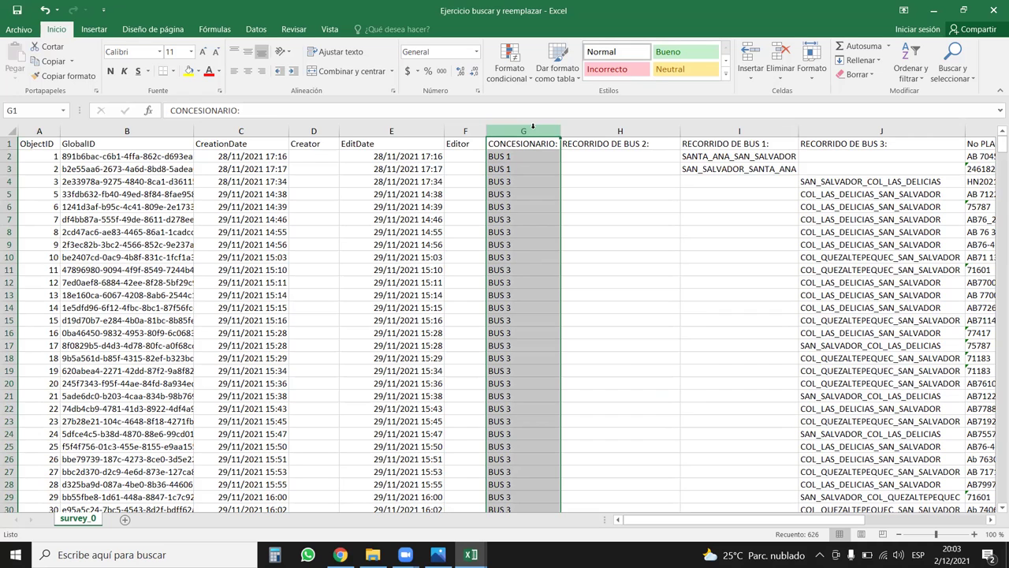
key("Right")
key("Right")
key("Right")
key("Right")
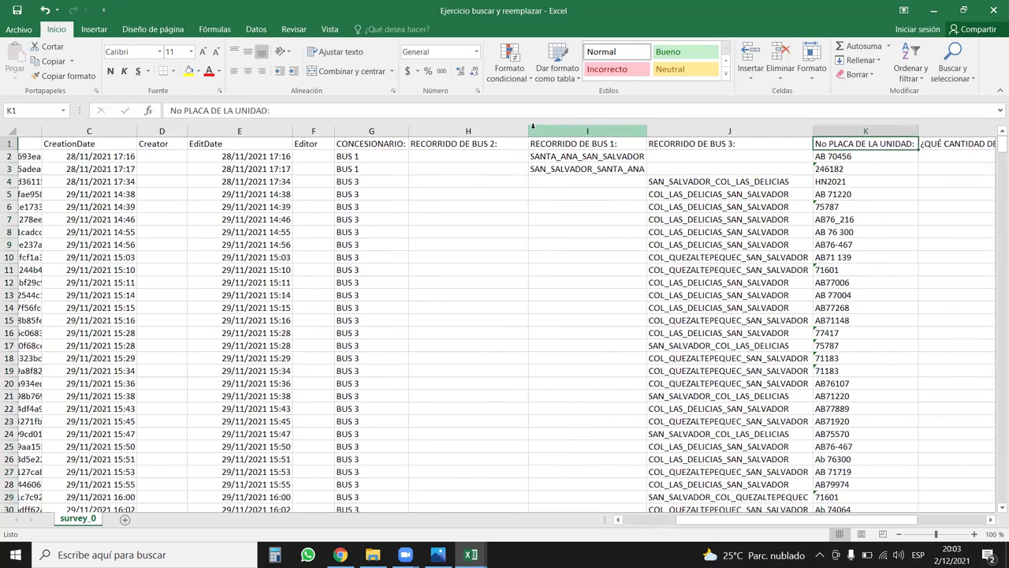
key("Right")
key("Right")
key("Left")
key("Left")
key("Left")
key("Left")
key("Left")
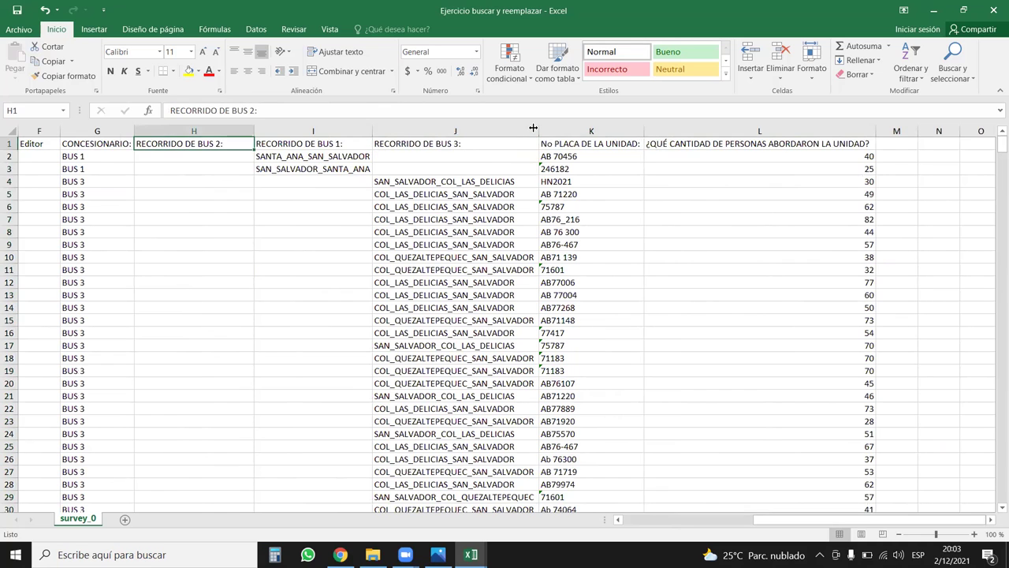
key("Right")
key("Right")
key("Left")
key("Right")
key("Left")
key("Left")
key("Left")
key("Right")
key("Right")
key("Right")
key("Right")
key("Left")
key("Left")
key("Left")
key("Right")
key("Right")
key("Right")
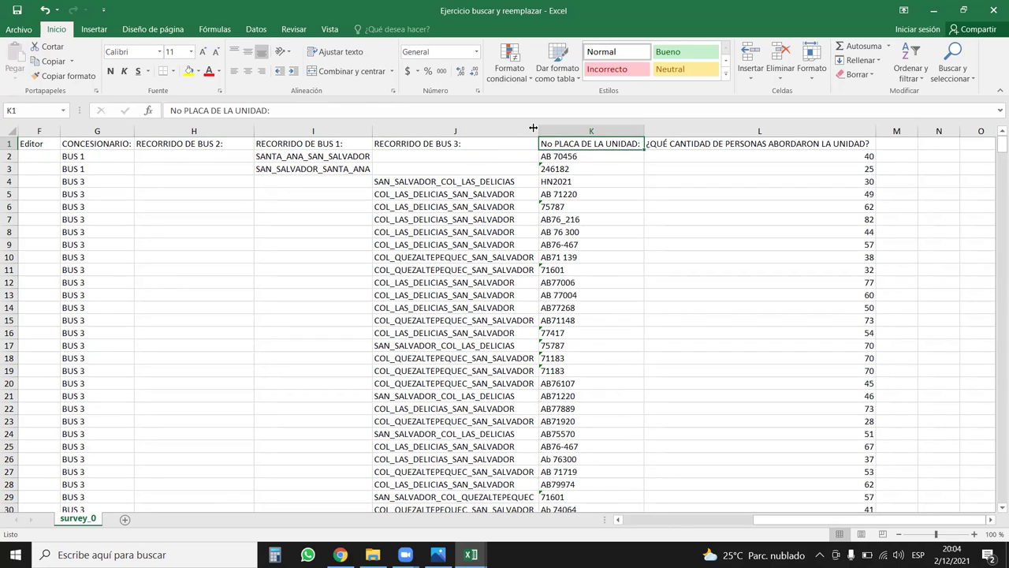
key("Right")
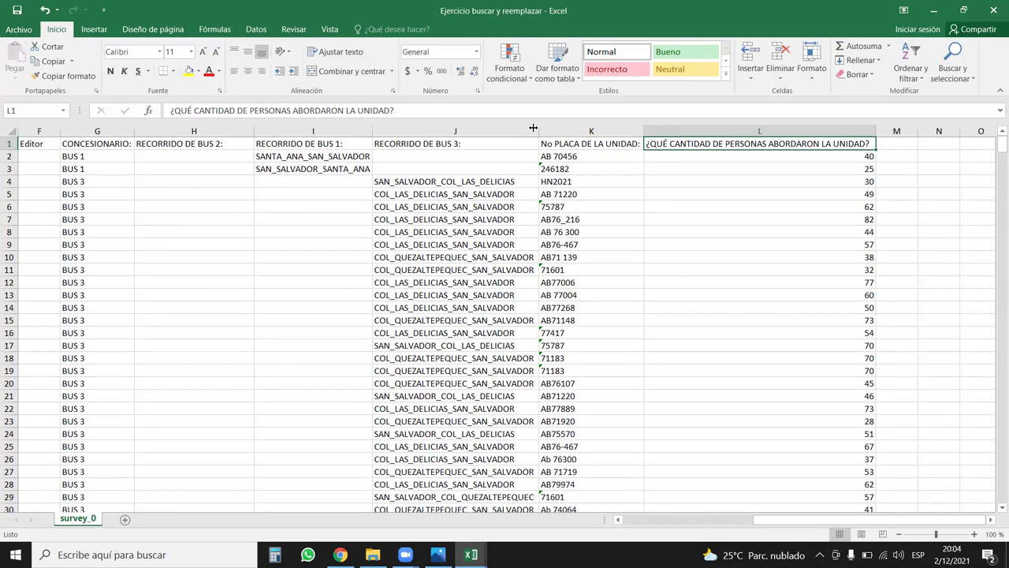
key("Left")
key("Left")
key("Left")
key("Left")
key("Left")
key("Left")
key("Left")
key("Left")
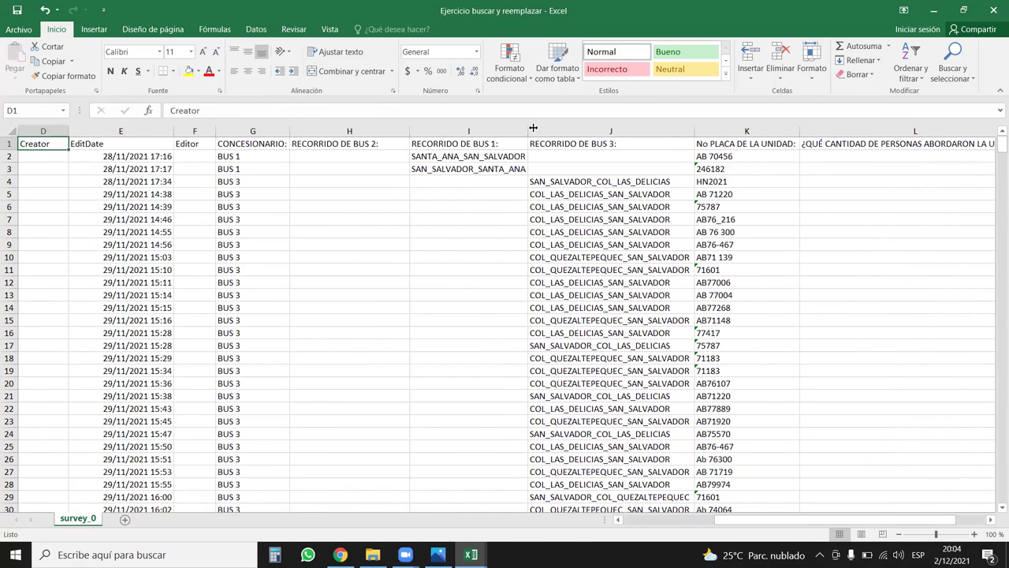
key("Right")
key("Right")
key("Right")
key("Left")
key("Left")
key("Left")
key("Left")
key("Right")
key("Right")
key("Right")
key("Right")
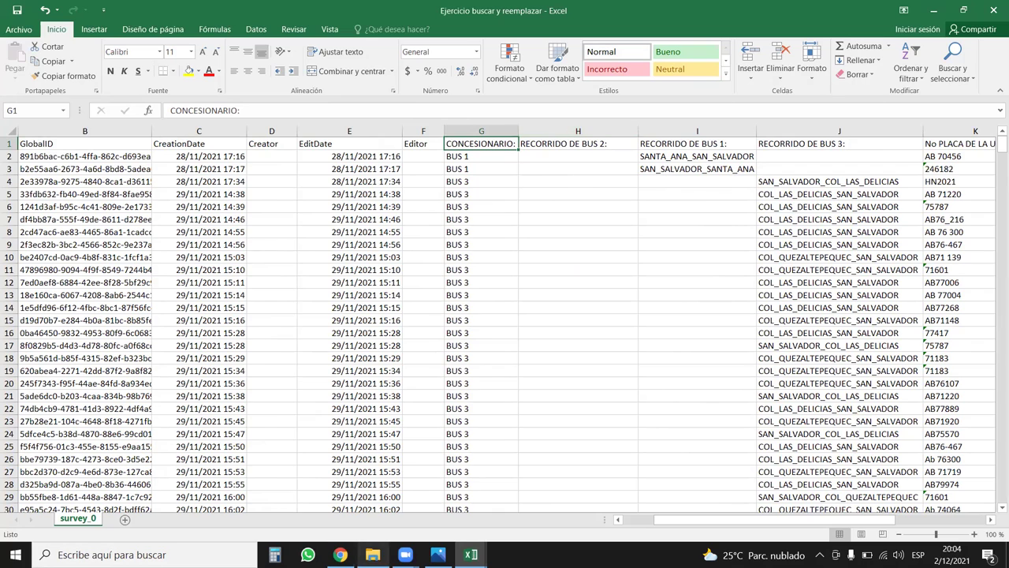
Sign in to Caribbean GeoPortal with a Google account and show the ArcGIS apps list
left_click(339, 555)
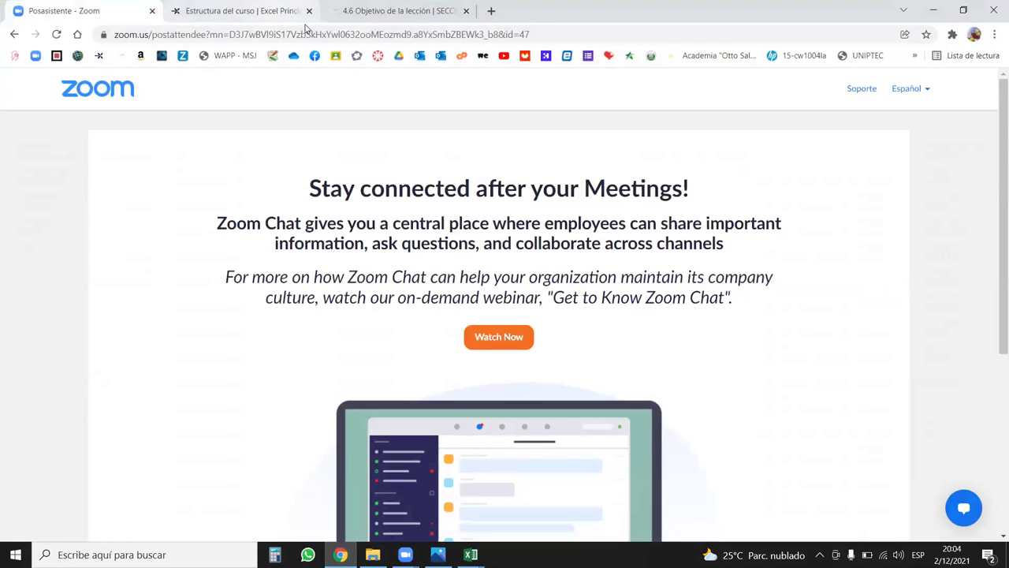
left_click(303, 17)
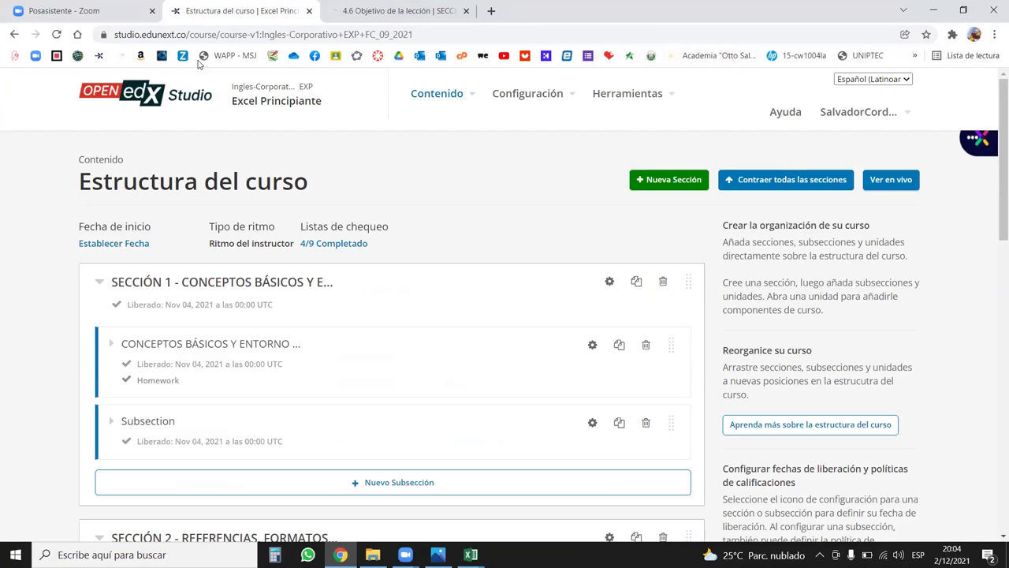
left_click(78, 55)
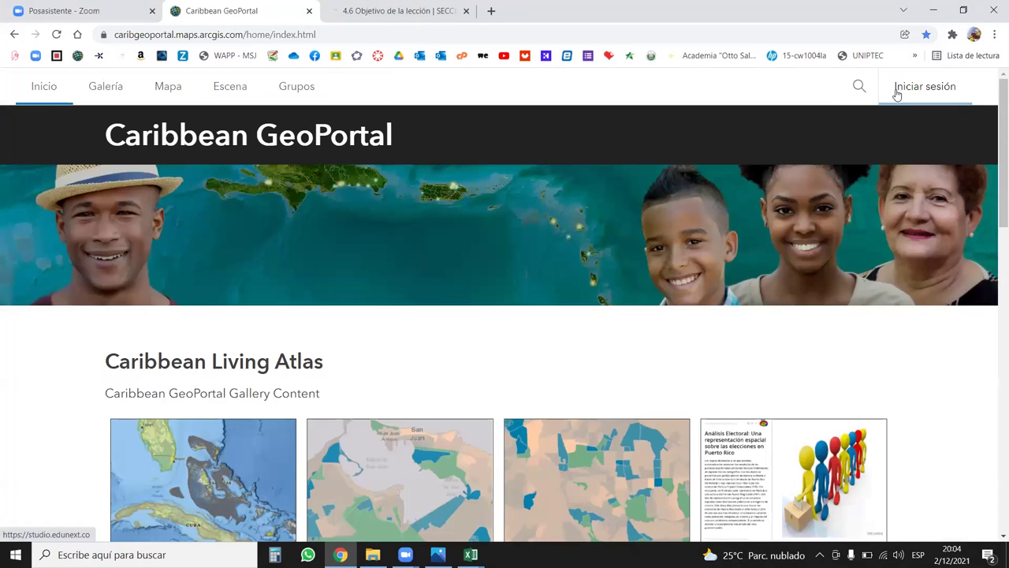
left_click(896, 88)
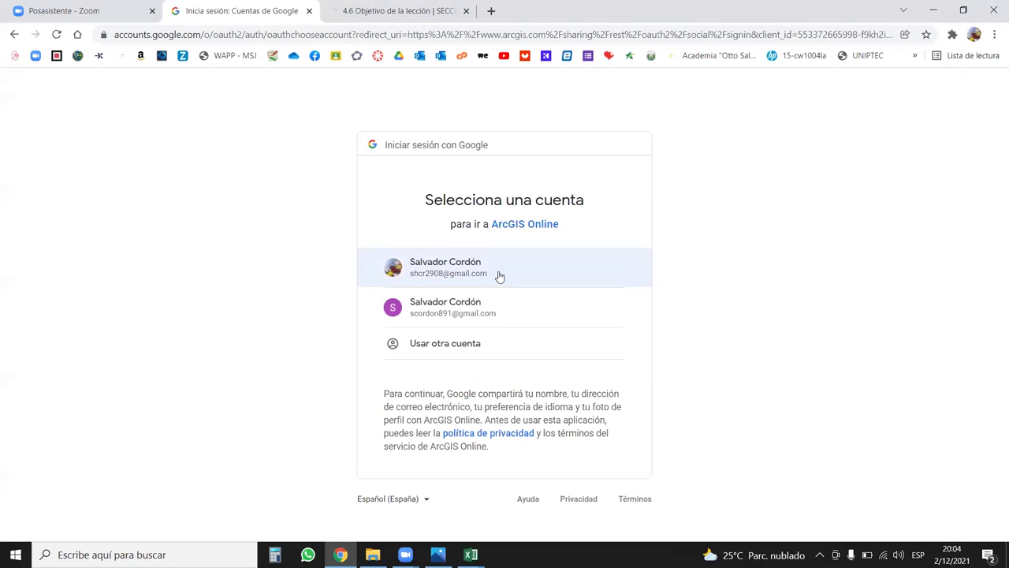
left_click(498, 272)
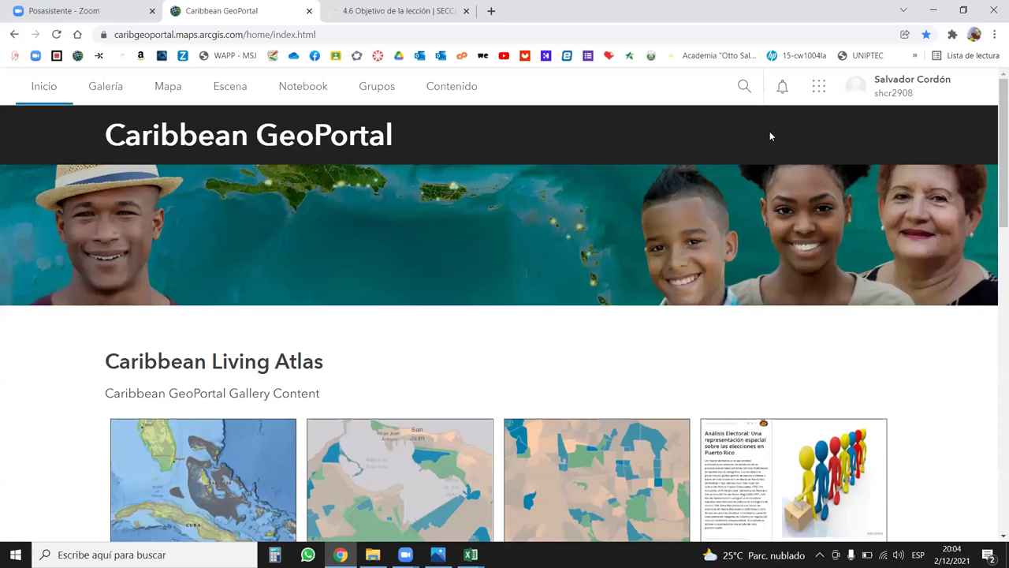
left_click(824, 86)
scroll(754, 452, "down", 3)
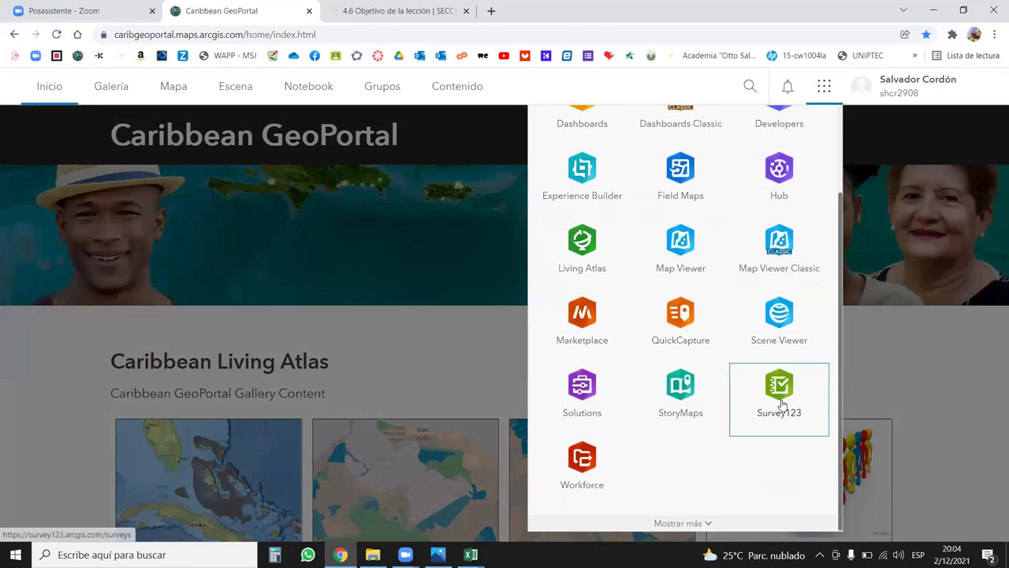
Open Survey123 and the SUP CHIVO BUS survey
left_click(780, 406)
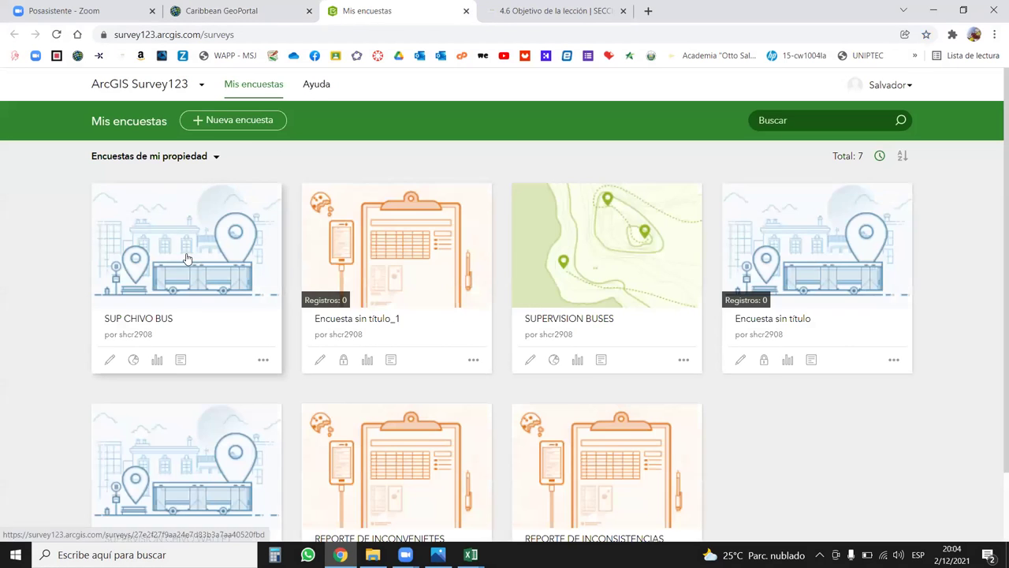
left_click(255, 266)
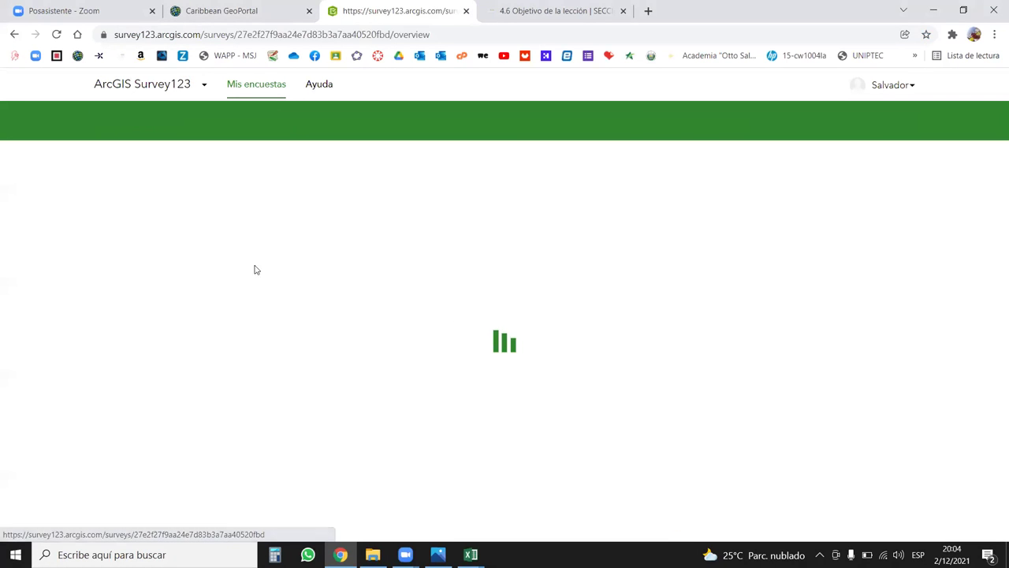
scroll(377, 282, "down", 3)
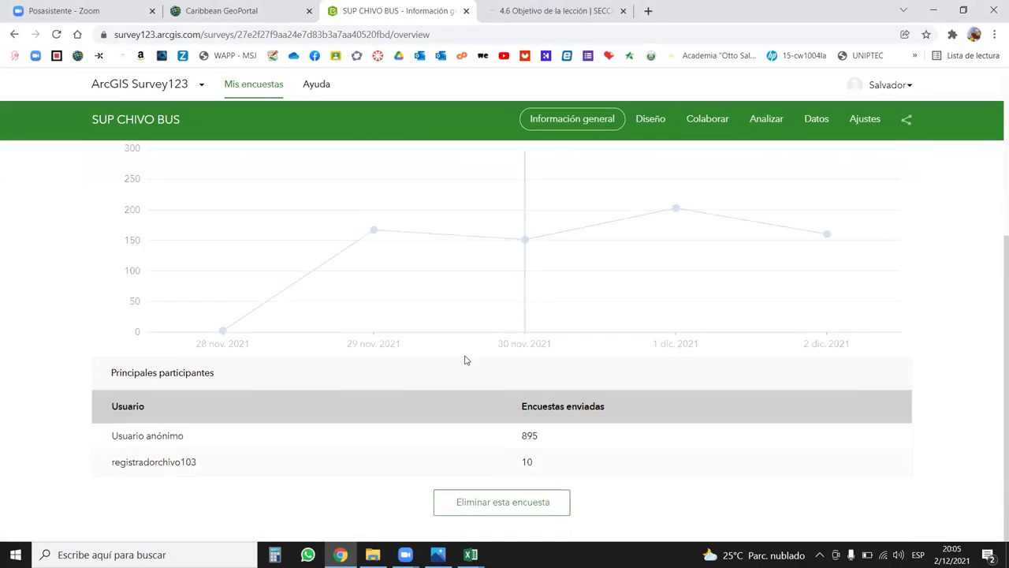
scroll(457, 370, "up", 2)
scroll(399, 365, "up", 1)
View the survey's submitted records and bring up the Exportar format options
left_click(817, 118)
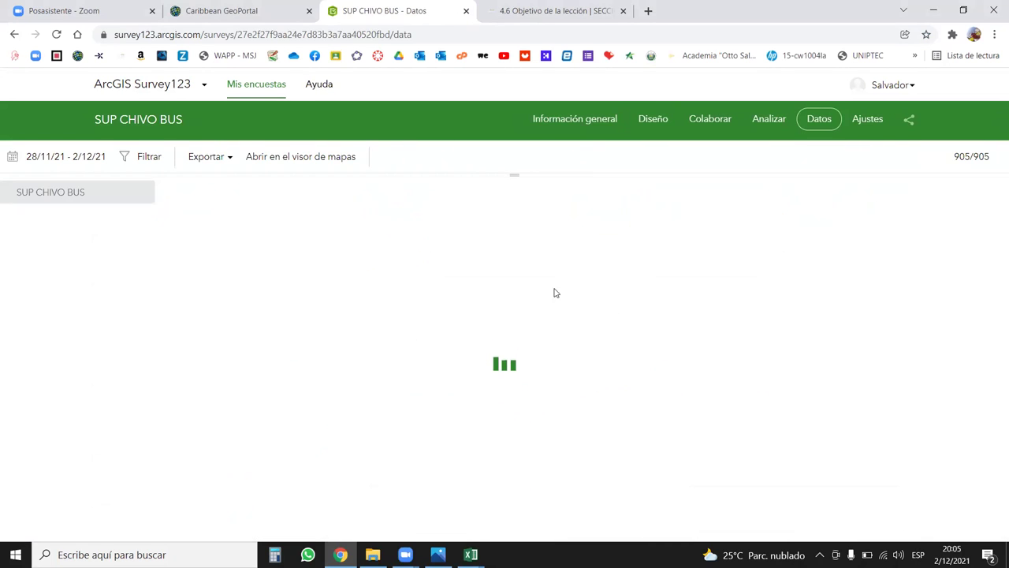
scroll(536, 361, "down", 5)
scroll(552, 376, "down", 5)
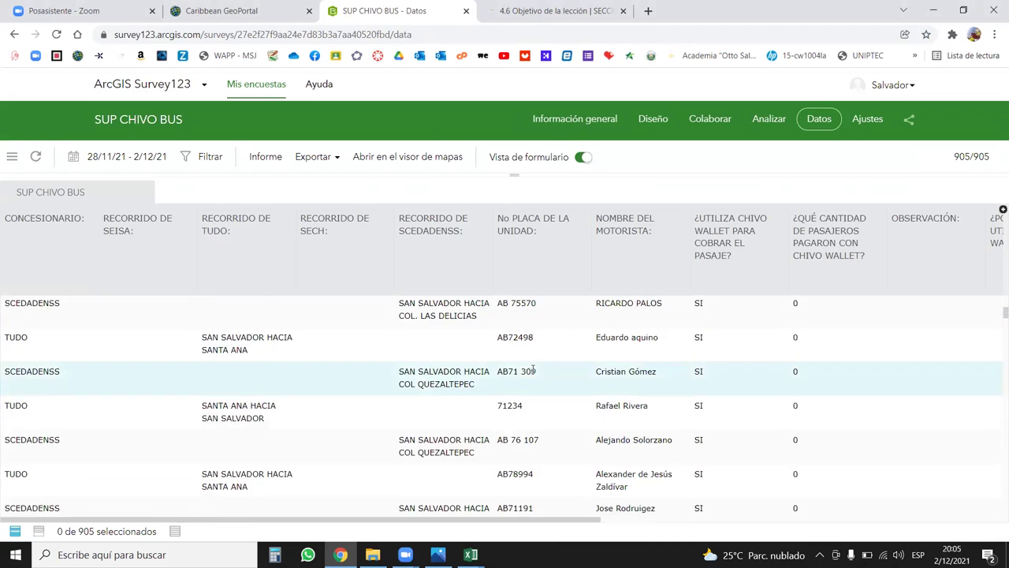
scroll(559, 372, "down", 5)
scroll(507, 387, "down", 5)
scroll(432, 413, "up", 3)
scroll(432, 413, "up", 3)
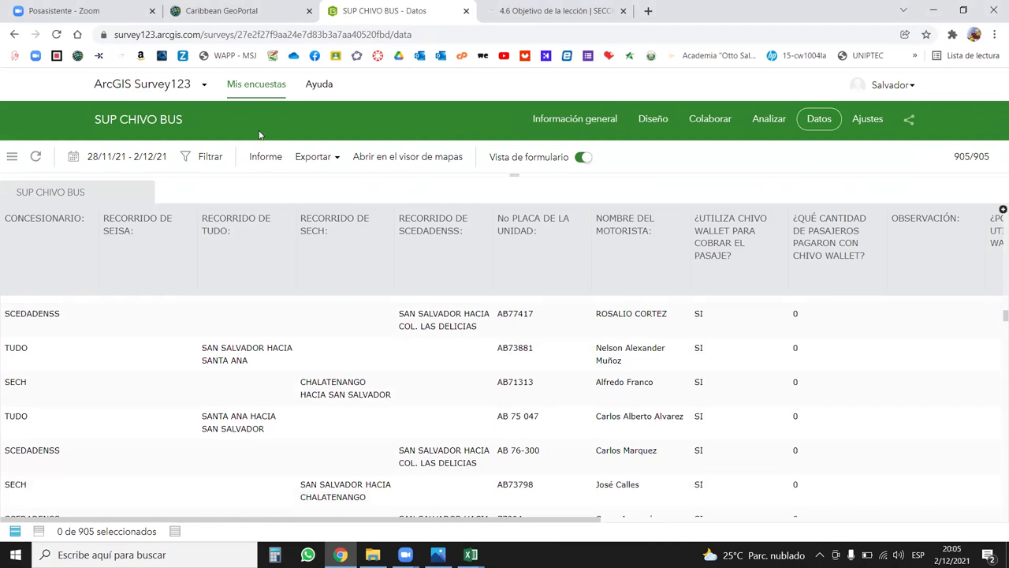
left_click(315, 156)
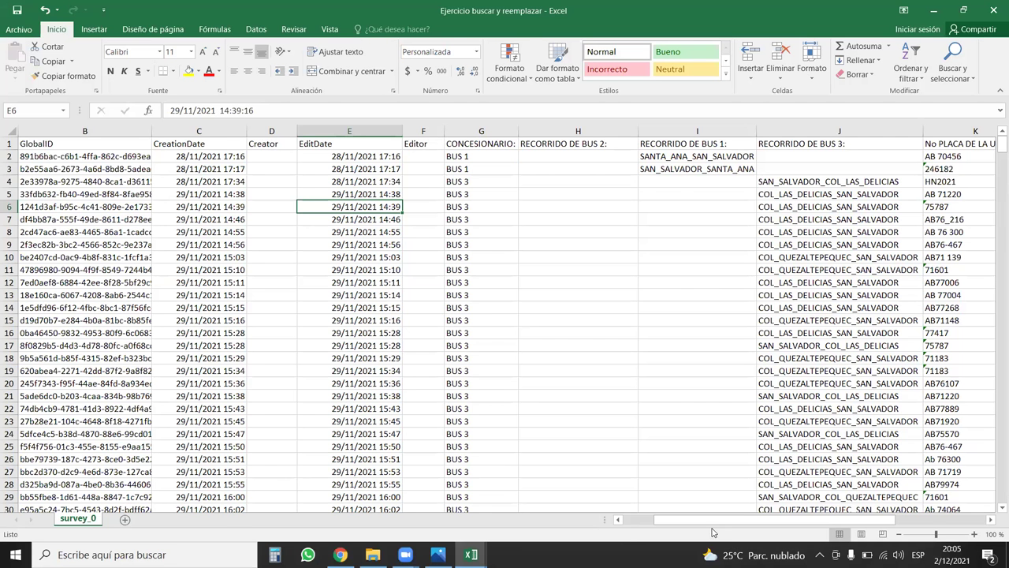
left_click_drag(714, 528, 625, 528)
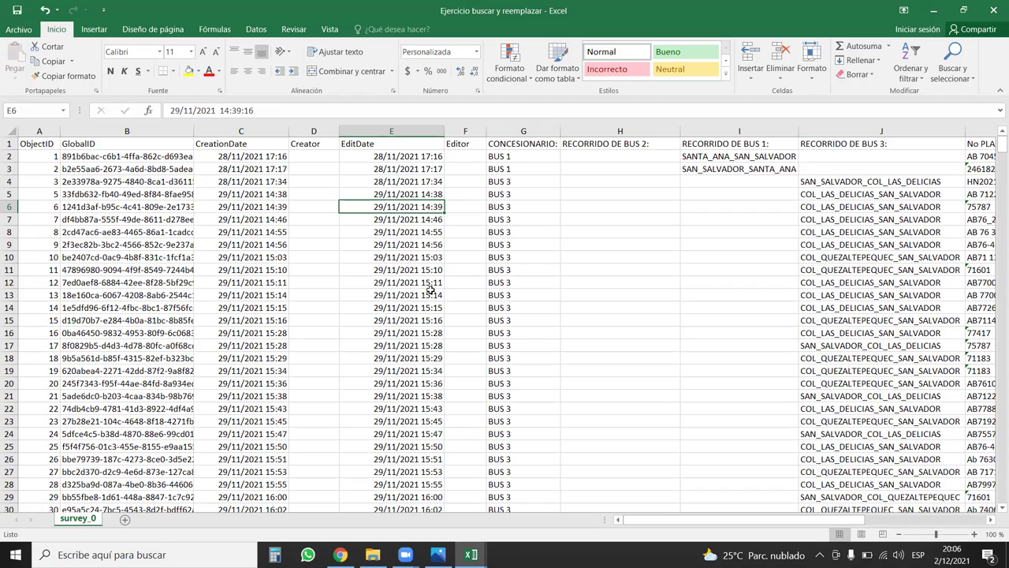
scroll(601, 300, "down", 6)
scroll(623, 378, "up", 6)
scroll(645, 412, "down", 5)
scroll(645, 411, "down", 6)
scroll(645, 412, "down", 6)
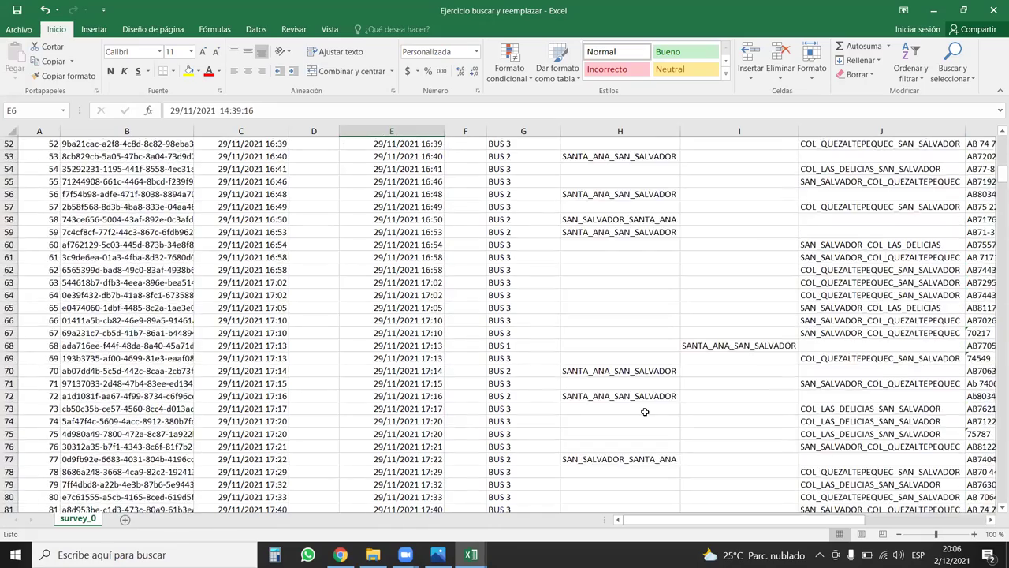
scroll(645, 412, "up", 1)
scroll(645, 412, "up", 12)
scroll(645, 412, "up", 4)
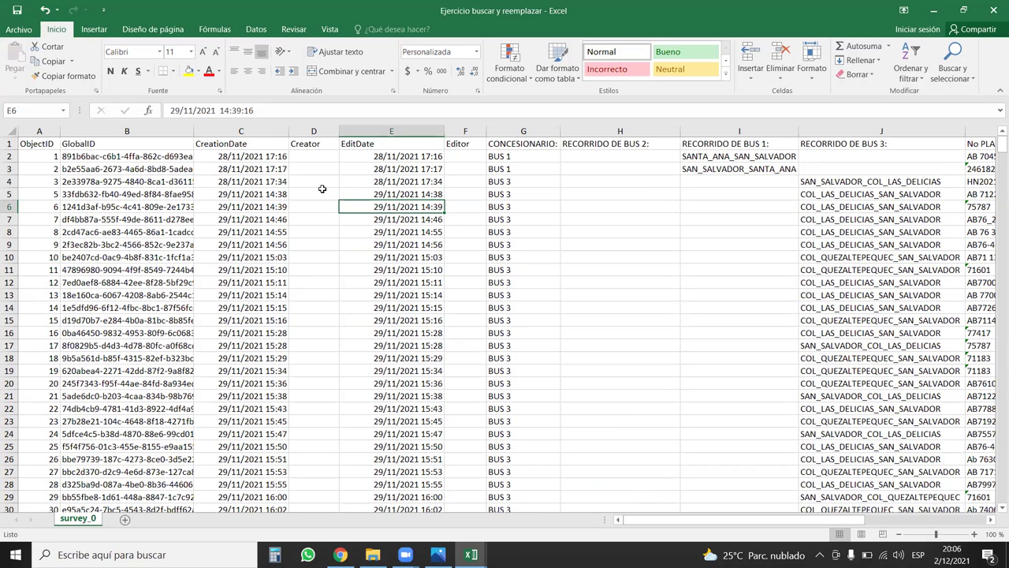
Delete the ObjectID, GlobalID, Creator and EditDate columns
left_click(38, 130)
left_click_drag(38, 130, 126, 131)
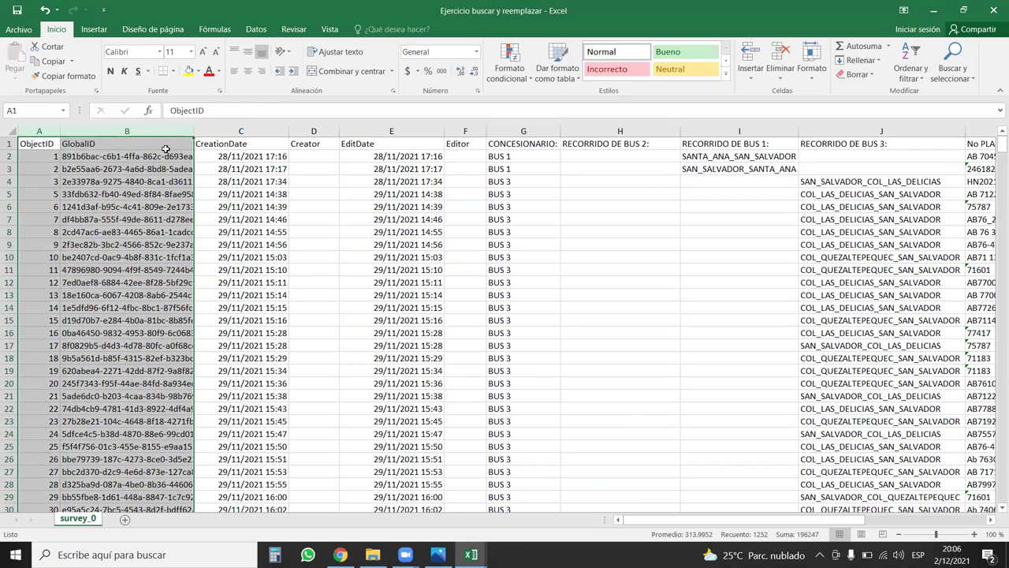
key("ctrl+minus")
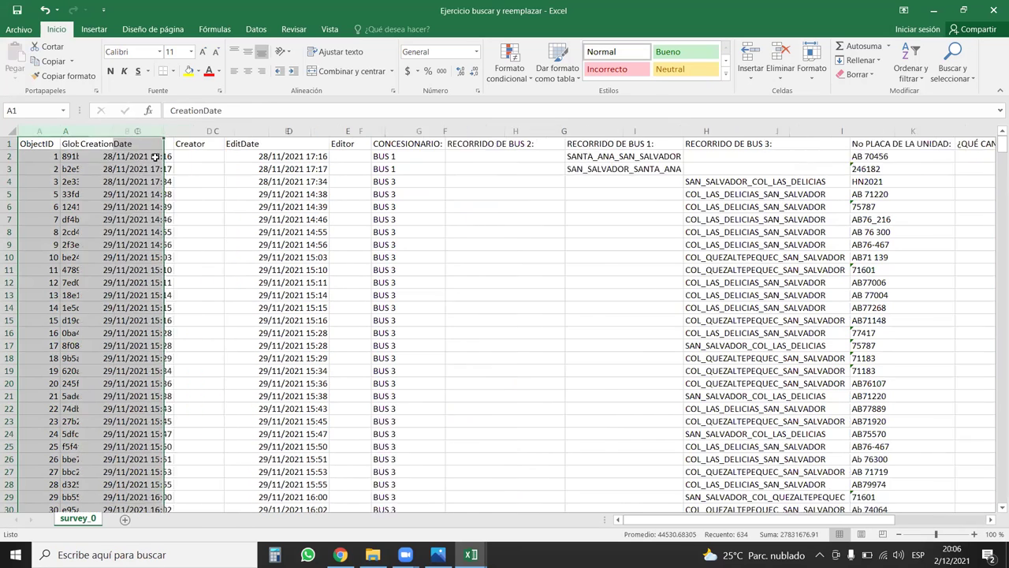
left_click(139, 130)
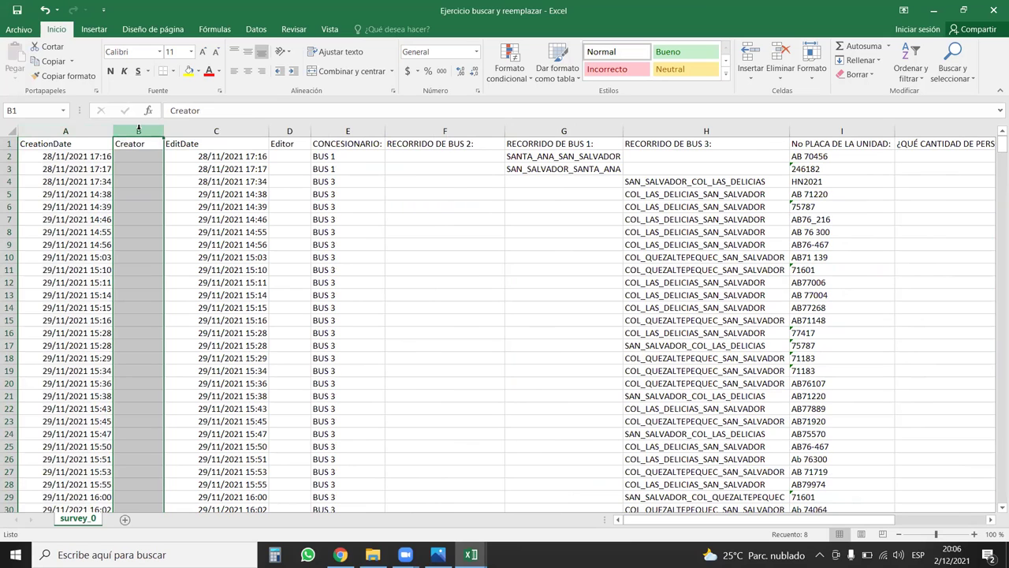
key("ctrl+minus")
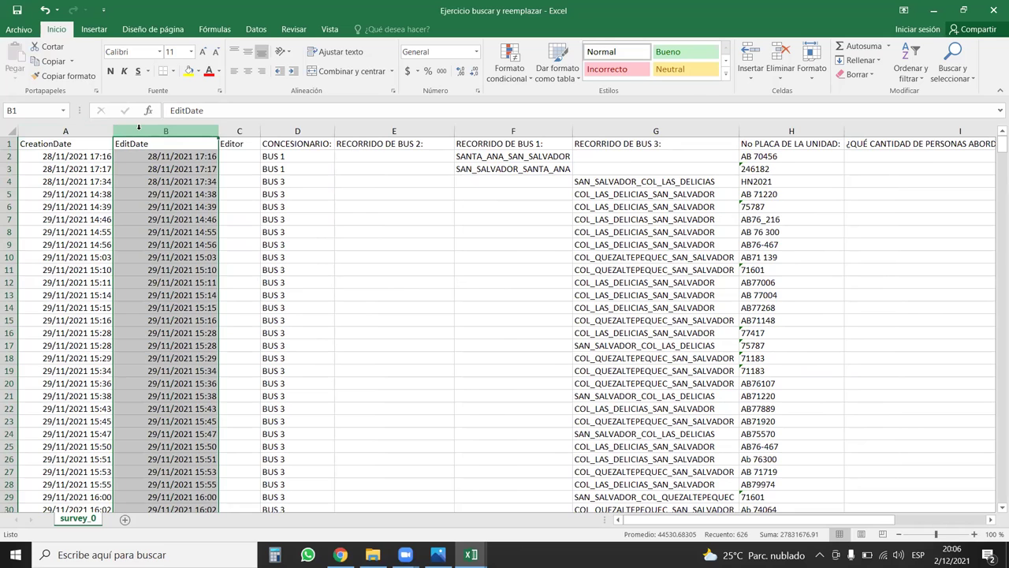
key("ctrl+minus")
key("ctrl+minus")
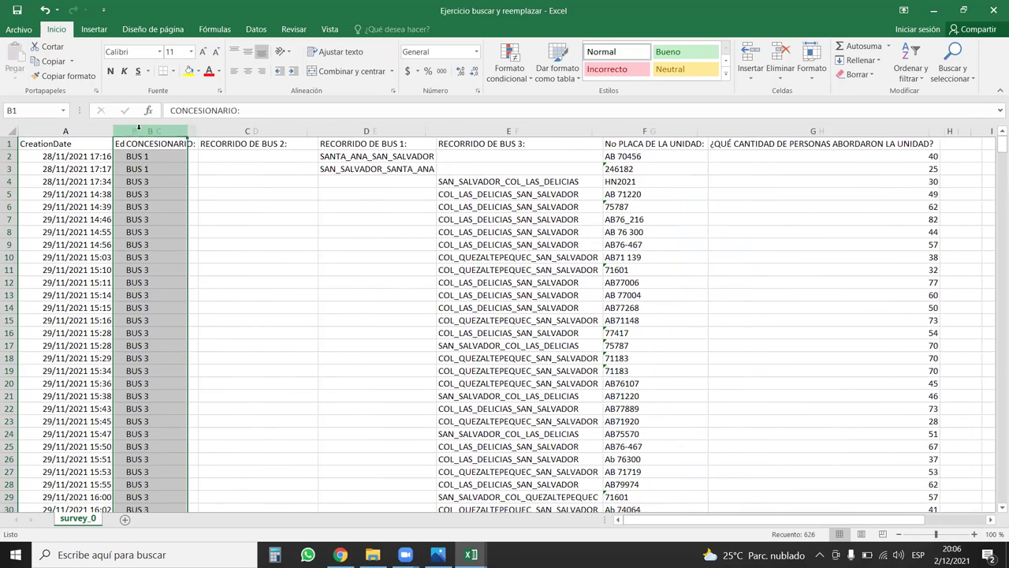
Widen column A to fit the CreationDate values
left_click(133, 182)
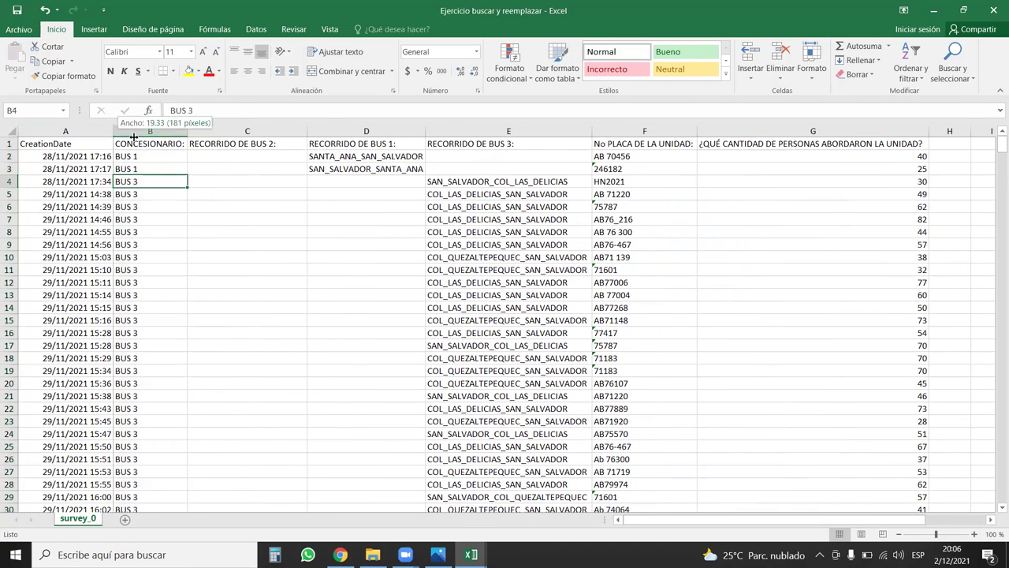
left_click_drag(113, 131, 136, 131)
left_click(77, 131)
Rename the CreationDate header to FECHA
left_click(89, 142)
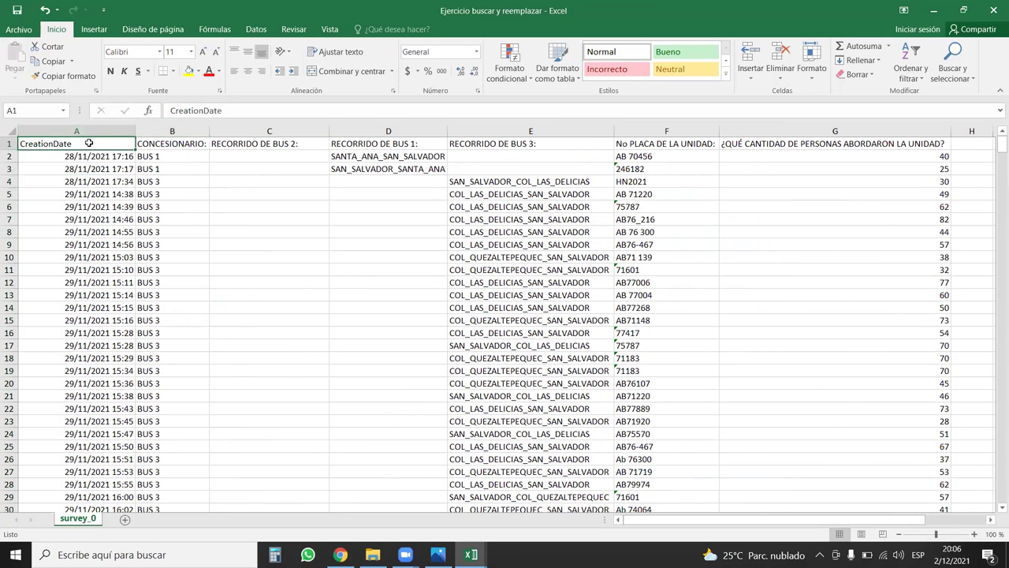
type("FECHA")
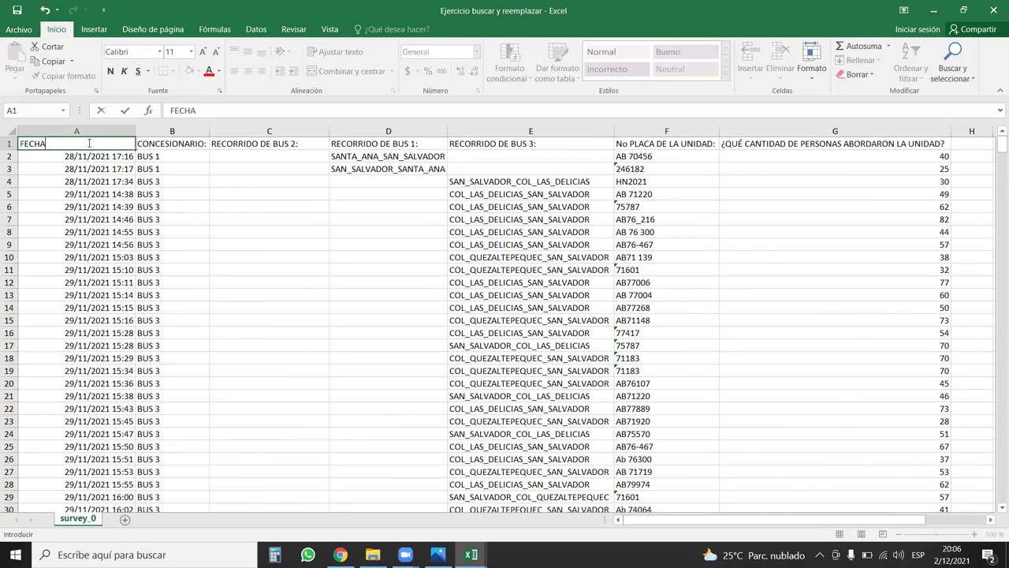
key("Return")
Select the FECHA dates from row 2 to the last data row, then return to A1
left_click(99, 131)
left_click(111, 169)
key("Up")
key("Up")
key("Down")
key("ctrl+Down")
key("Down")
key("Up")
key("Up")
key("Down")
key("ctrl+shift+Up")
key("shift+Down")
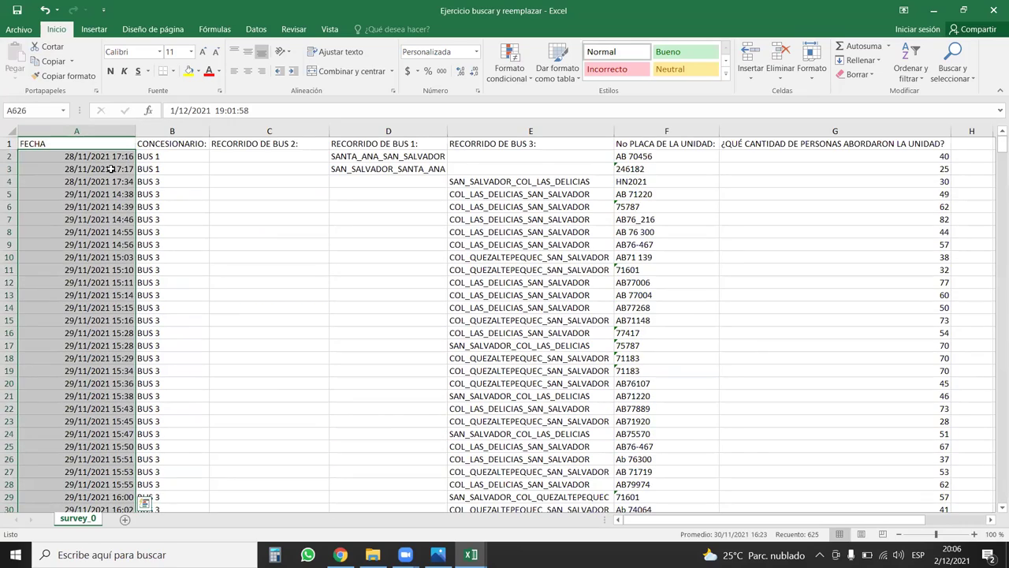
key("ctrl+shift+Down")
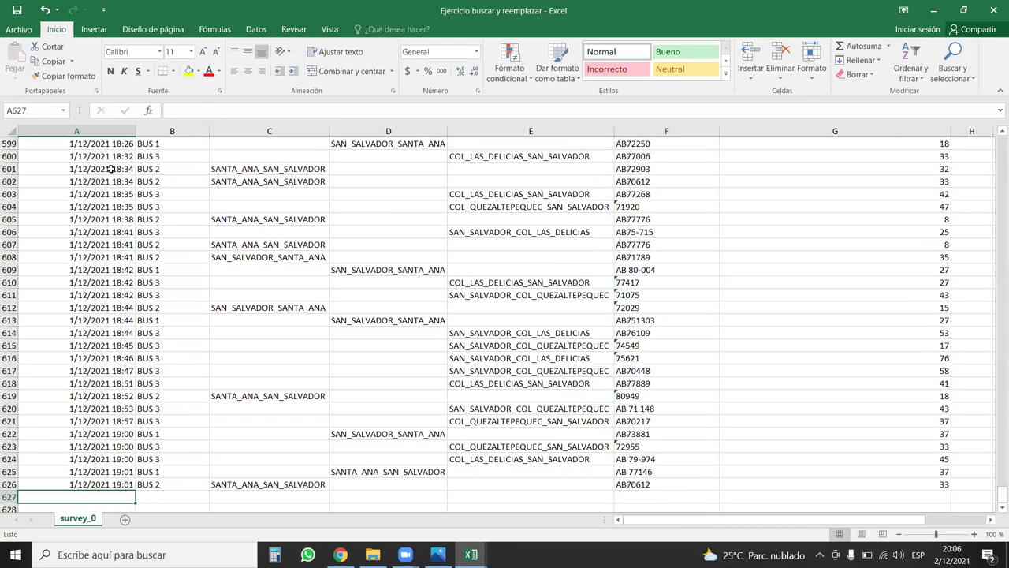
key("ctrl+Home")
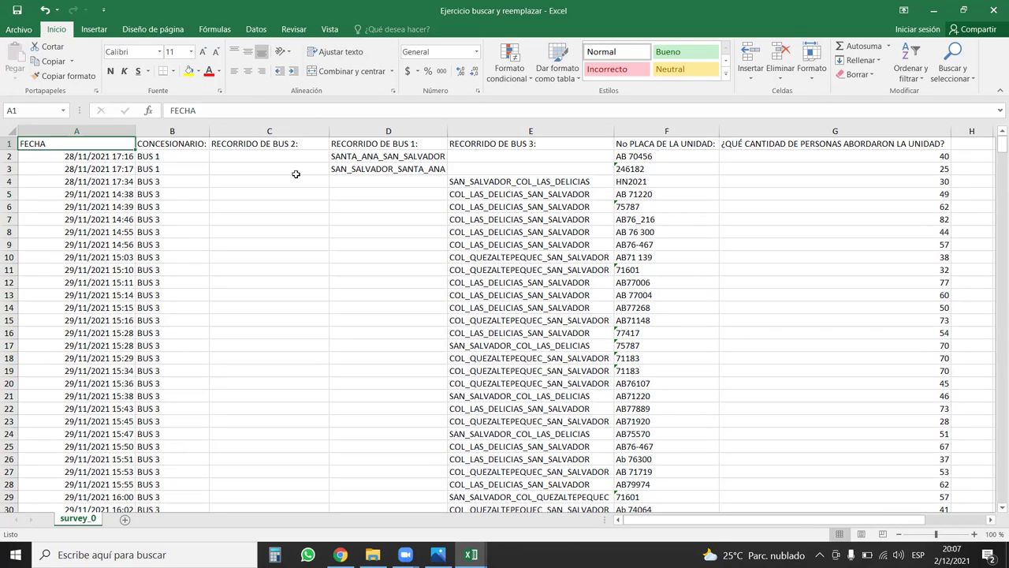
Rename the plate and passenger headers to PLACAS and ABORD, autofitting column G
key("Right")
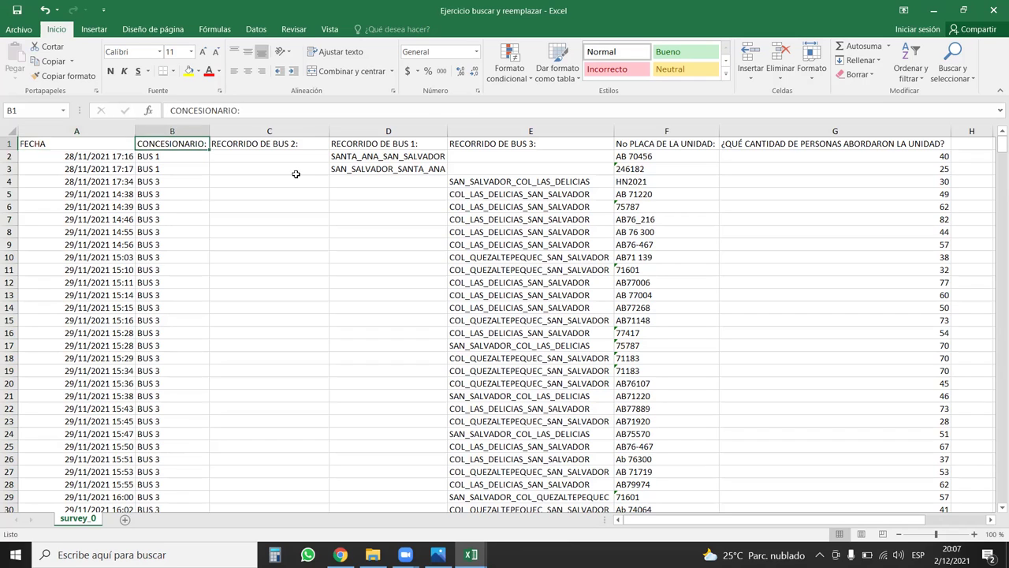
key("Right")
key("Right")
key("Right")
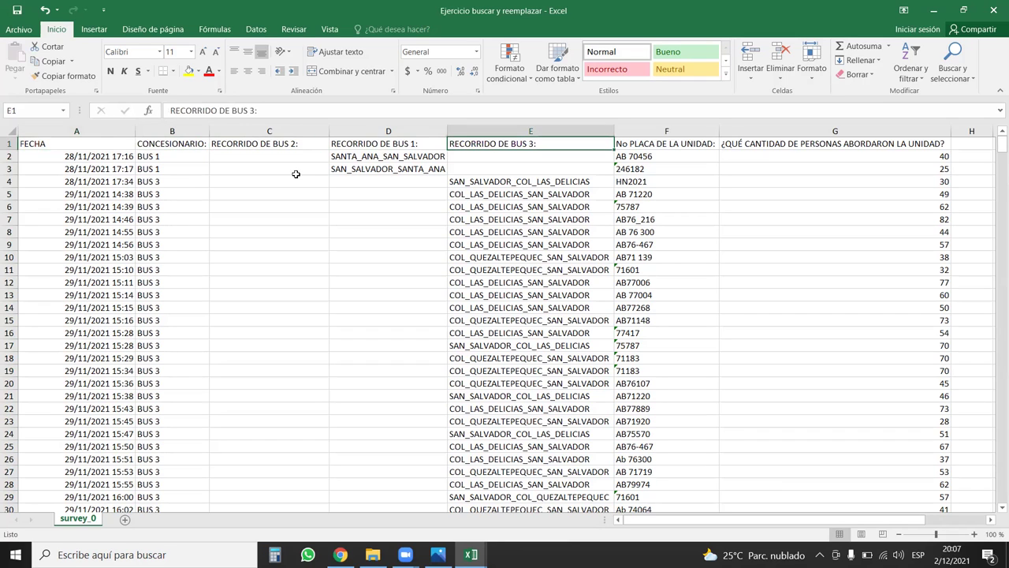
key("Left")
key("Left")
key("Right")
key("Right")
key("Left")
key("Left")
key("Left")
key("Right")
key("Right")
key("Right")
key("Right")
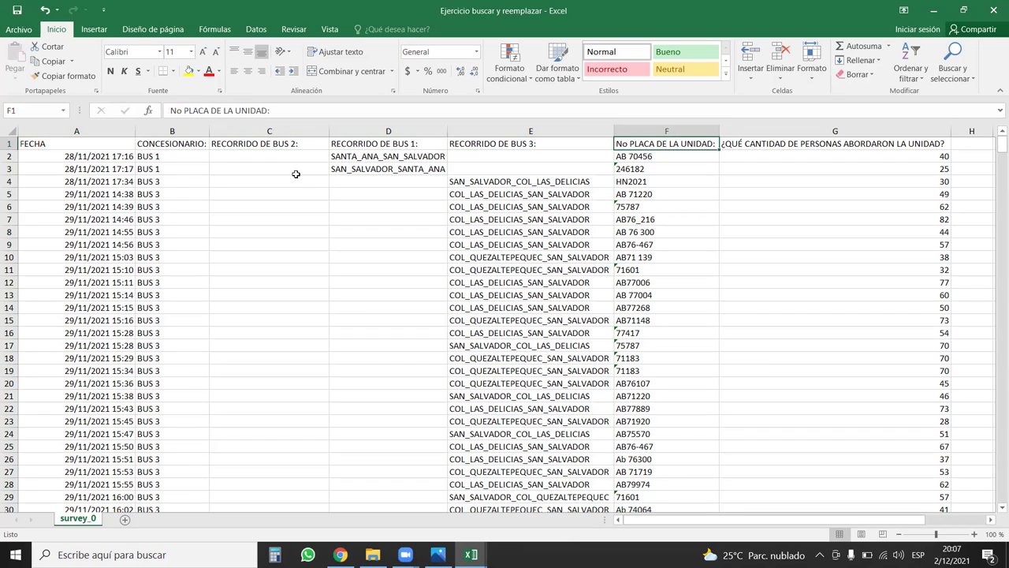
type("PLACAS")
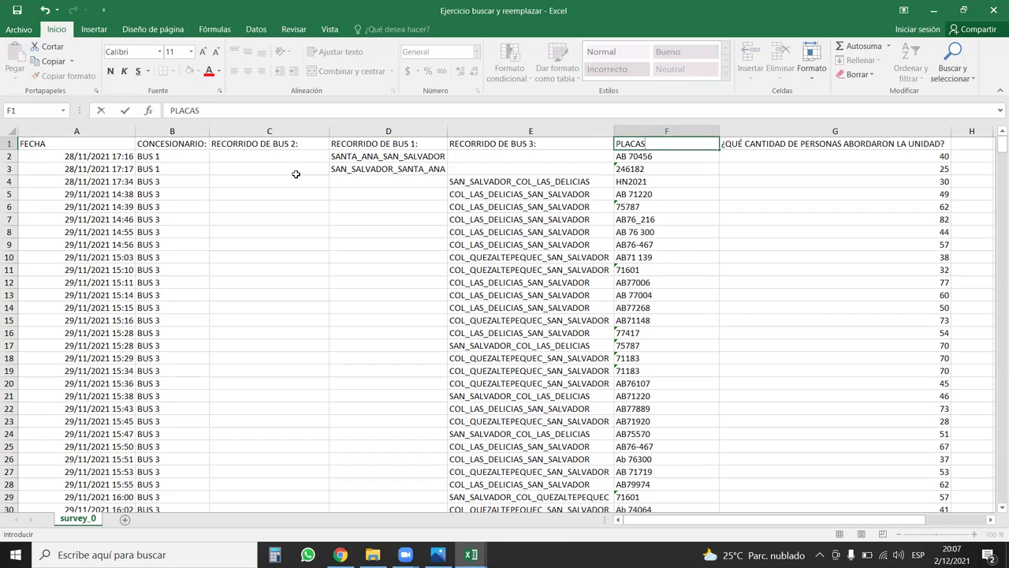
key("Return")
key("Up")
key("Right")
type("ABORD")
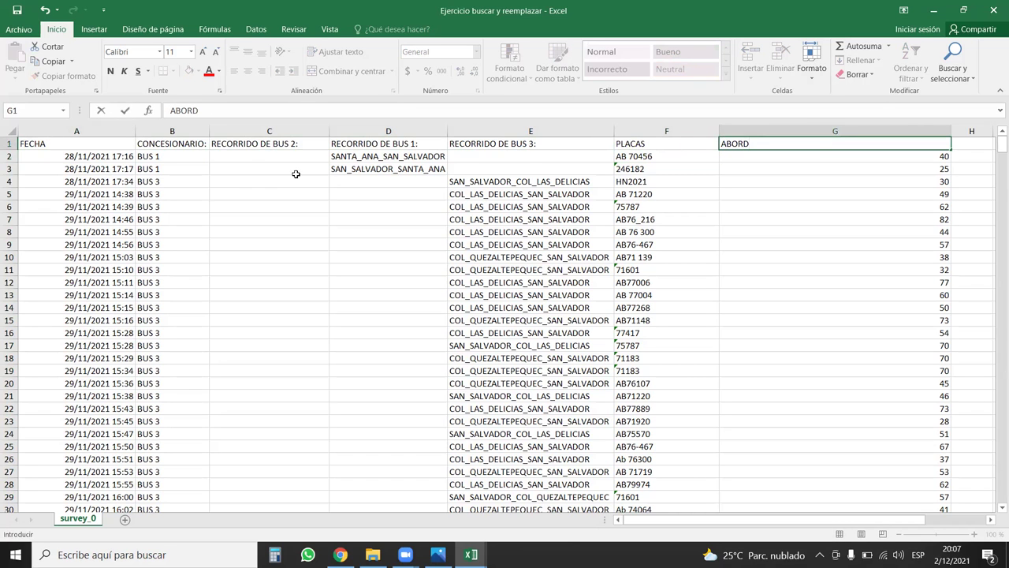
key("Return")
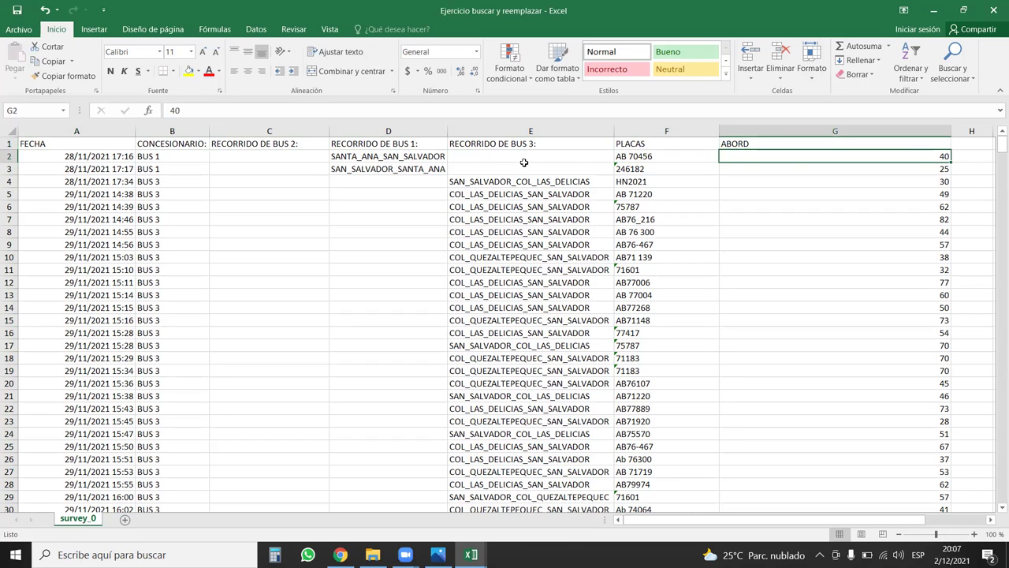
double_click(954, 131)
left_click(820, 207)
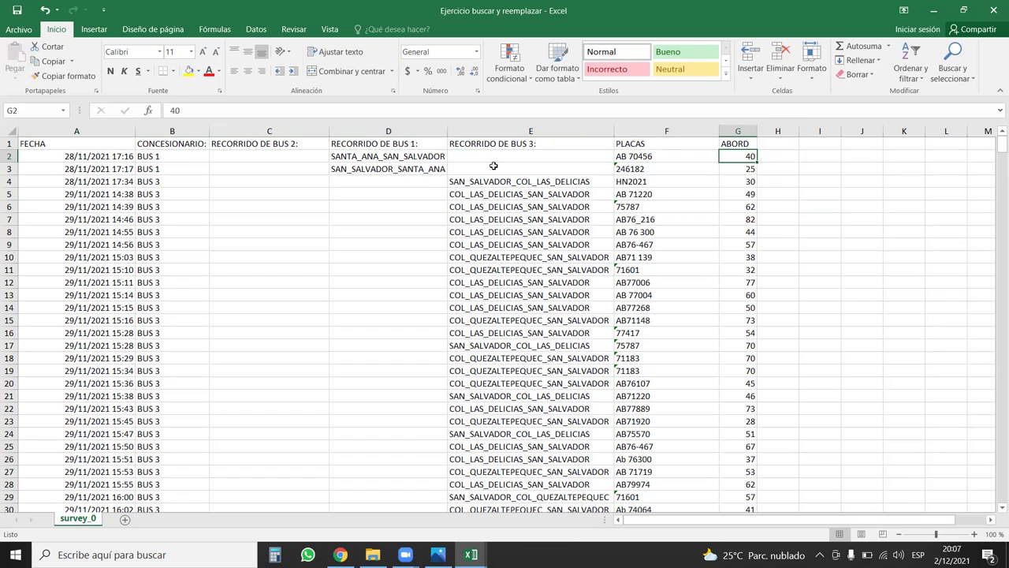
left_click(631, 159)
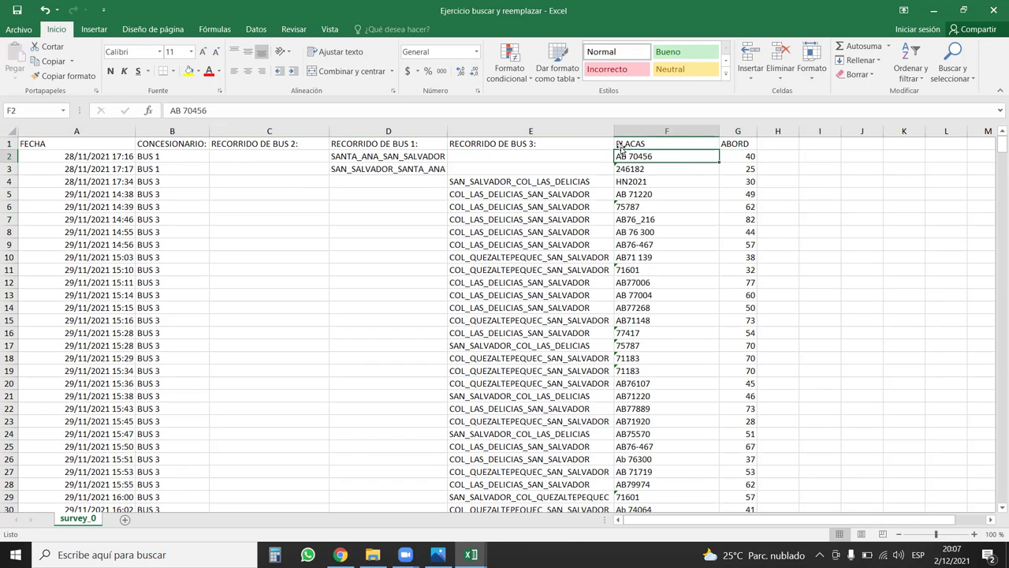
left_click_drag(530, 131, 260, 131)
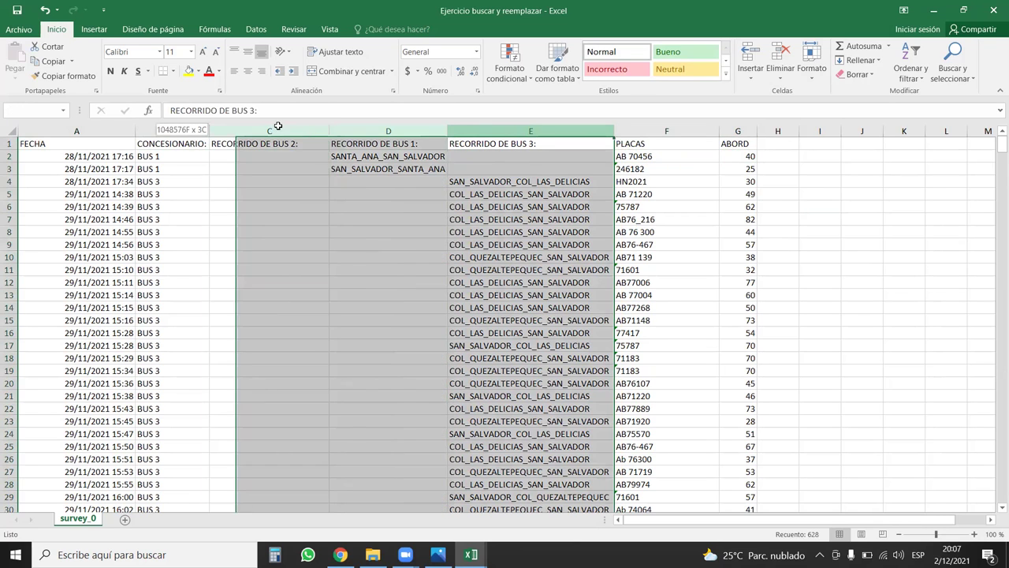
left_click(293, 257)
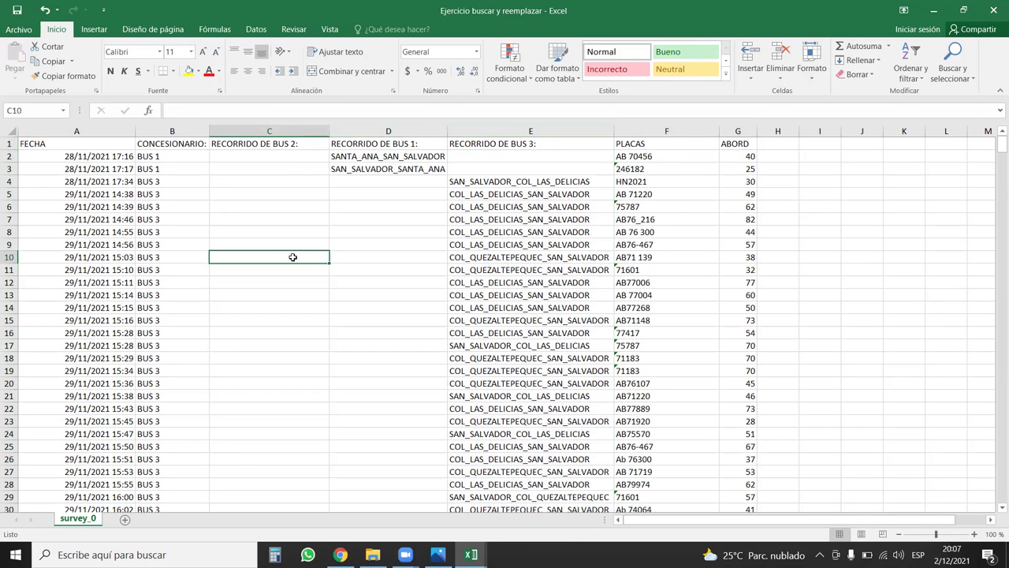
left_click(181, 194)
left_click(312, 145)
left_click_drag(177, 157, 182, 169)
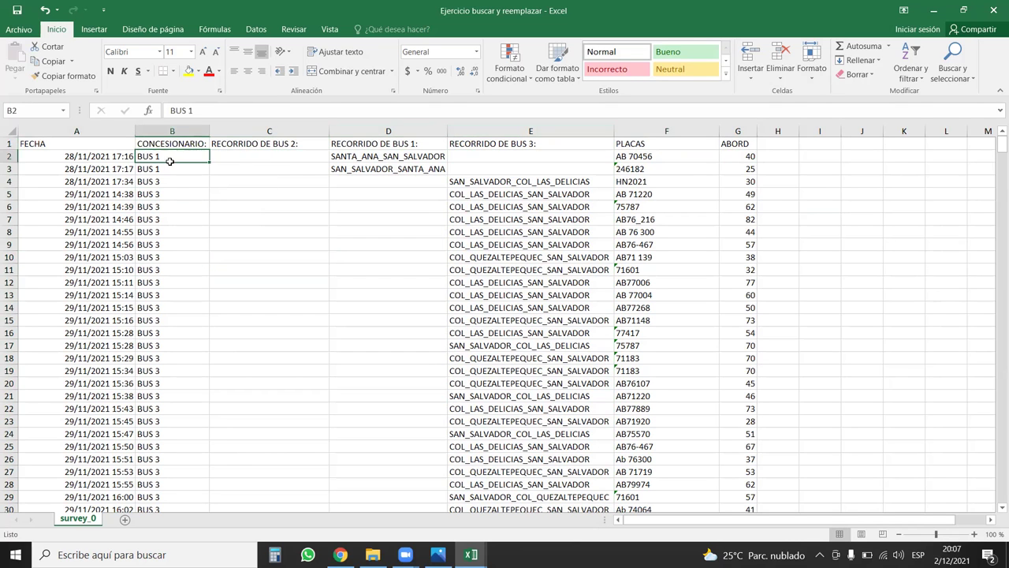
left_click(188, 143)
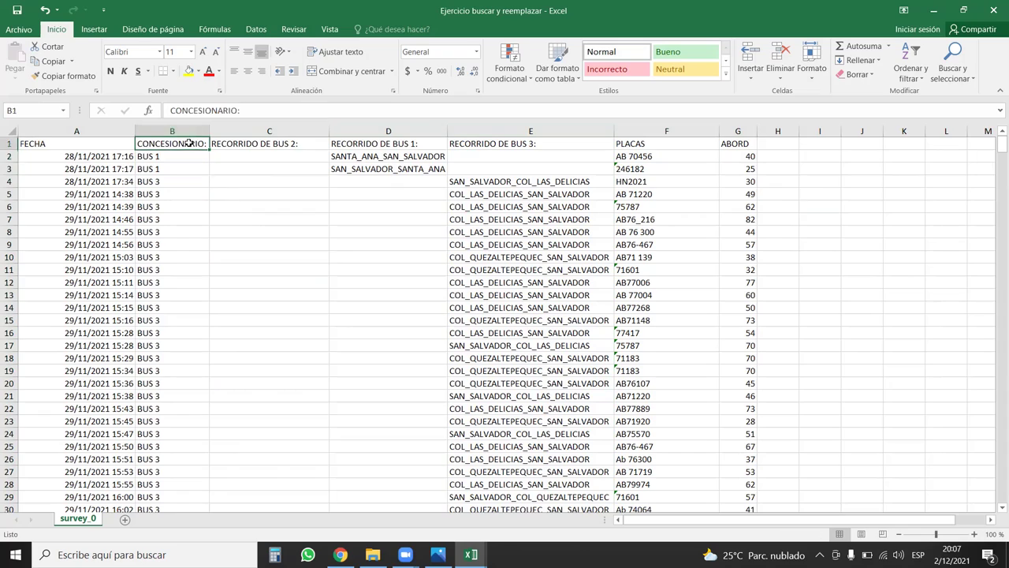
left_click(186, 163)
key("Down")
key("Down")
key("Down")
key("Down")
key("Down")
key("Down")
key("Down")
key("Down")
key("Down")
key("Down")
key("Down")
key("Down")
key("Down")
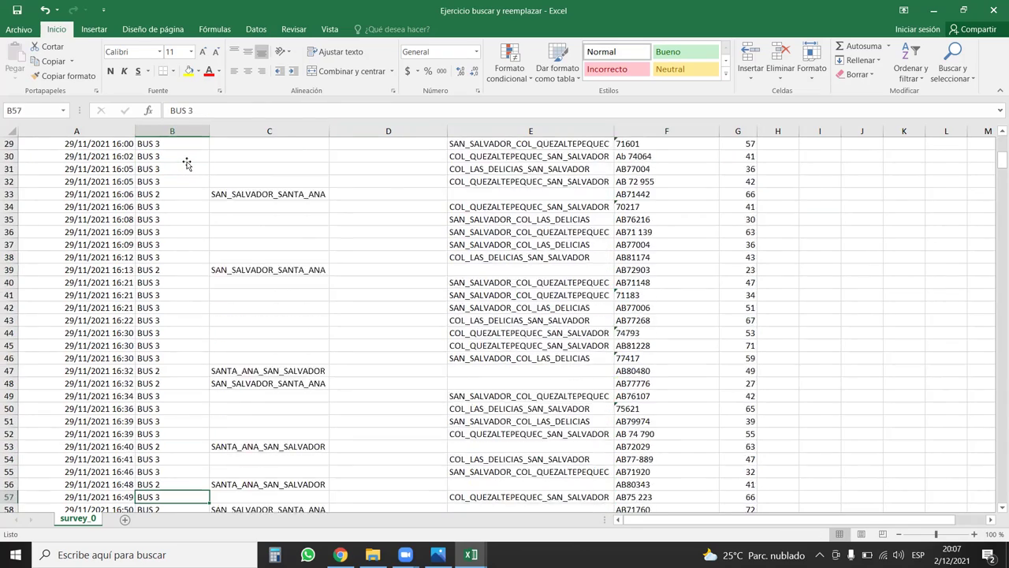
key("Down")
key("Down")
key("Down")
key("Down")
key("Down")
key("Down")
key("Down")
key("Down")
key("Down")
key("Down")
key("Down")
key("Down")
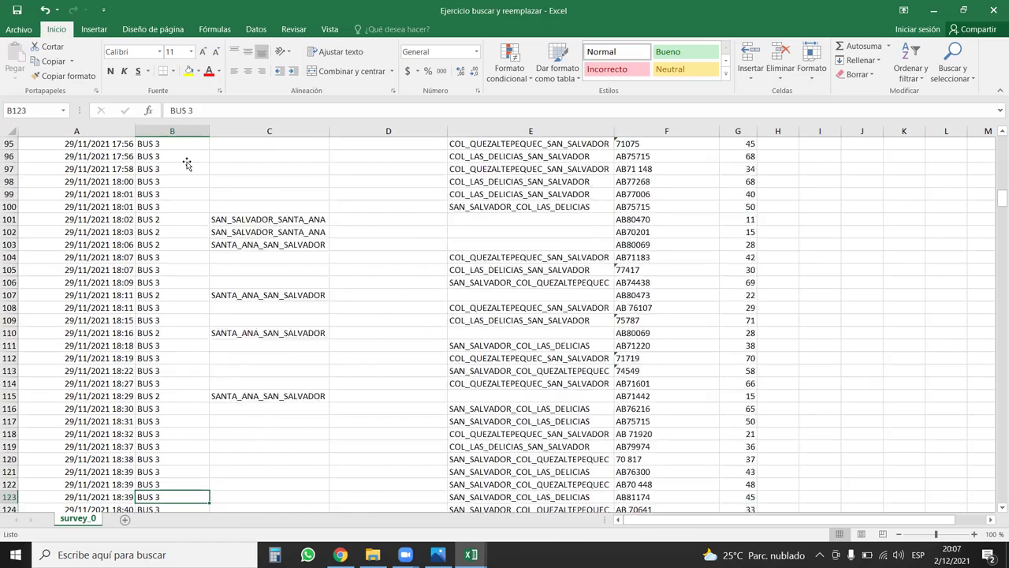
key("Down")
key("Down")
key("Down")
key("Down")
key("Down")
key("Down")
key("Down")
key("Down")
key("Down")
key("Down")
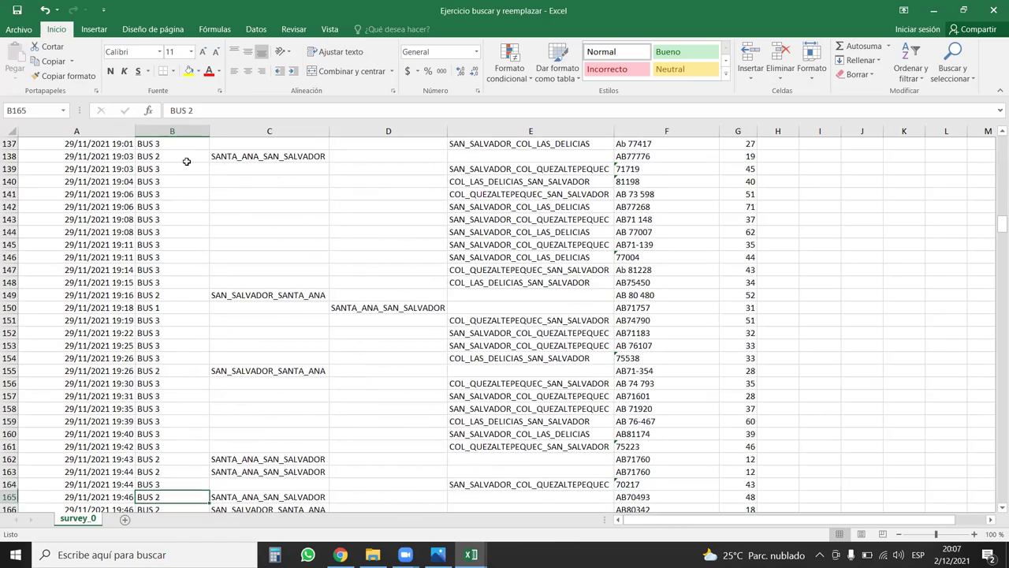
key("Down")
key("Down")
key("Down")
key("Down")
key("Down")
key("Down")
key("Down")
key("Down")
key("Down")
key("Down")
key("Down")
key("Down")
key("Down")
key("Down")
key("Down")
key("Down")
key("Down")
key("Down")
key("Down")
key("Down")
key("Down")
key("Down")
key("Down")
key("Down")
key("Down")
key("Down")
key("Down")
key("Down")
key("Down")
key("Down")
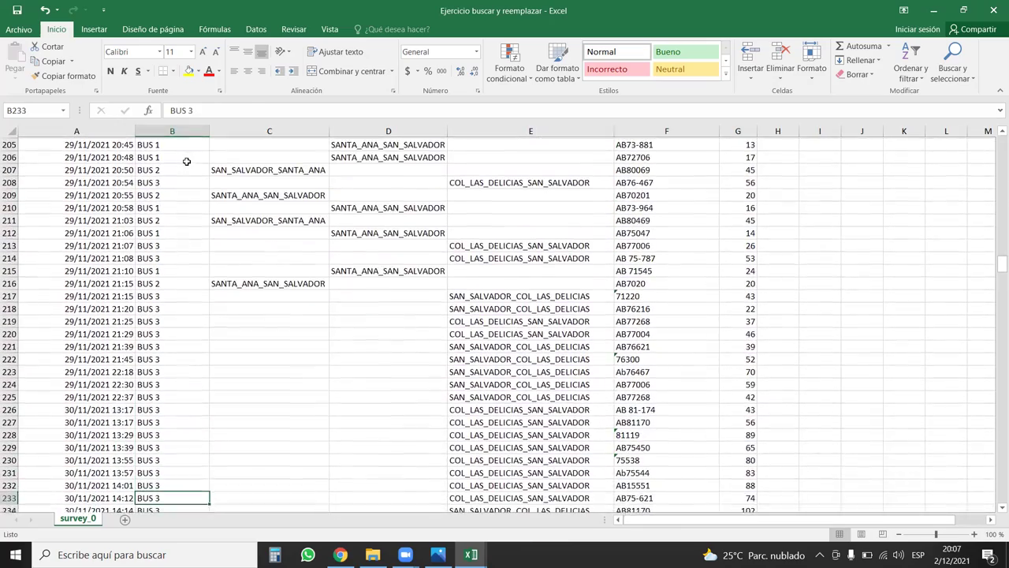
key("Left")
key("Down")
key("Down")
key("Down")
key("Down")
key("Down")
key("Down")
key("Down")
key("Down")
key("Down")
key("Down")
key("Down")
key("Down")
key("Down")
key("Down")
key("Down")
key("Down")
key("Down")
key("Down")
key("Down")
key("Down")
key("Down")
key("Down")
key("Down")
key("Down")
key("Down")
key("Down")
key("Down")
key("Down")
key("Down")
key("Down")
key("Down")
key("Down")
key("Down")
key("Down")
key("Down")
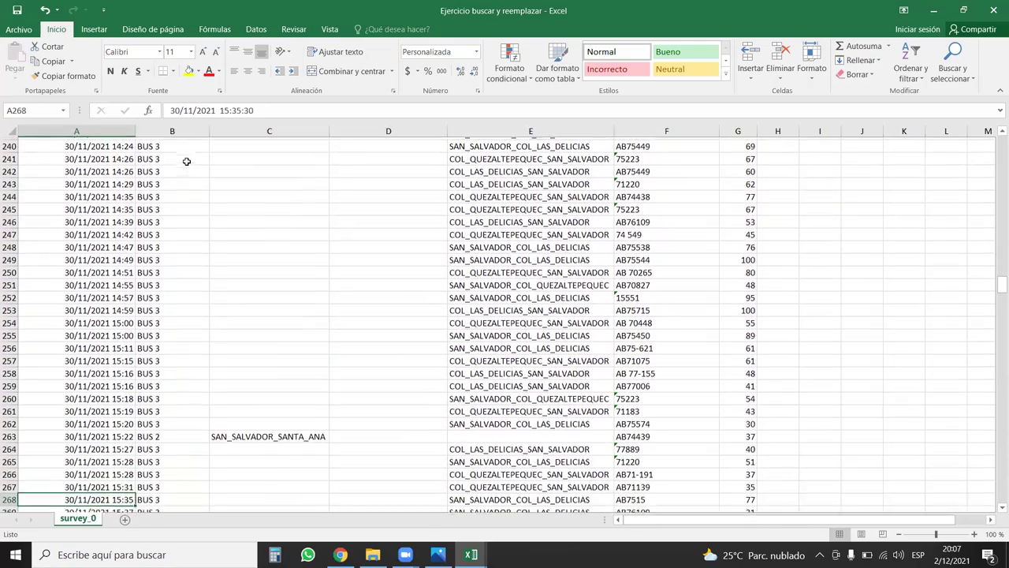
key("Down")
key("Down")
key("Down")
key("Down")
key("Down")
key("Down")
key("Down")
key("Down")
key("Down")
key("Down")
key("Down")
key("Right")
key("Left")
key("Down")
key("Down")
key("Down")
key("Down")
key("Down")
key("Down")
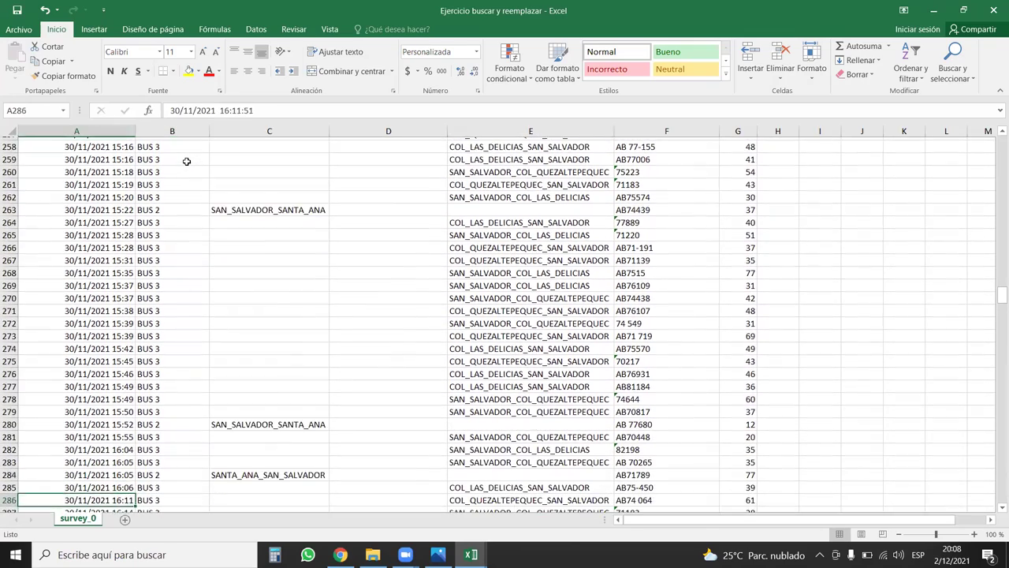
key("Down")
key("Down")
key("Right")
key("Right")
key("Left")
key("Left")
key("Down")
key("Down")
key("Down")
key("Down")
key("Down")
key("Right")
key("Left")
key("Right")
key("Down")
key("Down")
key("Down")
key("Down")
key("Down")
key("Down")
key("Down")
key("Down")
key("Down")
key("Down")
key("Down")
key("ctrl+Up")
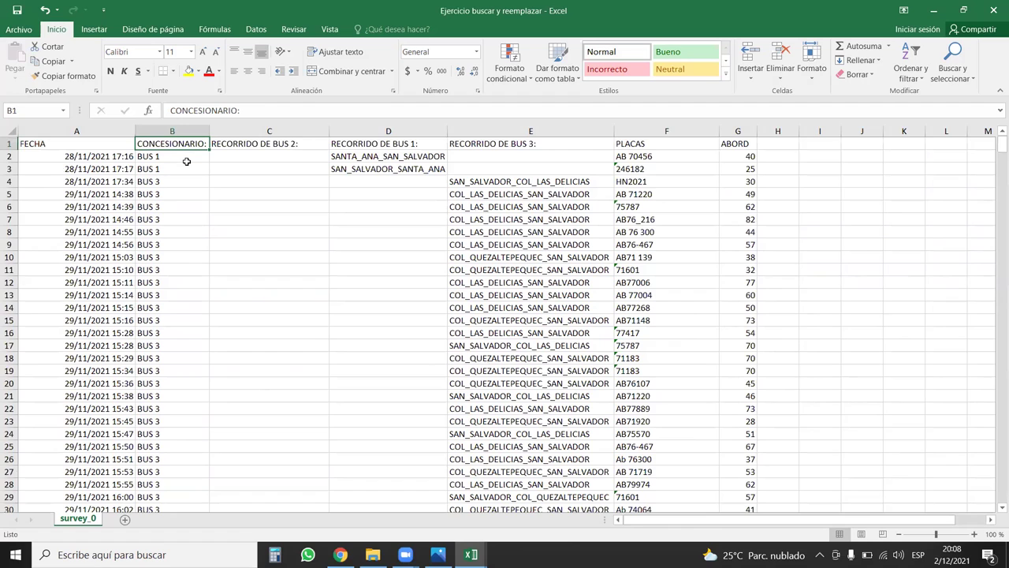
Rename the C1 header from RECORRIDO DE BUS 2 to RECORRIDO
key("Down")
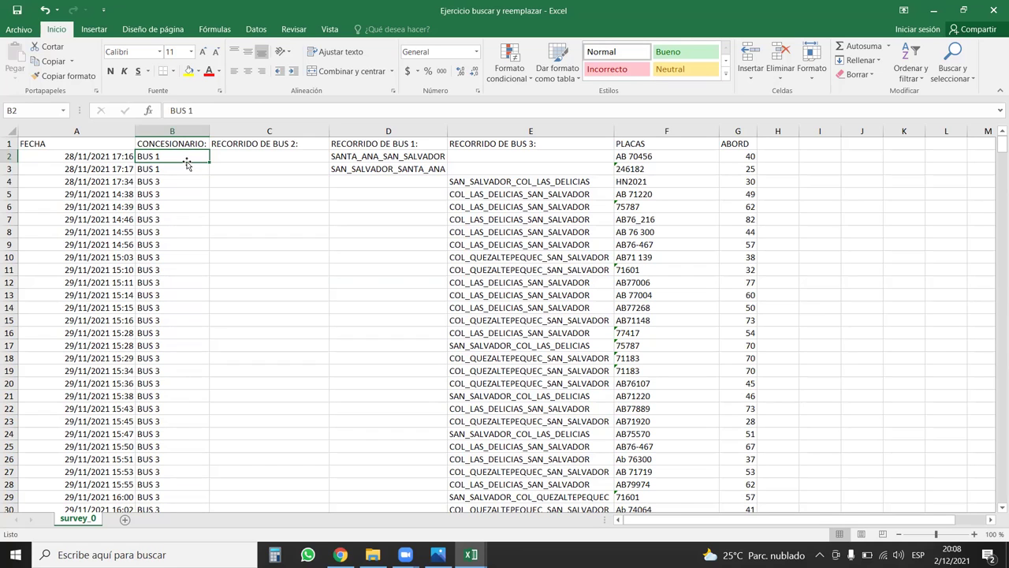
key("Right")
key("Up")
key("Down")
key("Up")
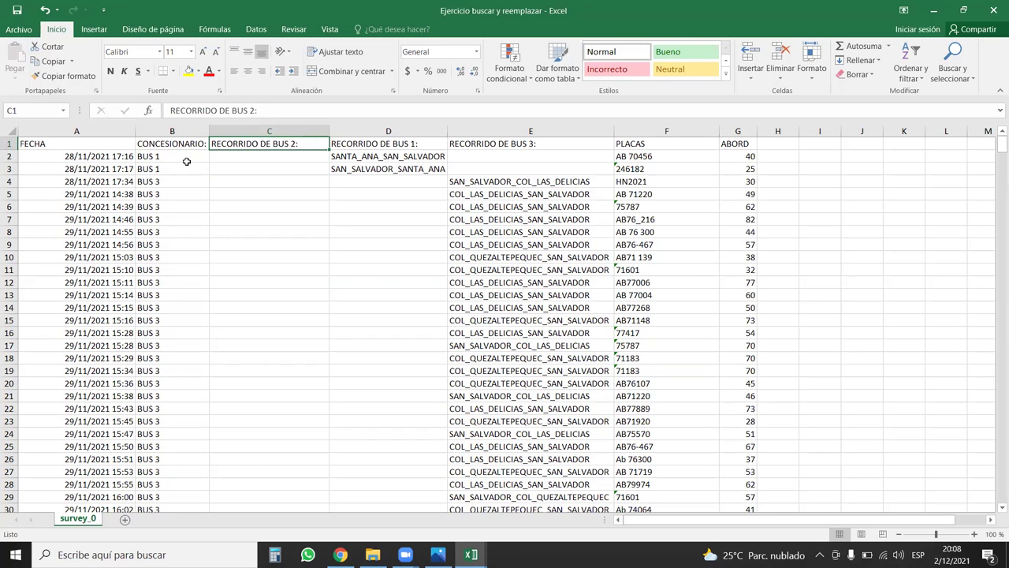
type("RECORRIDO")
key("Return")
key("Up")
Remove the trailing colon from the CONCESIONARIO: header
left_click(202, 145)
left_click(250, 111)
key("BackSpace")
key("Return")
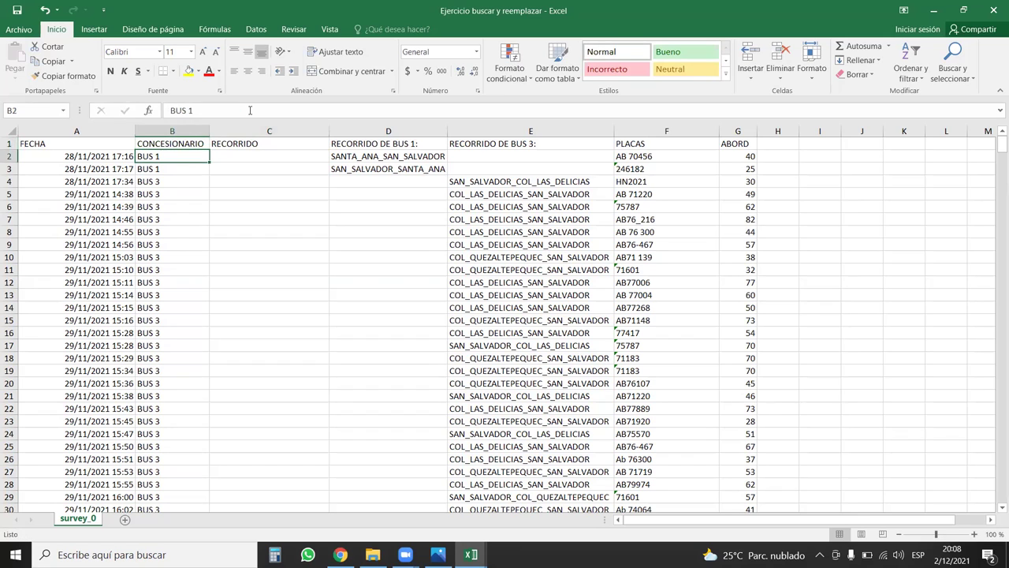
Move the Bus 1 routes from D2:D3 into the RECORRIDO column
left_click(263, 143)
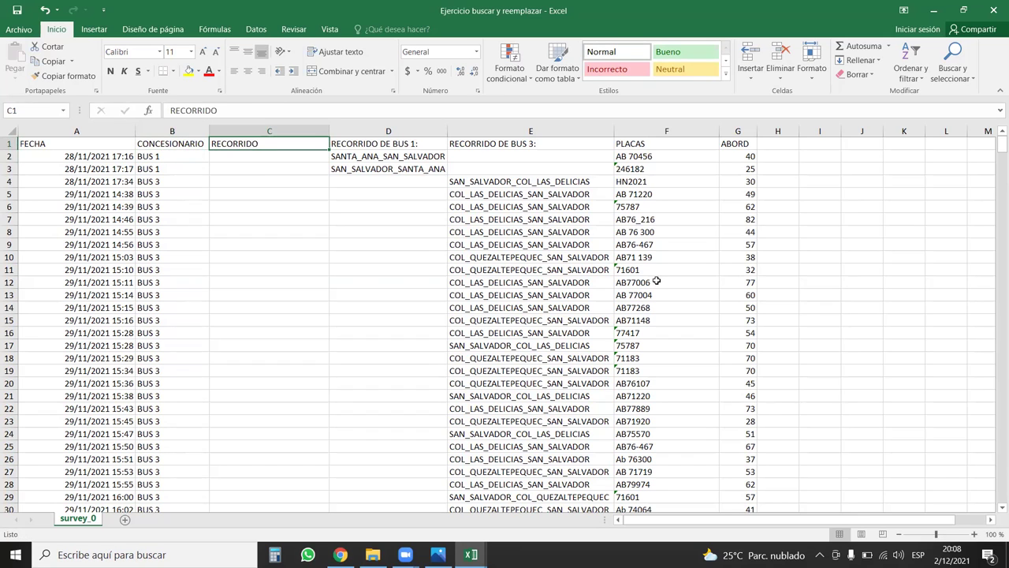
mouse_move(401, 158)
left_mouse_down()
mouse_move(390, 171)
mouse_move(269, 175)
left_mouse_up()
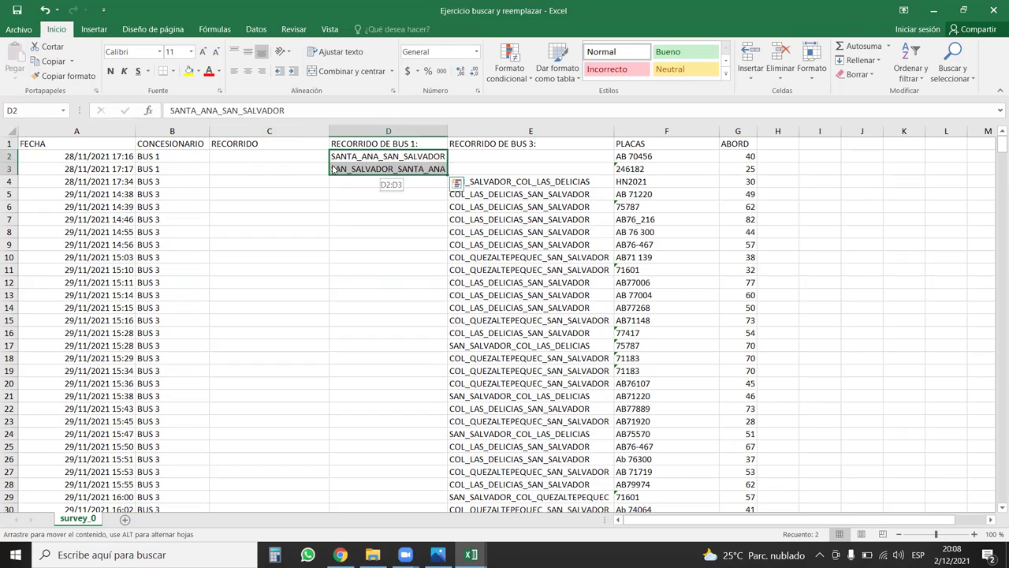
left_click(403, 144)
left_click(467, 142)
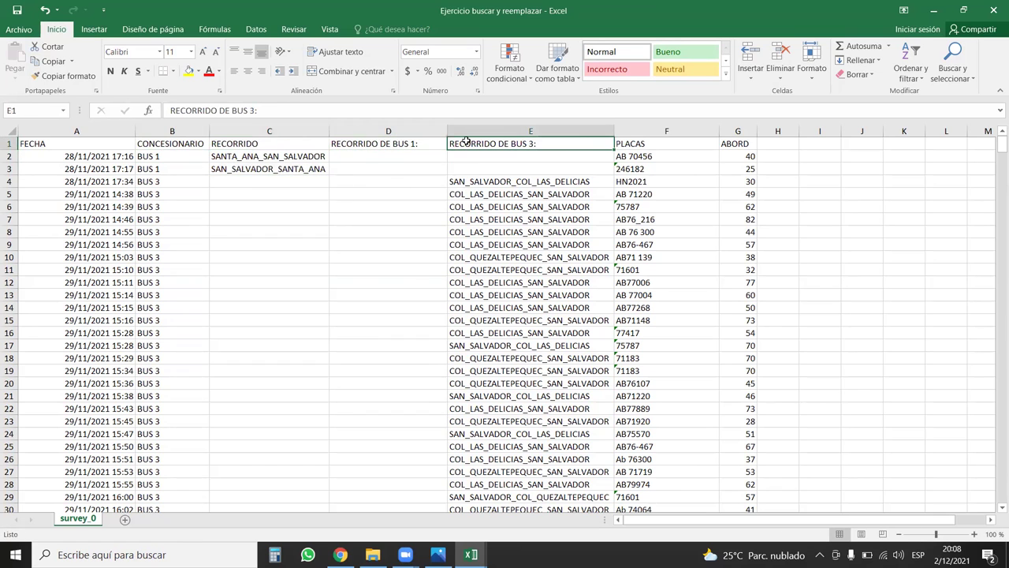
left_click(269, 132)
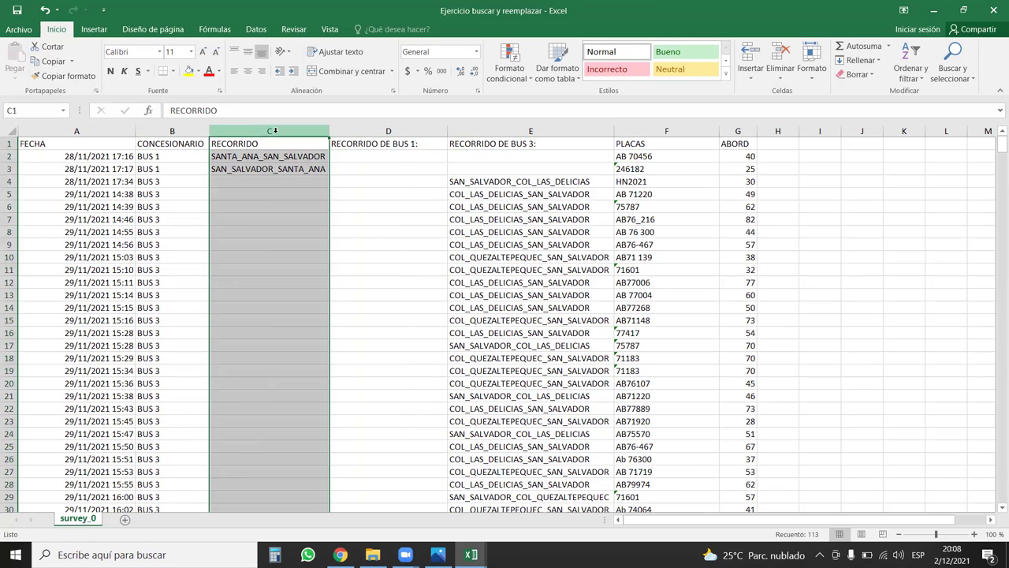
Move the Bus 3 routes E4:E32 into C4:C32
mouse_move(499, 181)
left_mouse_down()
mouse_move(530, 510)
mouse_move(501, 152)
mouse_move(459, 224)
left_mouse_up()
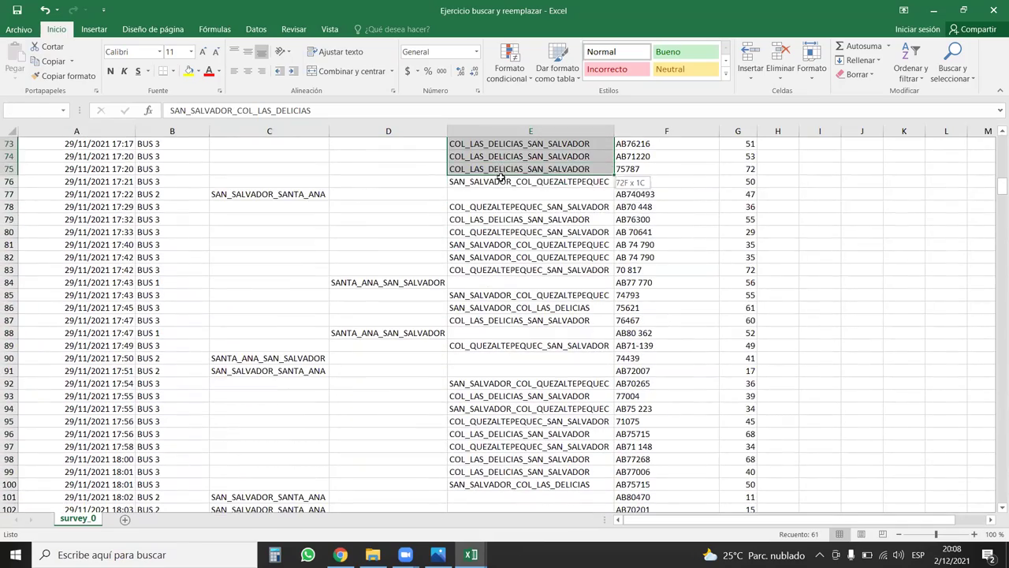
scroll(459, 225, "up", 5)
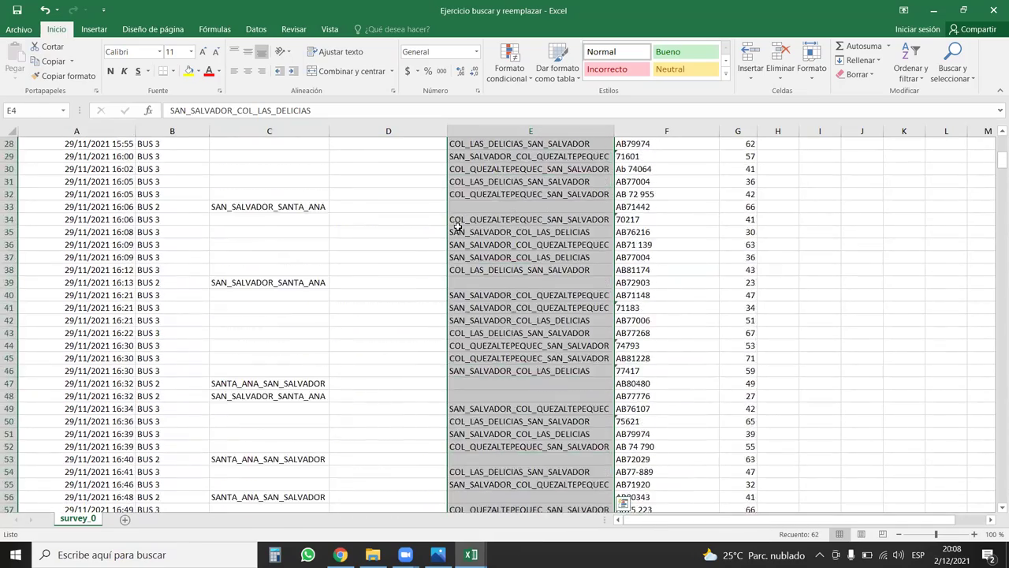
scroll(458, 225, "up", 3)
left_click(280, 320)
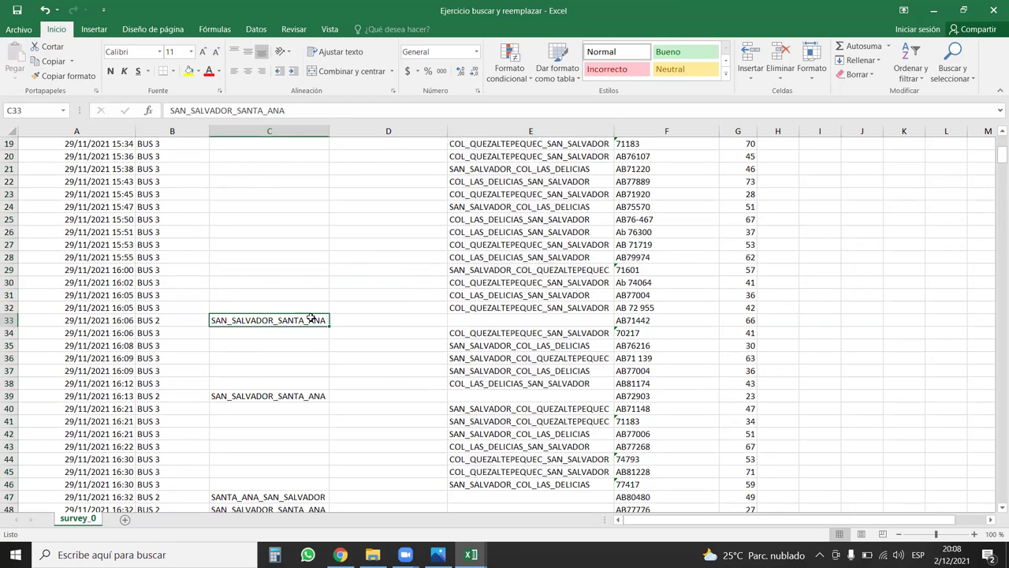
scroll(489, 189, "up", 6)
left_click_drag(489, 183, 448, 471)
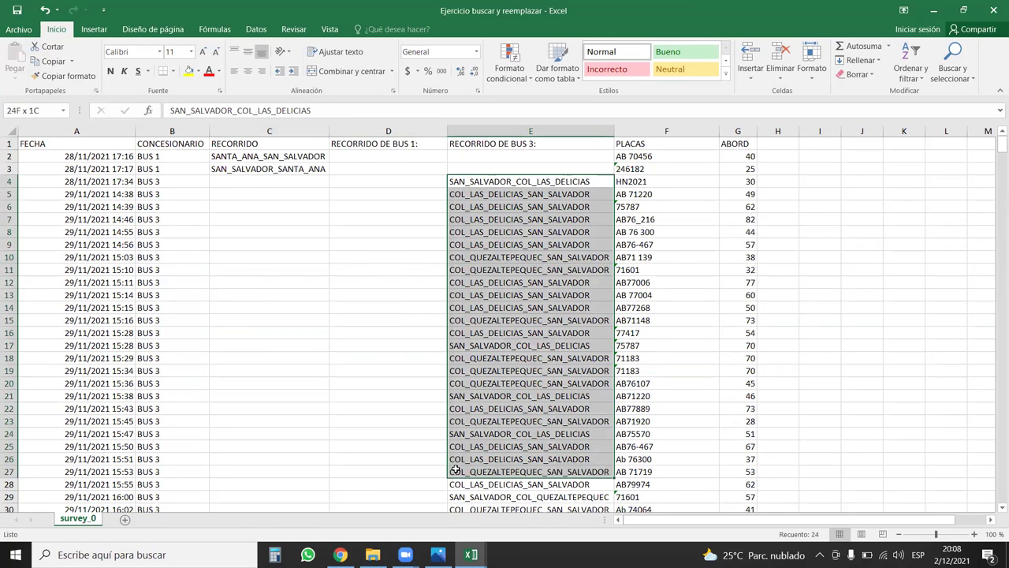
left_click_drag(443, 434, 272, 432)
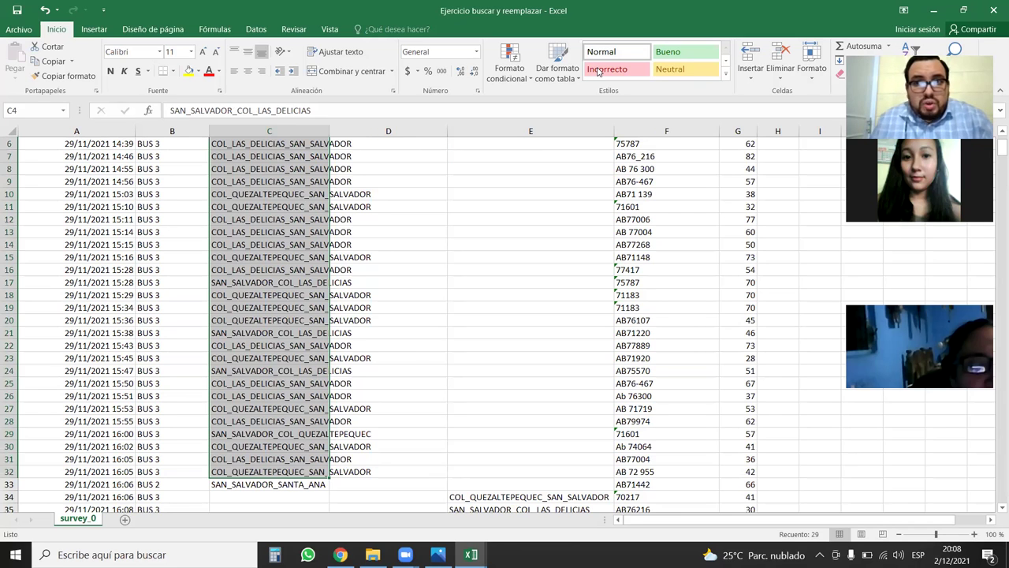
scroll(398, 314, "up", 2)
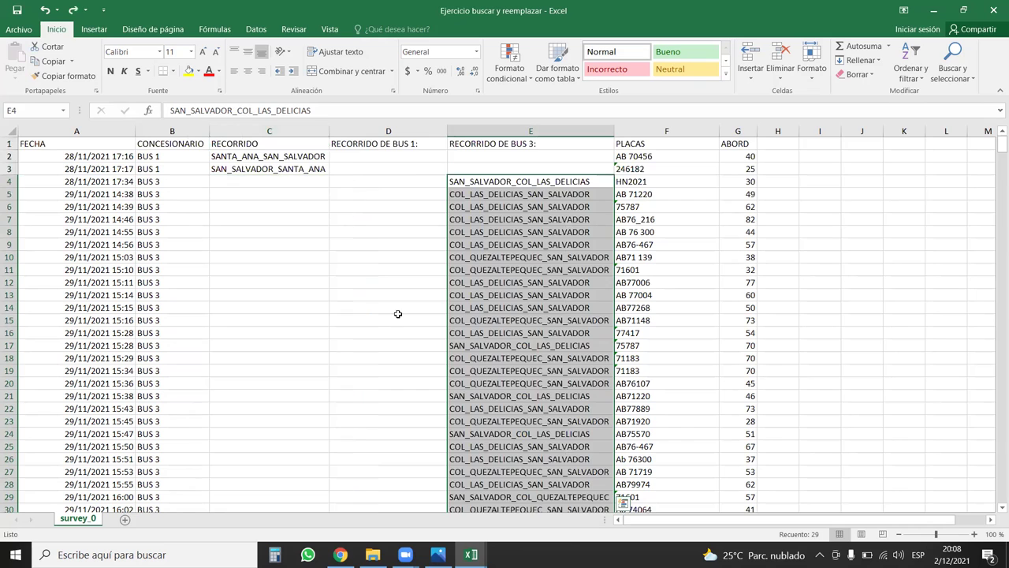
left_click(382, 222)
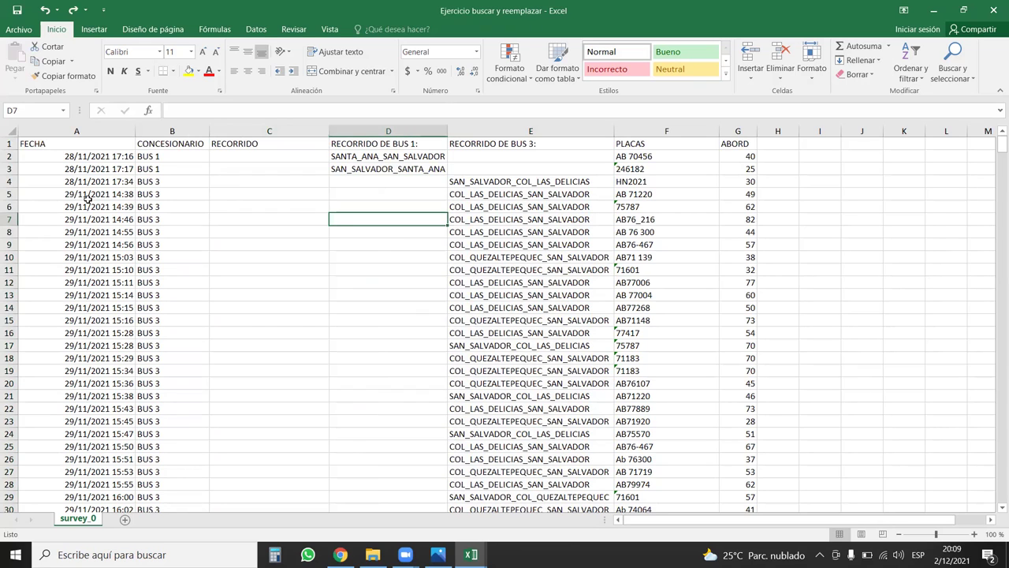
Select the full survey table A1:G626 from the FECHA header down
left_click(93, 169)
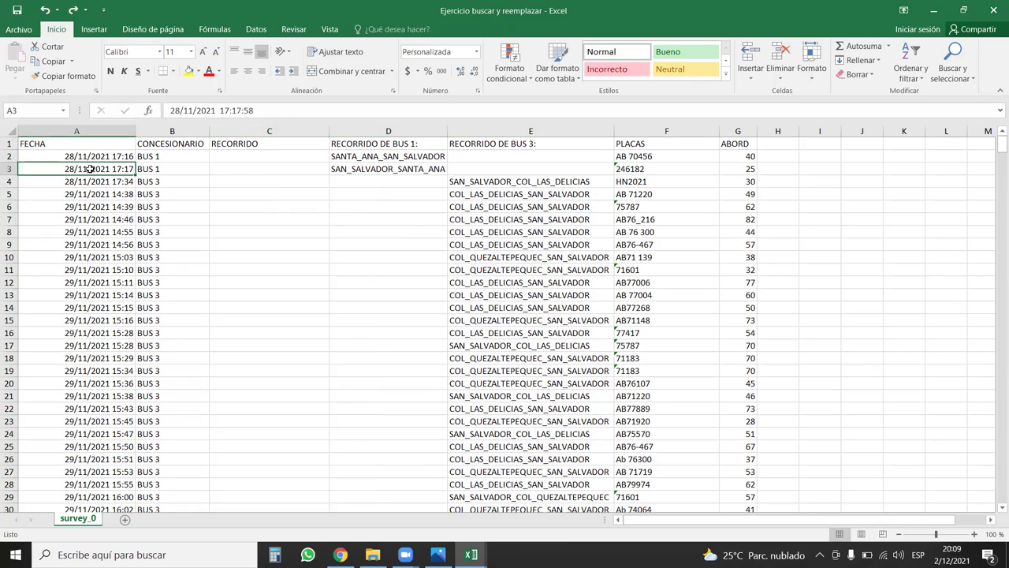
key("ctrl+Home")
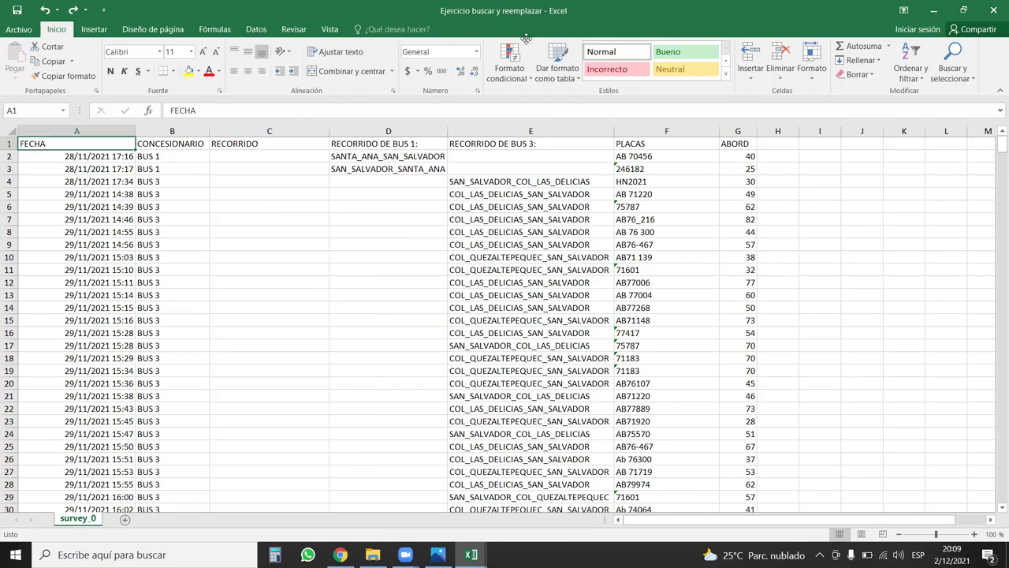
key("ctrl+shift+Right")
key("ctrl+shift+Down")
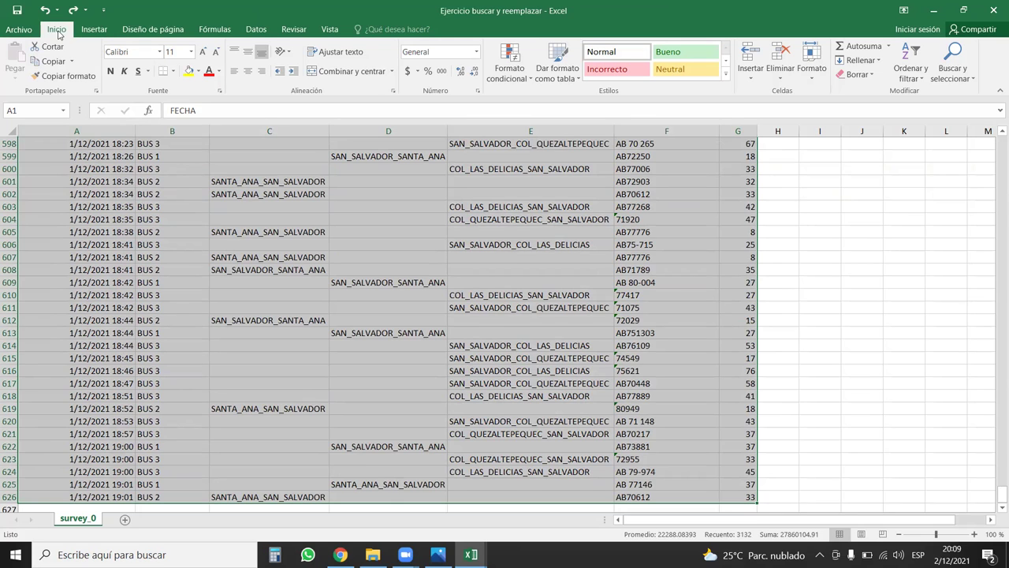
Custom-sort the survey_0 table by CONCESIONARIO in A to Z order
left_click(900, 68)
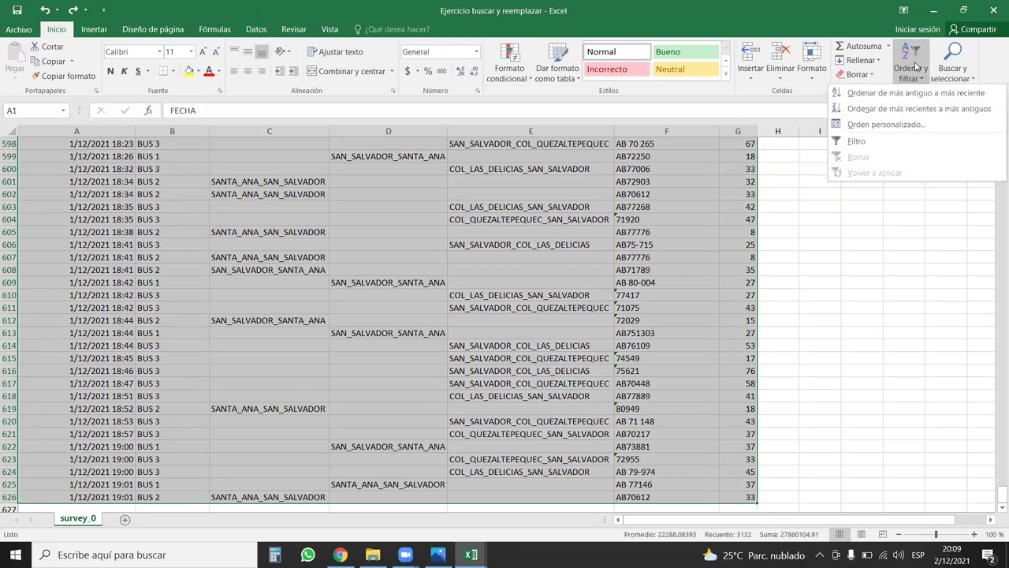
left_click(873, 126)
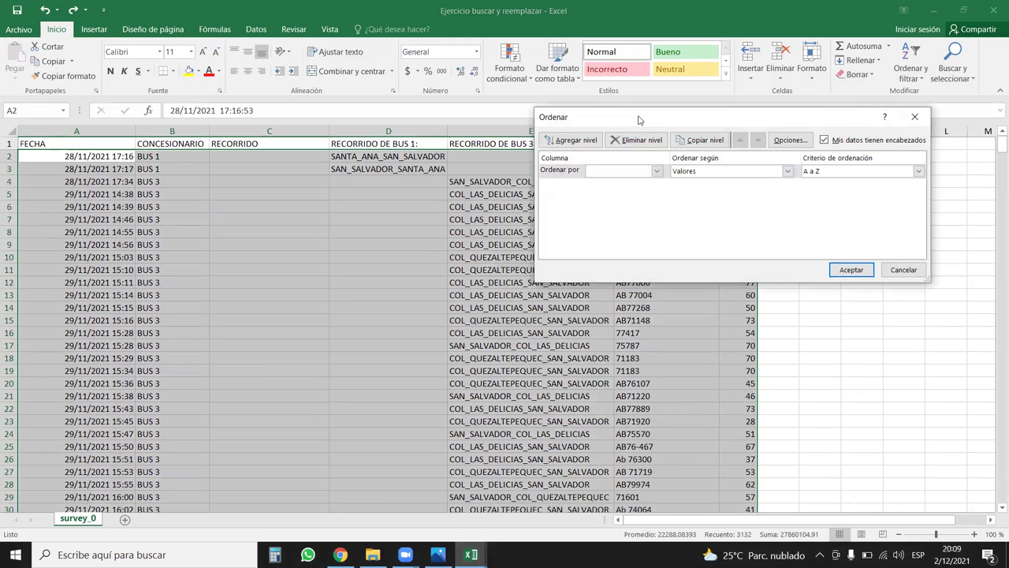
left_click_drag(639, 120, 331, 158)
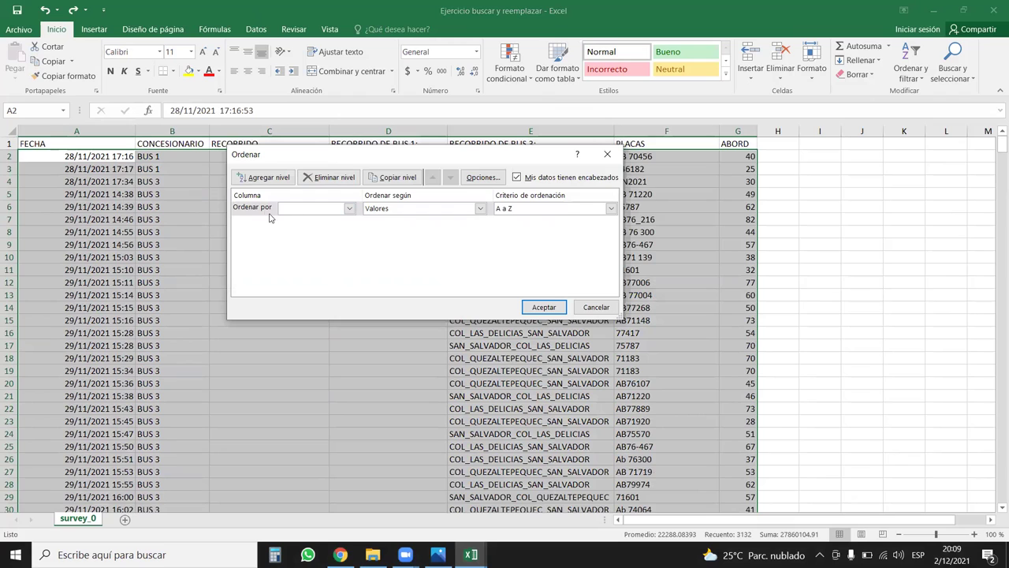
left_click(349, 209)
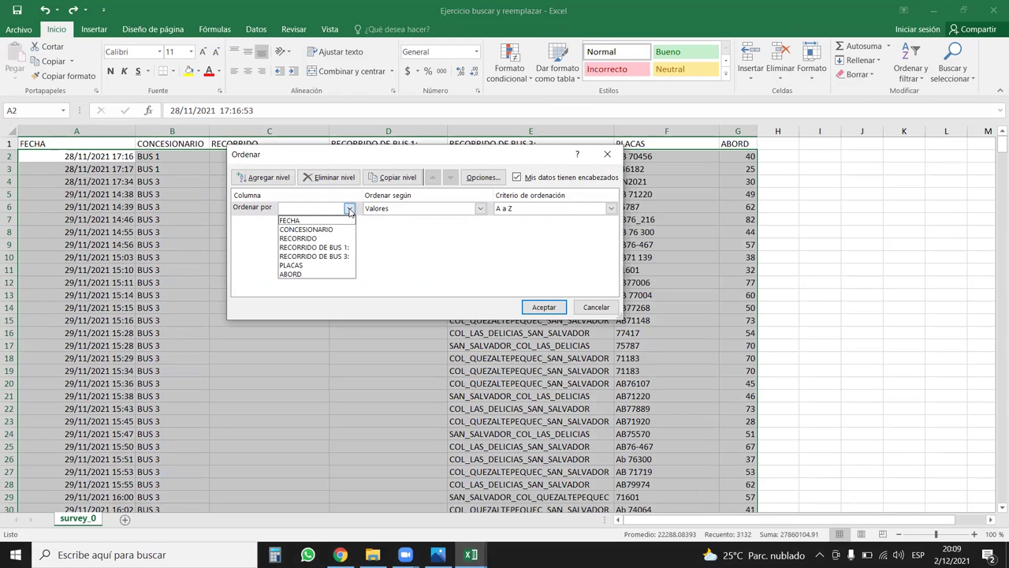
left_click(309, 229)
left_click(612, 209)
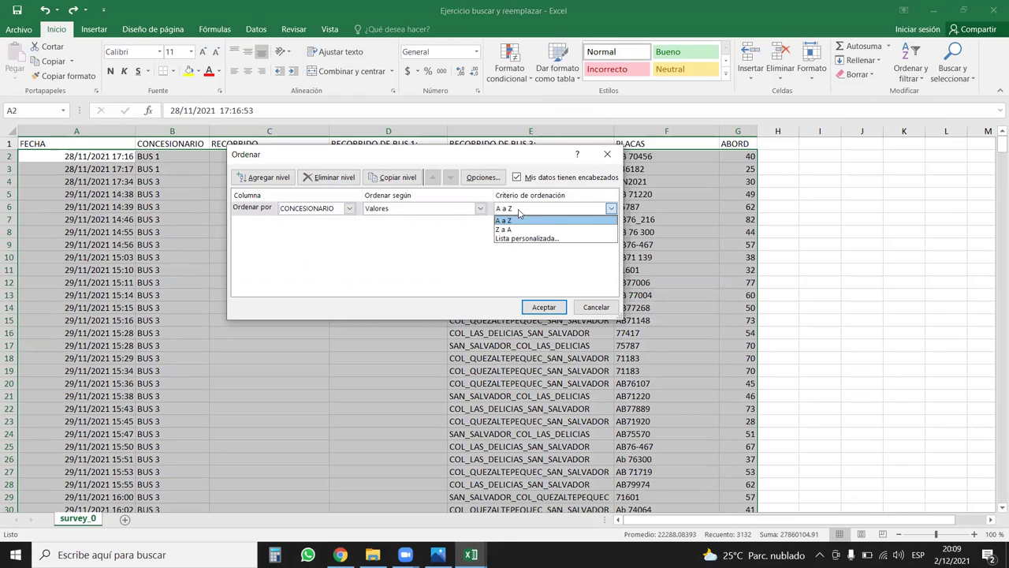
left_click(523, 220)
left_click(546, 311)
left_click(206, 230)
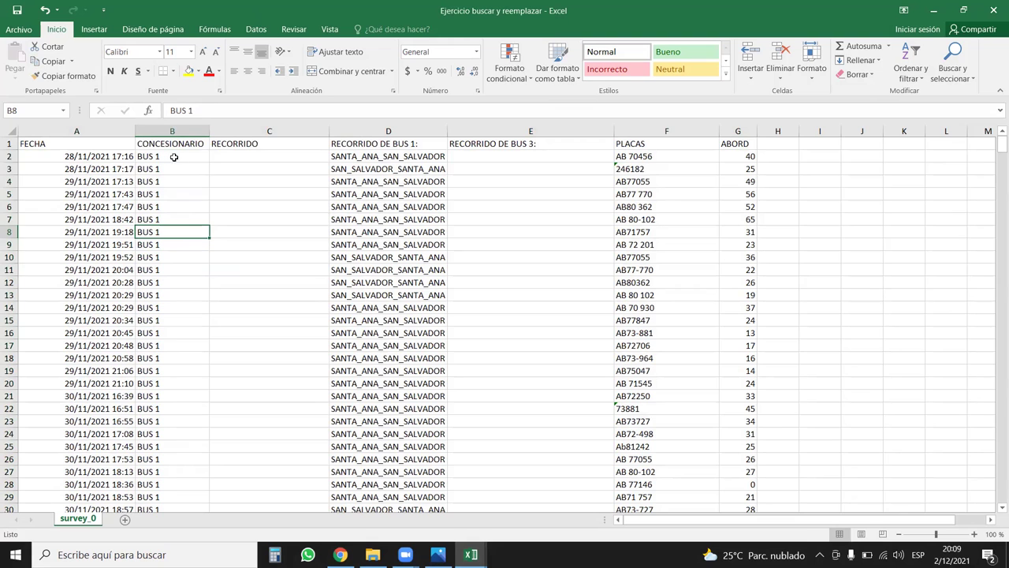
Move the Bus 1 routes from D2:D59 into RECORRIDO starting at C2
left_click_drag(175, 157, 174, 232)
mouse_move(269, 131)
left_mouse_down()
mouse_move(554, 140)
mouse_move(491, 250)
left_mouse_up()
left_click(383, 193)
left_click(377, 154)
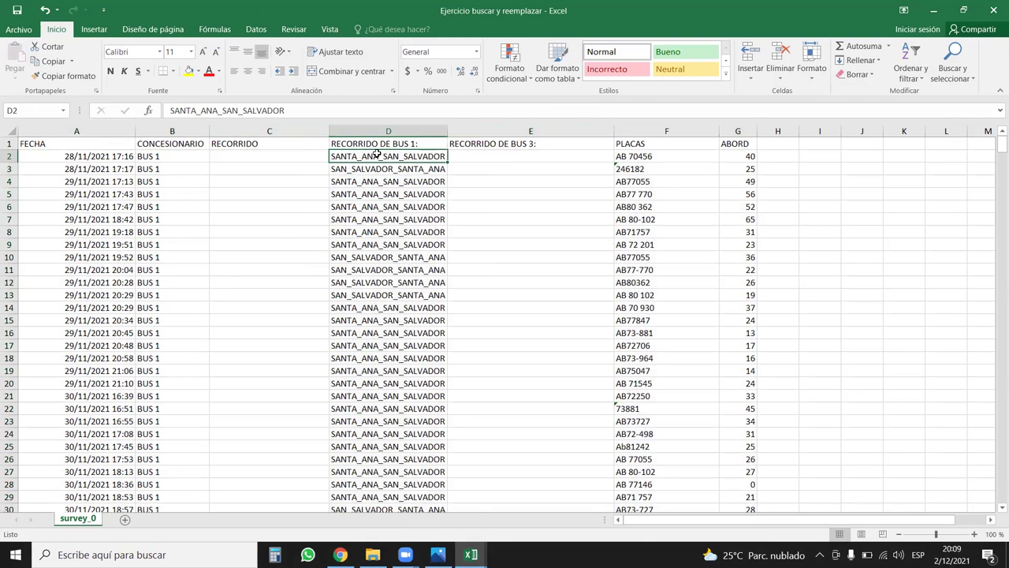
key("ctrl+shift+Down")
scroll(377, 153, "up", 10)
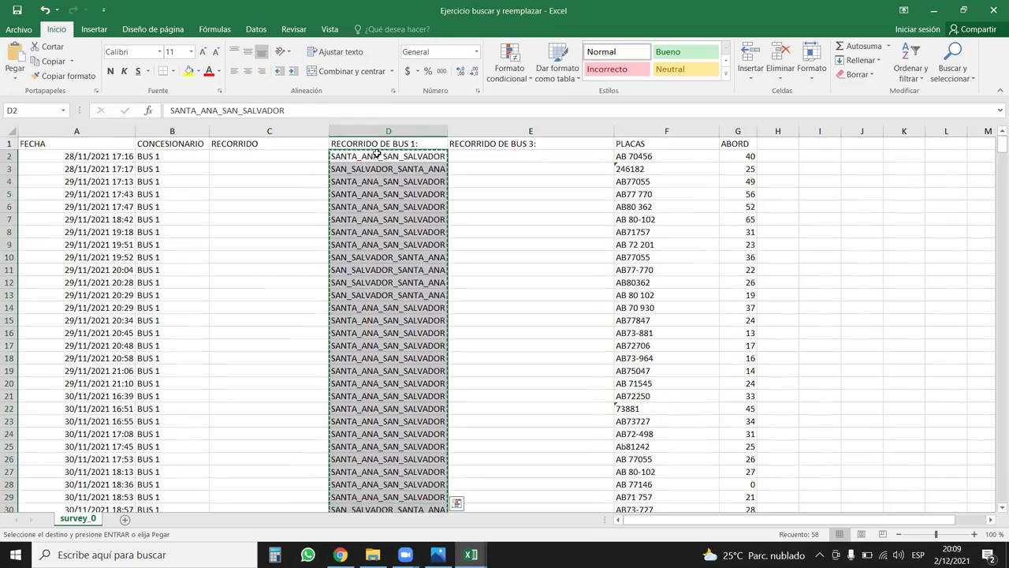
key("ctrl+x")
key("Left")
key("ctrl+v")
Move the Bus 3 routes from E170:E626 into RECORRIDO starting at C170
key("Down")
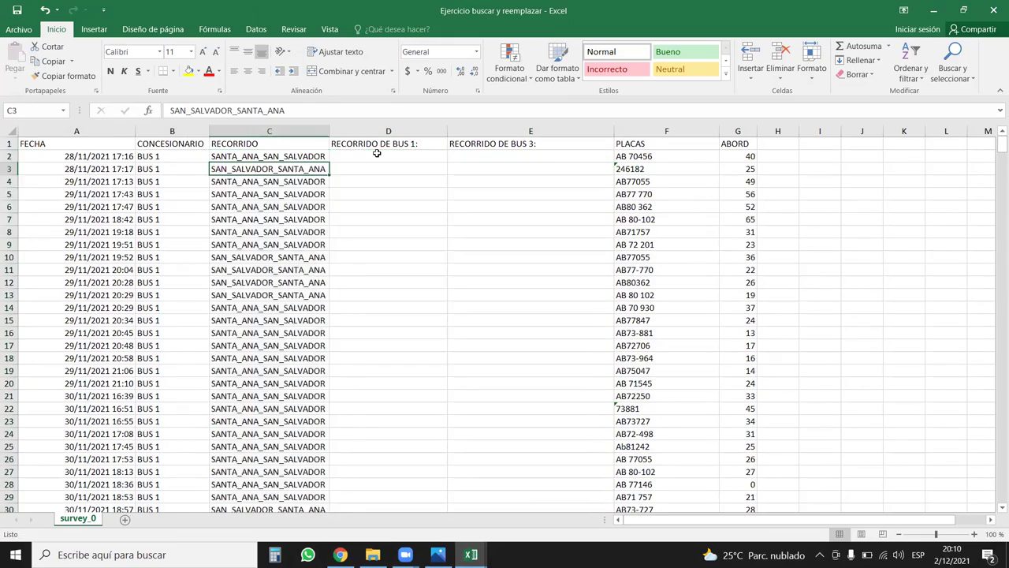
key("ctrl+Down")
key("Down")
key("Down")
key("Down")
key("Down")
key("Down")
key("Down")
key("Down")
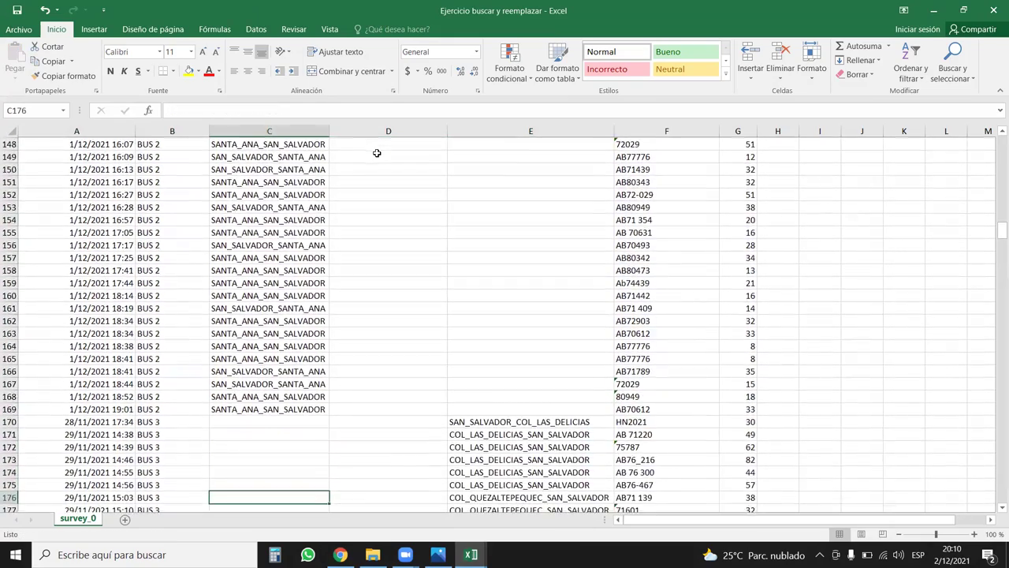
key("Down")
key("Down")
key("Up")
key("Up")
key("Up")
key("Up")
key("Up")
key("Up")
key("Up")
key("Right")
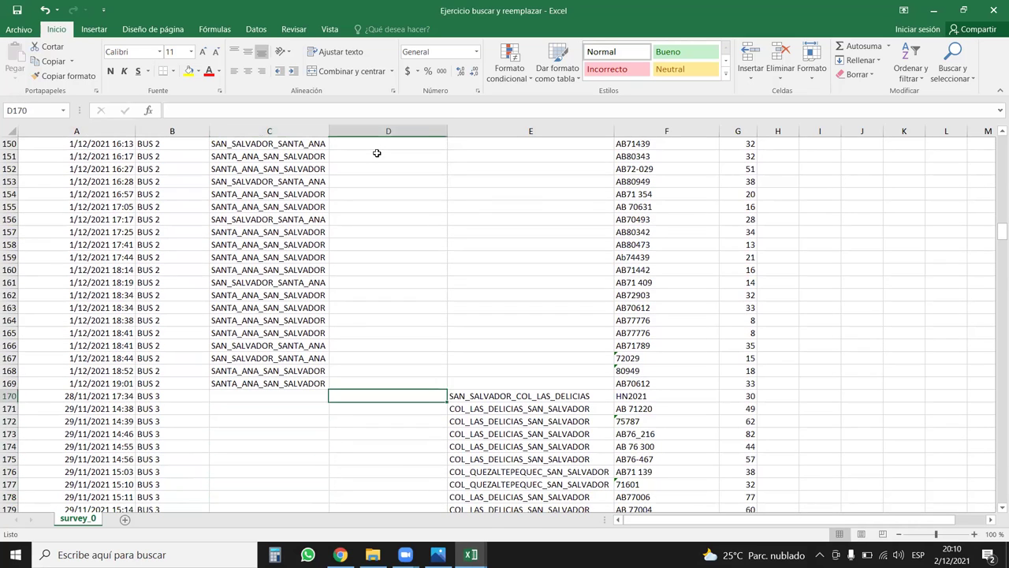
key("Right")
key("ctrl+shift+Down")
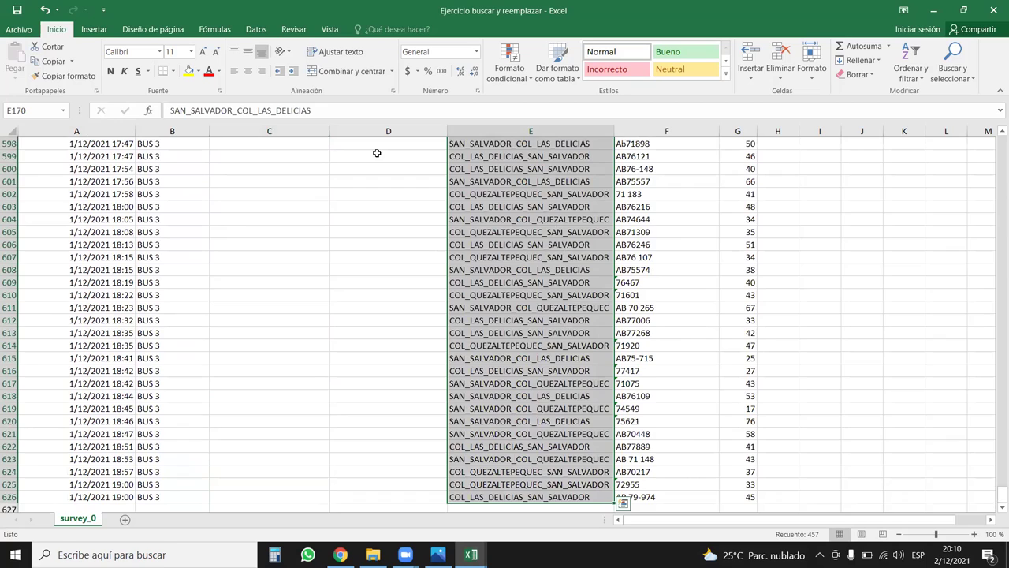
key("ctrl+c")
key("ctrl+BackSpace")
key("Left")
key("Left")
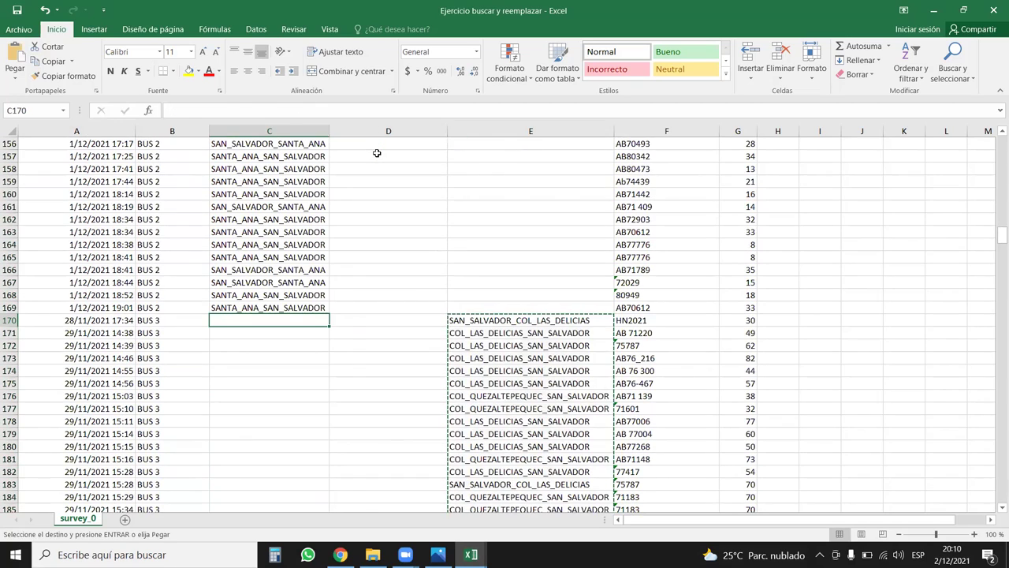
key("ctrl+v")
Verify RECORRIDO is filled to the bottom and select the emptied columns D:E
key("ctrl+Down")
key("Down")
key("Up")
key("ctrl+Up")
key("ctrl+Down")
key("ctrl+Up")
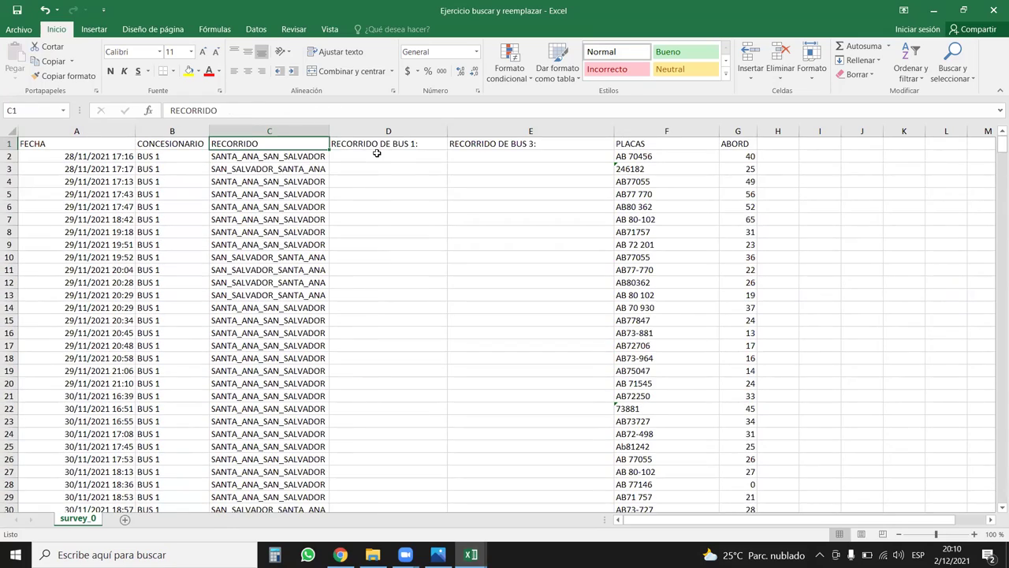
key("Right")
key("shift+Right")
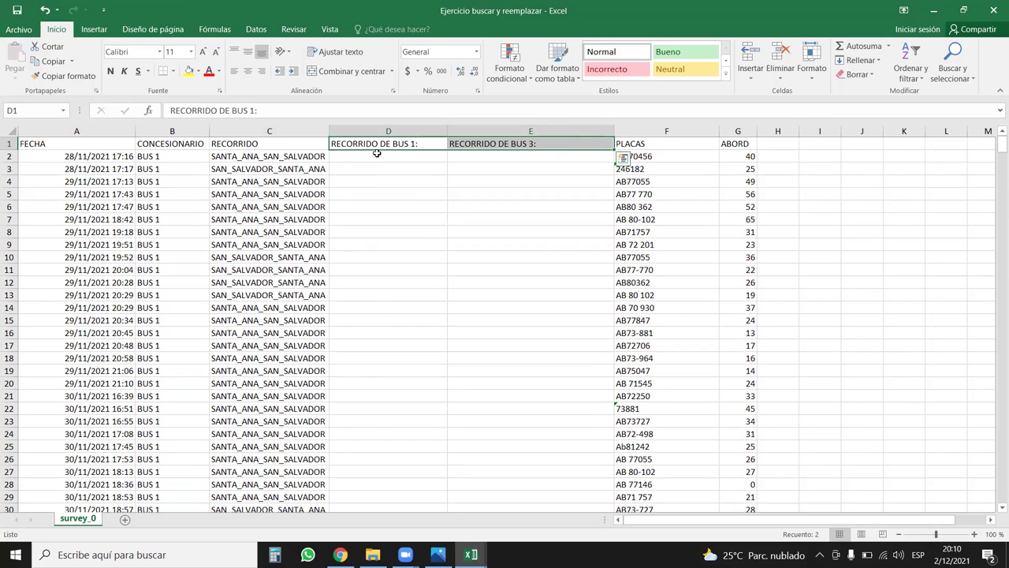
key("ctrl+shift+Down")
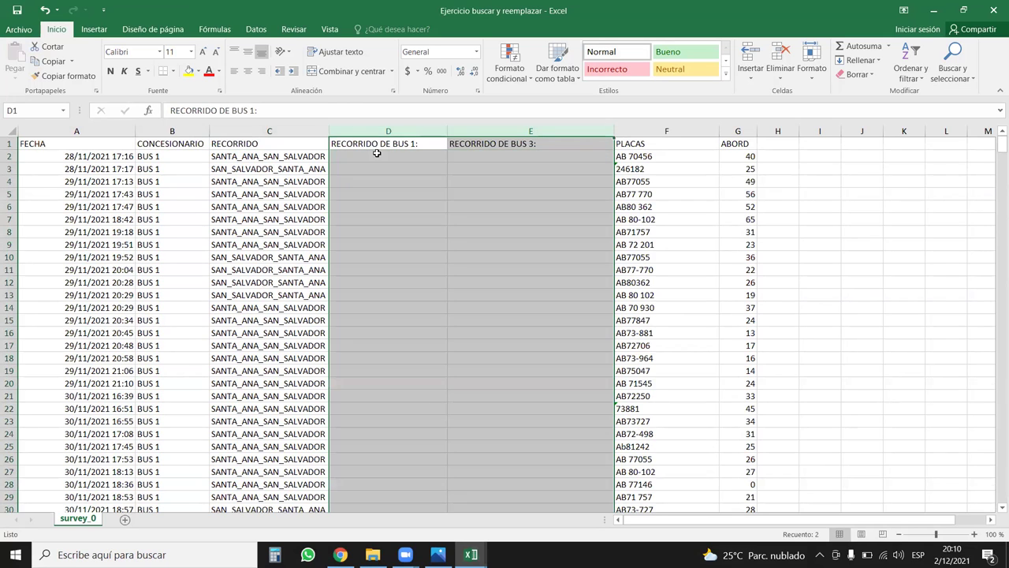
Delete the emptied columns D:E and widen the RECORRIDO column
key("ctrl+minus")
left_click(528, 182)
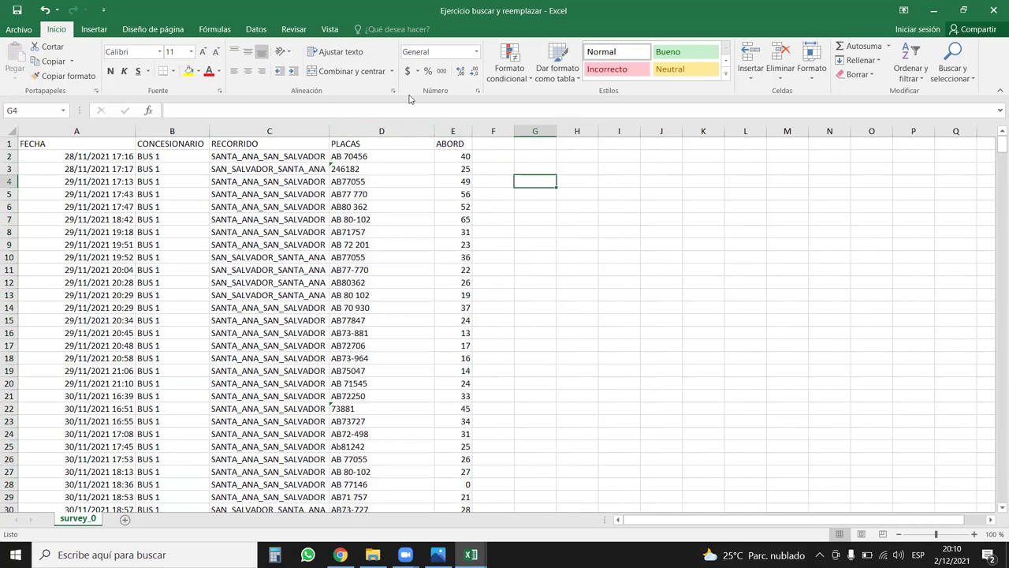
left_click(340, 219)
left_click_drag(329, 130, 356, 131)
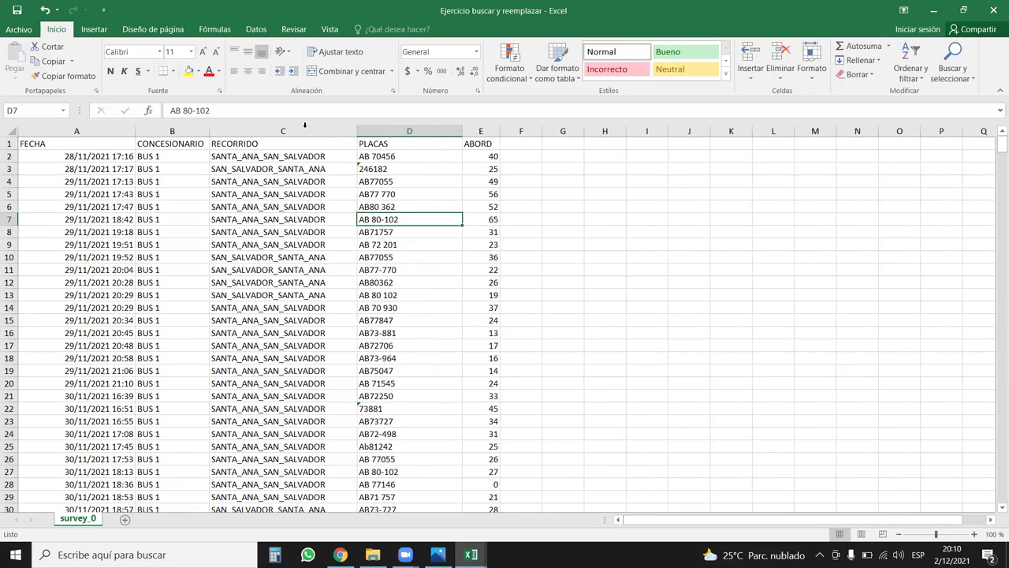
left_click(105, 130)
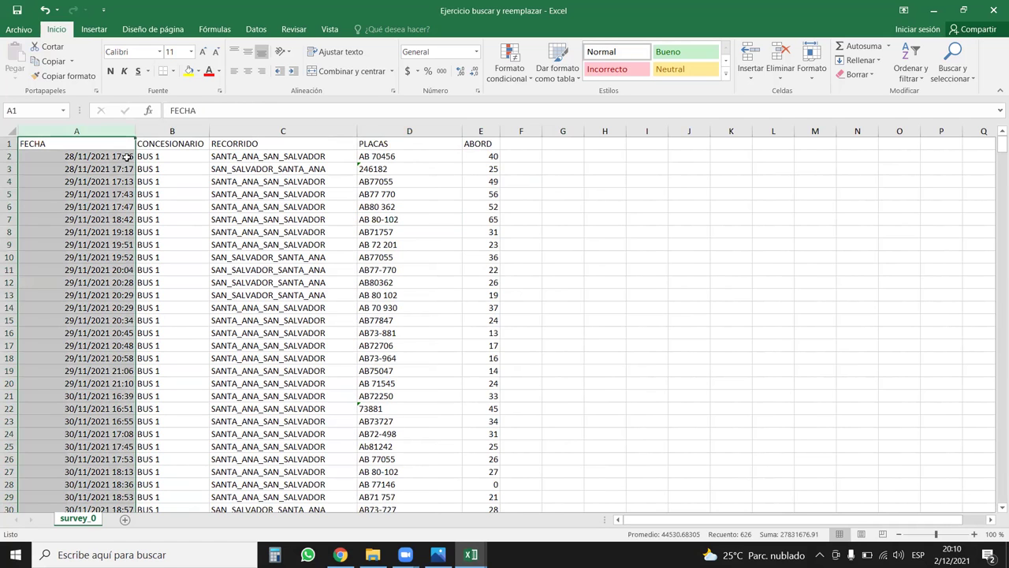
left_click(125, 206)
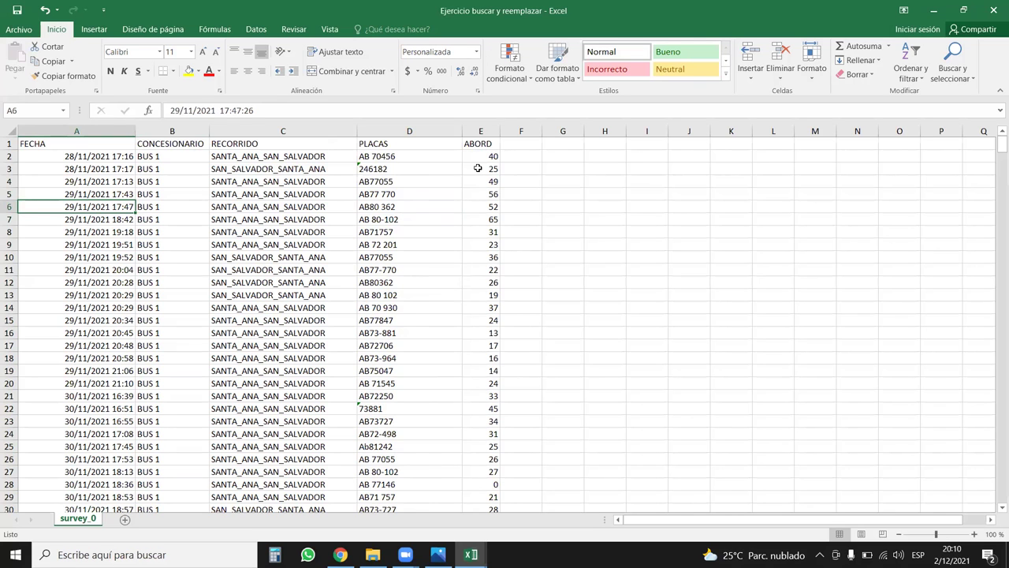
Insert a blank column between FECHA and CONCESIONARIO
left_click(272, 157)
key("ctrl+shift+Down")
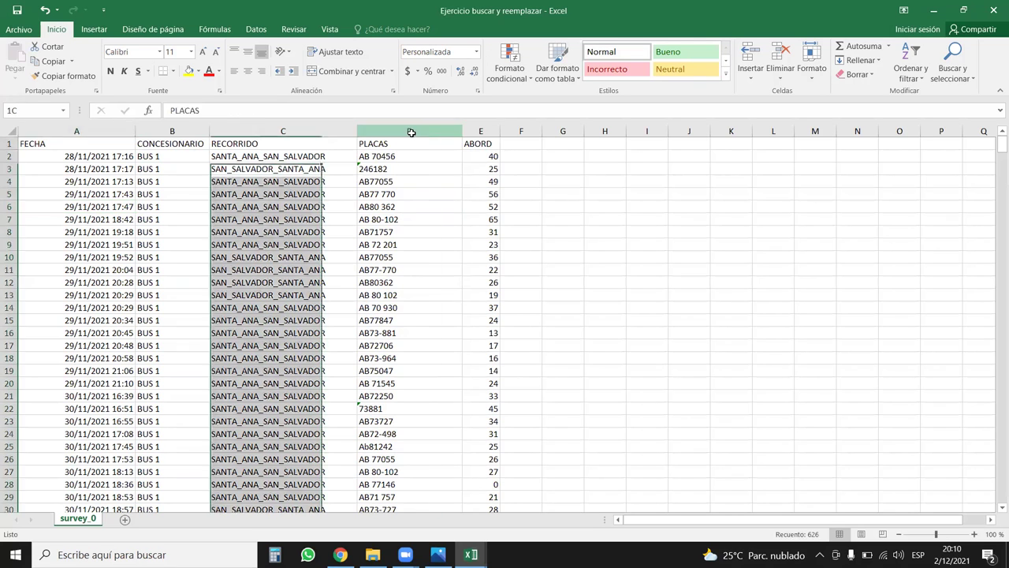
left_click(409, 130)
left_click(326, 131)
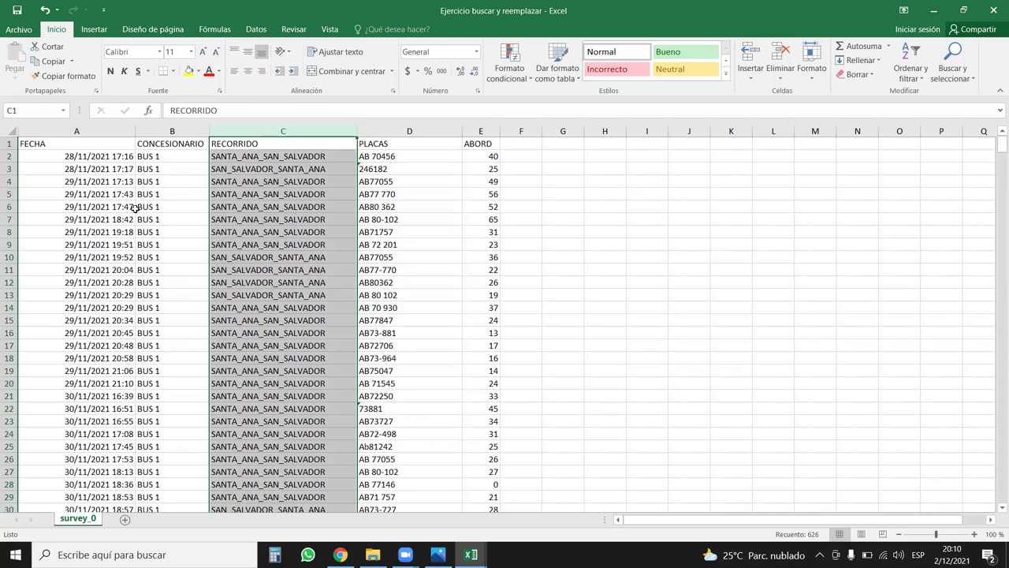
left_click(98, 155)
left_click(109, 131)
left_click(164, 131)
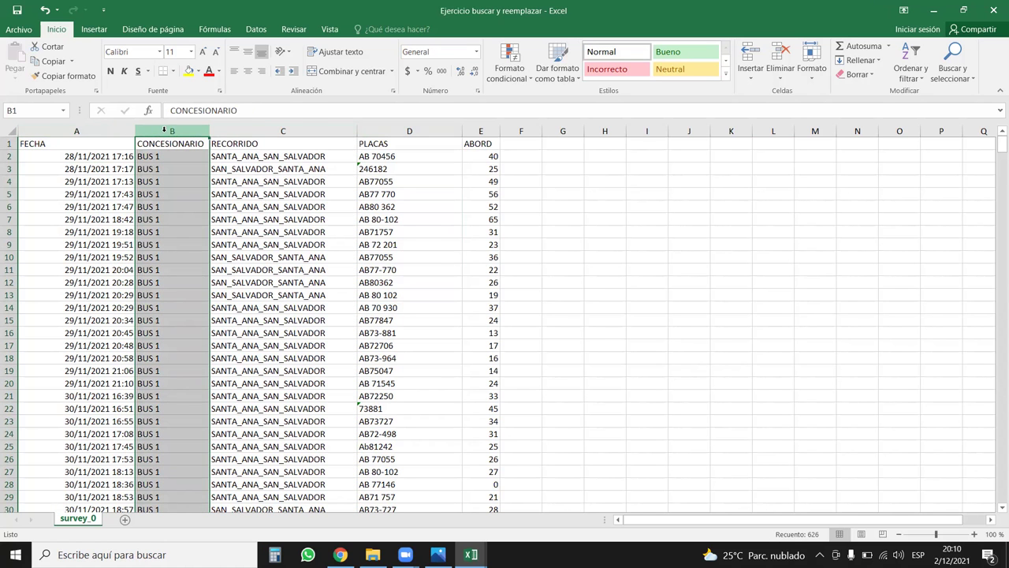
key("ctrl+plus")
left_click(103, 180)
left_click(110, 131)
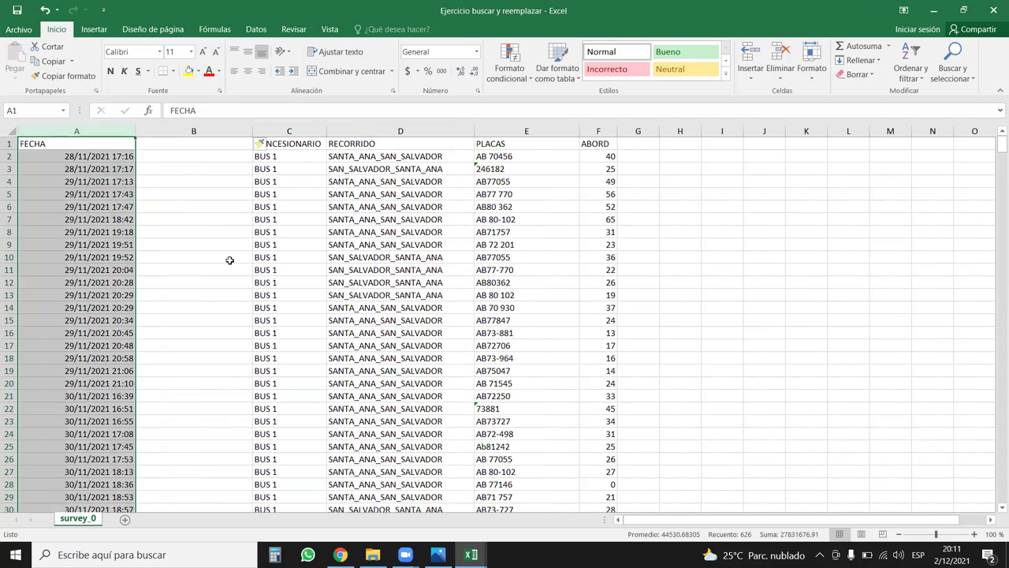
Start Text to Columns on FECHA, trying fixed-width split positions first
left_click(256, 29)
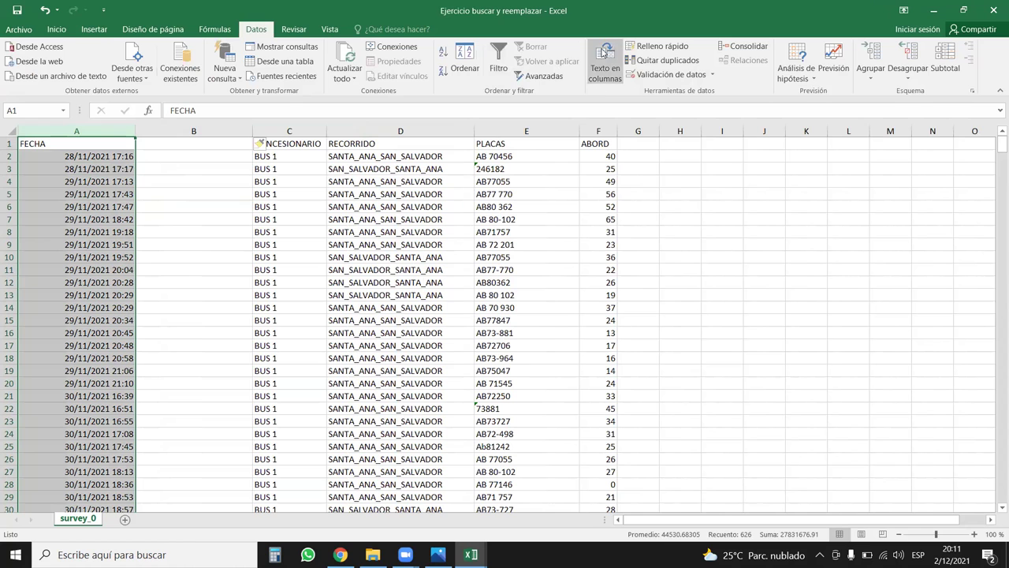
left_click(193, 182)
left_click(110, 130)
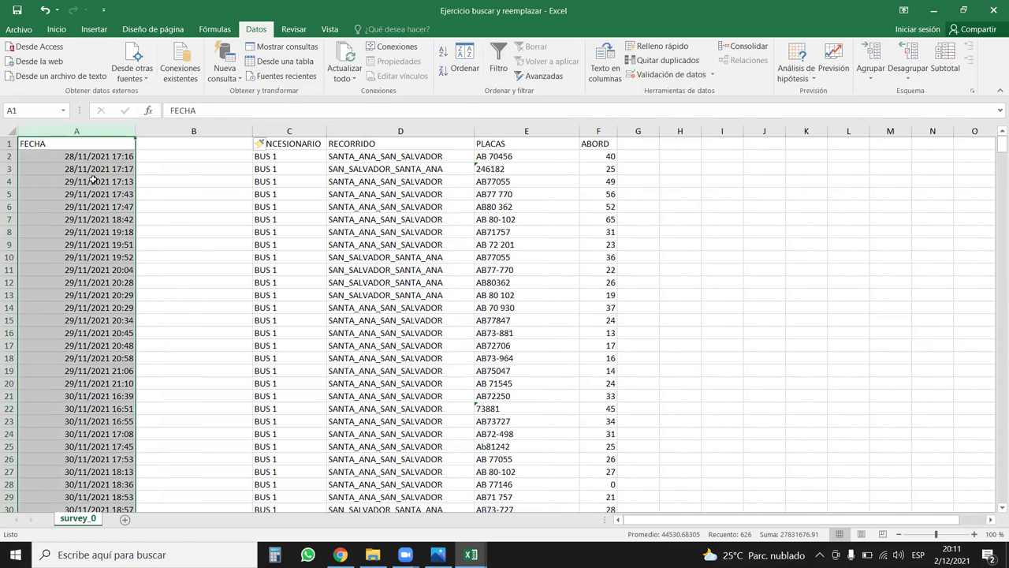
left_click(598, 63)
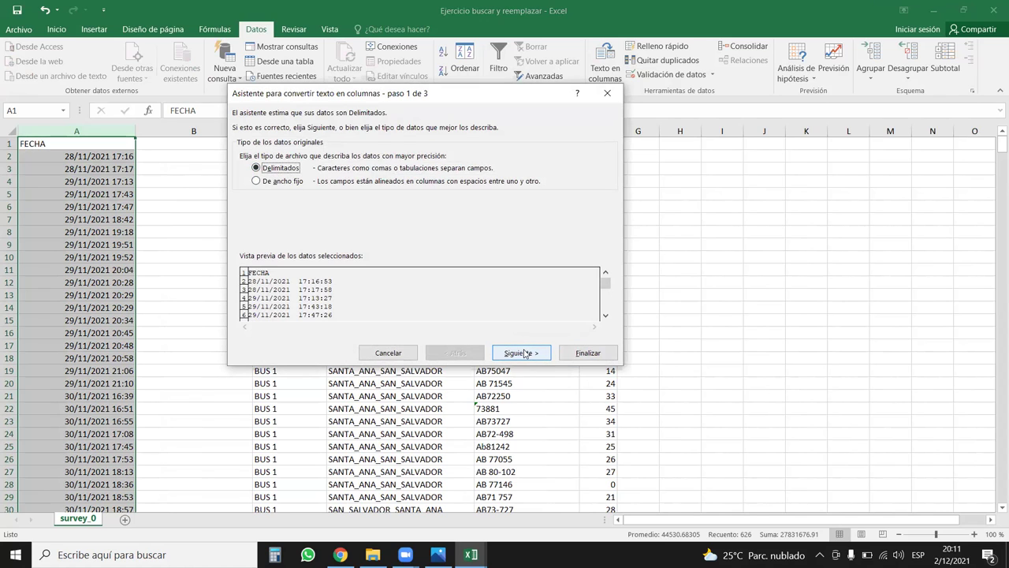
left_click(256, 181)
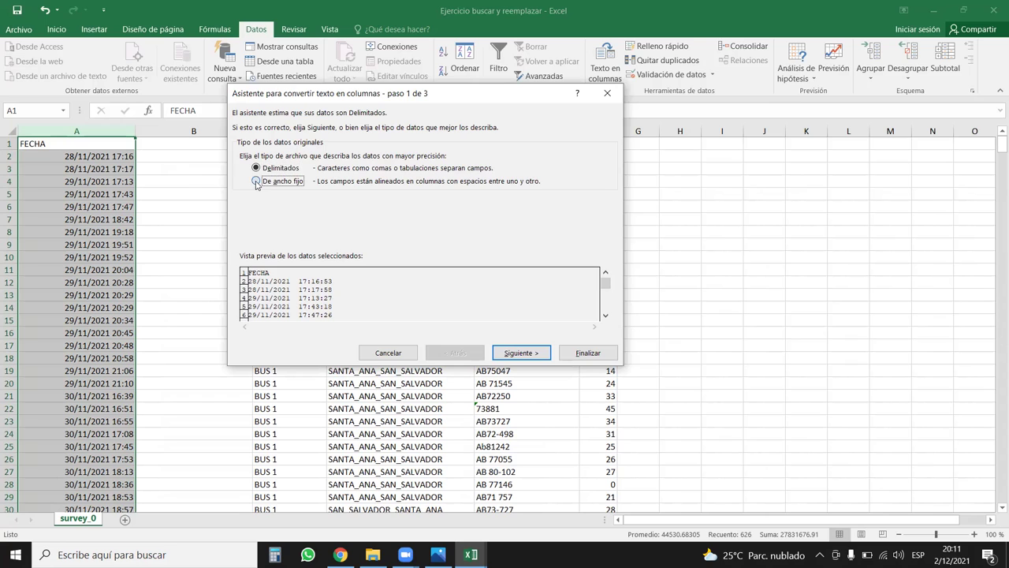
left_click(509, 355)
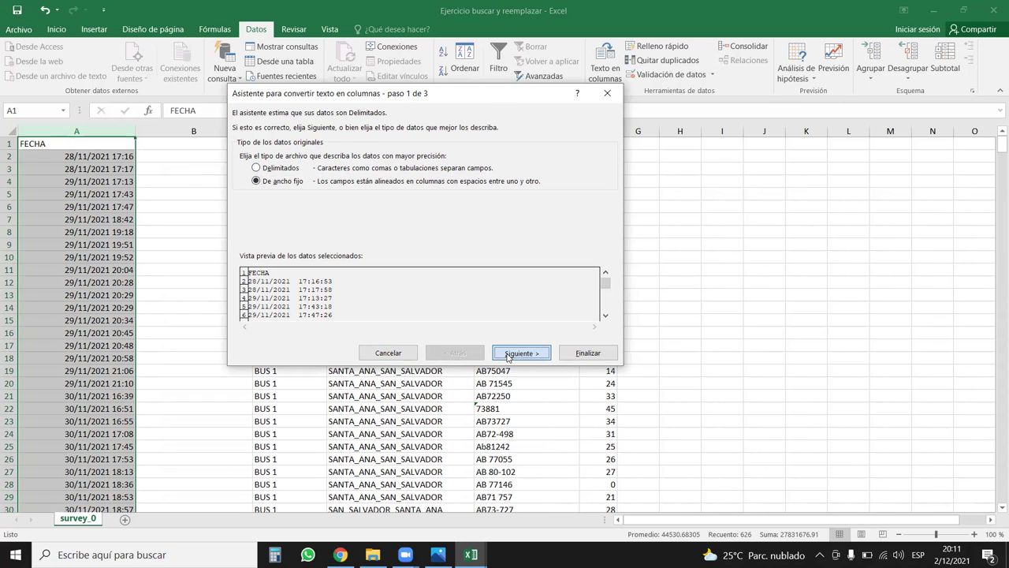
left_click_drag(601, 317, 601, 328)
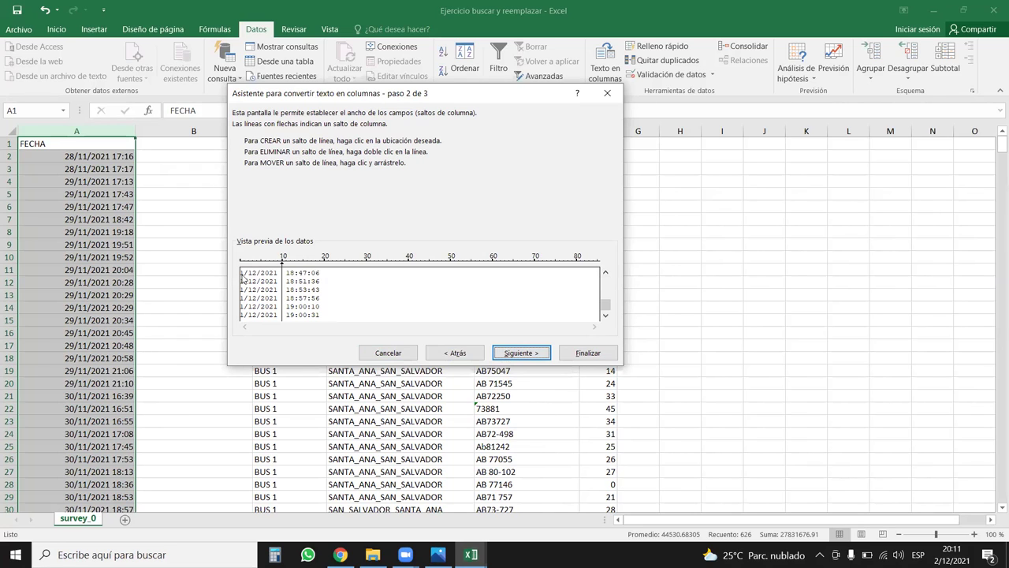
left_click_drag(605, 305, 605, 281)
Split FECHA as delimited text on the Space separator into date and time columns
left_click(469, 357)
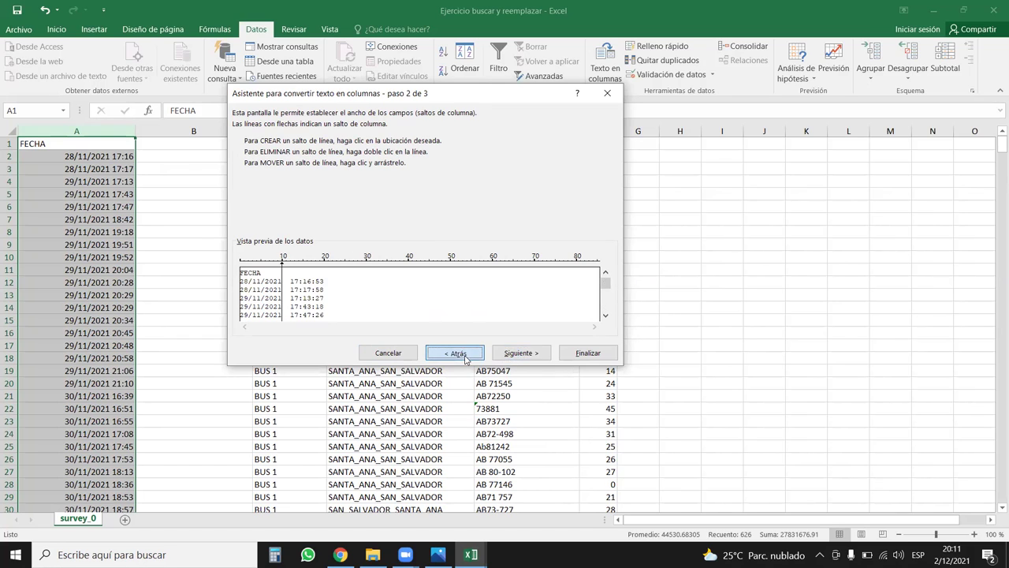
left_click(255, 168)
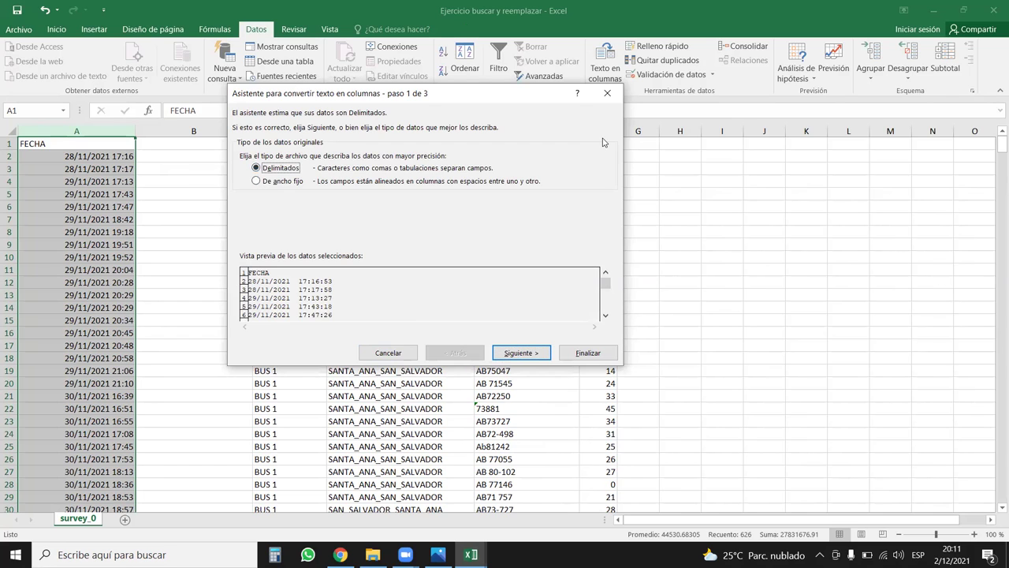
left_click(523, 354)
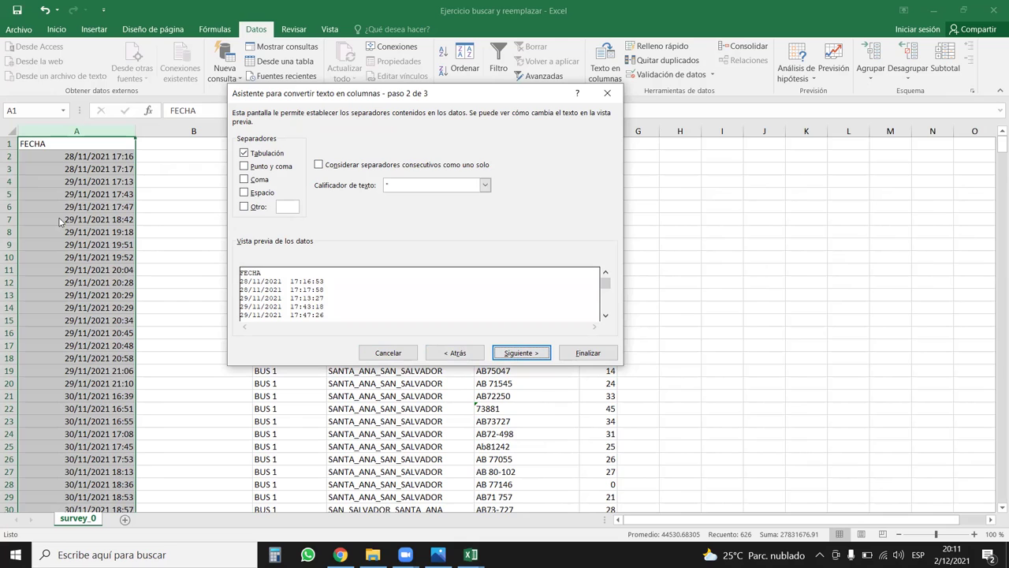
left_click(244, 193)
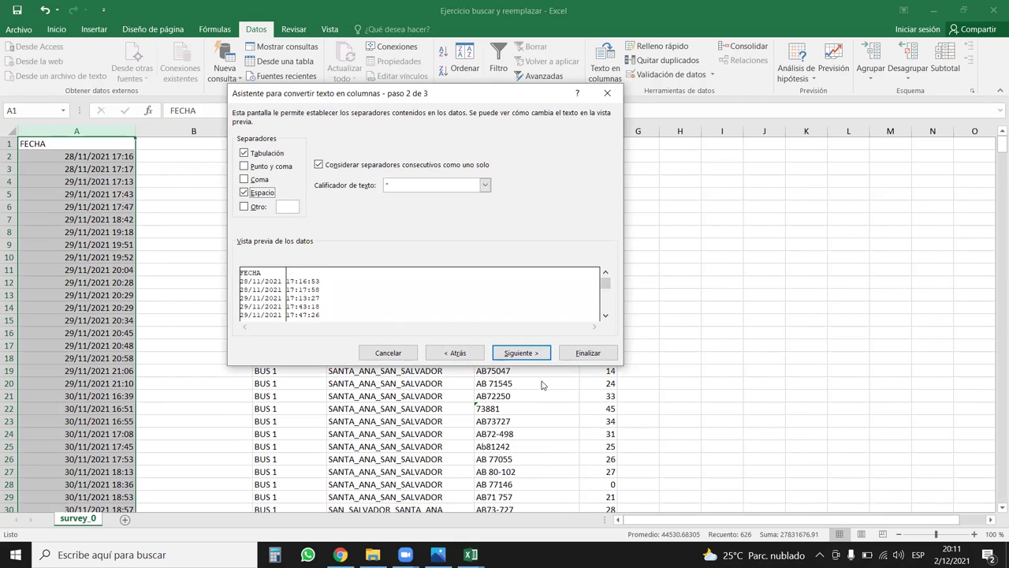
left_click(521, 353)
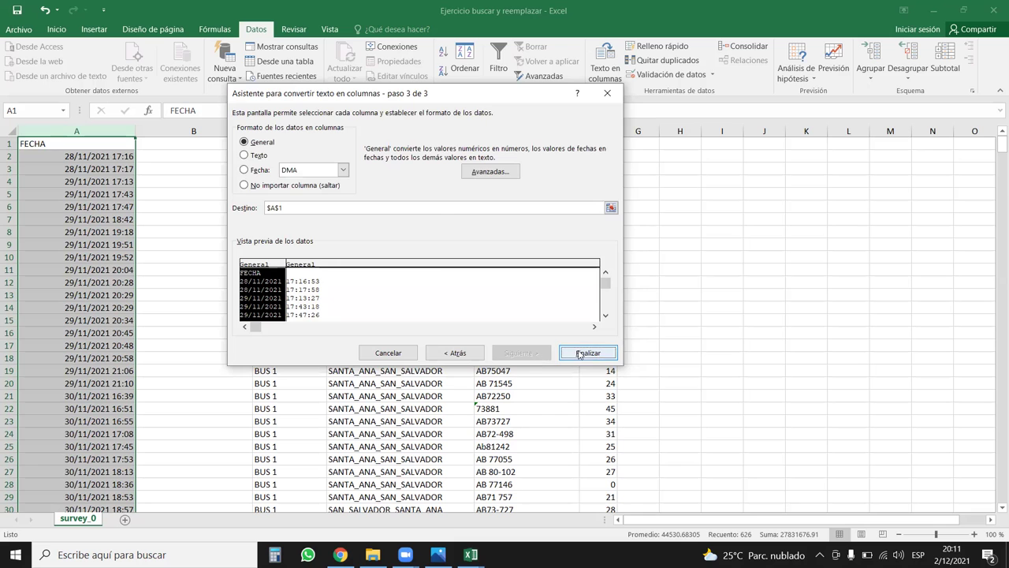
left_click(582, 353)
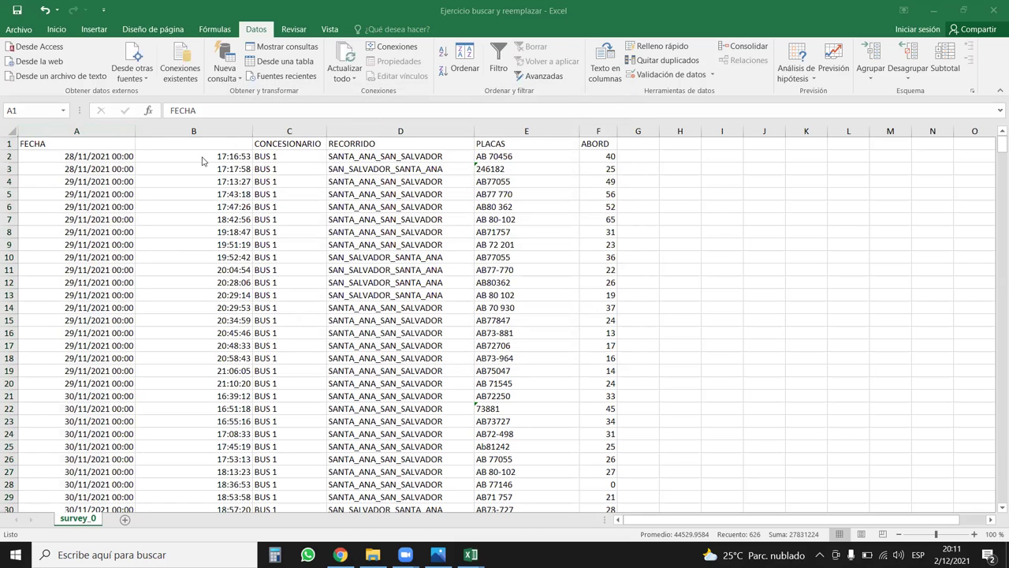
Delete the resulting time column so FECHA sits beside CONCESIONARIO
left_click(203, 126)
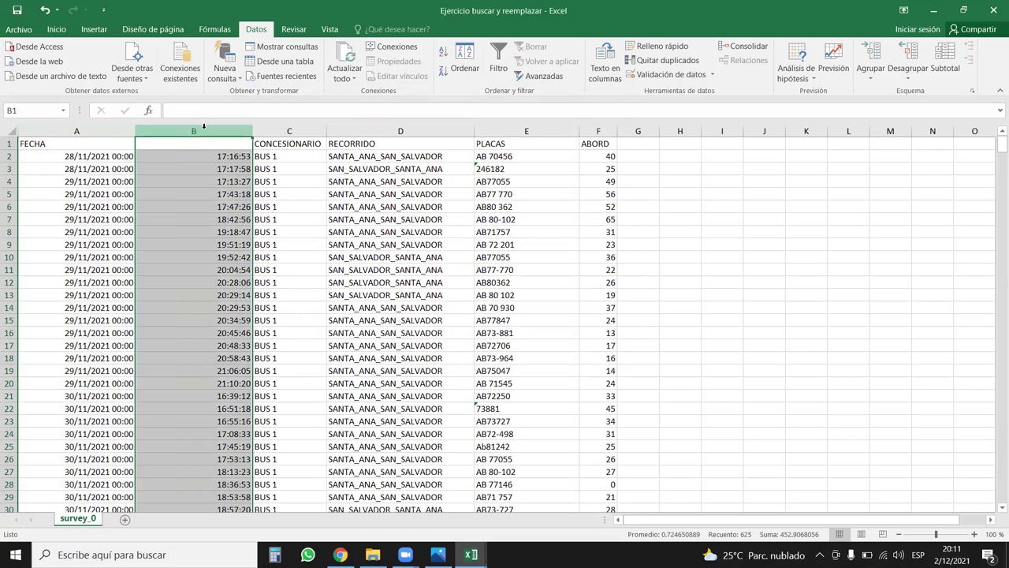
key("ctrl+minus")
left_click(126, 132)
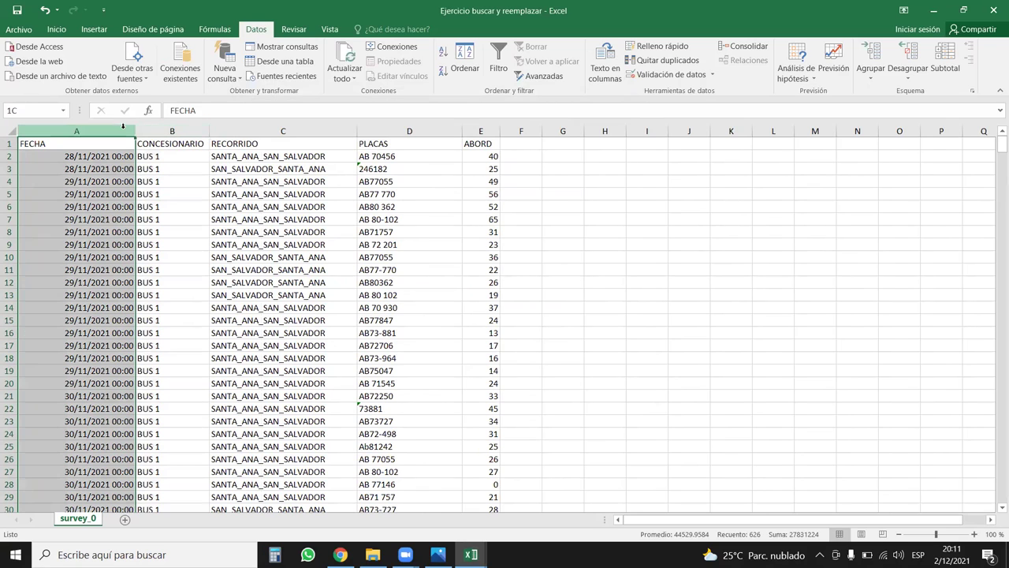
left_click(55, 29)
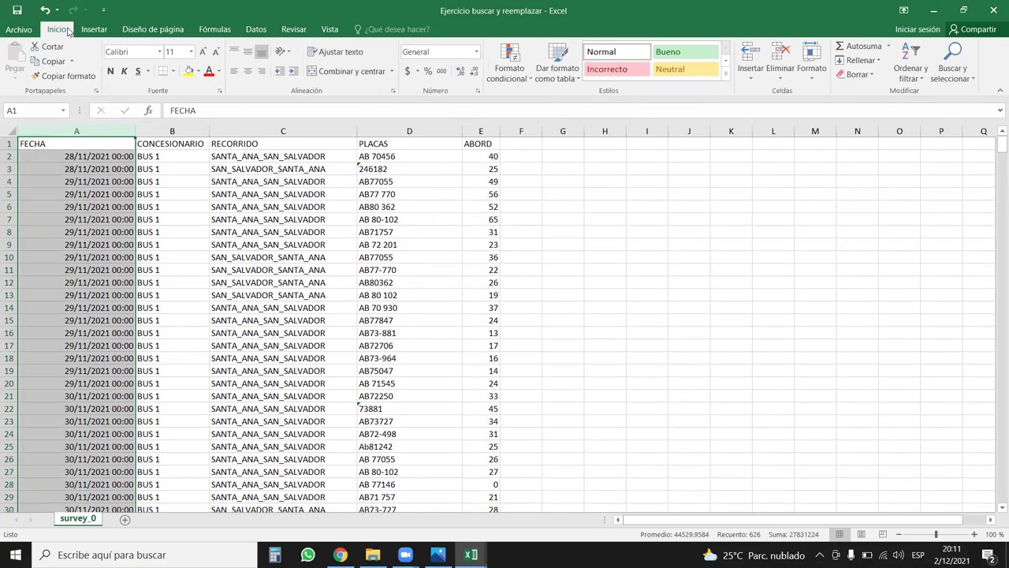
Format the FECHA column as Short Date and centre its values
left_click(475, 52)
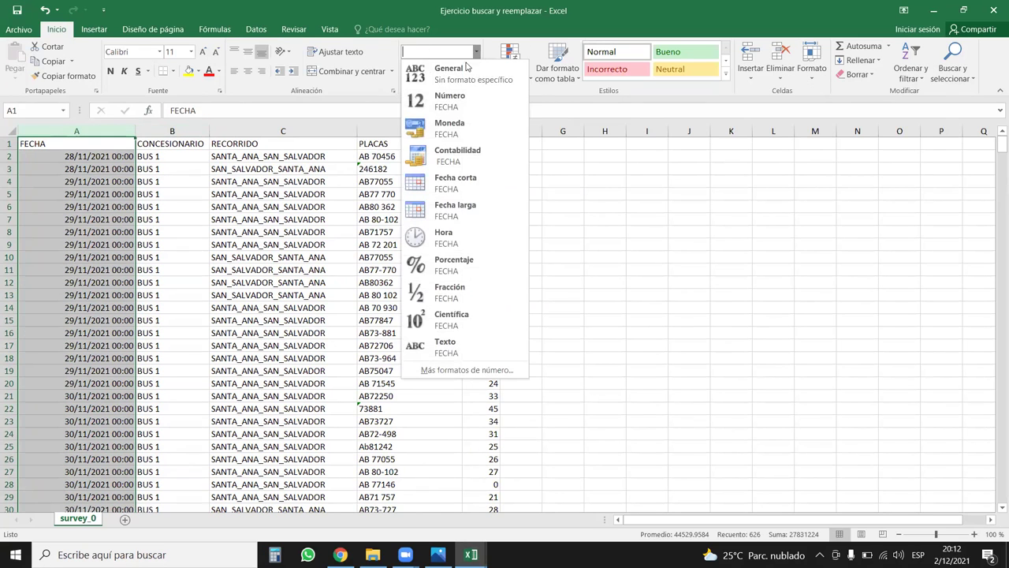
left_click(457, 186)
left_click(118, 131)
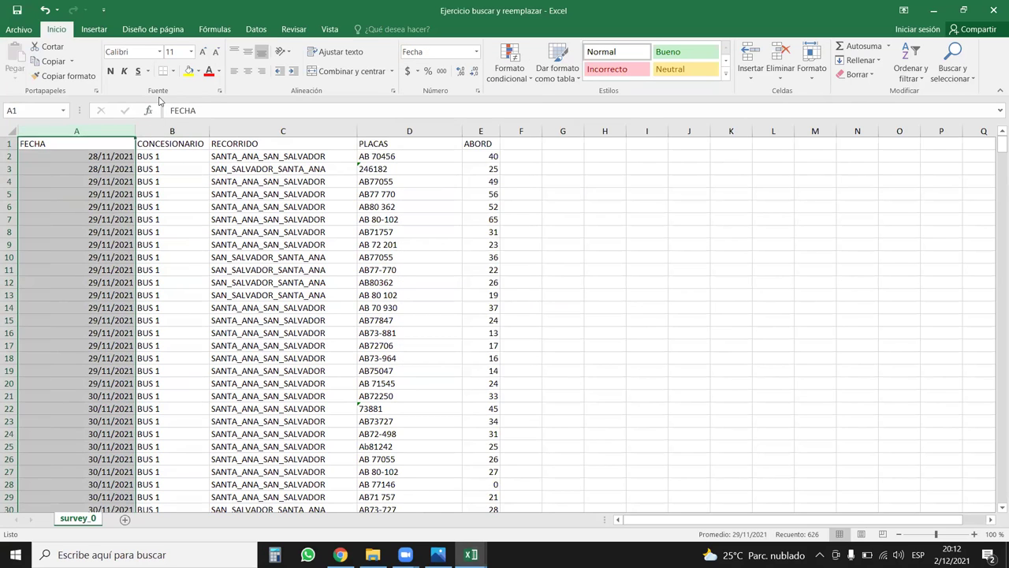
left_click(248, 70)
left_click(239, 215)
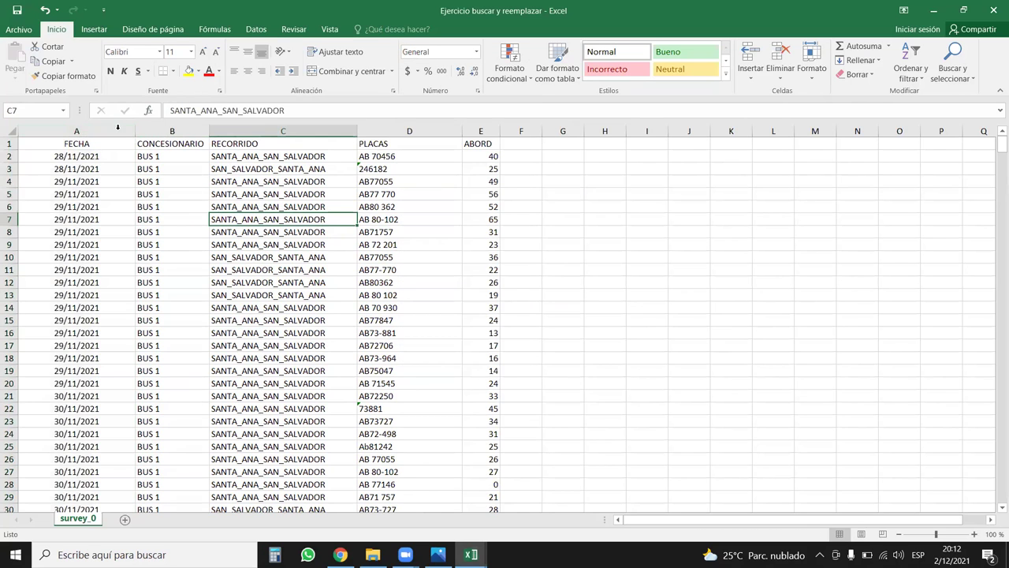
left_click(118, 131)
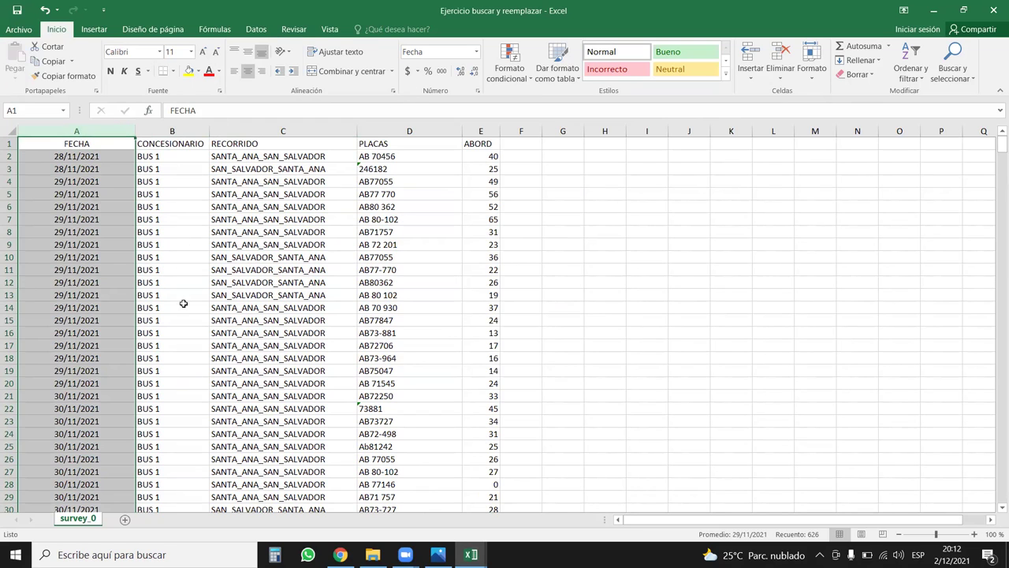
left_click(37, 187)
Centre the CONCESIONARIO column values
left_click(156, 131)
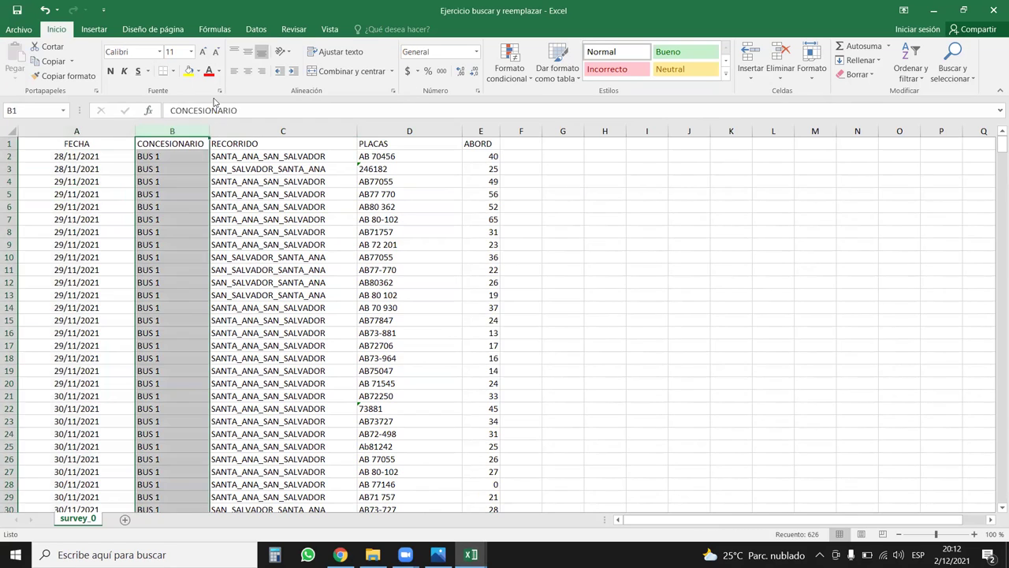
left_click(248, 71)
left_click(191, 268)
left_click_drag(95, 148, 173, 323)
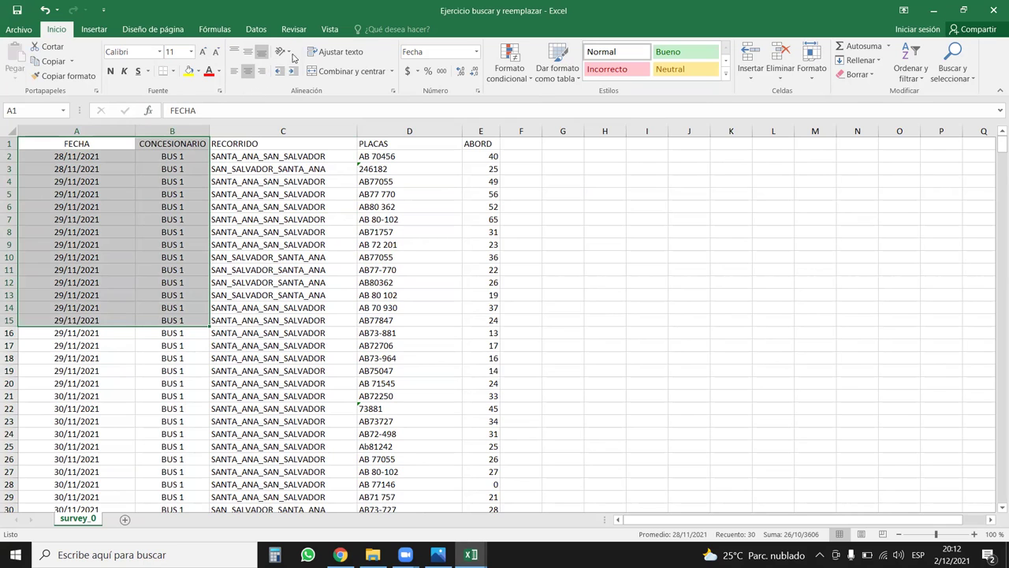
left_click(101, 292)
Widen the CONCESIONARIO and RECORRIDO columns and check the date and route cells
left_click_drag(352, 131, 376, 131)
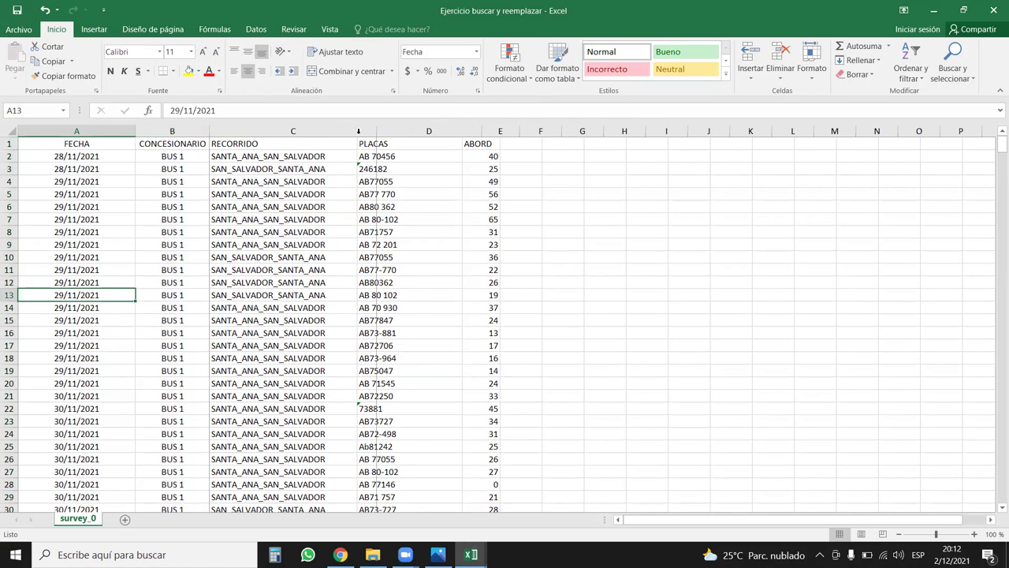
left_click_drag(209, 130, 231, 131)
left_click(456, 131)
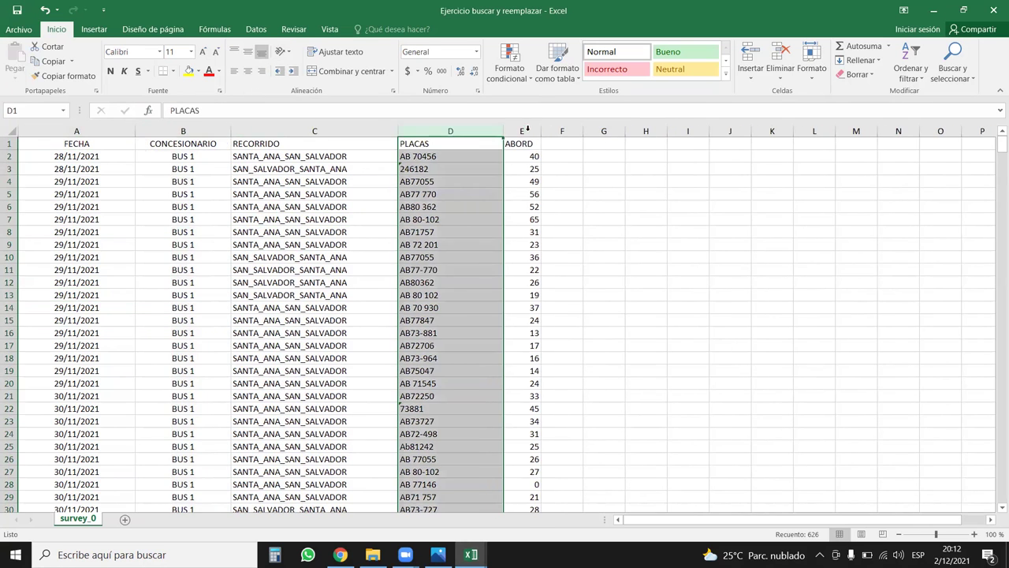
left_click(521, 131)
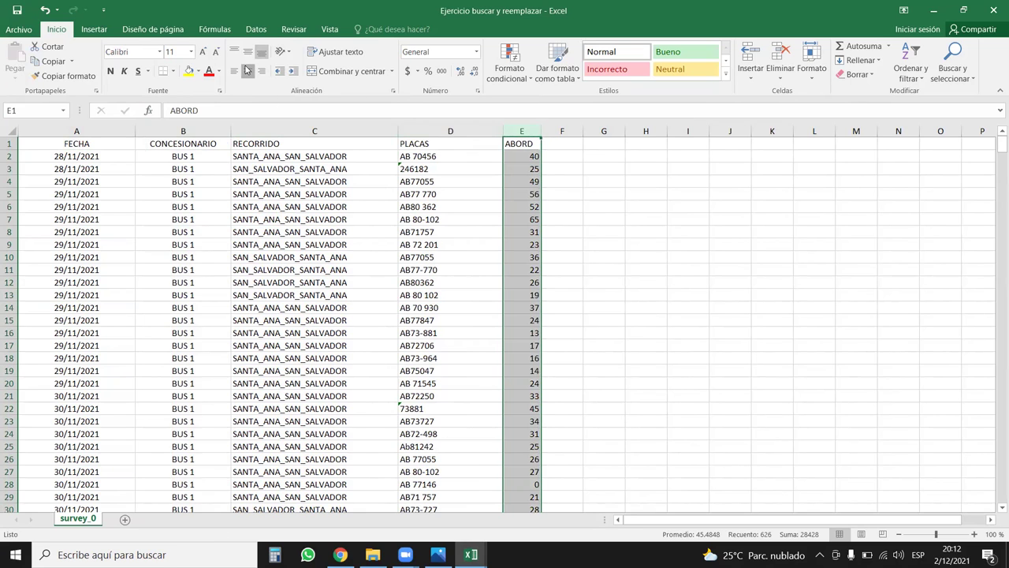
left_click(442, 194)
left_click(158, 244)
left_click(130, 254)
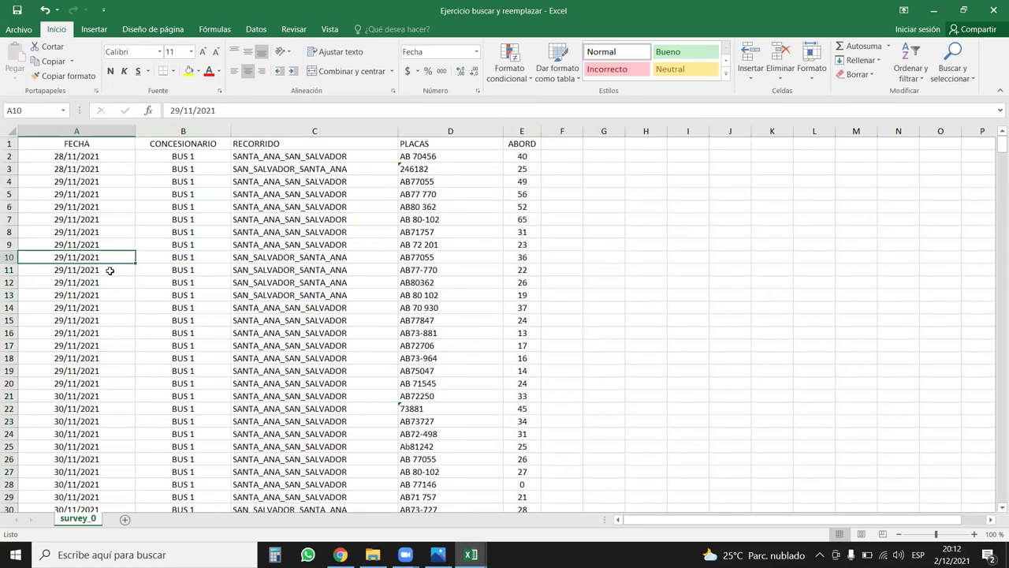
mouse_move(295, 131)
left_mouse_down()
mouse_move(441, 124)
mouse_move(359, 126)
left_mouse_up()
left_click(336, 219)
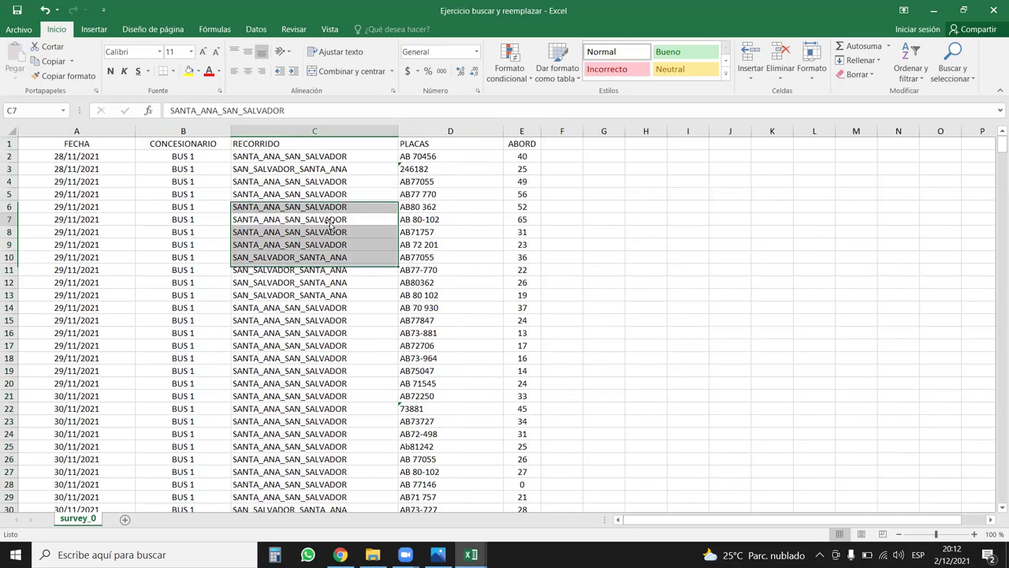
Replace every _ in column C with a space, making 2128 replacements
left_click(312, 131)
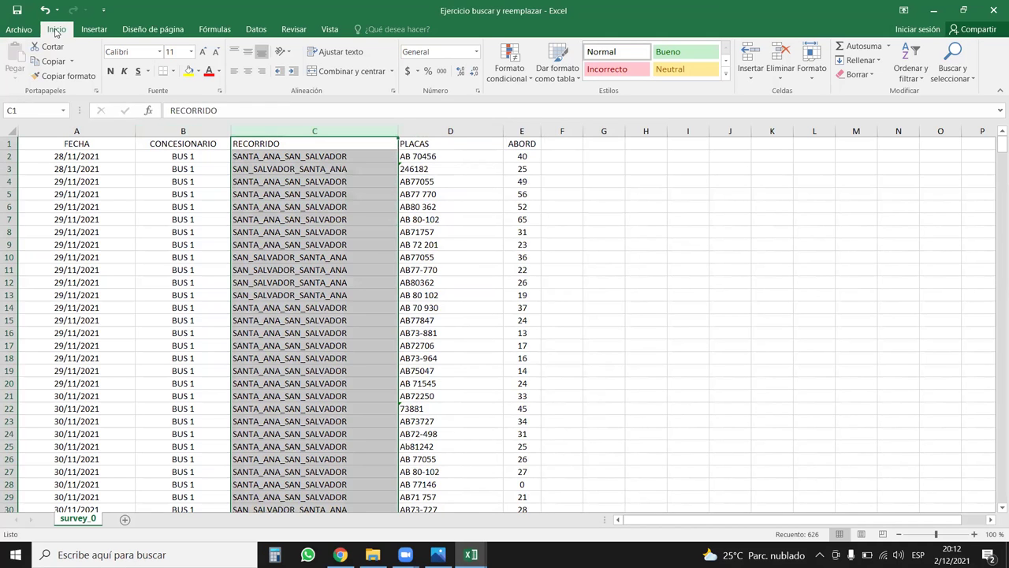
left_click(965, 71)
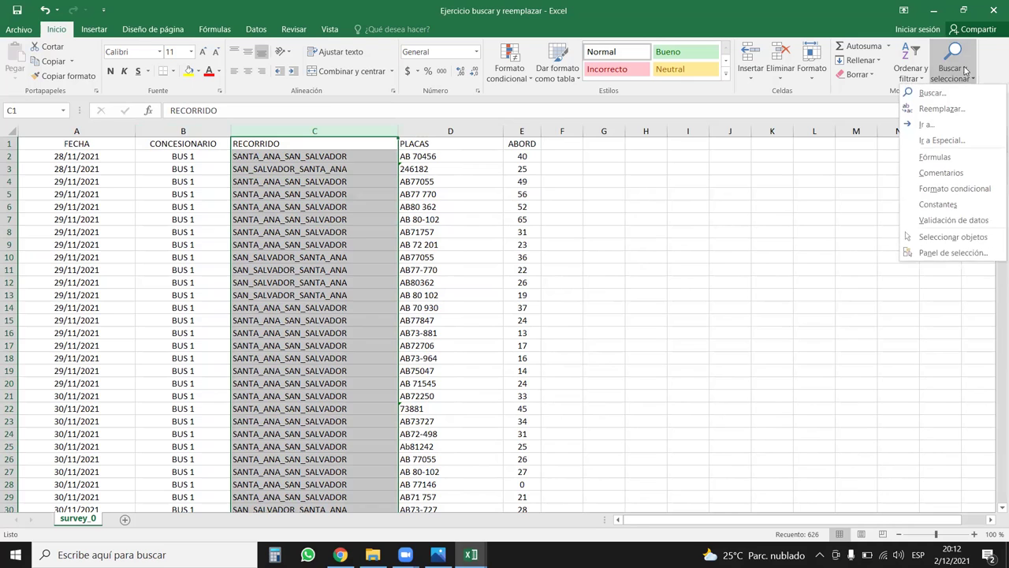
left_click(925, 106)
type("_")
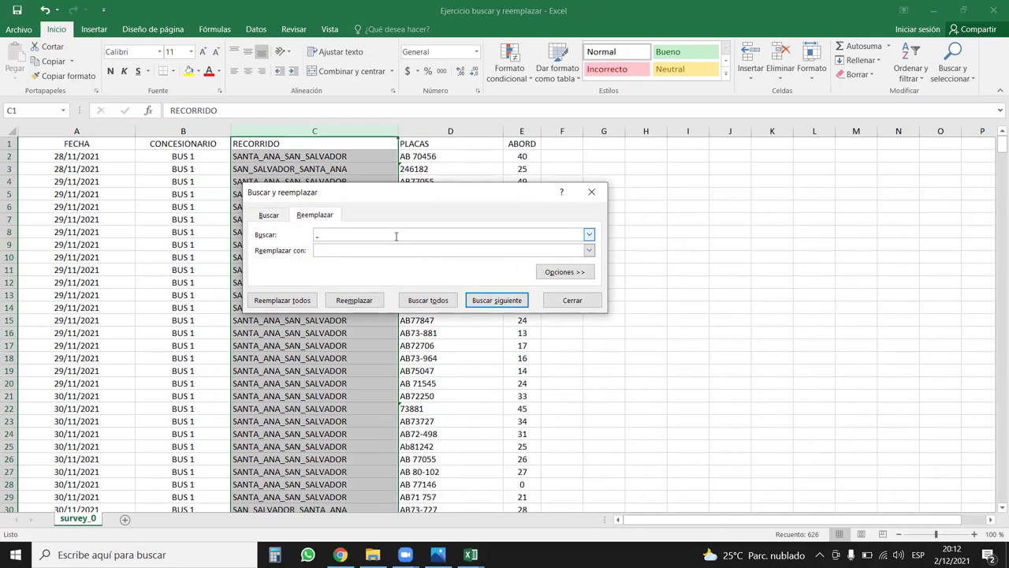
left_click(274, 300)
left_click(515, 315)
left_click(515, 316)
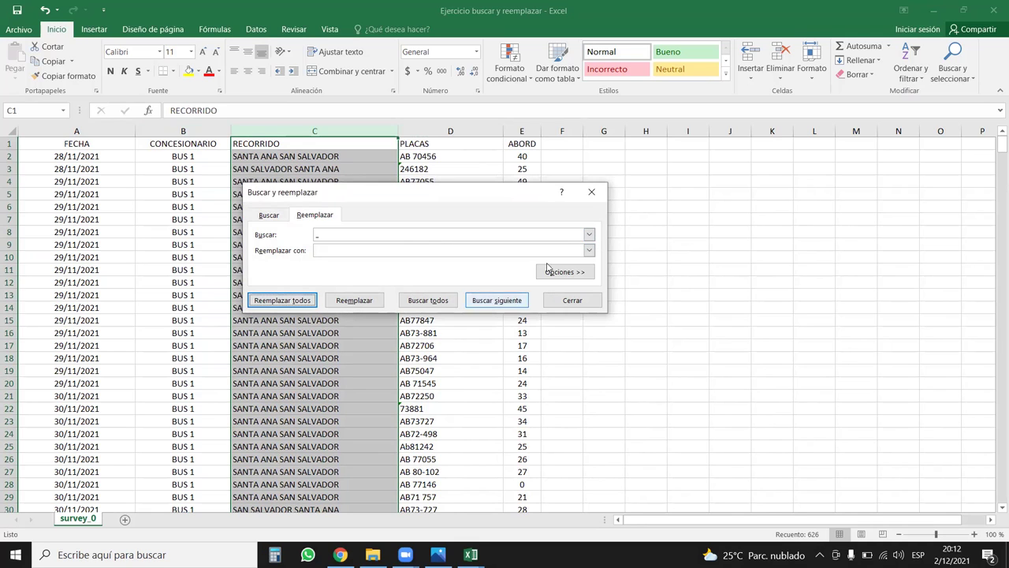
left_click(592, 193)
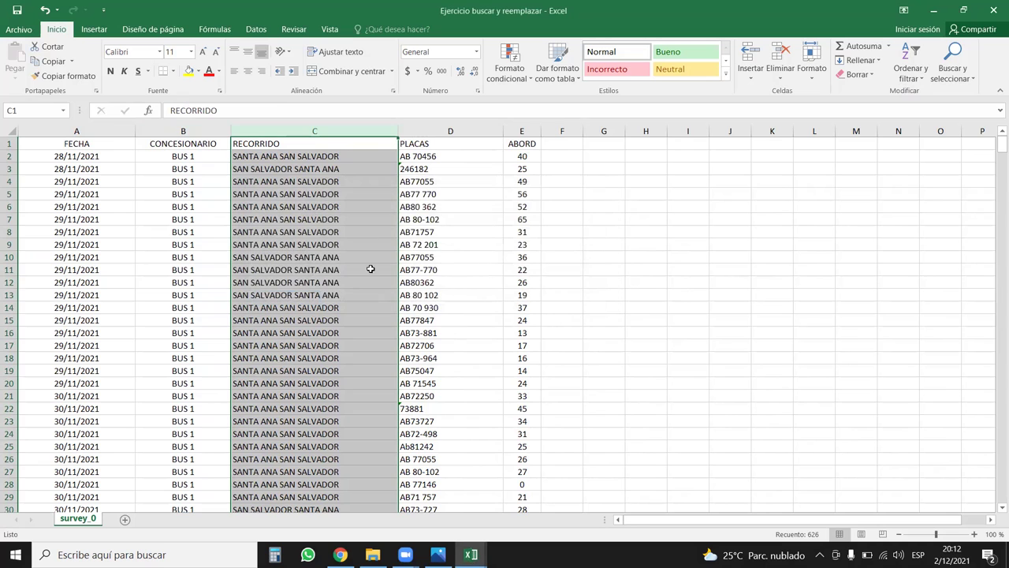
Replace all SANTA ANA route text with A
left_click(952, 69)
left_click(938, 108)
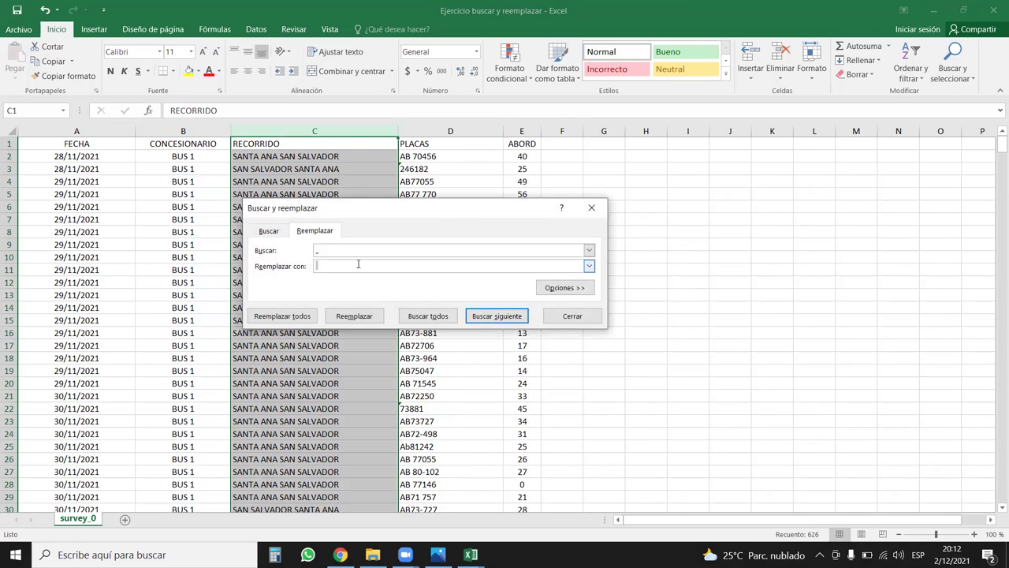
key("shift+Tab")
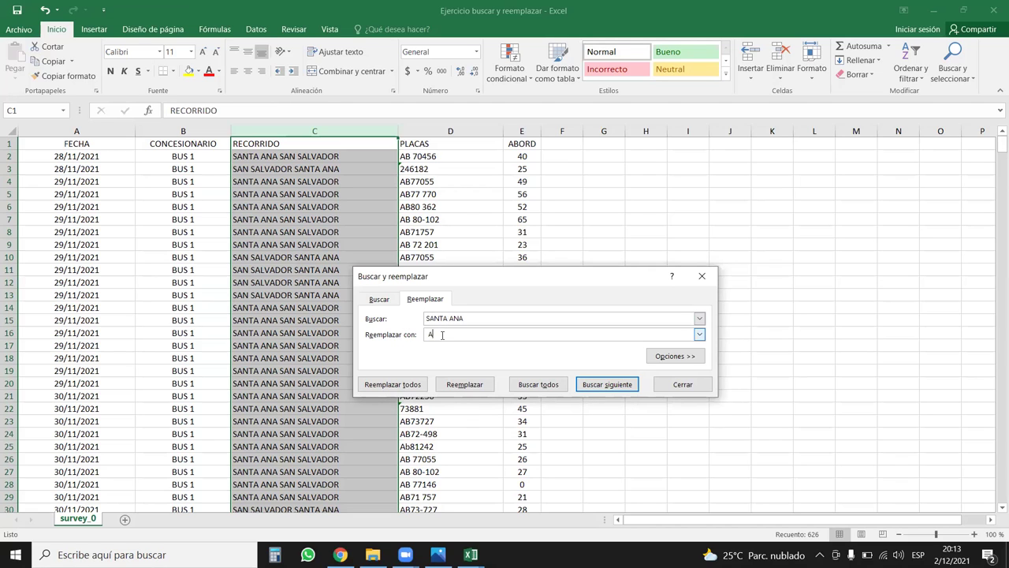
left_click(393, 384)
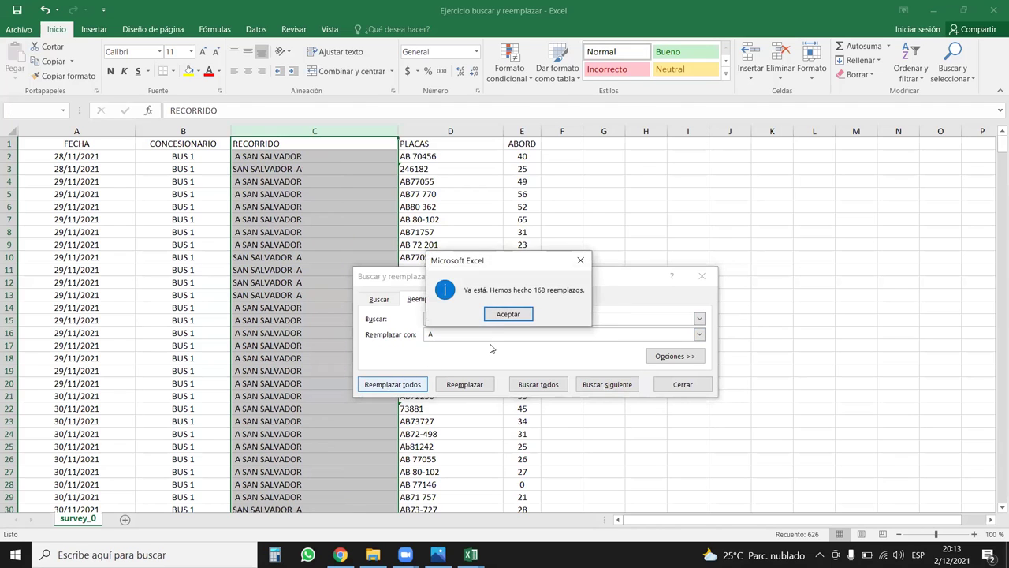
left_click(505, 314)
Replace all SAN SALVADOR route text with B, then clear the search text
left_click(375, 318)
type("SAN SALVADOR")
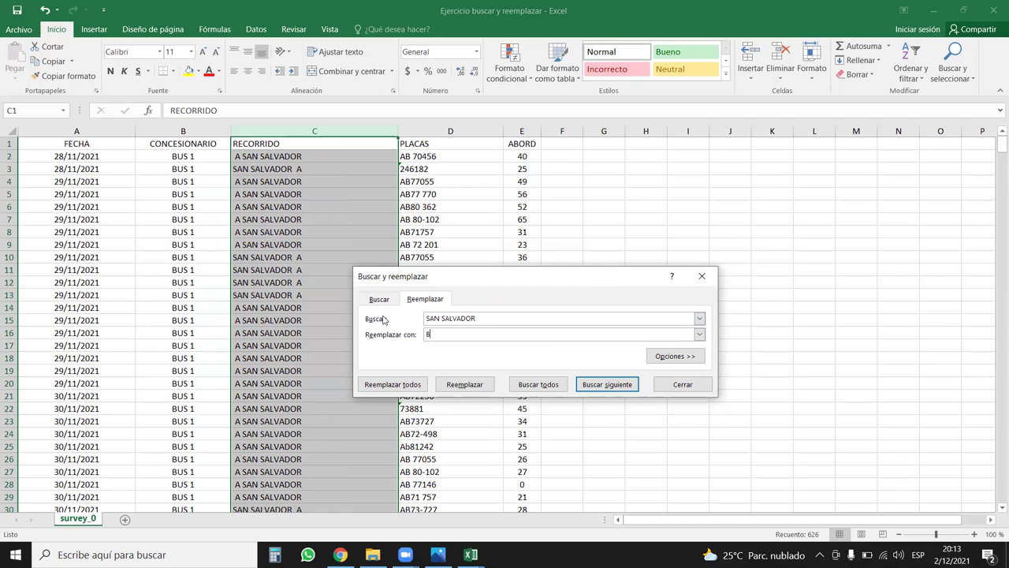
left_click(396, 388)
left_click(506, 313)
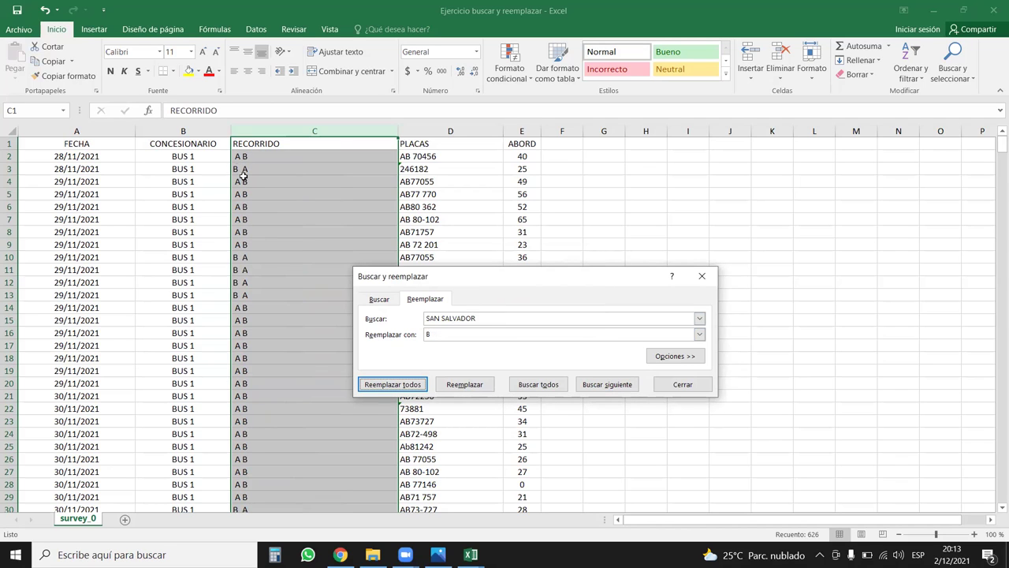
left_click(409, 316)
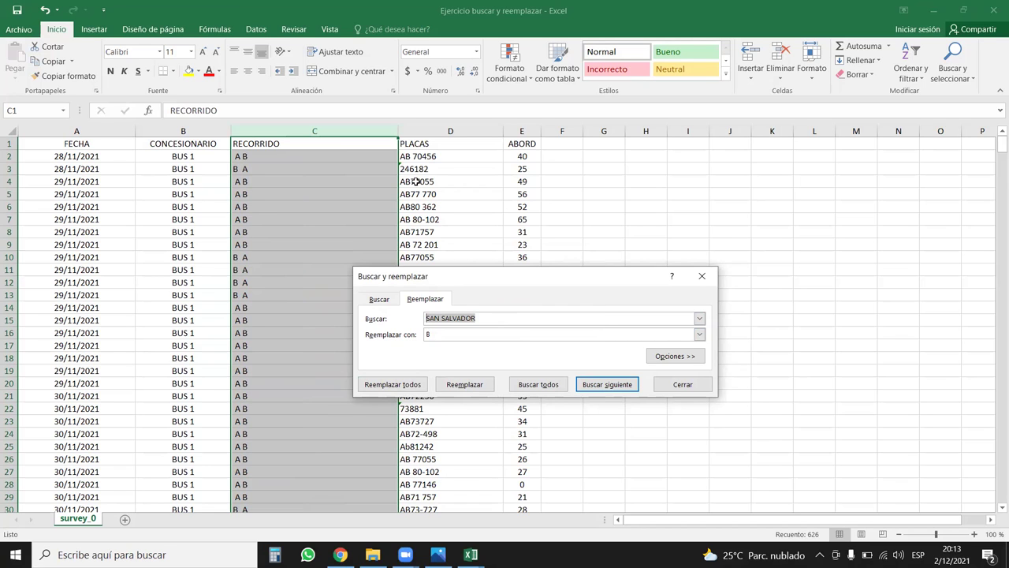
key("BackSpace")
left_click(369, 168)
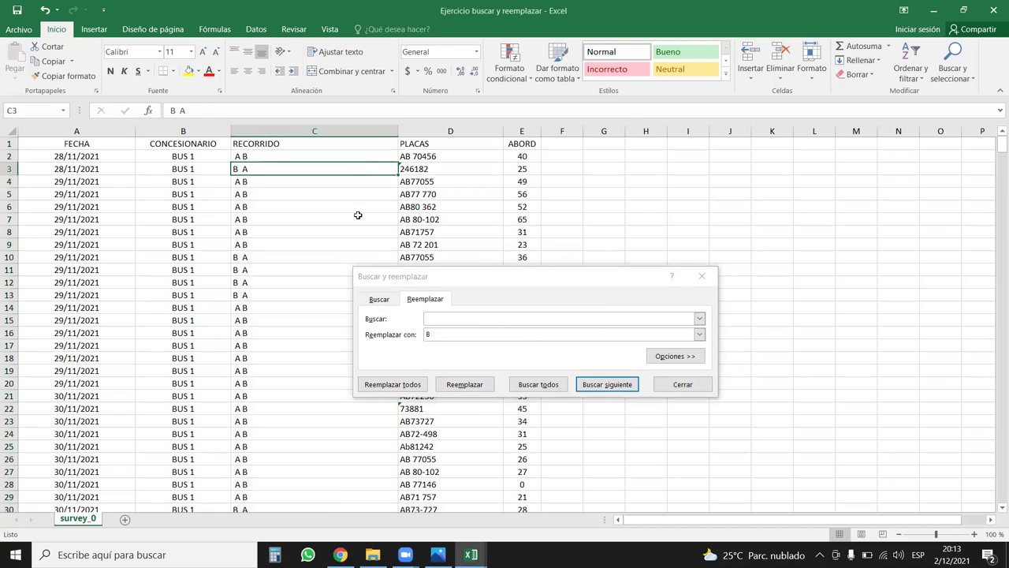
Replace every COL LAS DELICIAS route entry with C
scroll(311, 289, "down", 20)
scroll(308, 428, "down", 13)
scroll(306, 428, "down", 6)
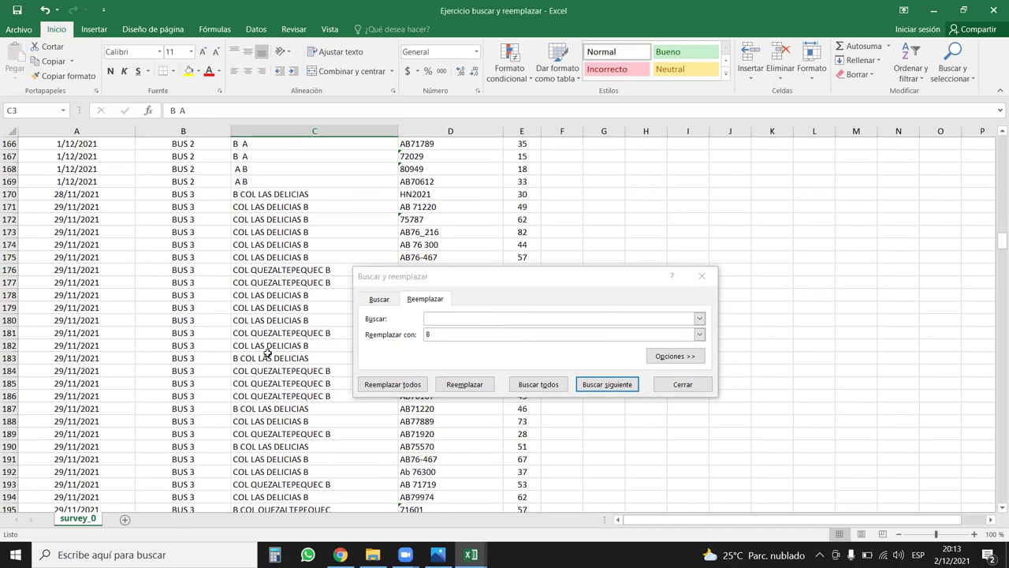
scroll(268, 354, "up", 3)
left_click(282, 308)
double_click(310, 307)
left_click_drag(309, 307, 240, 307)
key("ctrl+c")
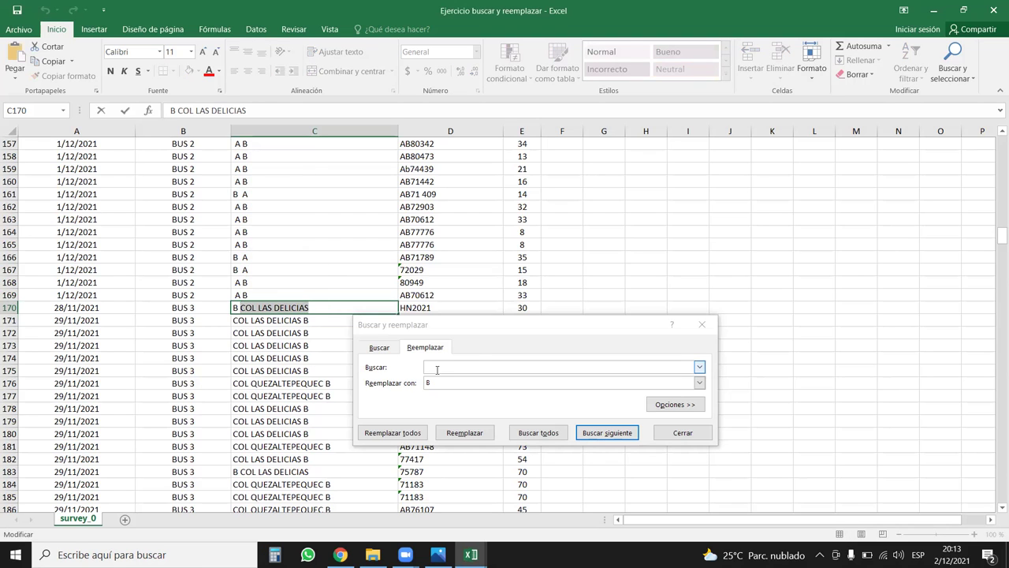
left_click(442, 367)
key("ctrl+v")
left_click(430, 383)
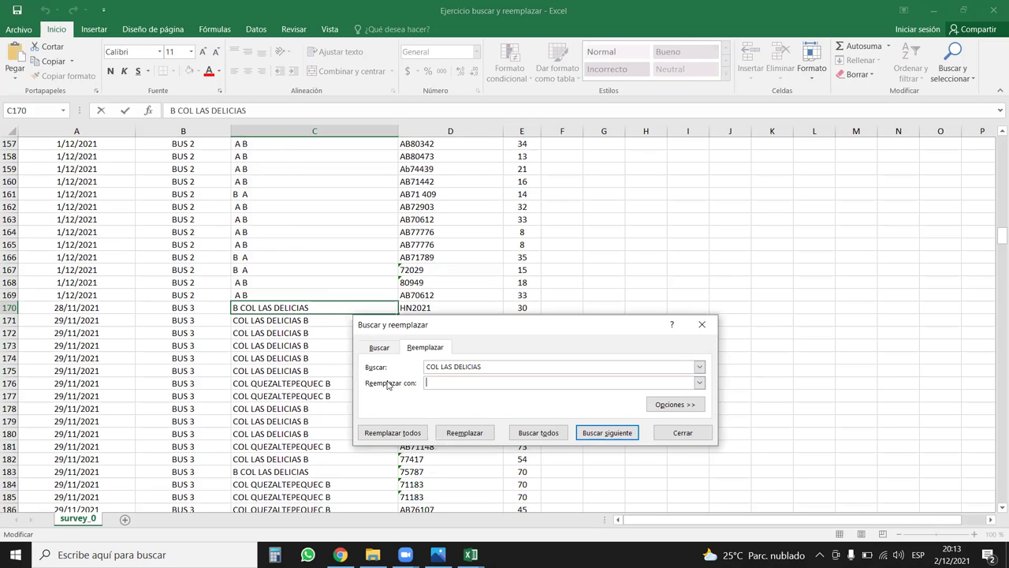
left_click(399, 435)
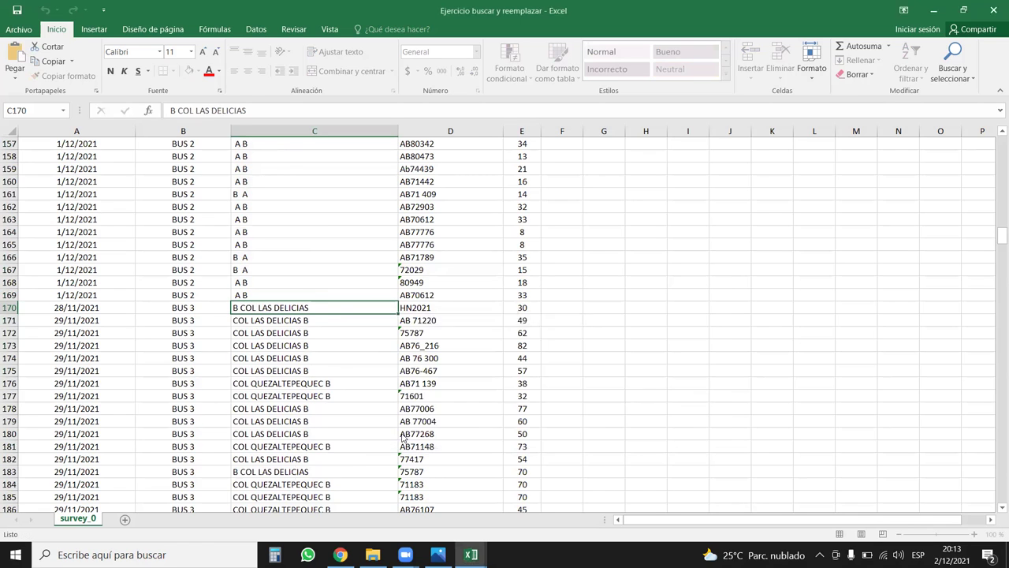
left_click(508, 314)
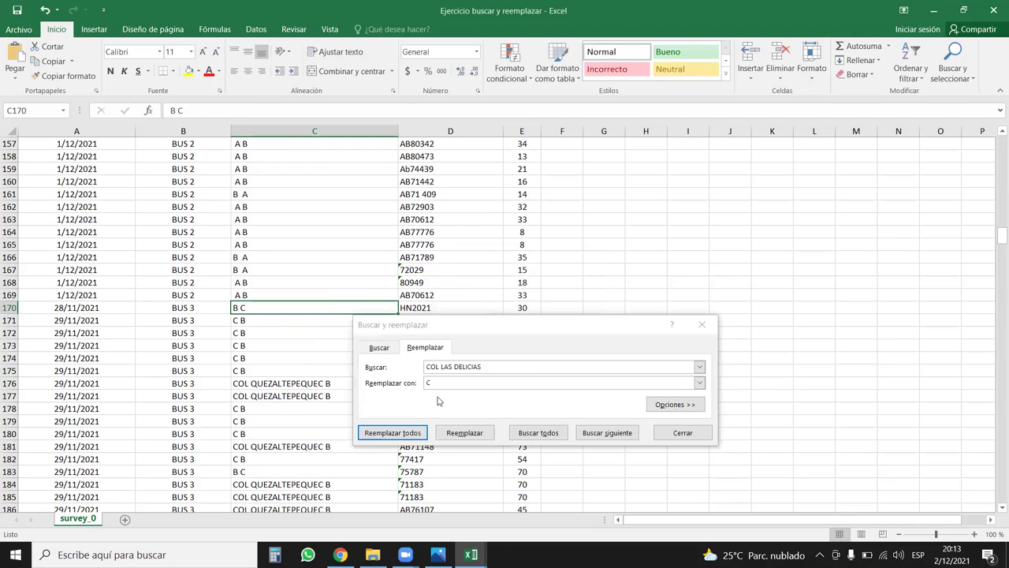
Replace every COL QUEZALTEPEQUEC entry with D (204 replacements) and close Find and Replace
double_click(319, 383)
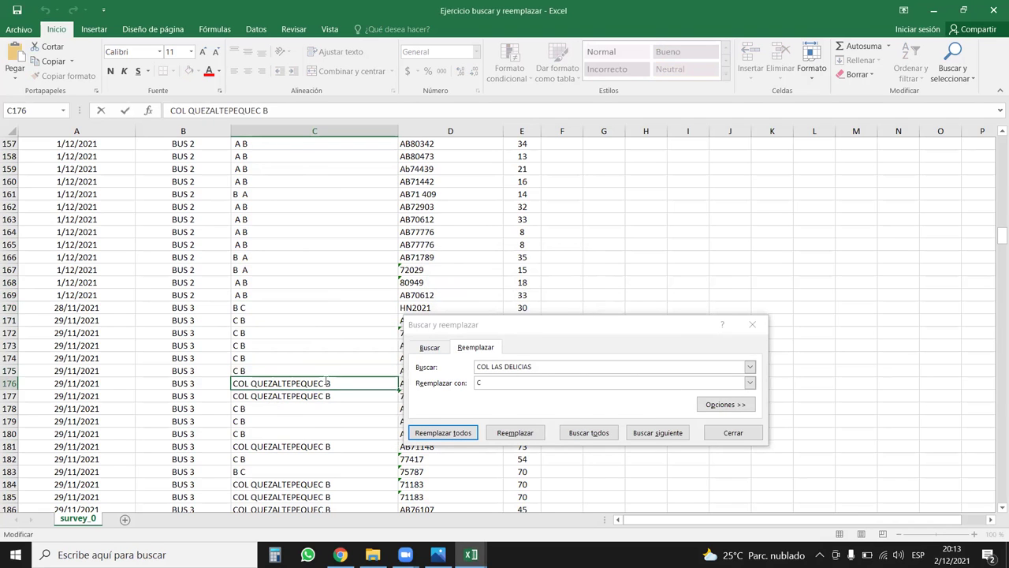
left_click_drag(319, 383, 224, 368)
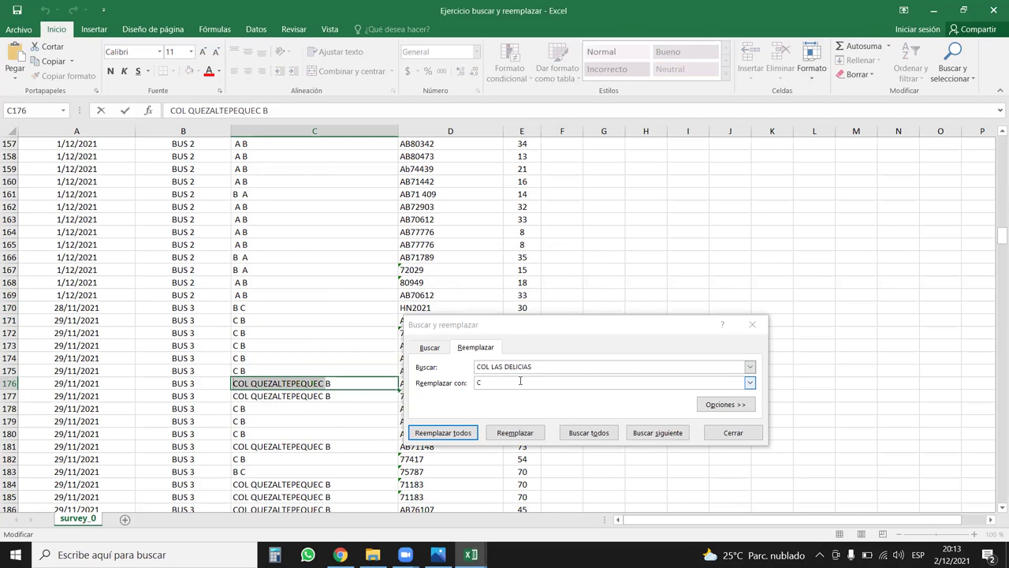
left_click(465, 375)
key("ctrl+v")
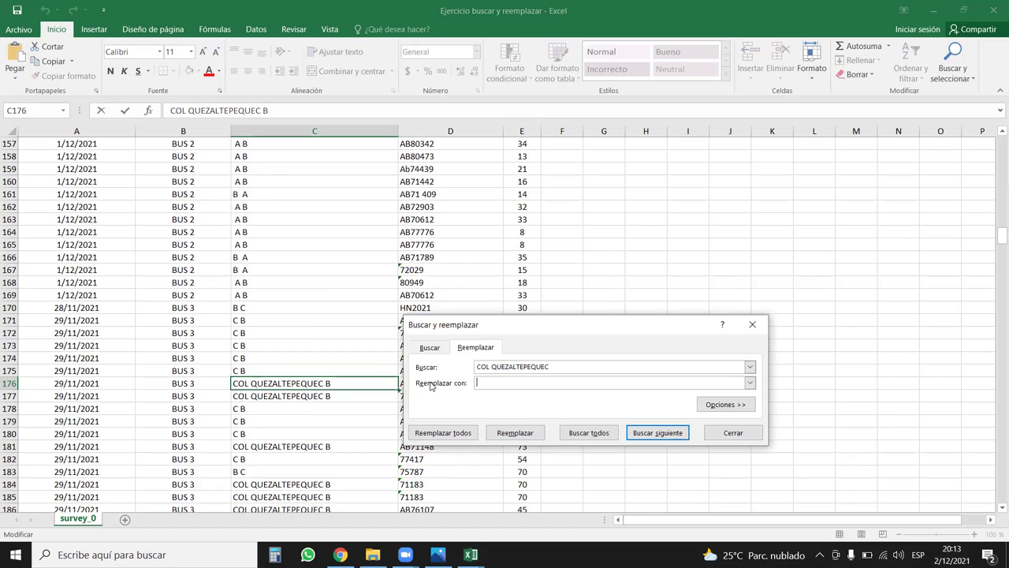
left_click(454, 432)
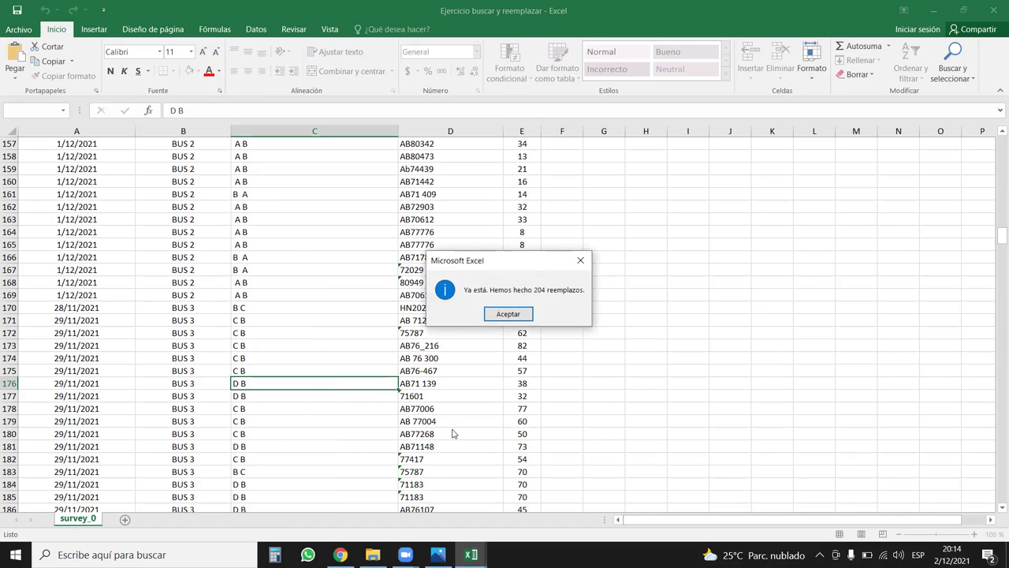
key("Return")
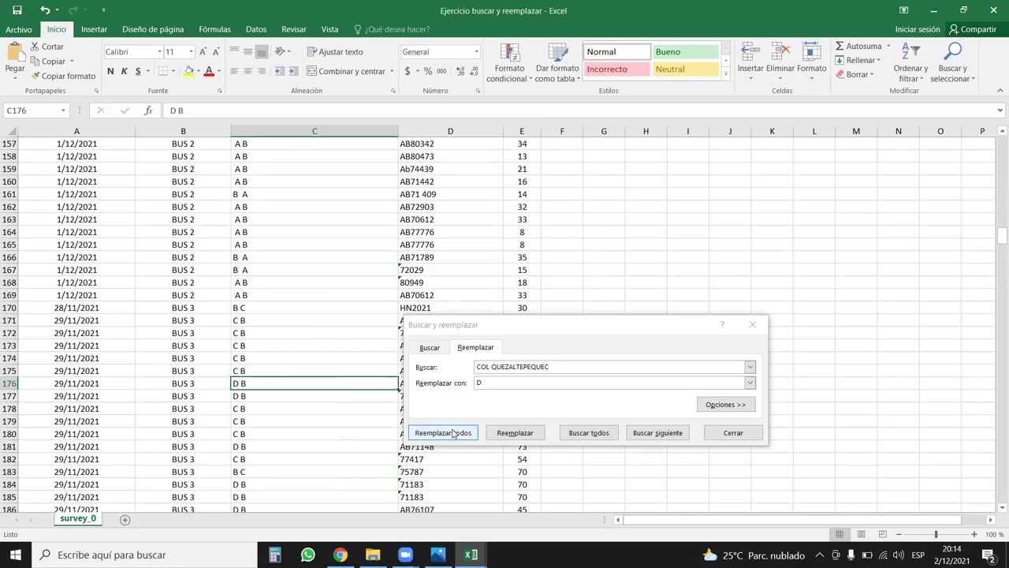
left_click(471, 396)
key("Escape")
left_click(316, 370)
key("ctrl+Up")
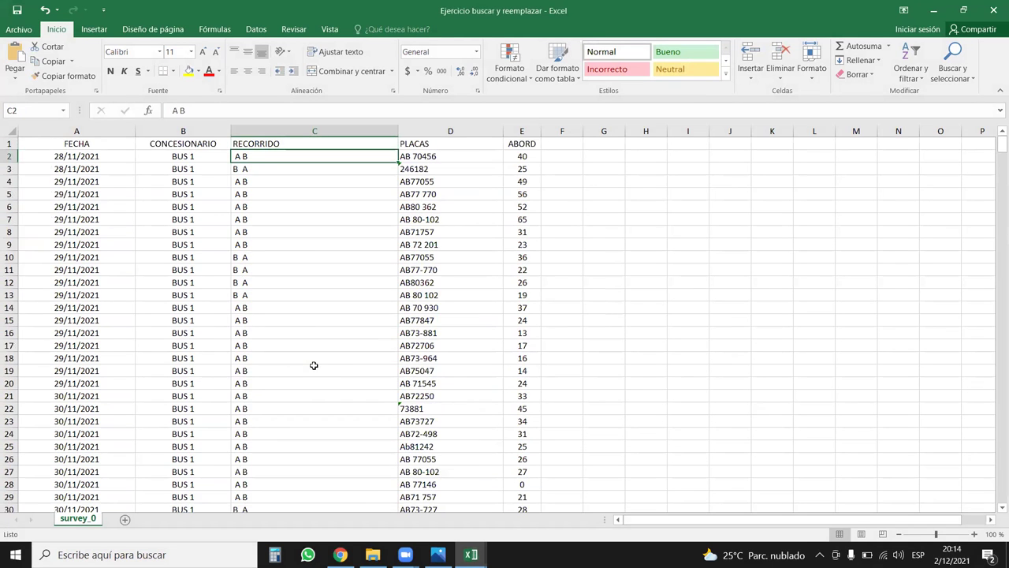
Browse the RECORRIDO route values down to row 626 and inspect the B A route's spacing
key("ctrl+shift+Down")
key("ctrl+shift+Up")
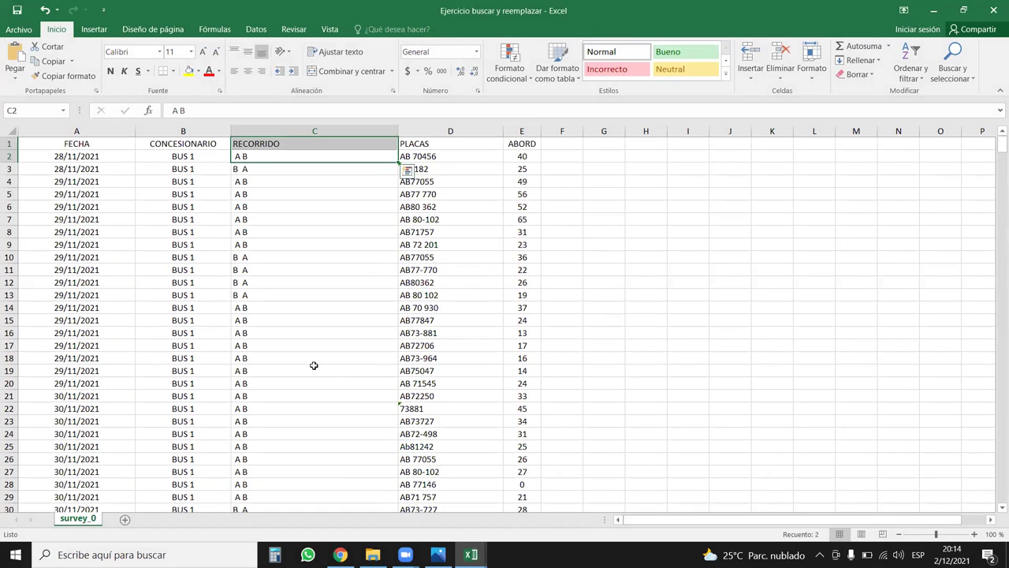
key("ctrl+shift+Down")
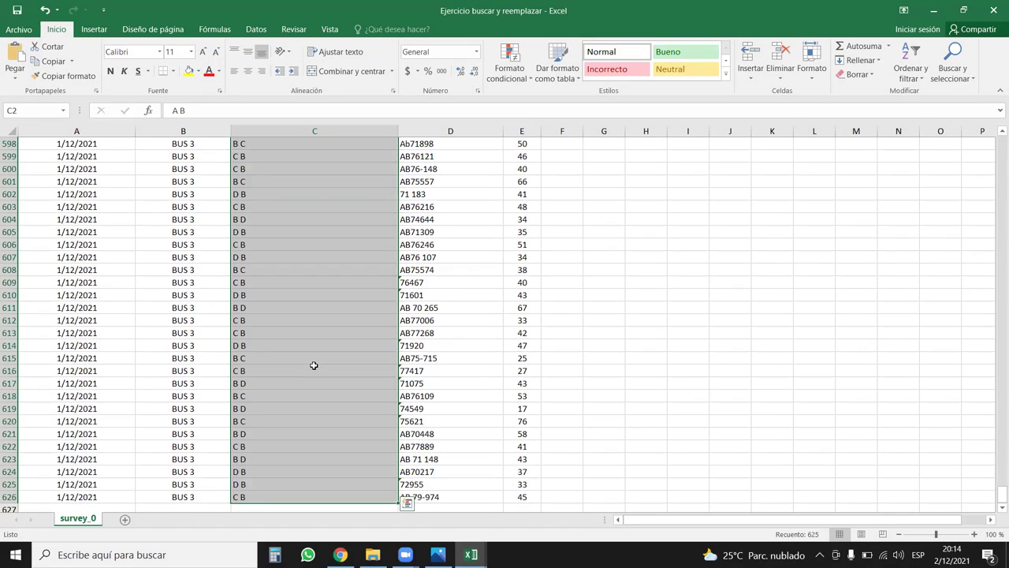
key("ctrl+shift+Up")
key("Down")
key("Down")
key("Down")
key("Down")
key("Down")
key("Down")
key("Down")
key("Down")
key("Up")
key("Up")
key("Up")
key("Up")
key("Up")
key("Up")
key("Up")
key("Up")
key("Up")
key("Up")
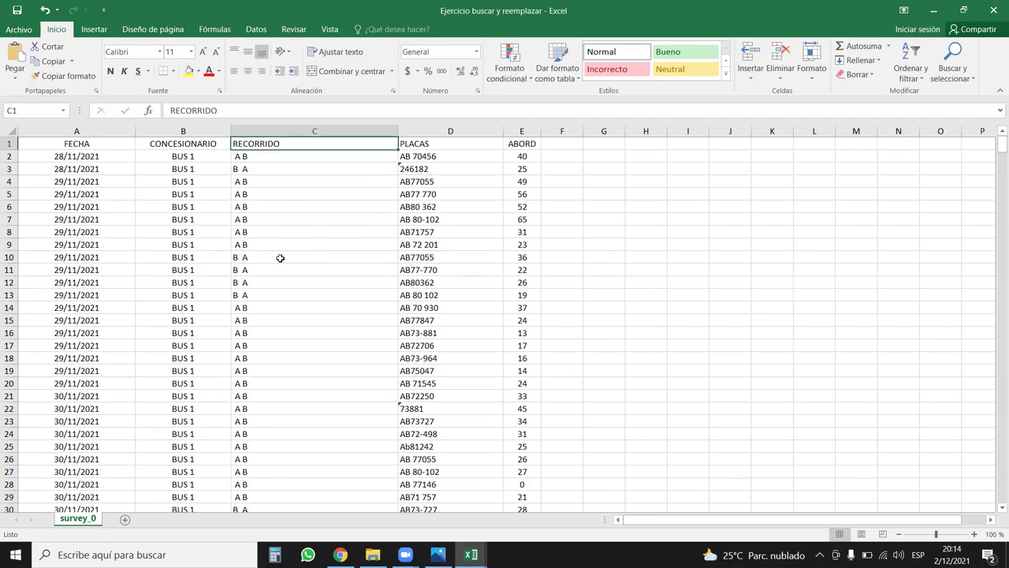
double_click(240, 257)
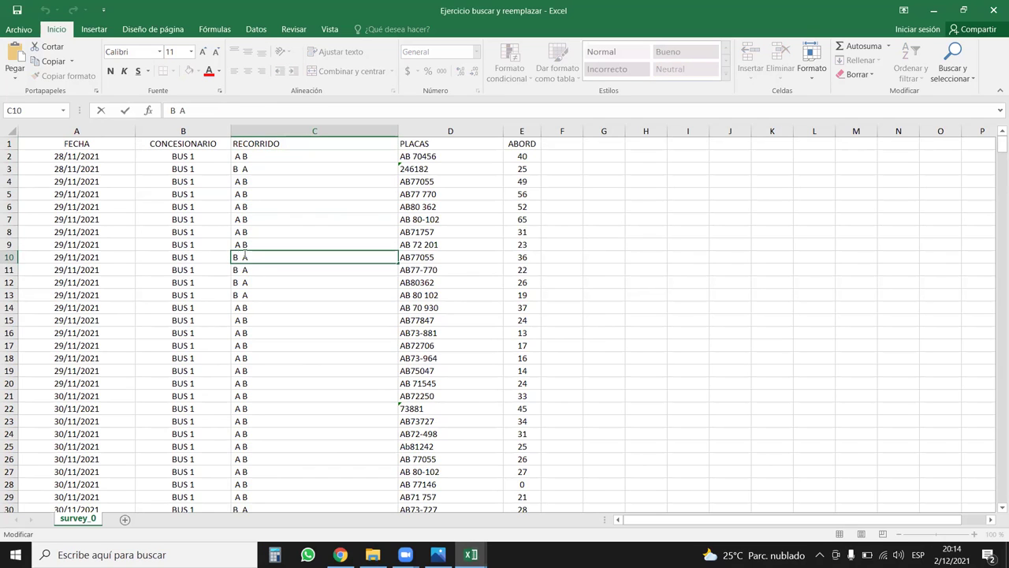
left_click(306, 181)
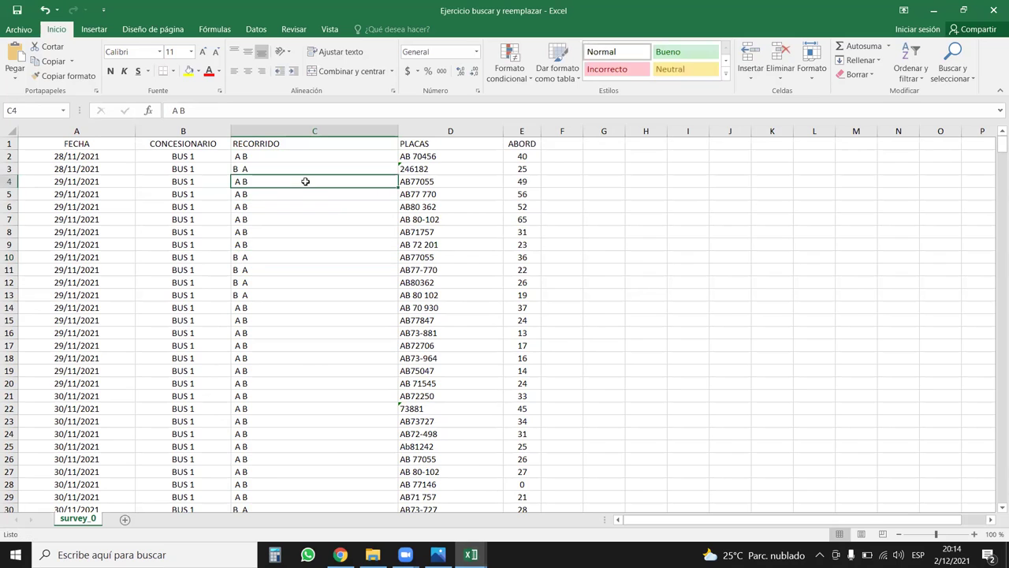
Remove the stray space before A in every RECORRIDO route, making 168 replacements
left_click(300, 131)
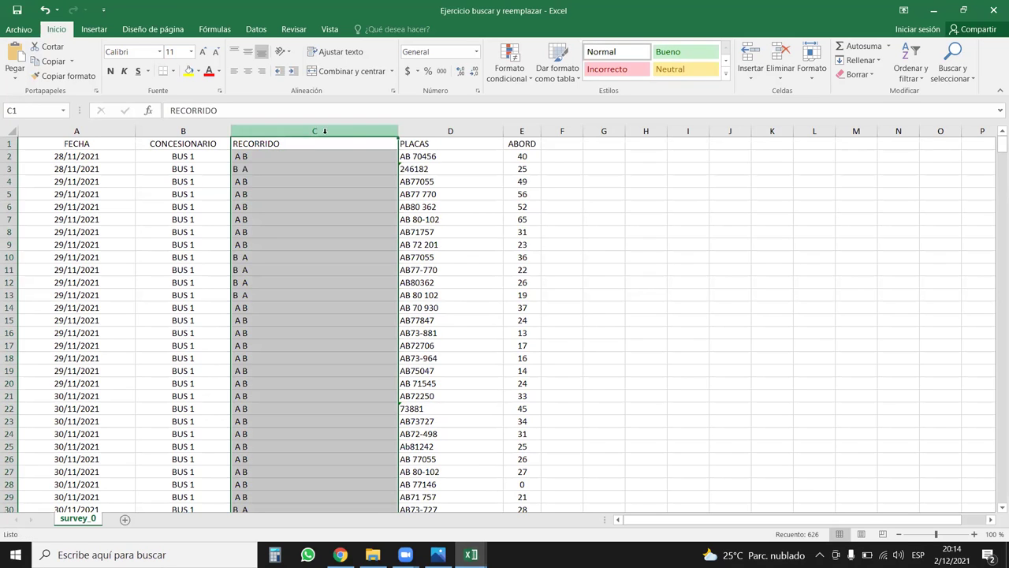
left_click(953, 70)
left_click(942, 109)
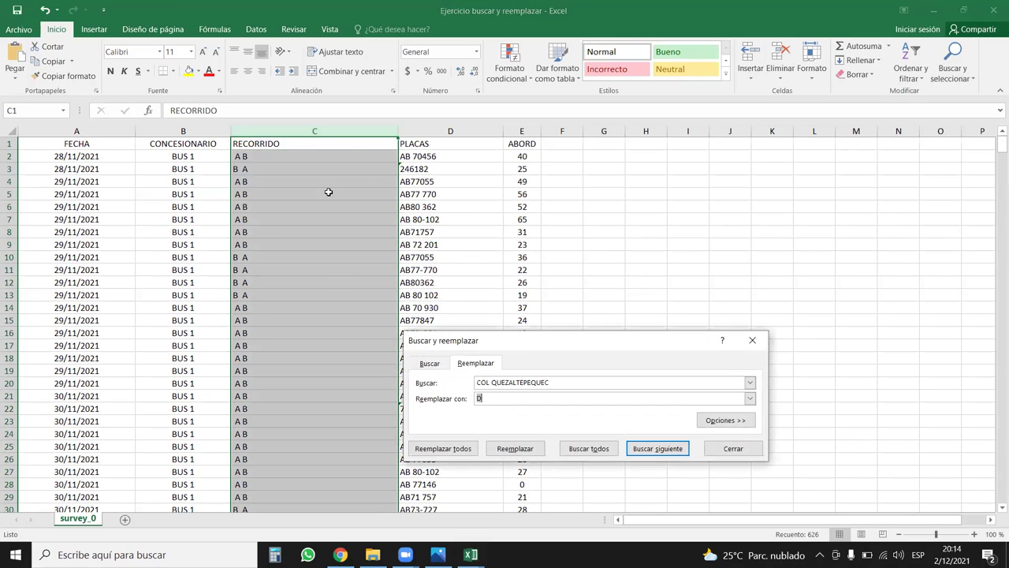
left_click_drag(620, 383, 440, 384)
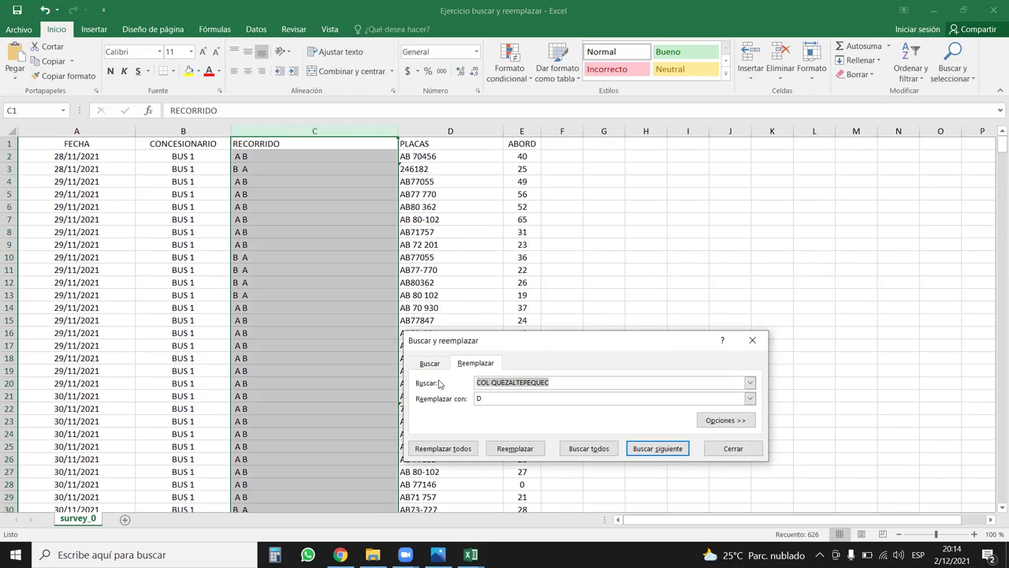
key("BackSpace")
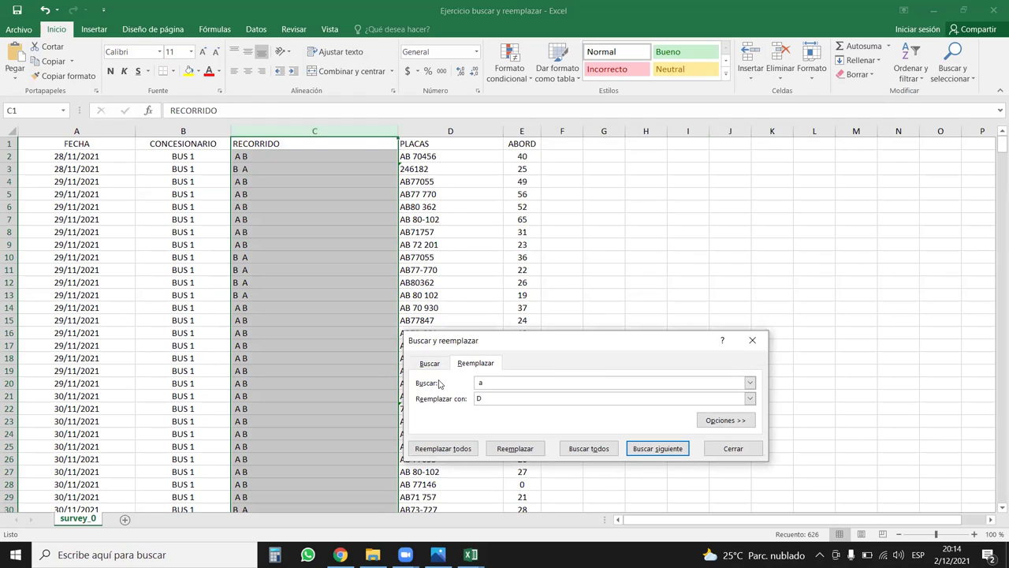
type("A")
left_click(443, 448)
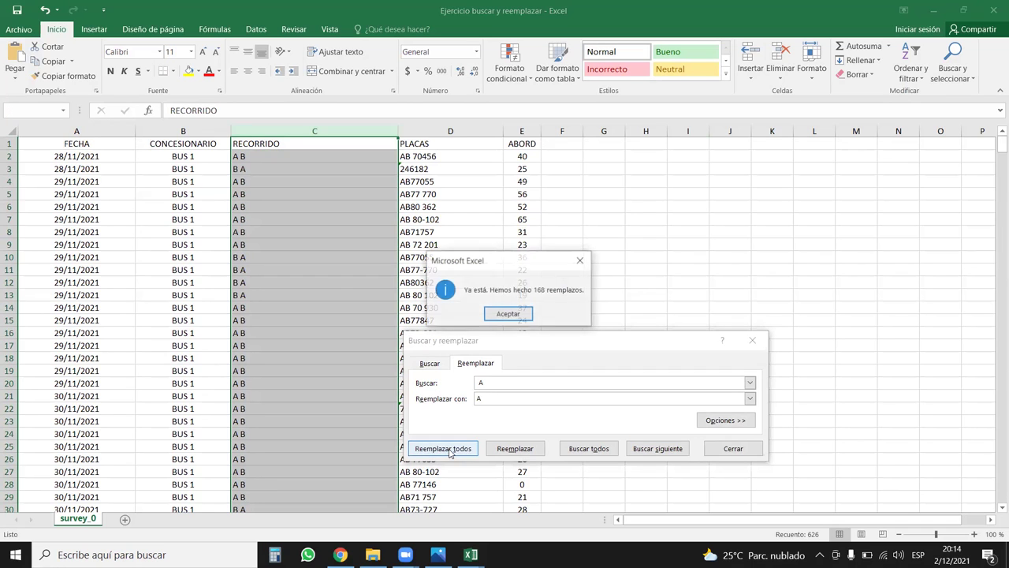
left_click(509, 314)
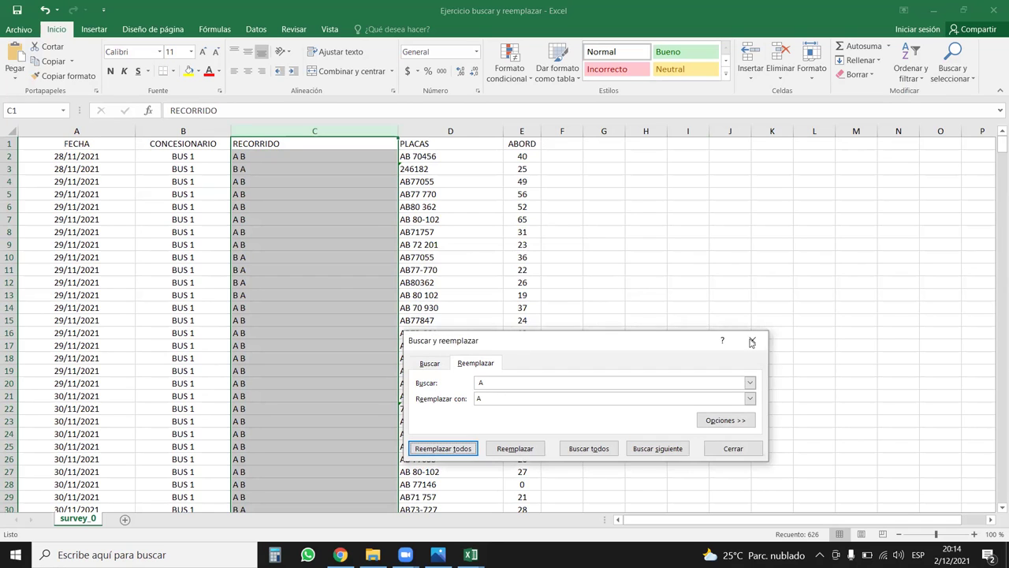
left_click(752, 340)
Verify the cleaned route codes A B and B A in the RECORRIDO column
left_click(332, 269)
key("ctrl+Down")
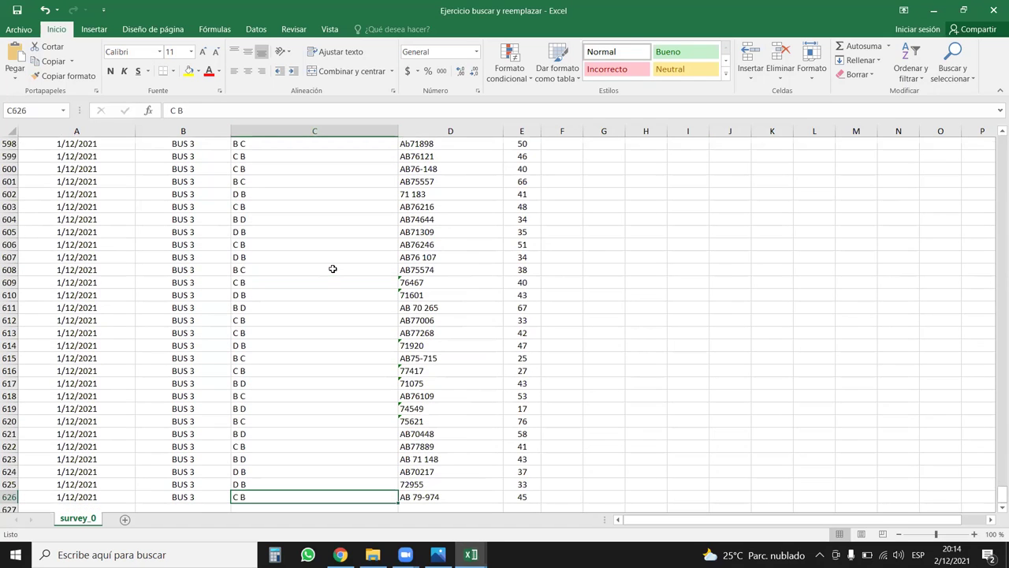
key("ctrl+Up")
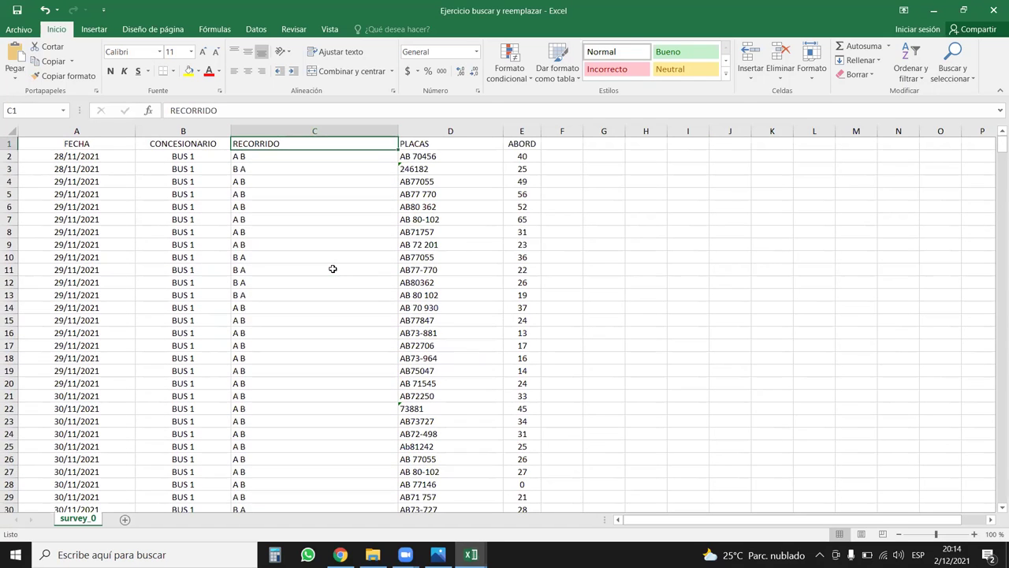
key("Down")
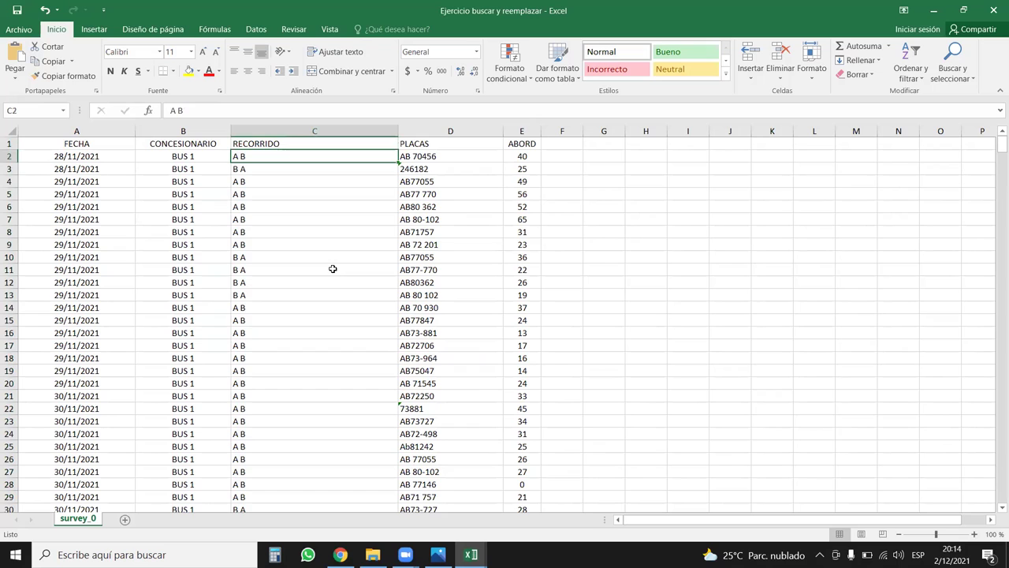
left_click(220, 131)
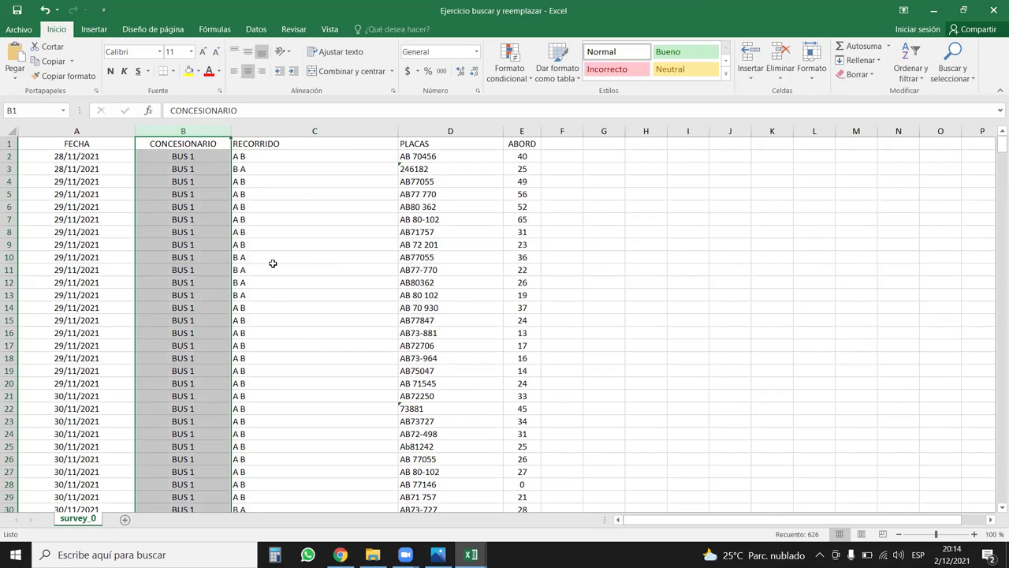
left_click(252, 162)
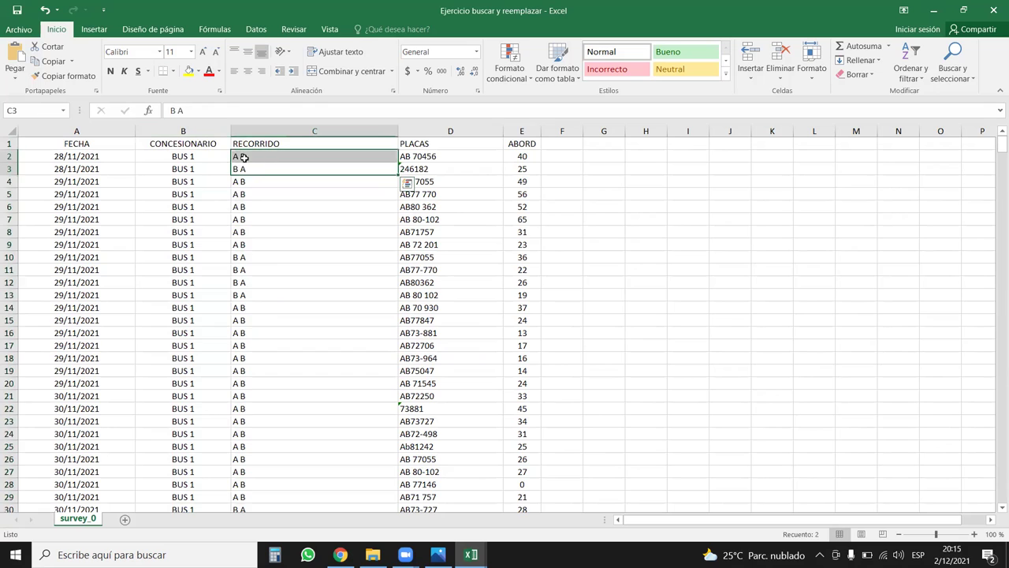
left_click(248, 172)
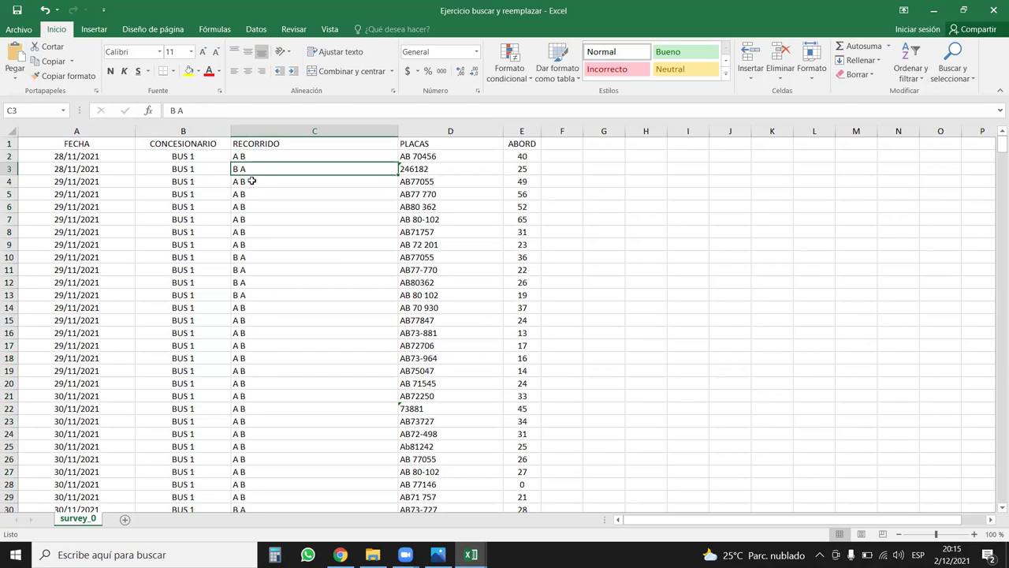
Select the survey dates in column A and compare them with the Survey123 data page
left_click_drag(9, 168, 9, 158)
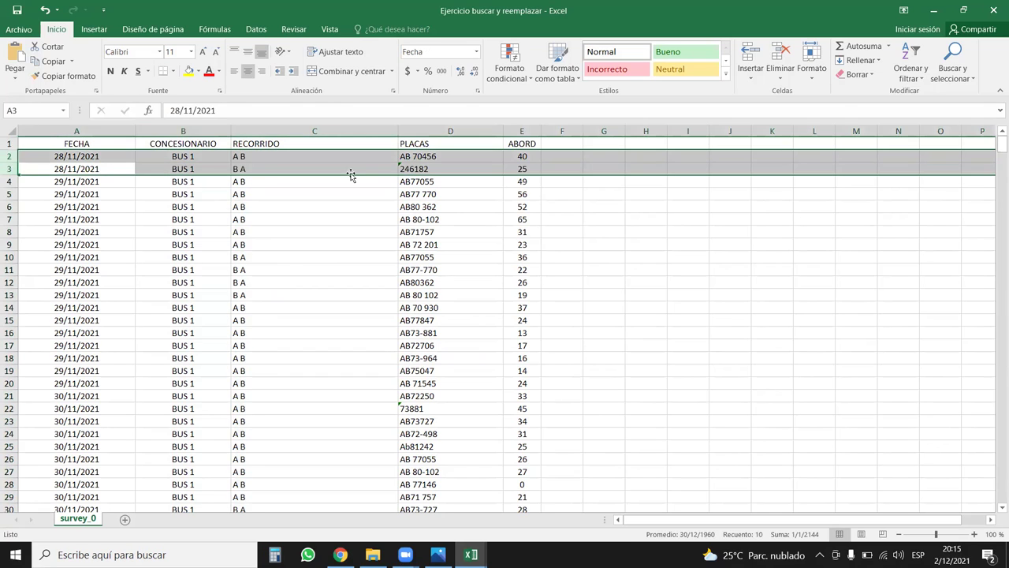
left_click_drag(96, 158, 112, 291)
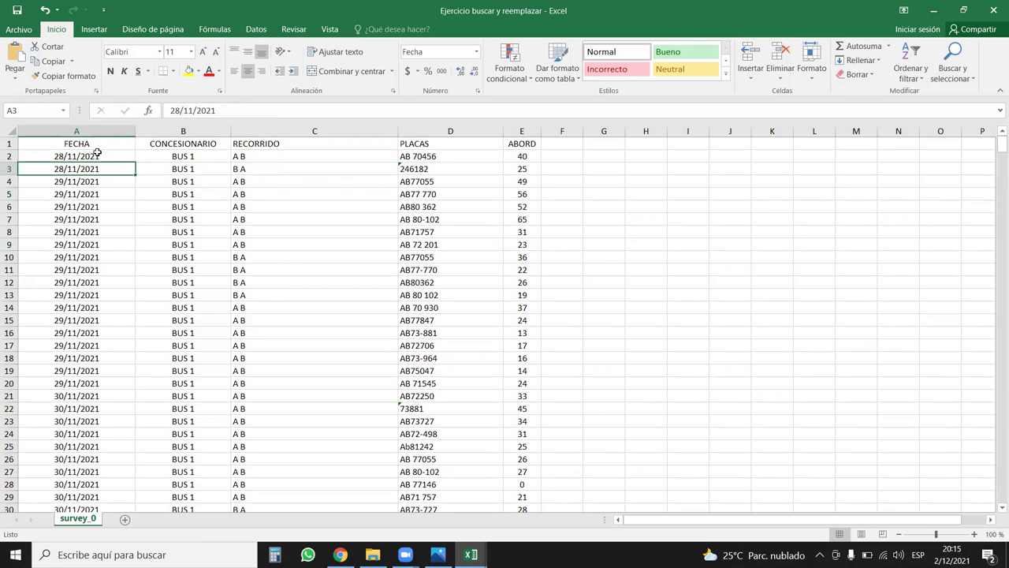
scroll(112, 290, "down", 5)
scroll(113, 292, "up", 1)
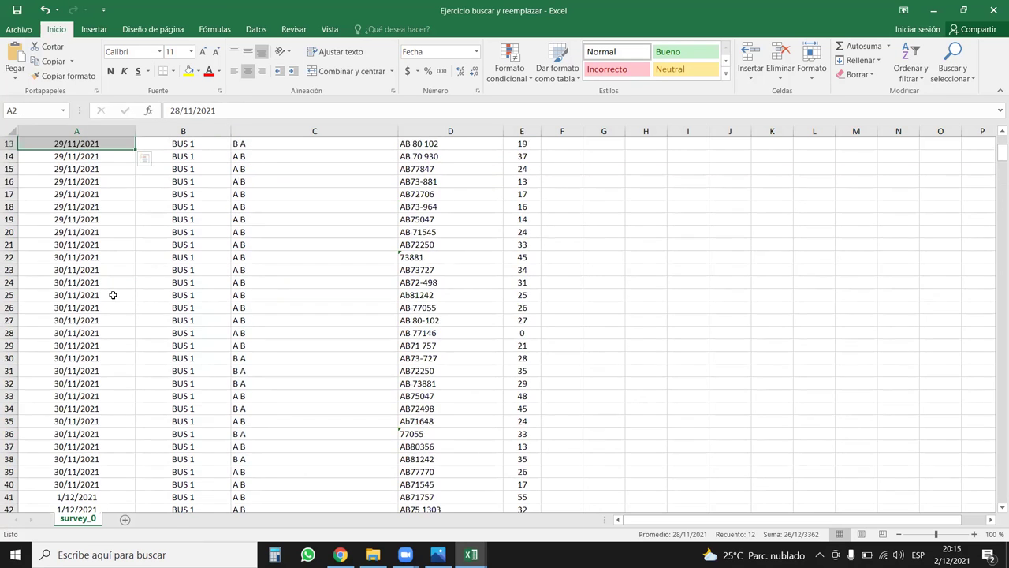
scroll(113, 292, "up", 1)
left_click(114, 298)
key("ctrl+Down")
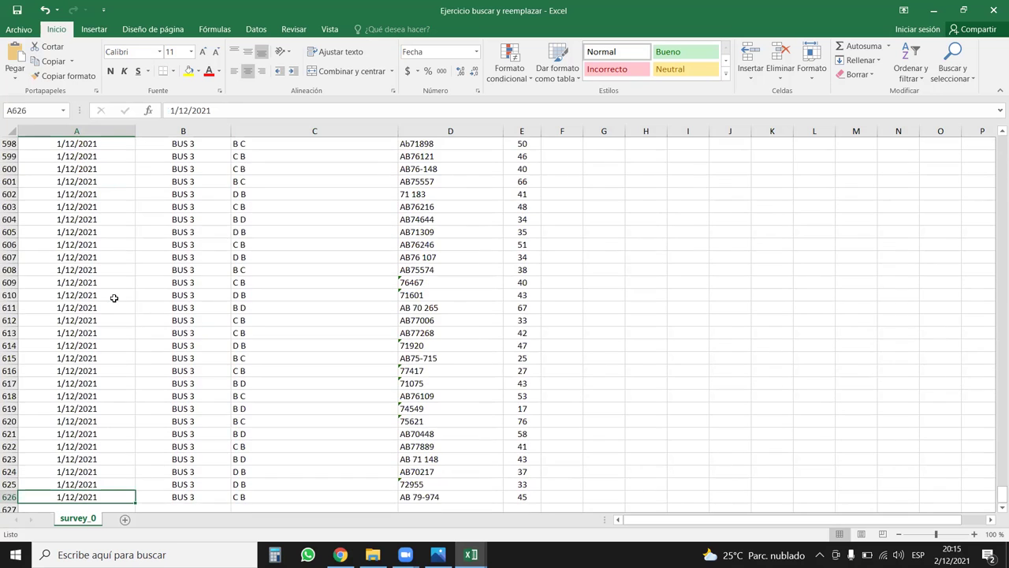
key("ctrl+shift+Up")
key("shift+Down")
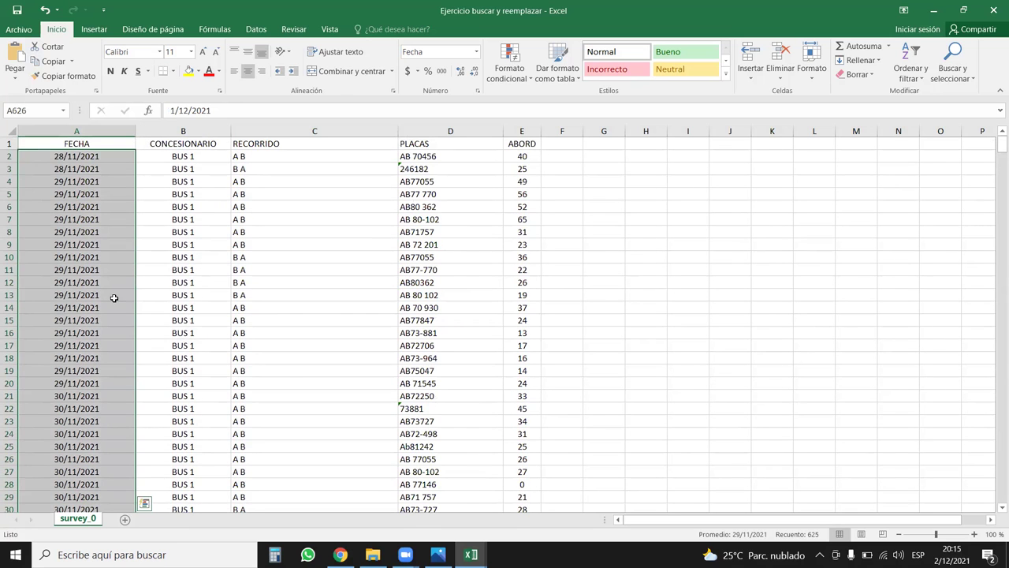
key("alt+Tab")
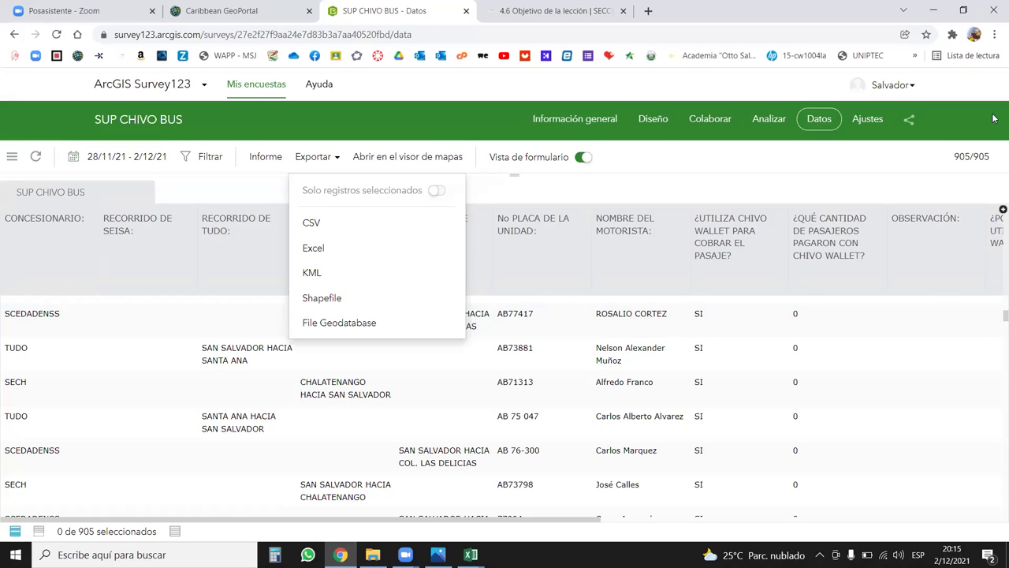
key("alt+Tab")
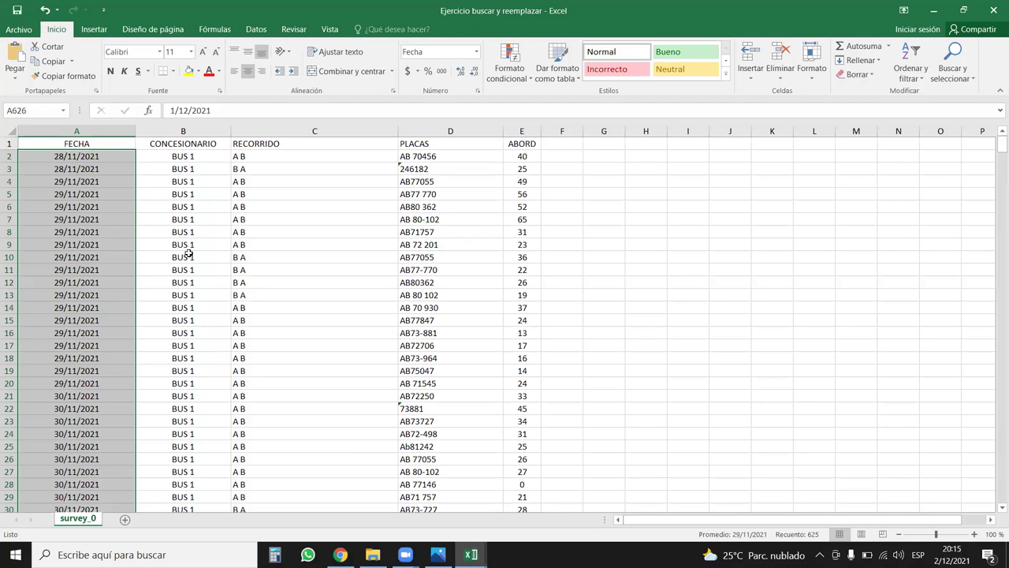
left_click(187, 247)
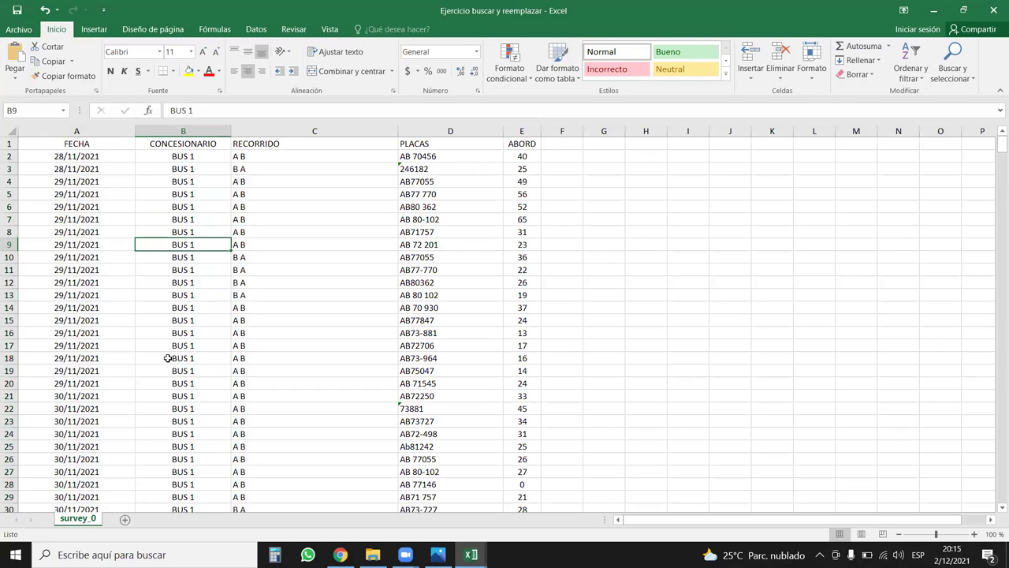
Autofit column C to its route codes, then select the first plates in PLACAS column D
left_click(315, 182)
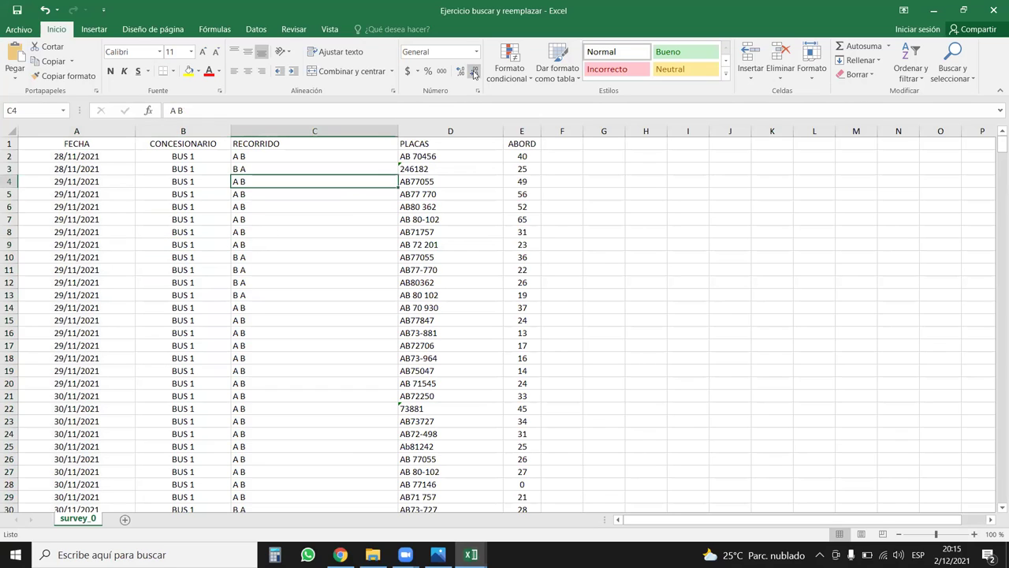
double_click(399, 131)
left_click(264, 320)
left_click(349, 131)
left_click(353, 251)
left_click_drag(328, 144, 330, 308)
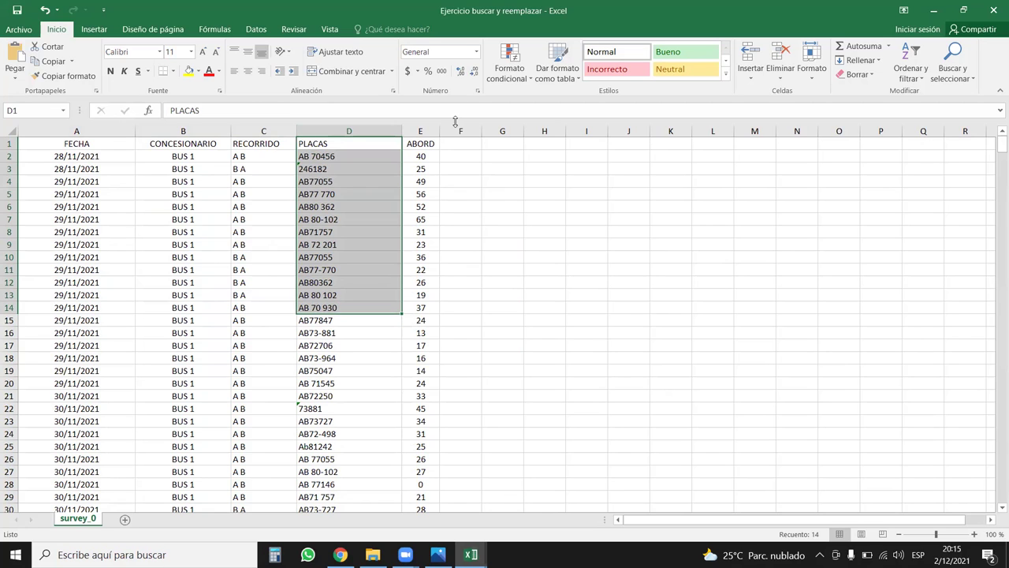
With the whole PLACAS column selected, open Find and Replace and empty both the search and replacement fields
left_click(362, 132)
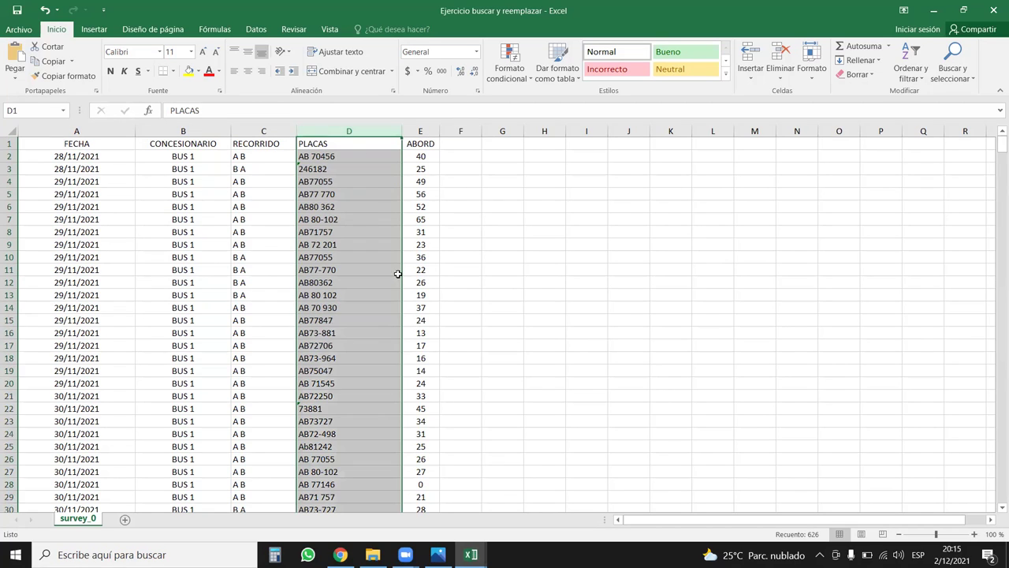
left_click(953, 61)
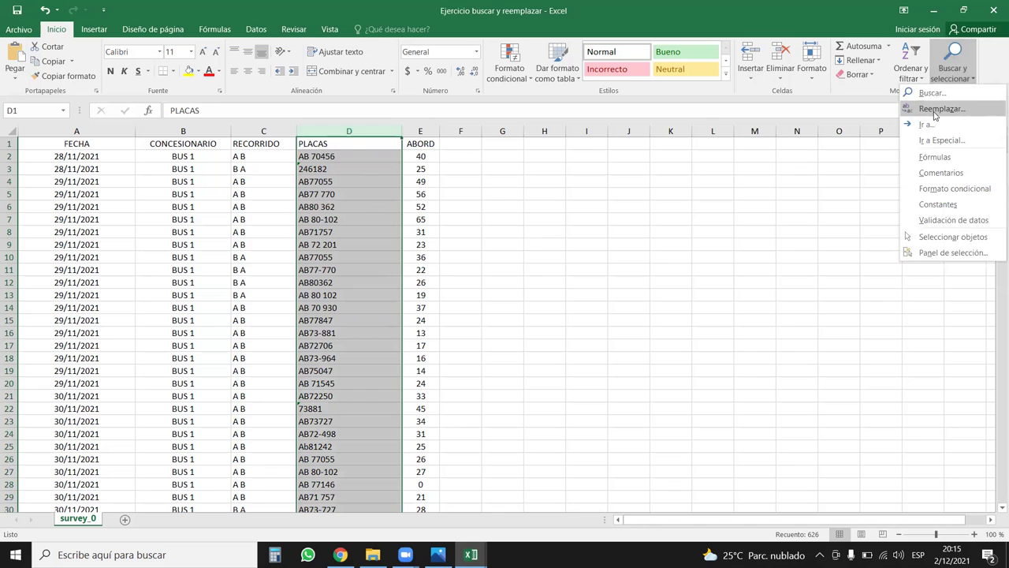
left_click(642, 207)
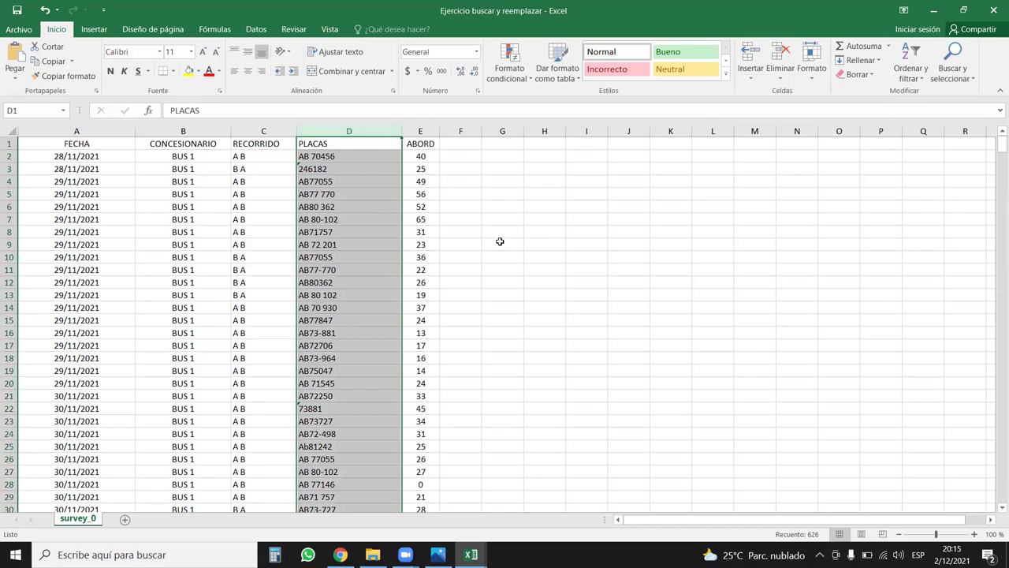
key("ctrl+t")
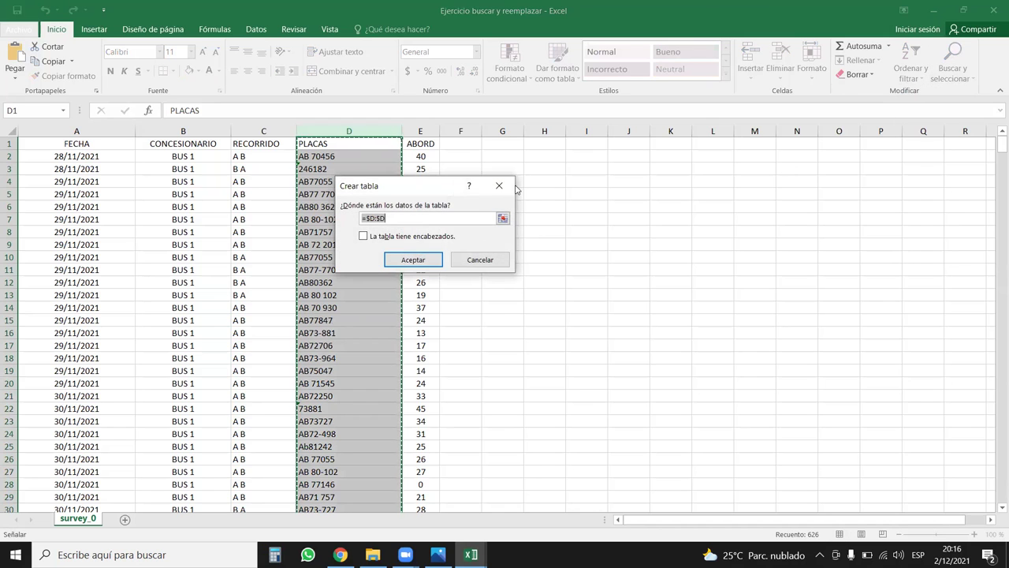
left_click(499, 186)
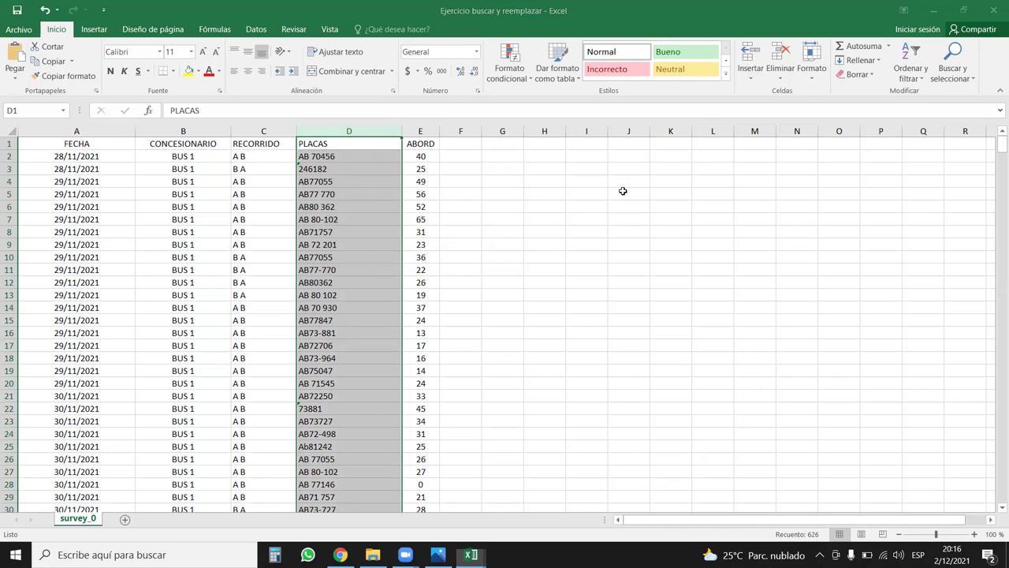
key("ctrl+h")
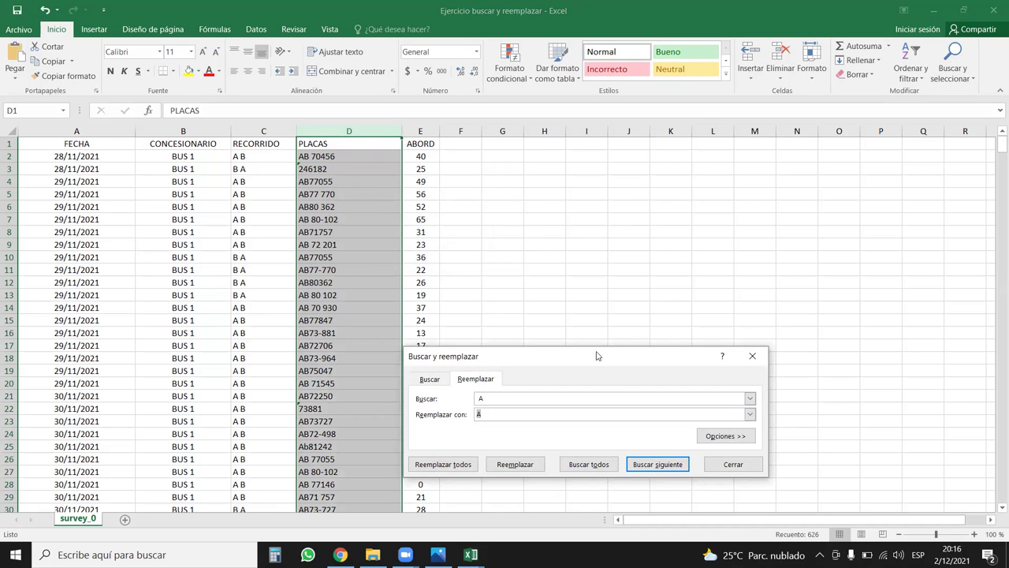
left_click_drag(600, 355, 675, 193)
key("shift+Tab")
key("Delete")
key("Tab")
key("Delete")
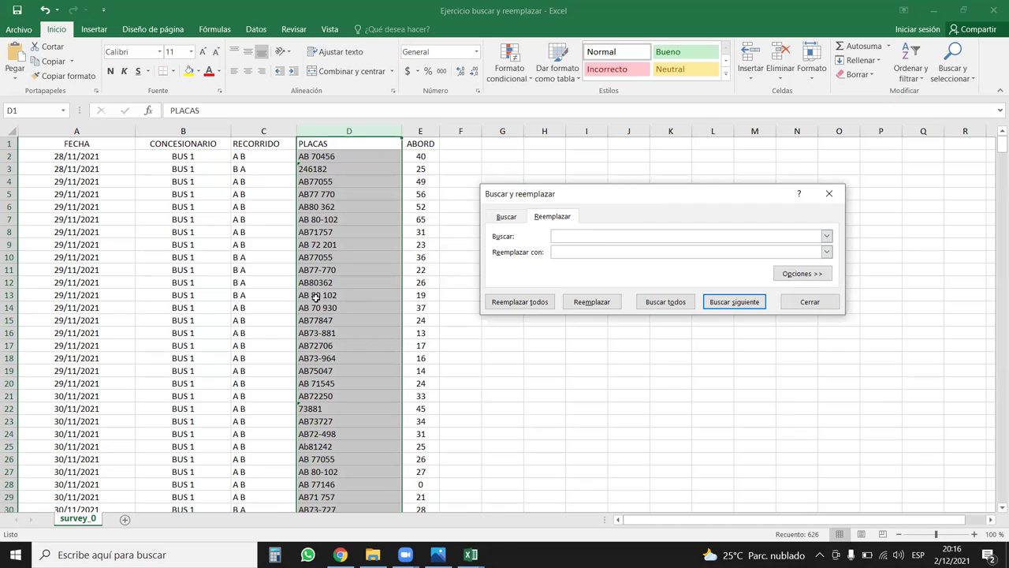
Remove every space from the PLACAS plate numbers
left_click(533, 295)
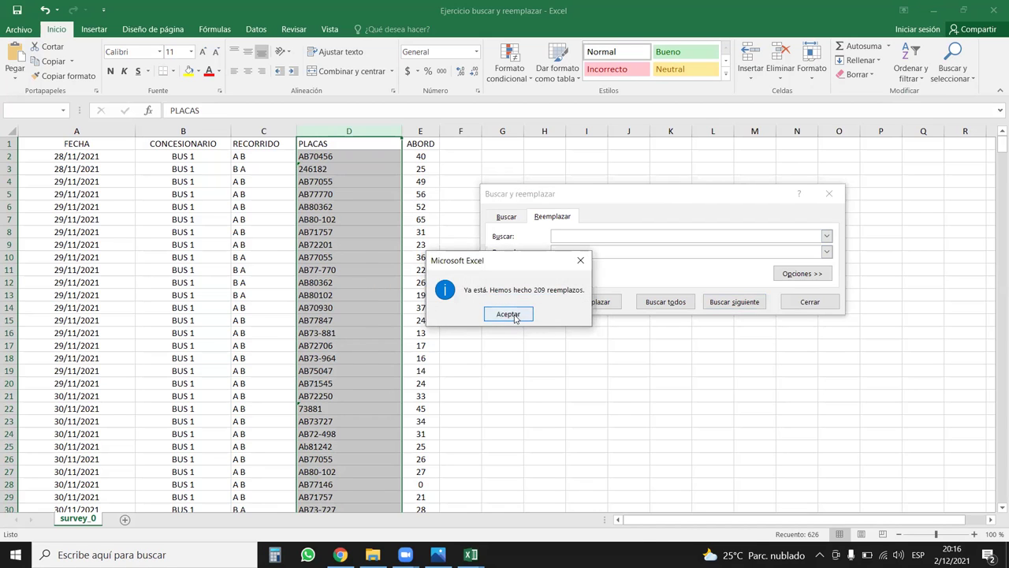
left_click(511, 313)
left_click(563, 235)
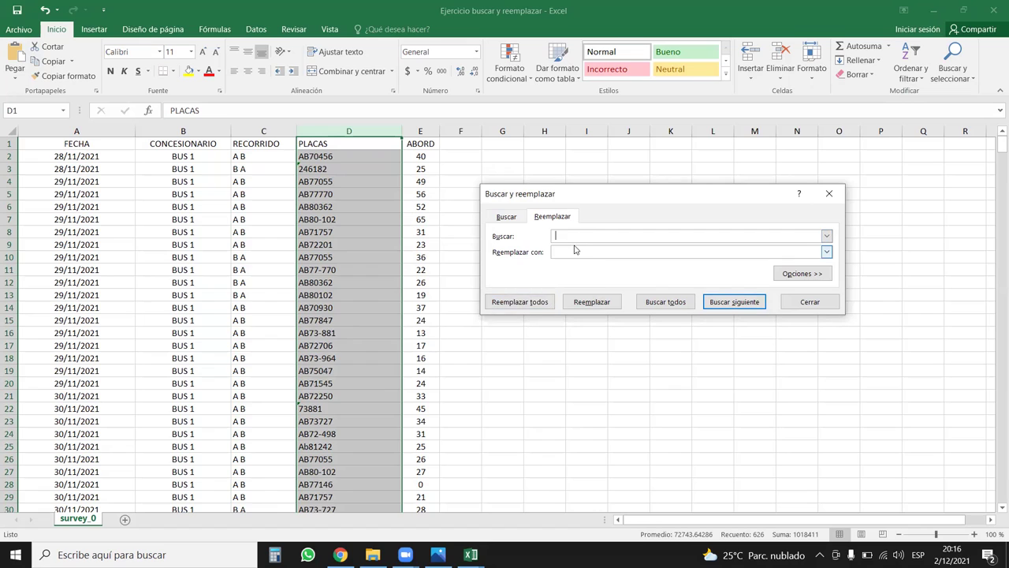
type("_")
key("BackSpace")
left_click(543, 303)
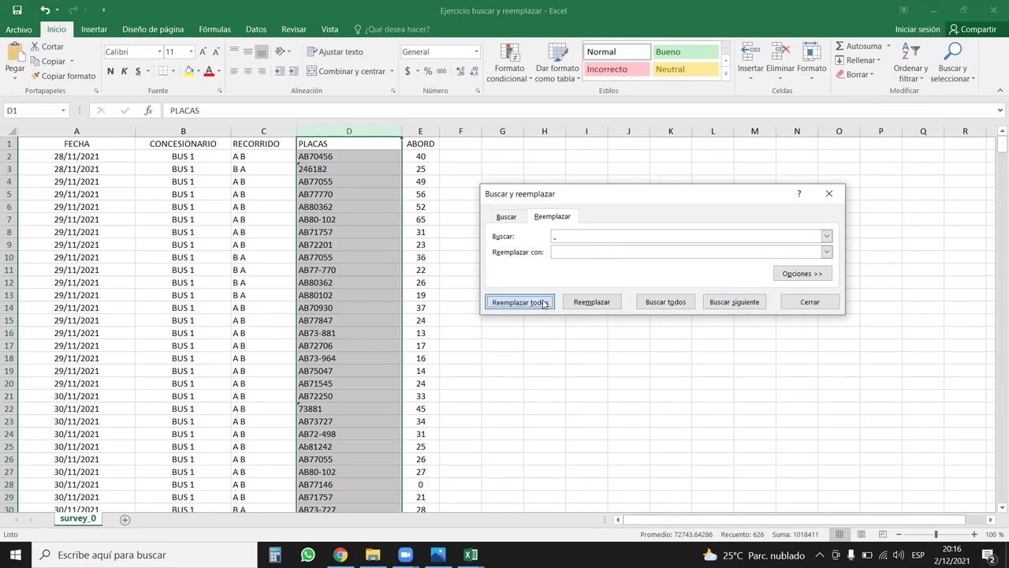
left_click(507, 317)
left_click(556, 237)
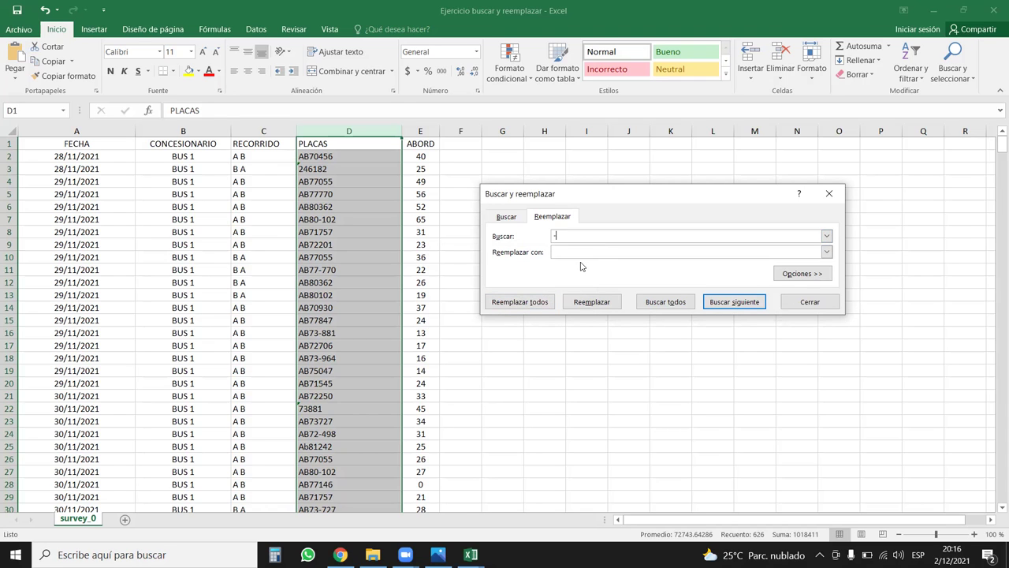
Remove every hyphen from the plates, giving values like AB77770, and scroll through the results
left_click(525, 304)
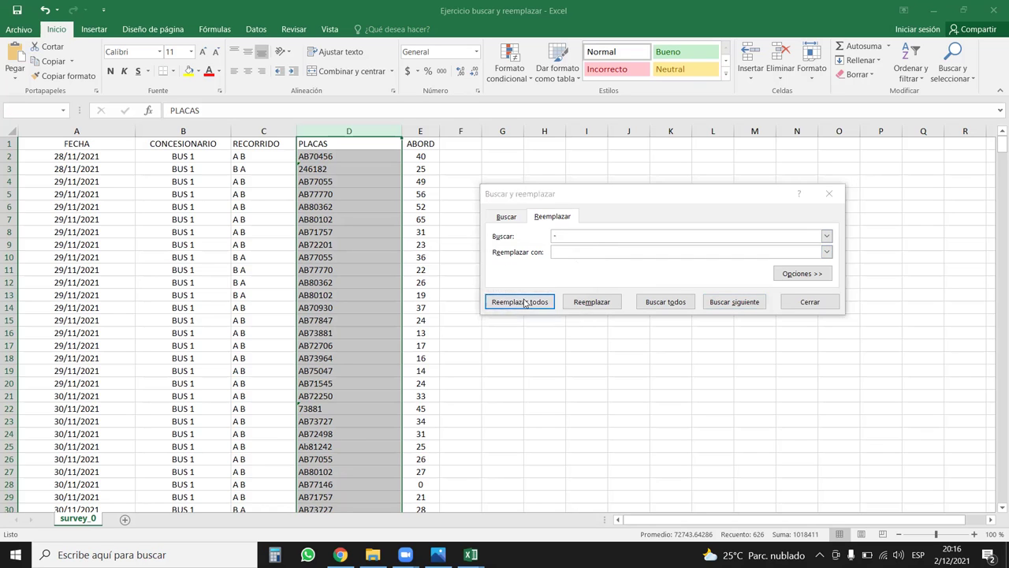
left_click(516, 315)
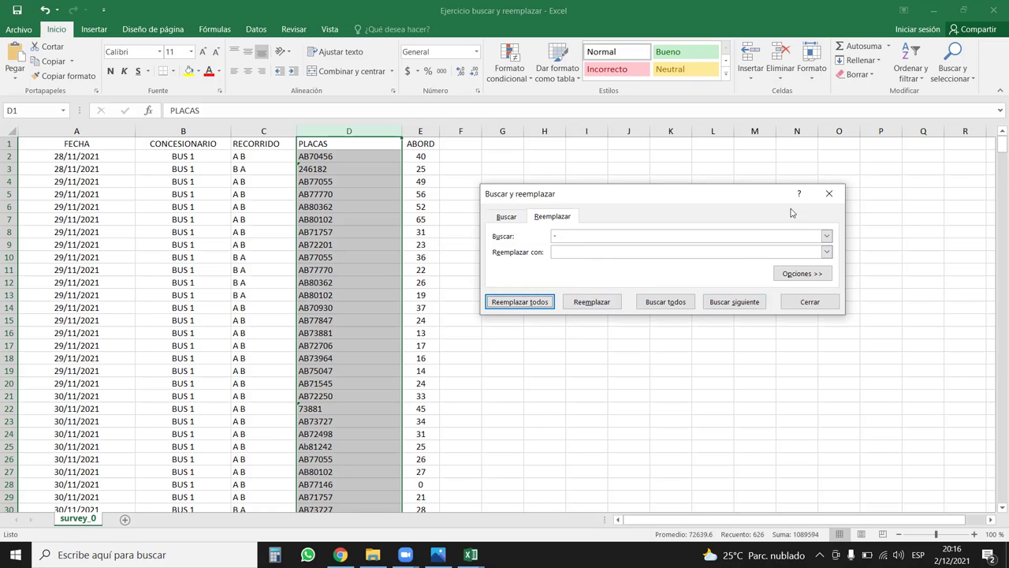
left_click(828, 193)
left_click(351, 182)
scroll(350, 181, "down", 5)
scroll(350, 186, "down", 9)
scroll(350, 189, "down", 7)
scroll(350, 198, "down", 3)
scroll(349, 198, "down", 4)
scroll(347, 219, "down", 3)
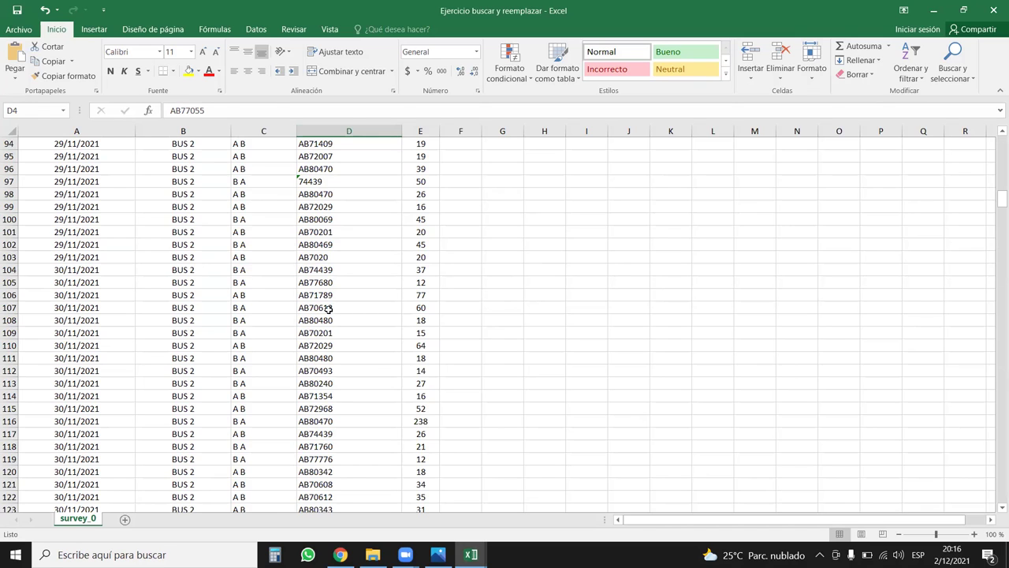
Insert column E before ABORD, enter =LARGO(D2) and fill it down every row, then paste a header into E1
left_click(419, 128)
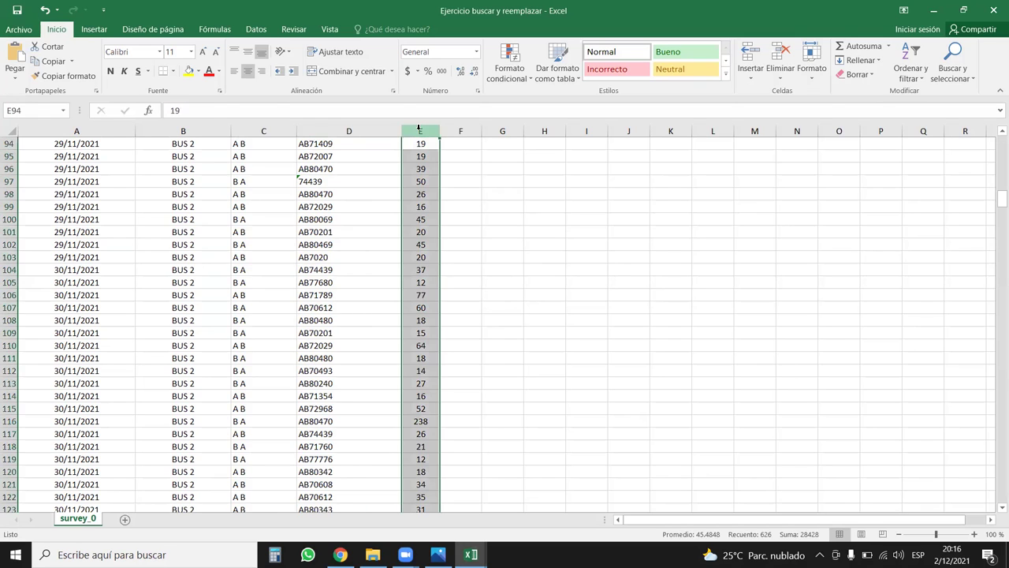
key("ctrl+plus")
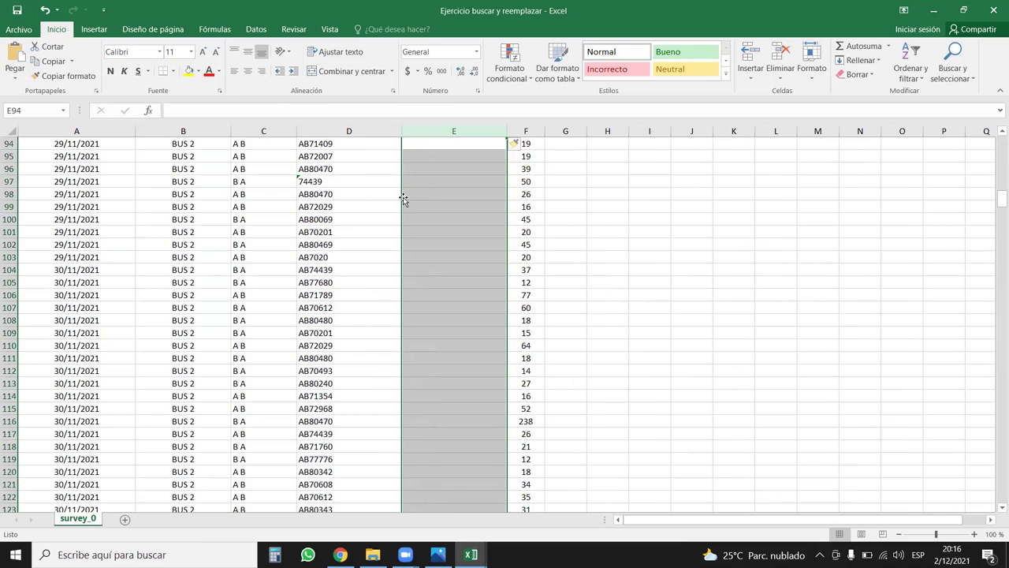
key("ctrl+Up")
key("Down")
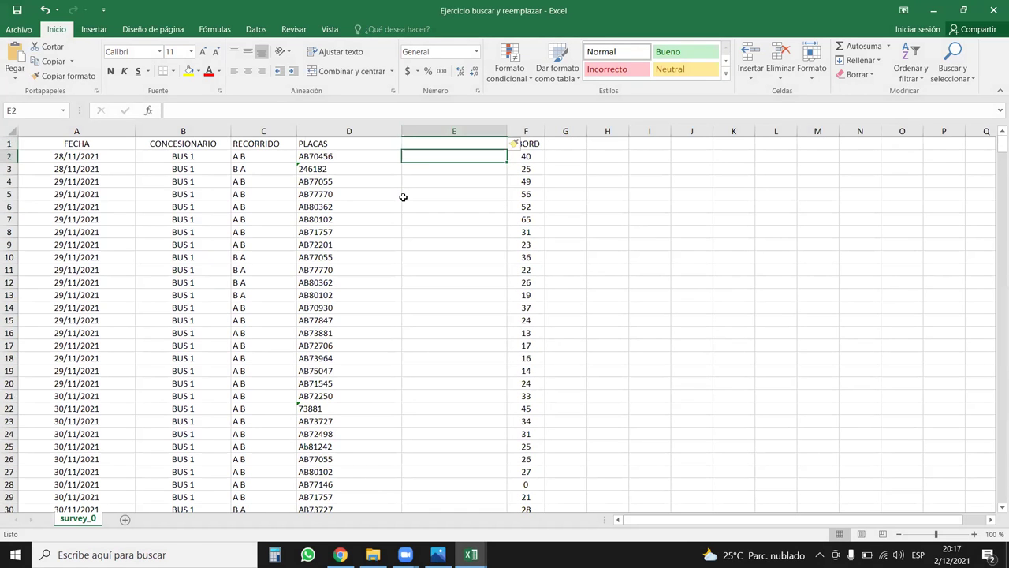
type("=LARGO(")
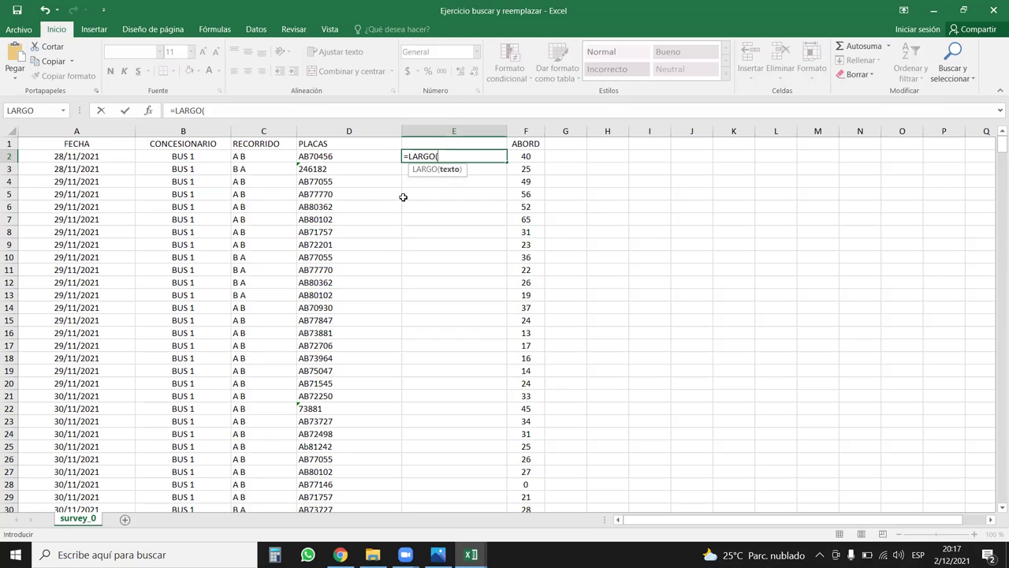
key("Left")
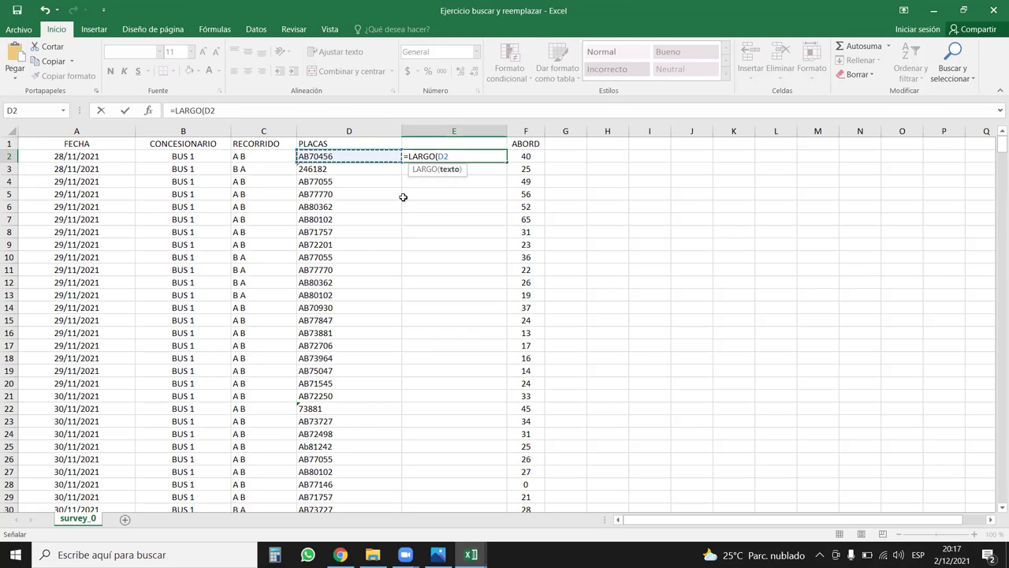
type(")")
key("Return")
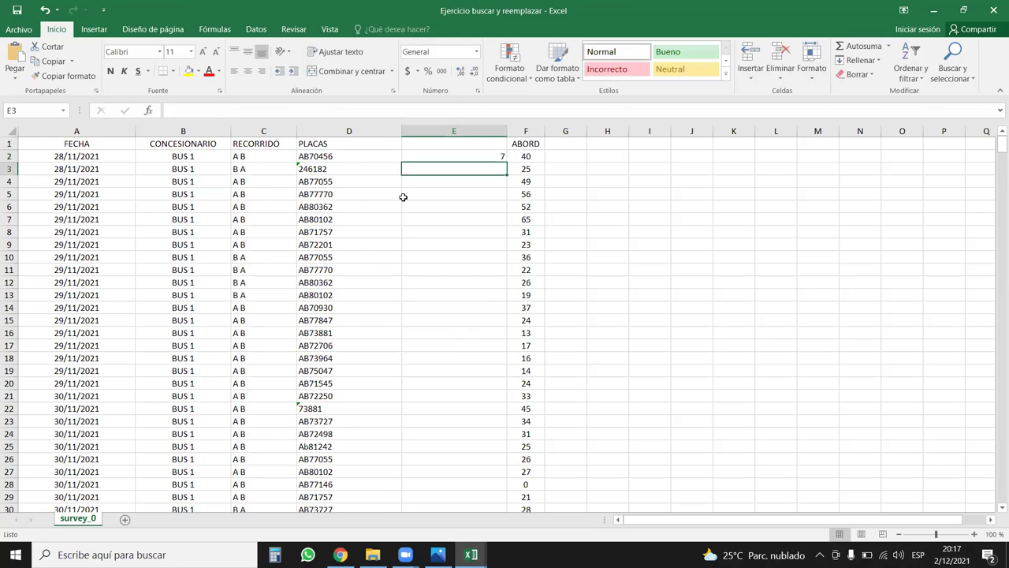
left_click(457, 155)
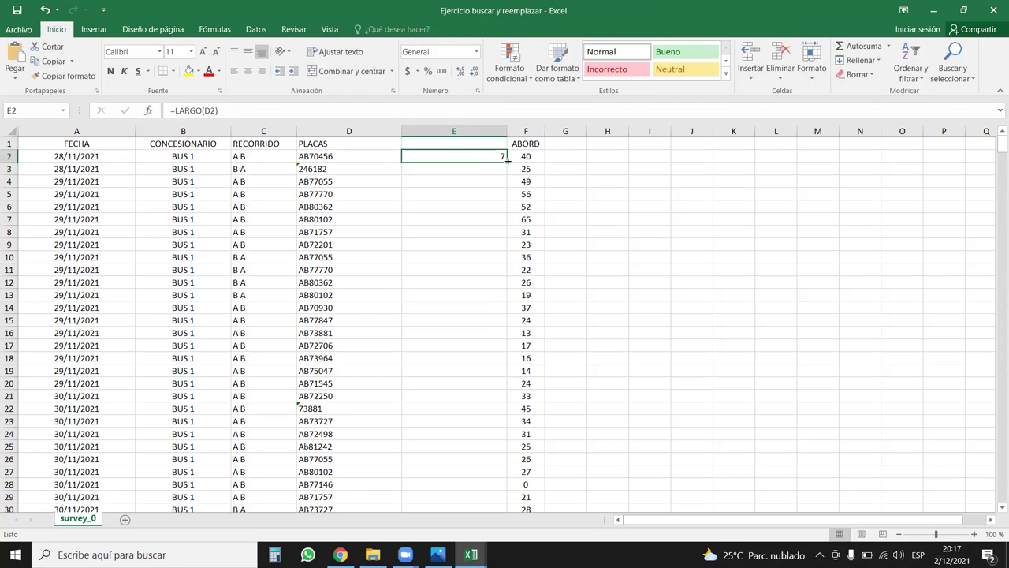
double_click(507, 160)
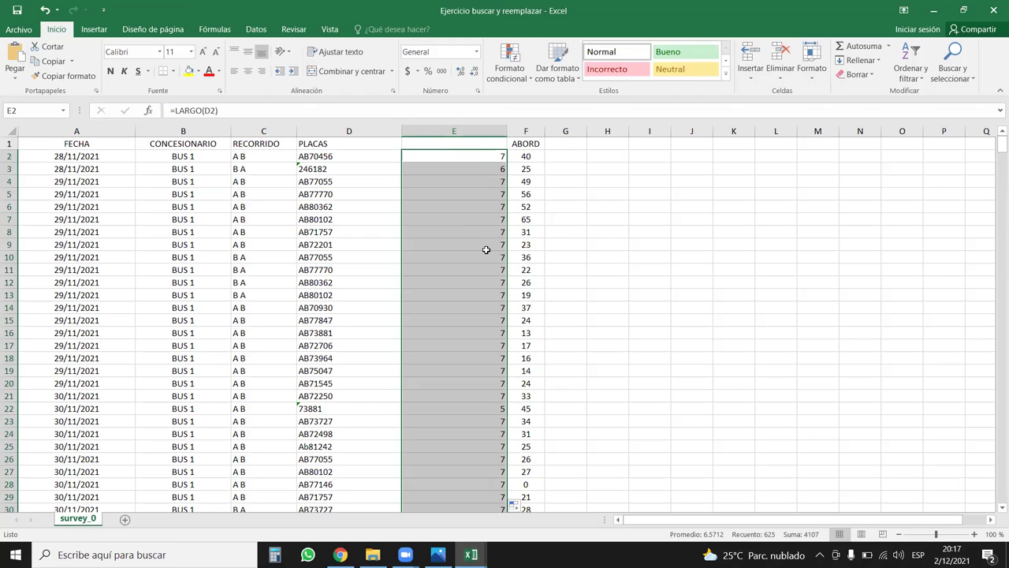
left_click(462, 143)
key("ctrl+v")
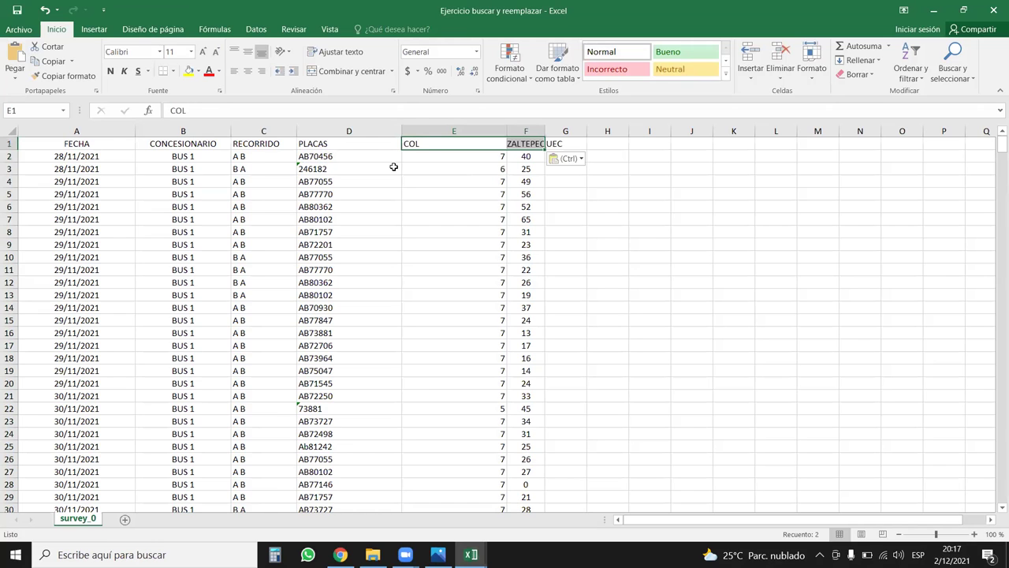
Enter VAL as the E1 header, then return to the first plate-length result in E2
type("AL")
key("BackSpace")
key("BackSpace")
type("VAL")
key("Tab")
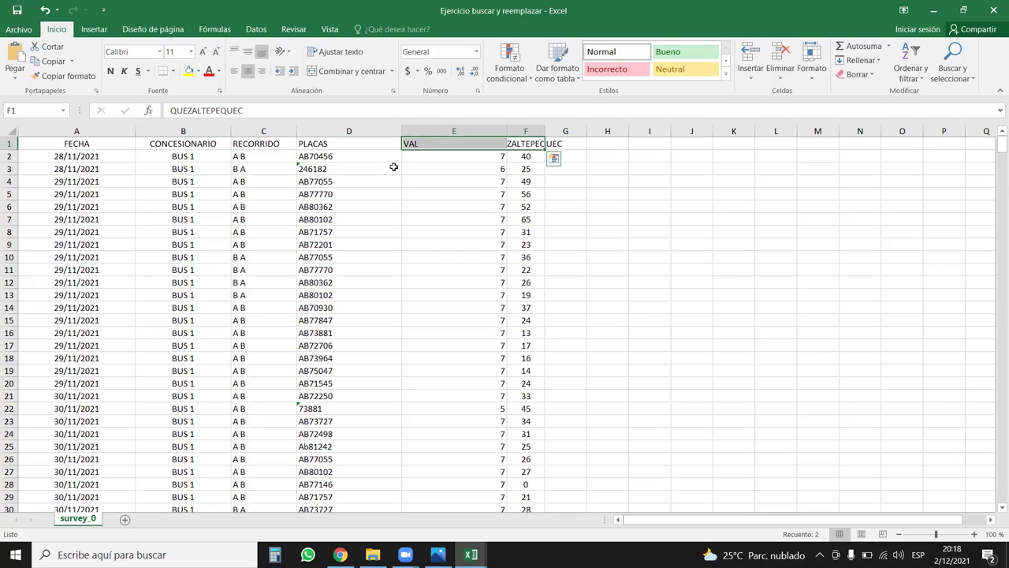
key("Down")
key("Left")
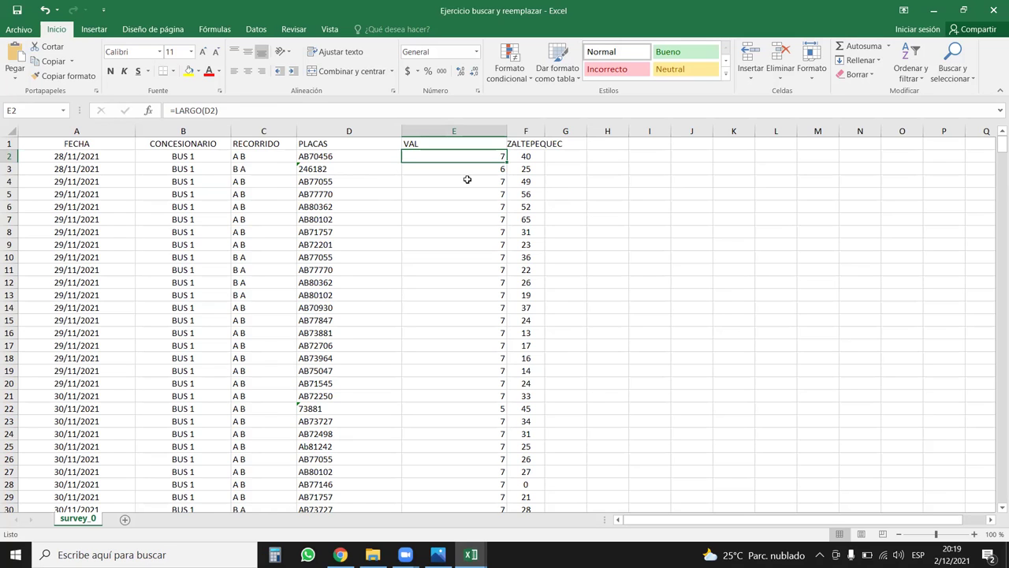
Add filter arrows to the plates table's header row with Ctrl+Shift+L
left_click(477, 144)
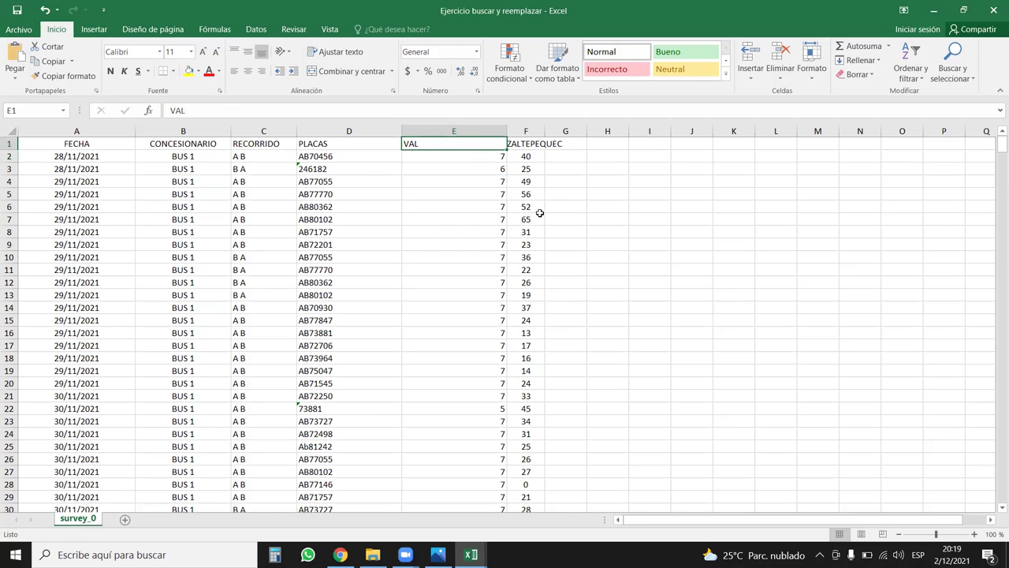
key("ctrl+l")
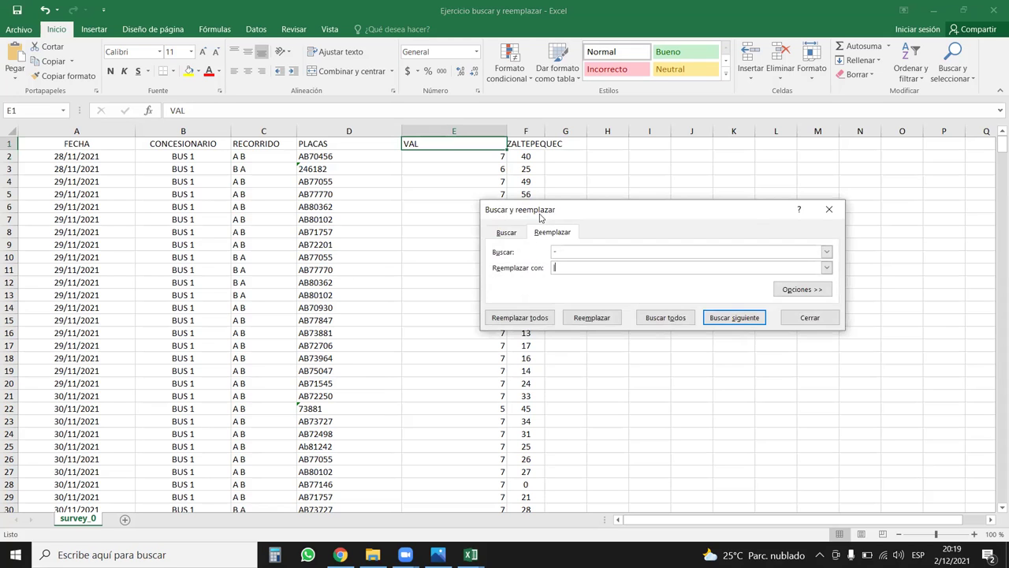
key("Escape")
key("ctrl+shift+l")
left_click(491, 223)
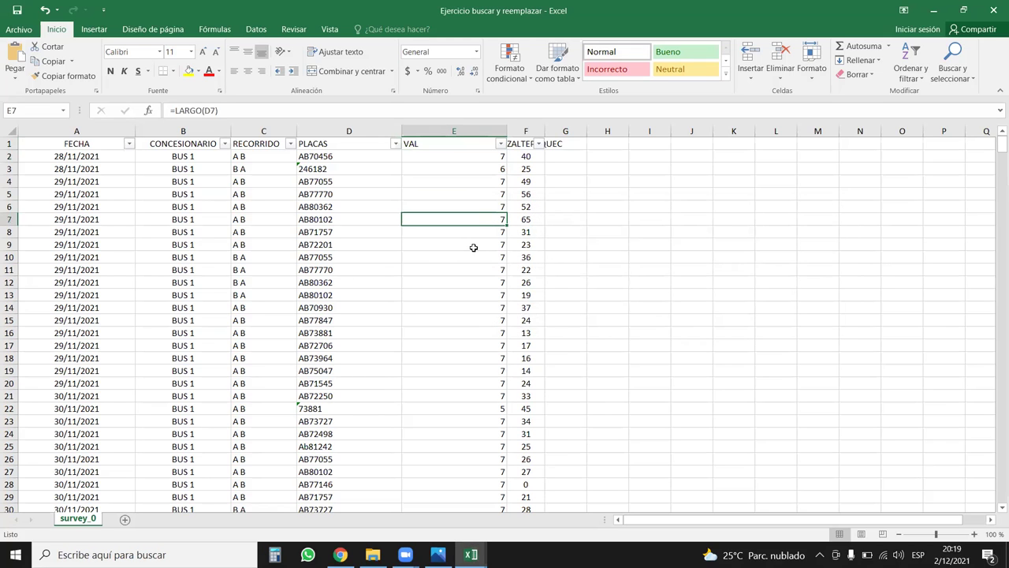
Sort the VAL column with Ordenar de menor a mayor so 5-character plates come first
left_click(501, 144)
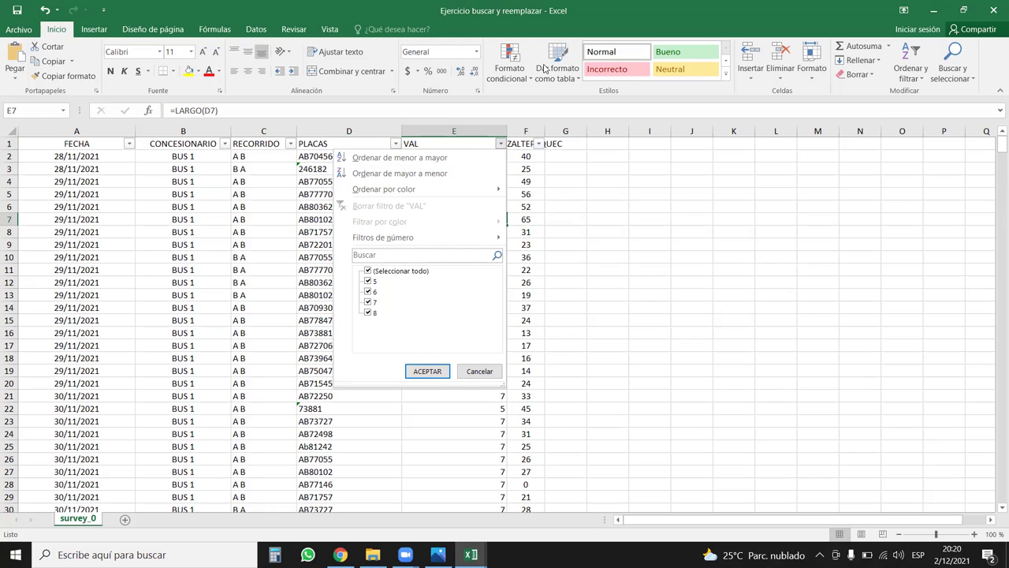
left_click(409, 157)
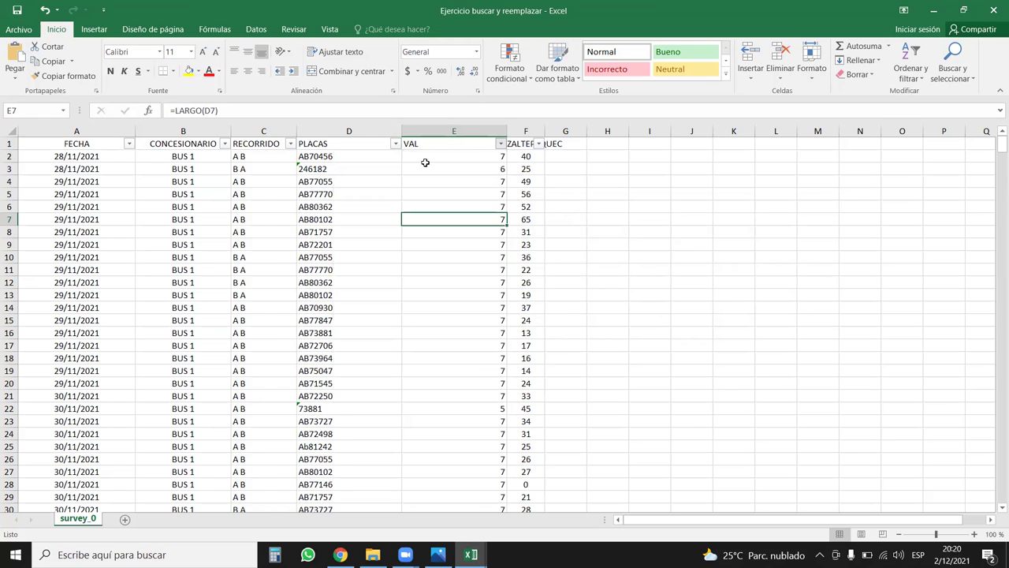
left_click(478, 157)
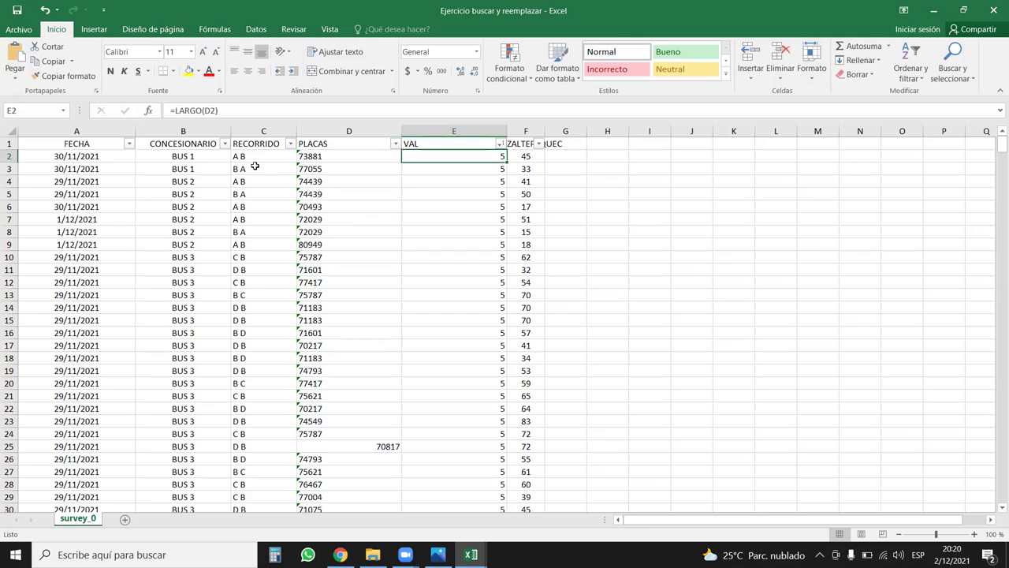
Rewrite E2 as the formula ="AB"&D2 to prefix the plate with AB
key("F2")
key("BackSpace")
key("BackSpace")
key("BackSpace")
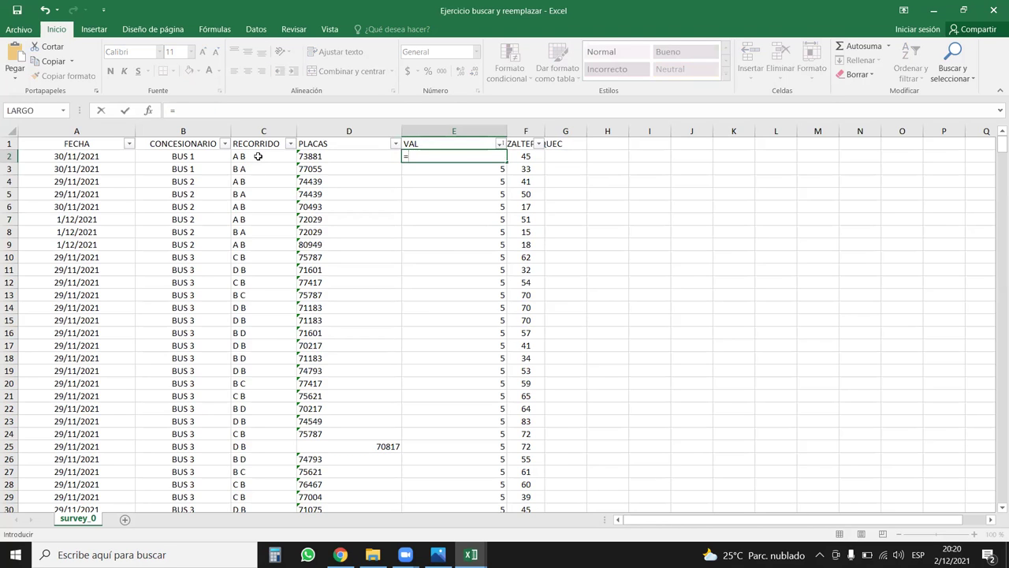
type("\"ab")
key("BackSpace")
key("BackSpace")
type("AB2")
key("BackSpace")
type("\"&")
left_click(334, 154)
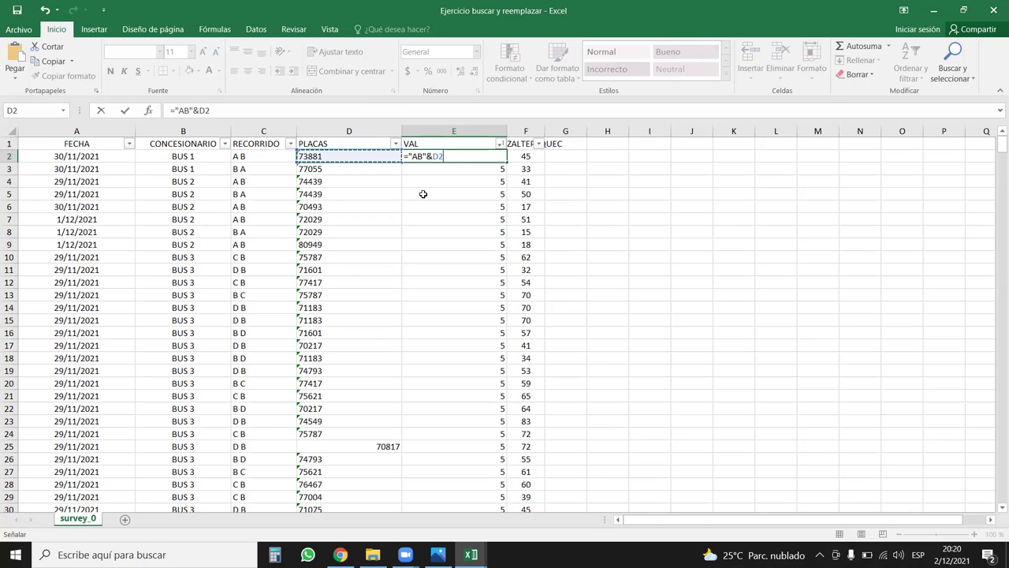
key("Return")
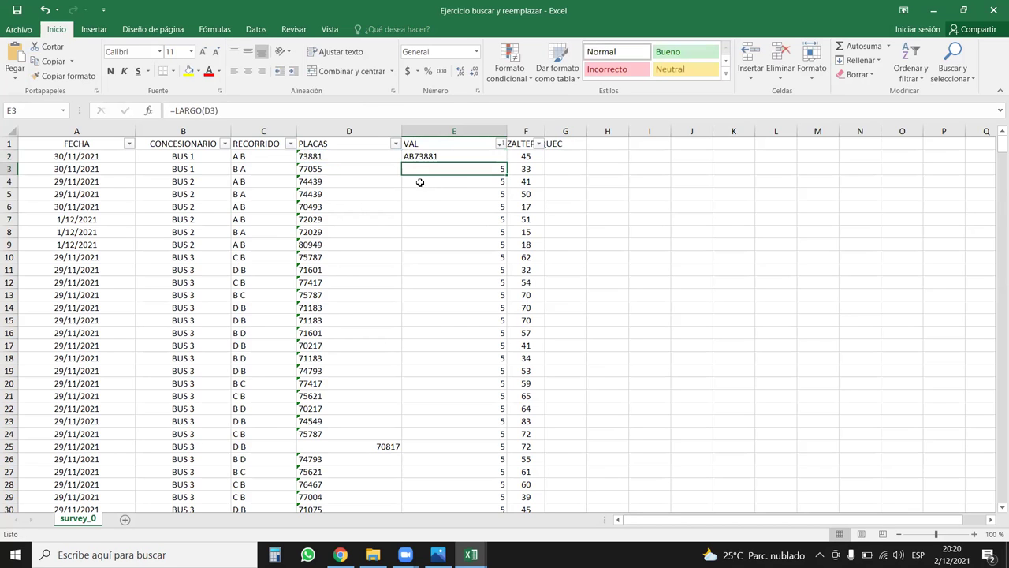
Fill the AB formula down column E to row 626 and clear the extra cell in row 627
left_click(465, 161)
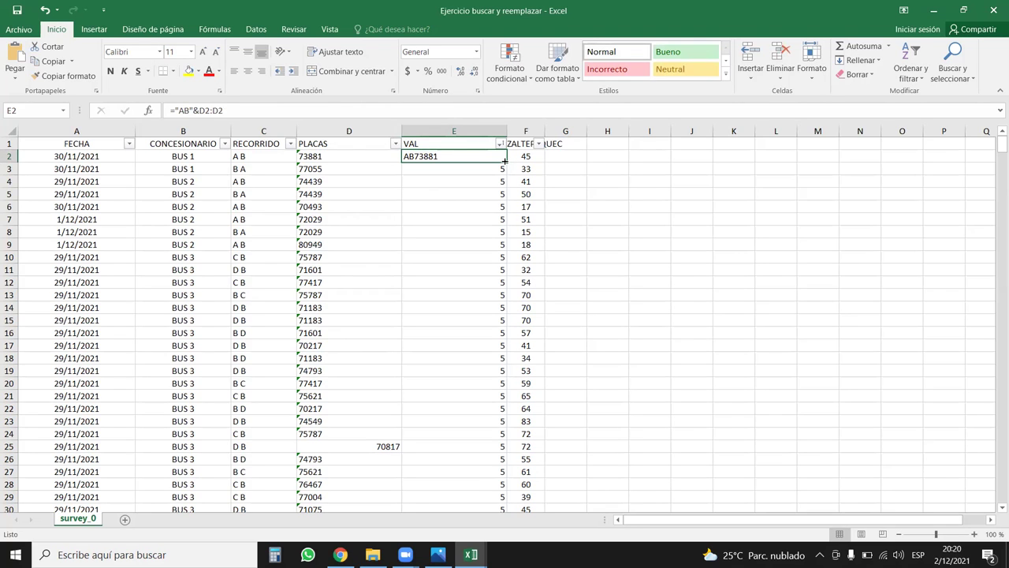
left_click_drag(508, 161, 500, 476)
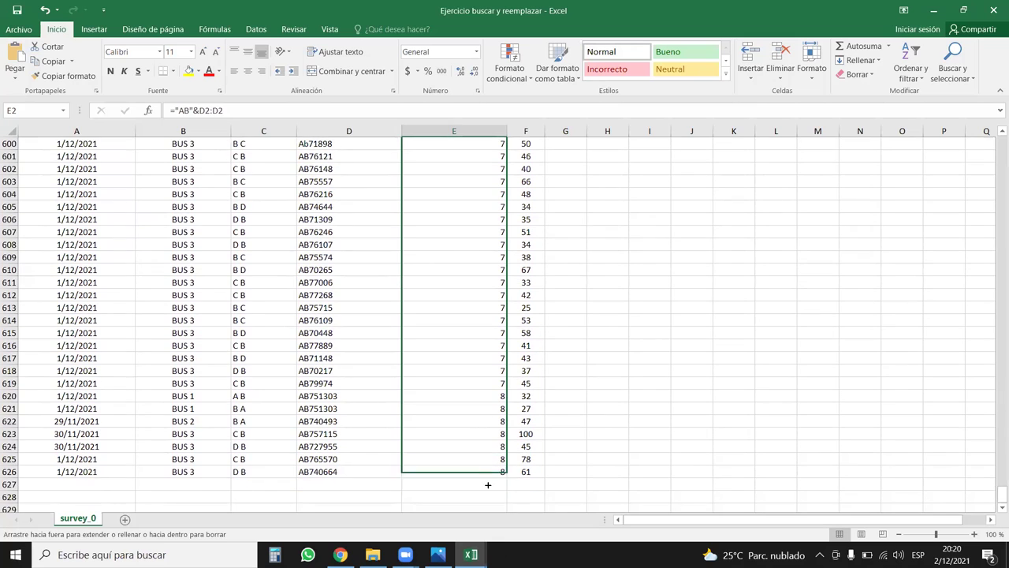
left_click_drag(501, 476, 489, 487)
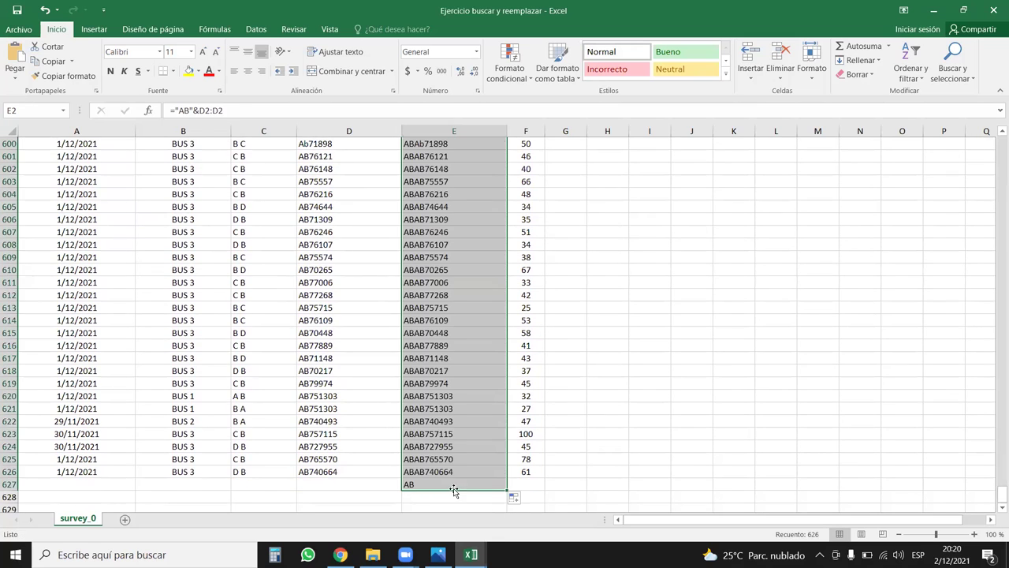
left_click(449, 484)
key("Delete")
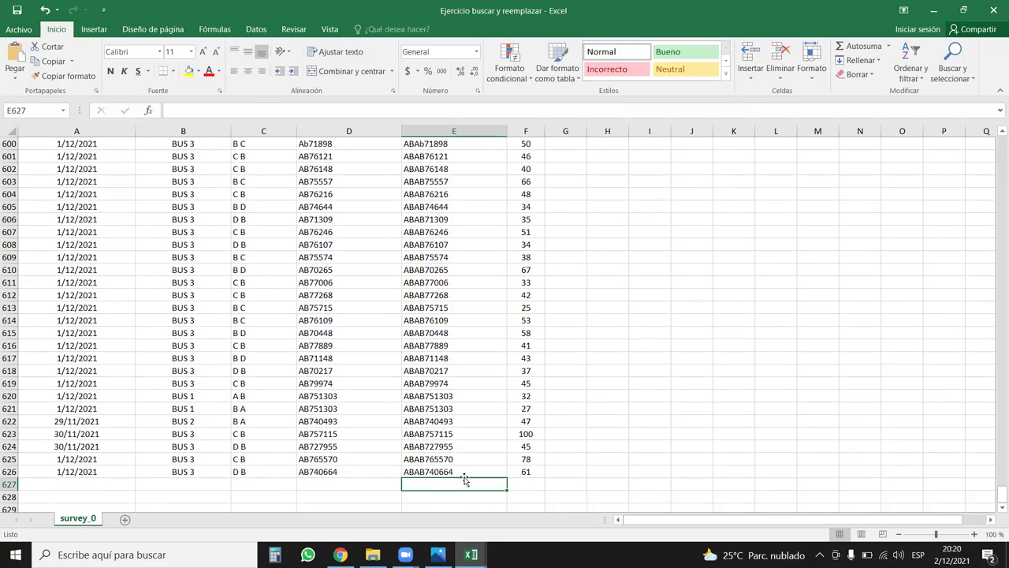
Undo the full-column fill and refill the AB formula from E2 down to about row 137
scroll(427, 368, "up", 3)
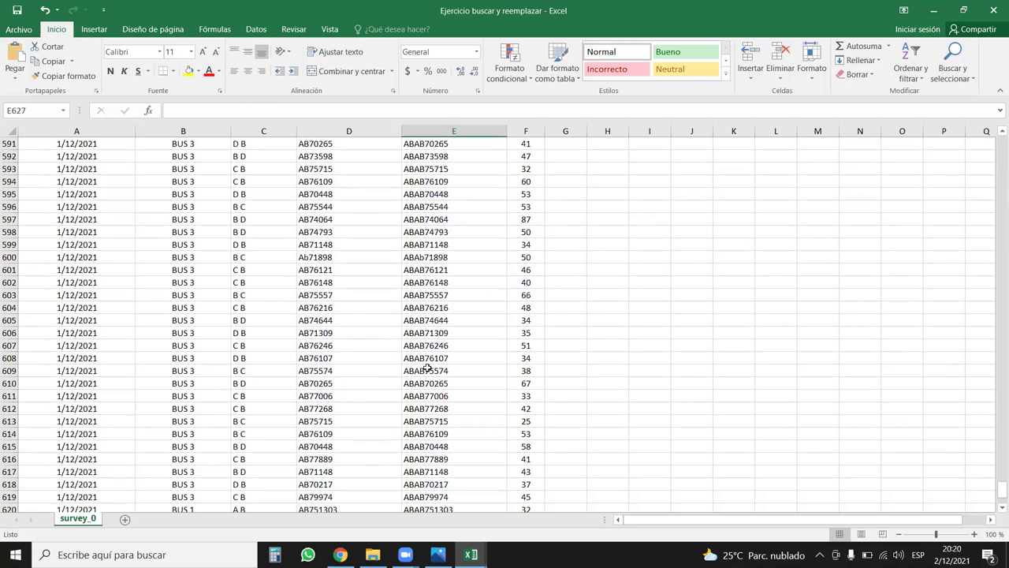
scroll(426, 368, "down", 7)
key("ctrl+Up")
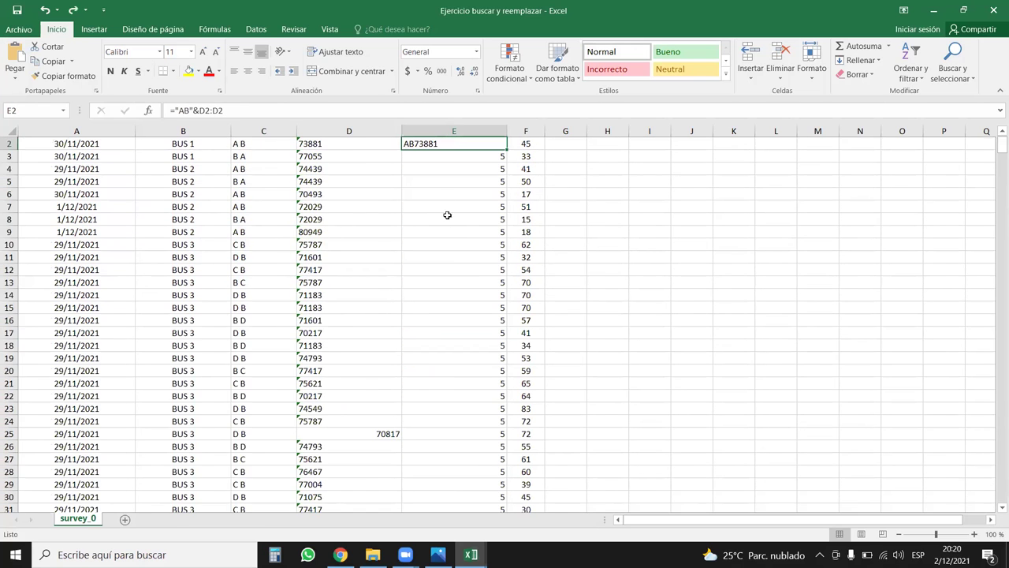
left_click_drag(507, 149, 441, 539)
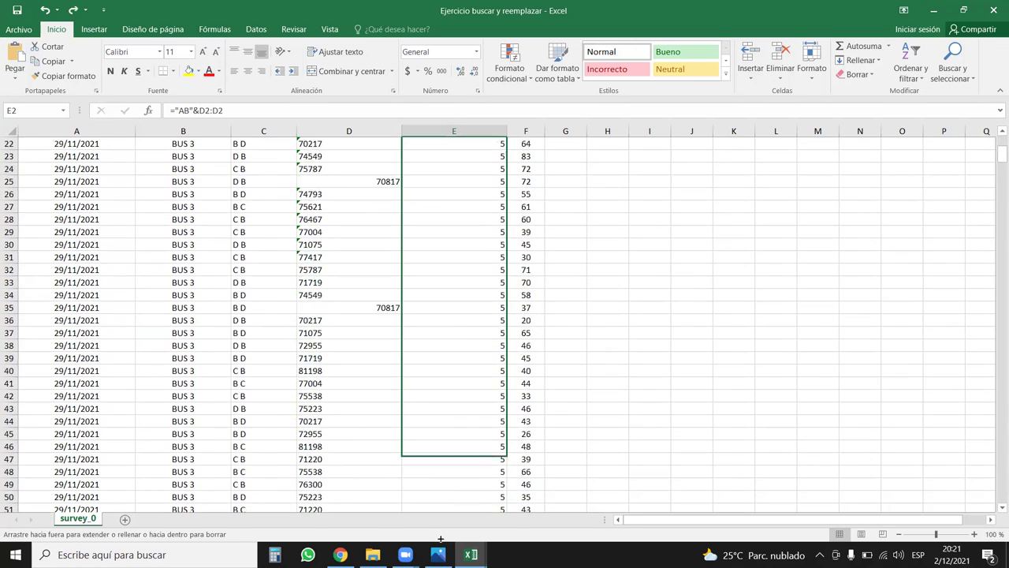
mouse_move(440, 538)
left_mouse_down()
mouse_move(423, 539)
mouse_move(454, 446)
mouse_move(455, 205)
left_mouse_up()
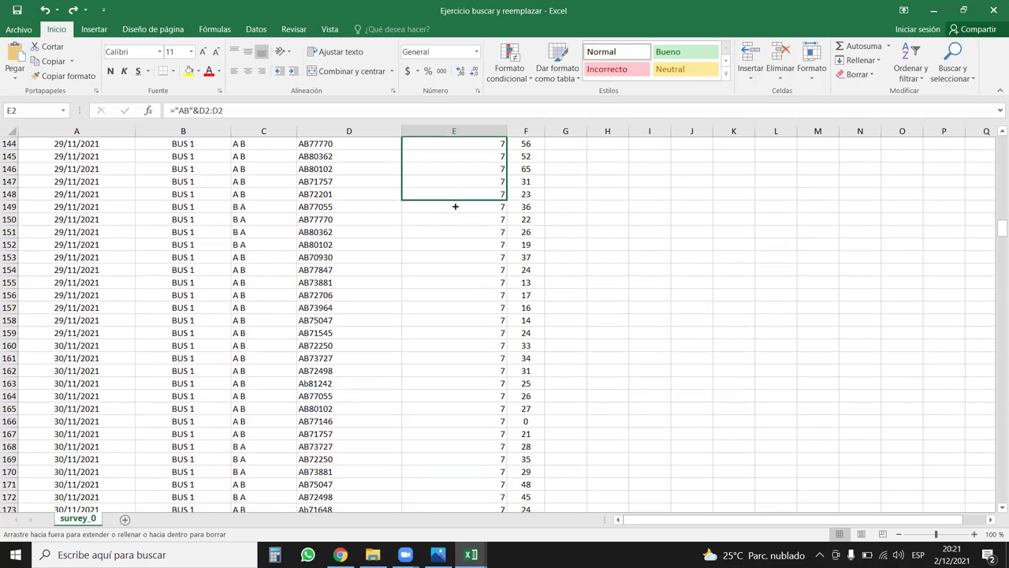
mouse_move(455, 206)
left_mouse_down()
mouse_move(465, 85)
mouse_move(294, 358)
left_mouse_up()
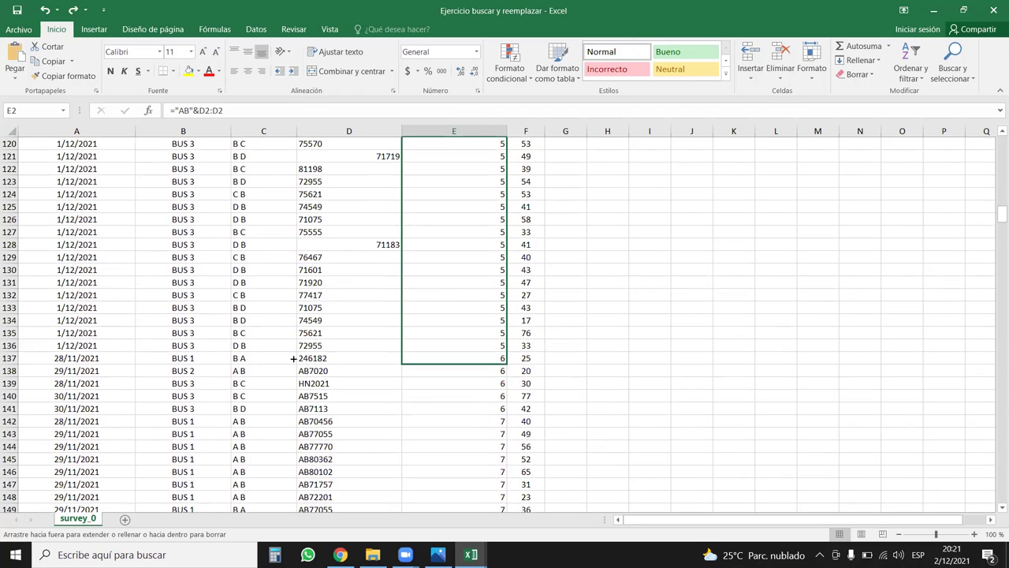
mouse_move(293, 358)
left_mouse_down()
mouse_move(463, 358)
mouse_move(456, 373)
left_mouse_up()
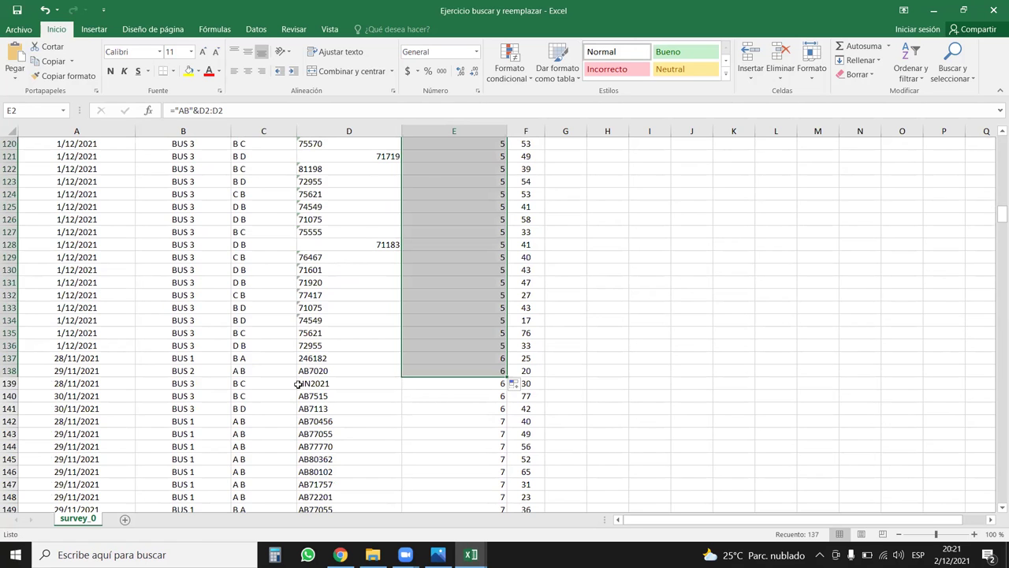
Find where the short plates end and clear the doubled ABAB7020 result in E138
left_click(415, 384)
key("ctrl+Down")
scroll(422, 339, "up", 5)
scroll(426, 325, "up", 5)
scroll(426, 324, "up", 11)
scroll(471, 286, "up", 5)
scroll(471, 286, "up", 10)
scroll(473, 281, "up", 6)
scroll(473, 282, "up", 10)
scroll(475, 282, "up", 8)
scroll(476, 281, "up", 8)
scroll(465, 260, "up", 10)
left_click(457, 240)
key("ctrl+Up")
key("Down")
key("ctrl+Down")
scroll(457, 239, "up", 4)
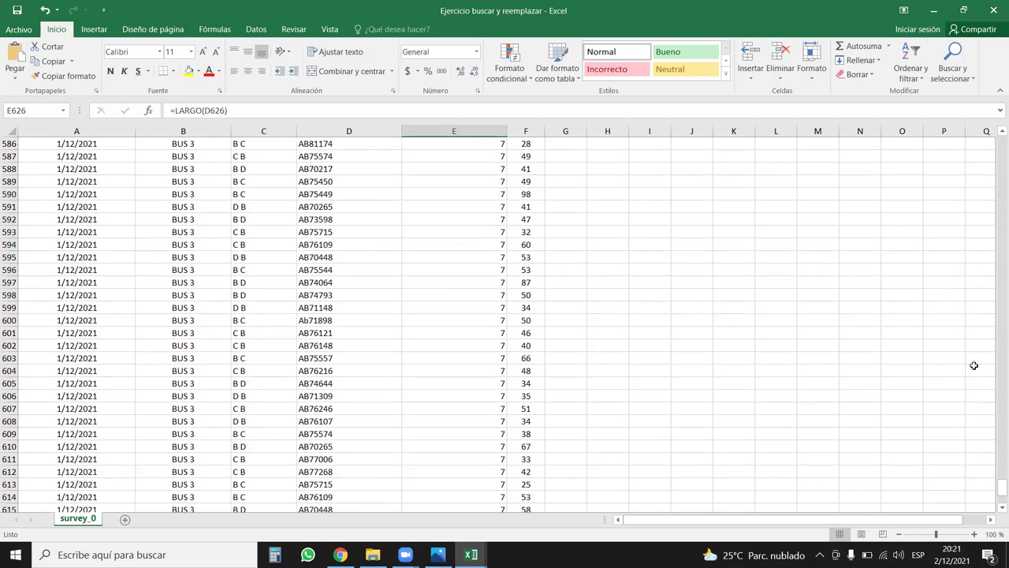
scroll(995, 150, "up", 10)
scroll(996, 147, "up", 10)
scroll(993, 146, "up", 20)
scroll(994, 146, "up", 10)
scroll(994, 146, "up", 10)
scroll(993, 146, "up", 20)
scroll(994, 146, "up", 20)
scroll(355, 229, "down", 4)
scroll(378, 237, "down", 6)
scroll(401, 248, "down", 4)
scroll(401, 247, "down", 6)
scroll(402, 248, "down", 5)
scroll(401, 248, "down", 5)
scroll(402, 250, "down", 6)
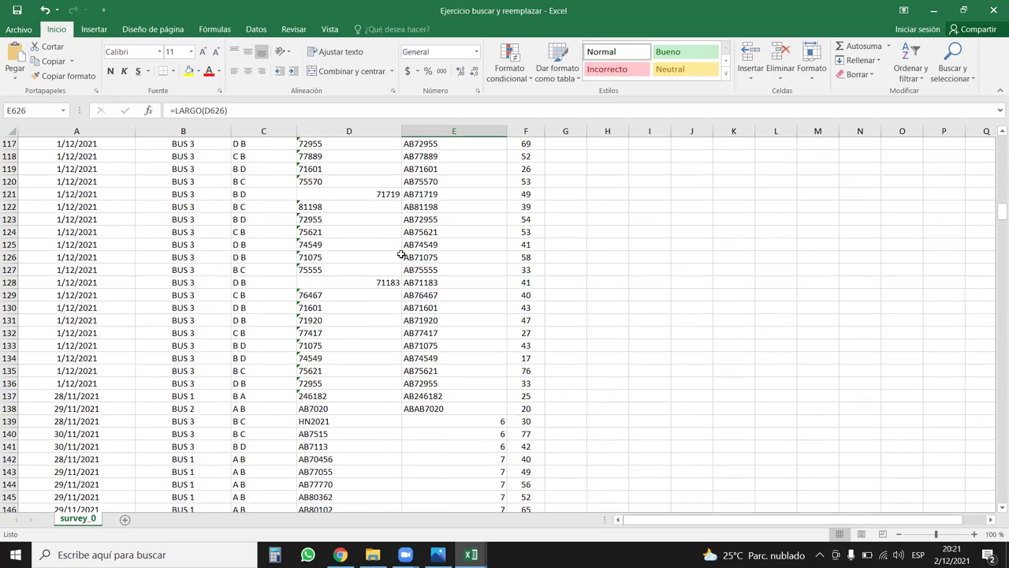
scroll(401, 255, "down", 3)
left_click(430, 296)
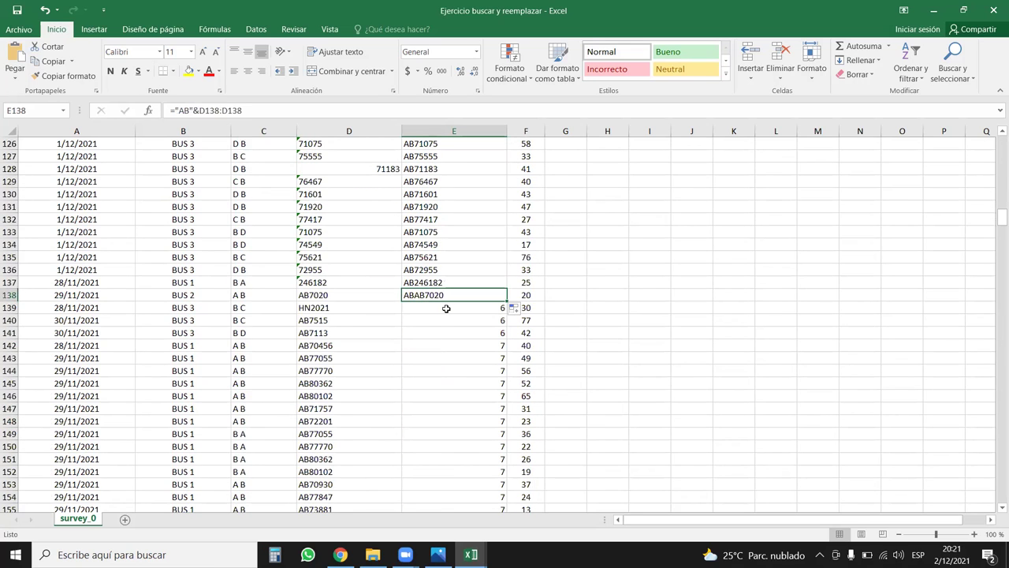
key("Delete")
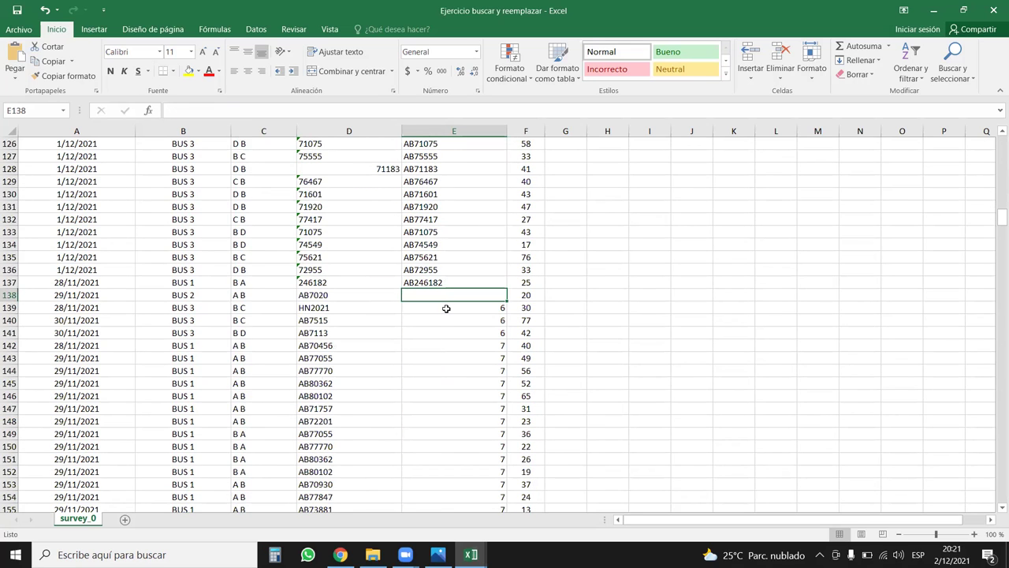
left_click(448, 282)
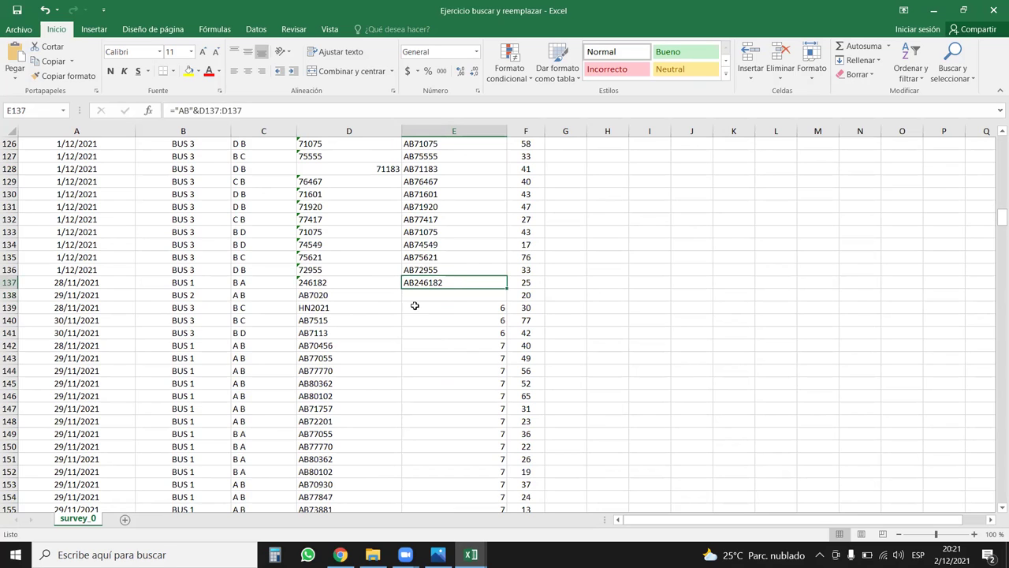
Delete the whole row containing the invalid plate HN2021
left_click(316, 311)
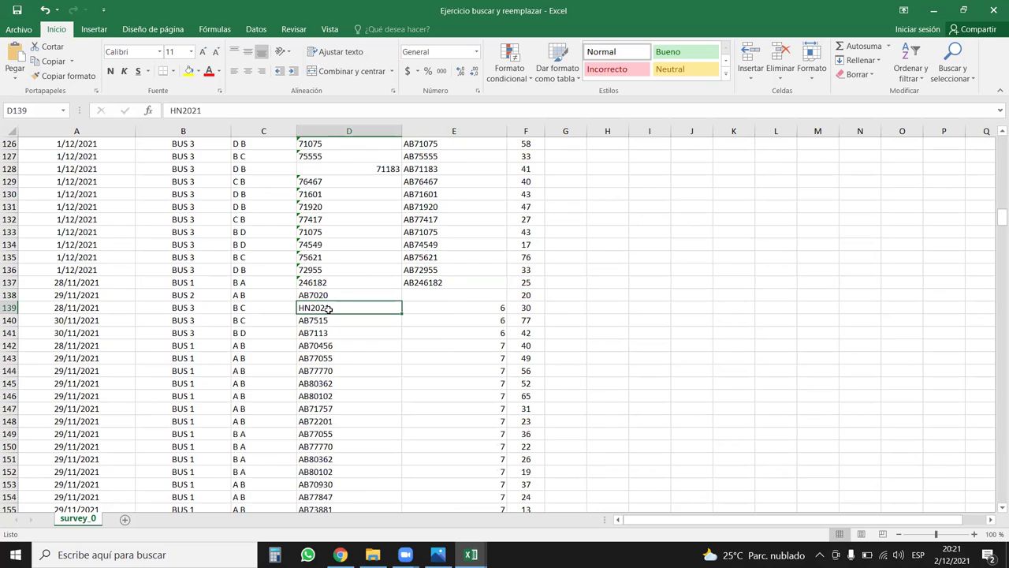
key("shift+space")
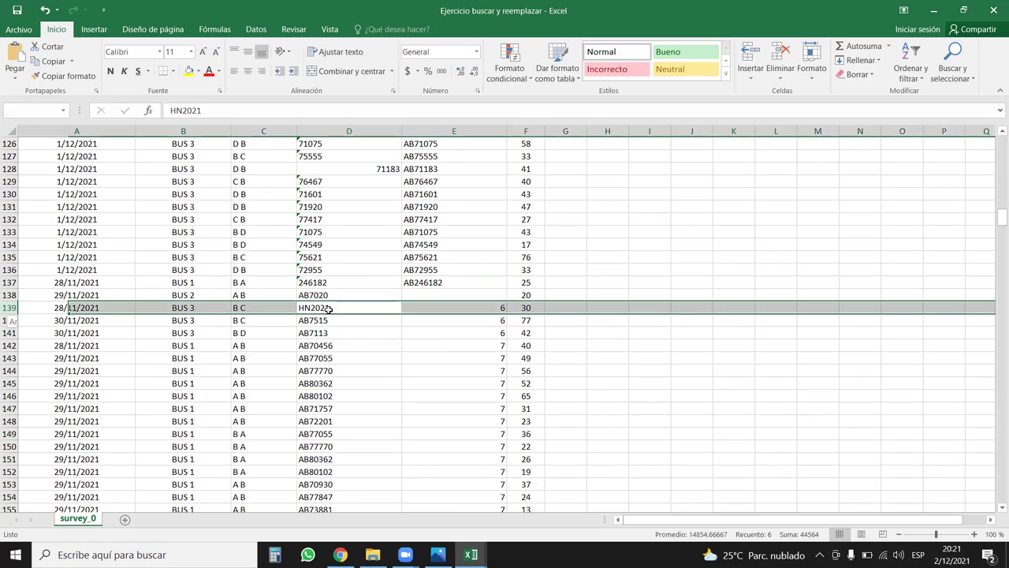
key("ctrl+minus")
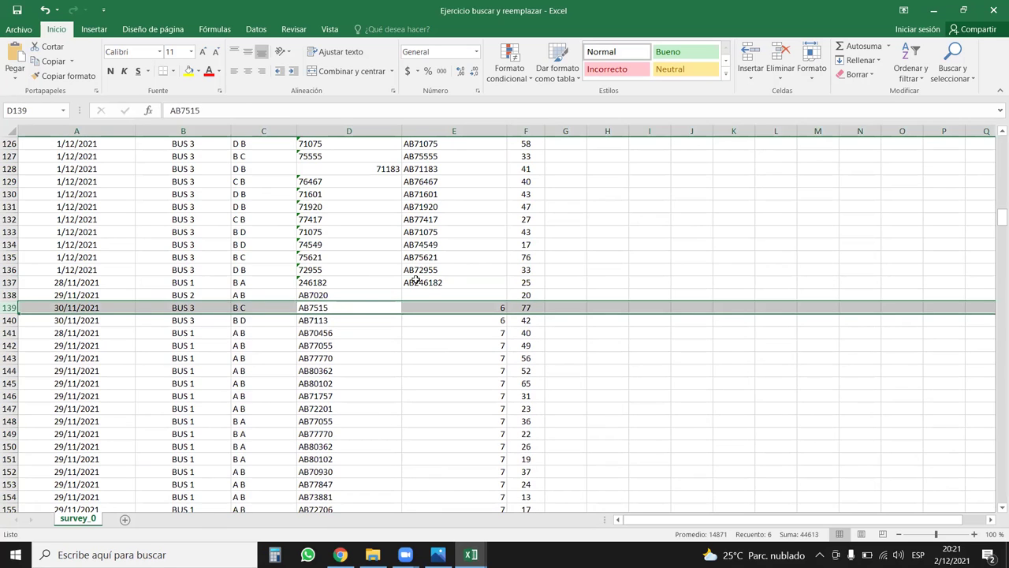
Check the AB formulas in E136 and E137 after the row deletion
left_click(422, 282)
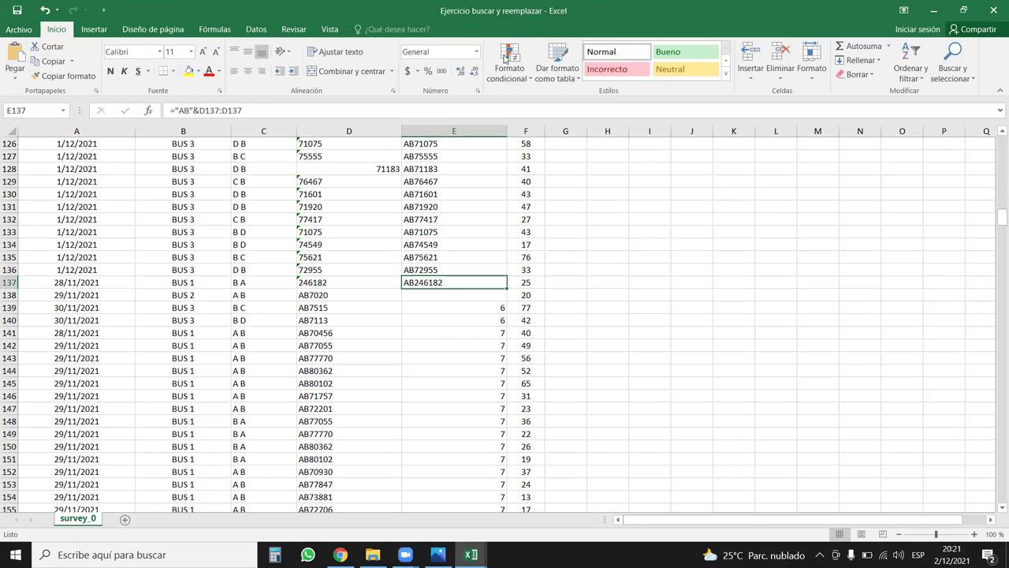
left_click(459, 271)
left_click(462, 281)
scroll(365, 220, "up", 2)
scroll(365, 220, "up", 4)
scroll(365, 219, "up", 1)
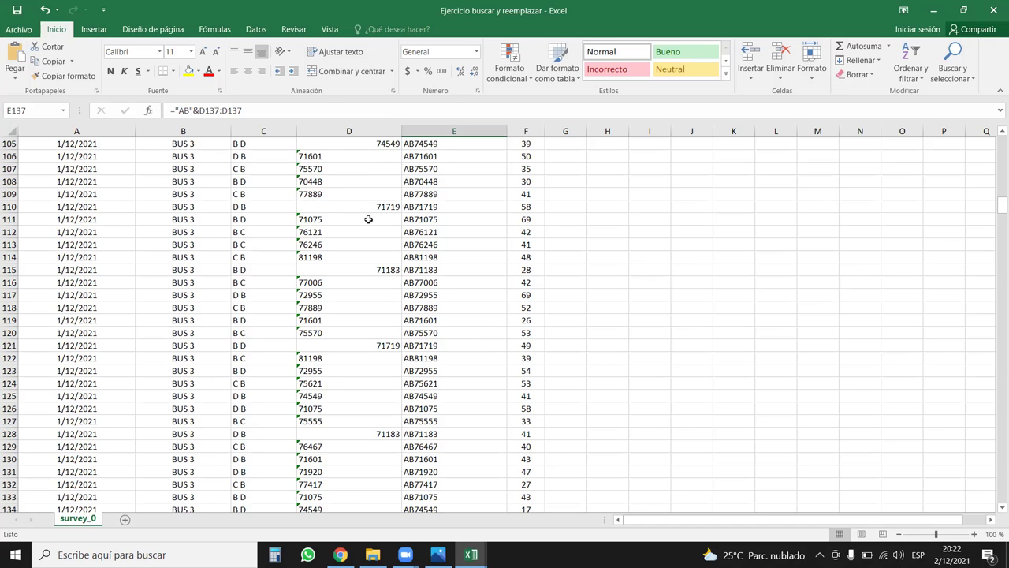
Copy the AB-prefixed plate results in E2:E137
left_click(443, 232)
scroll(457, 260, "down", 6)
left_click(441, 320)
key("ctrl+shift+Up")
key("shift+Down")
key("ctrl+c")
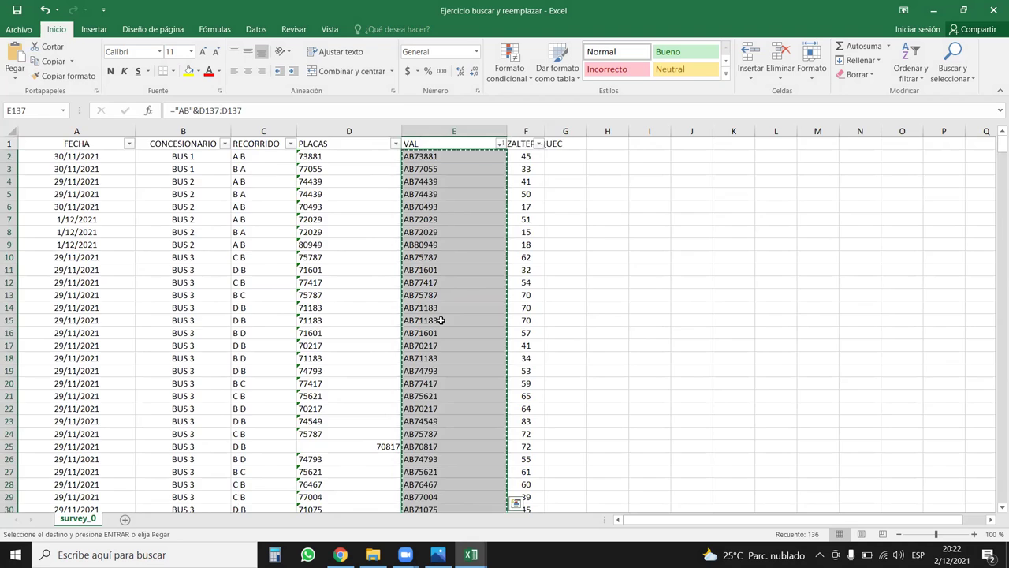
Paste them as values over PLACAS starting at D2, then delete the VAL column E
key("Left")
key("Left")
left_click(459, 295)
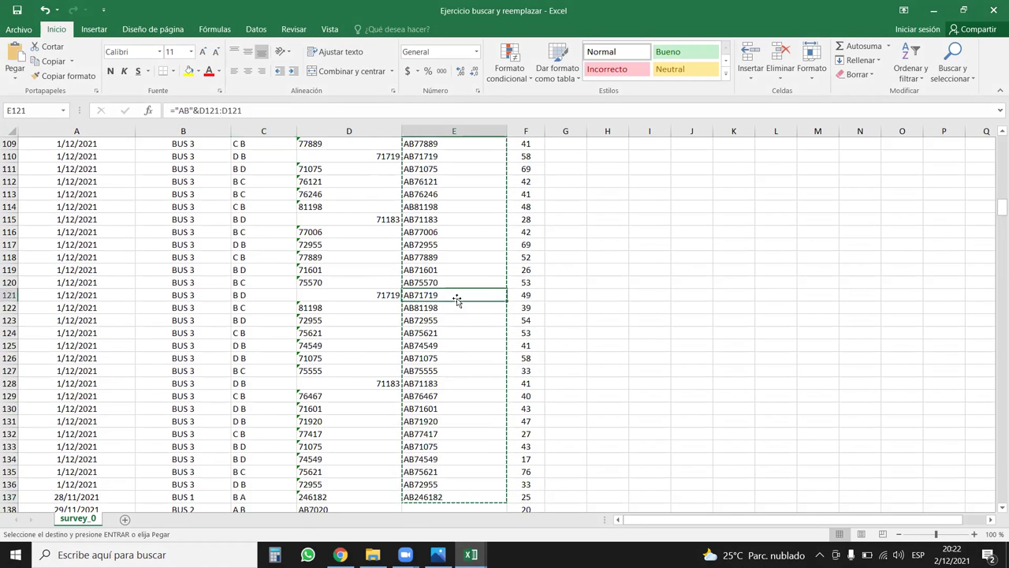
key("ctrl+Up")
key("Down")
key("Left")
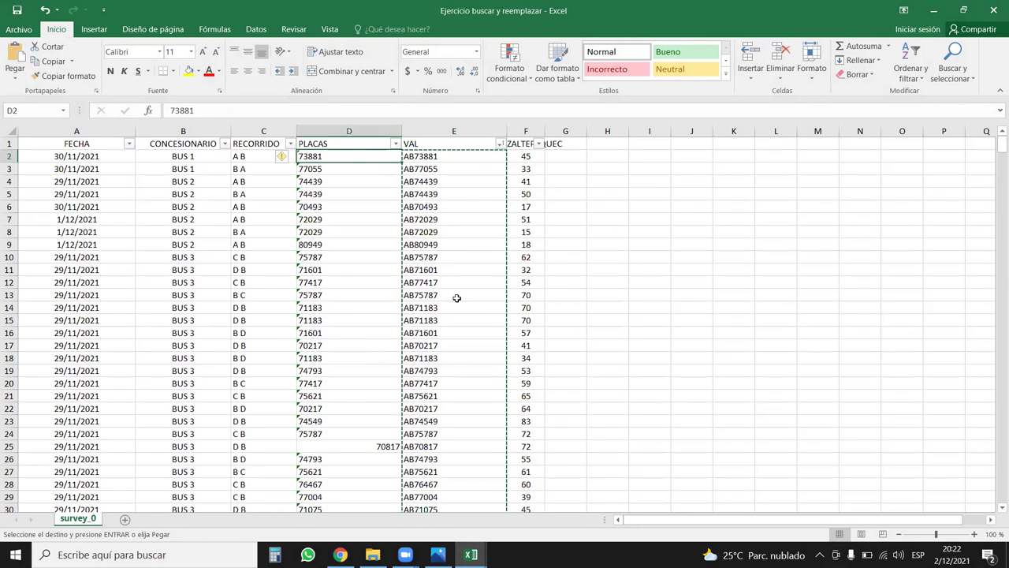
right_click(341, 160)
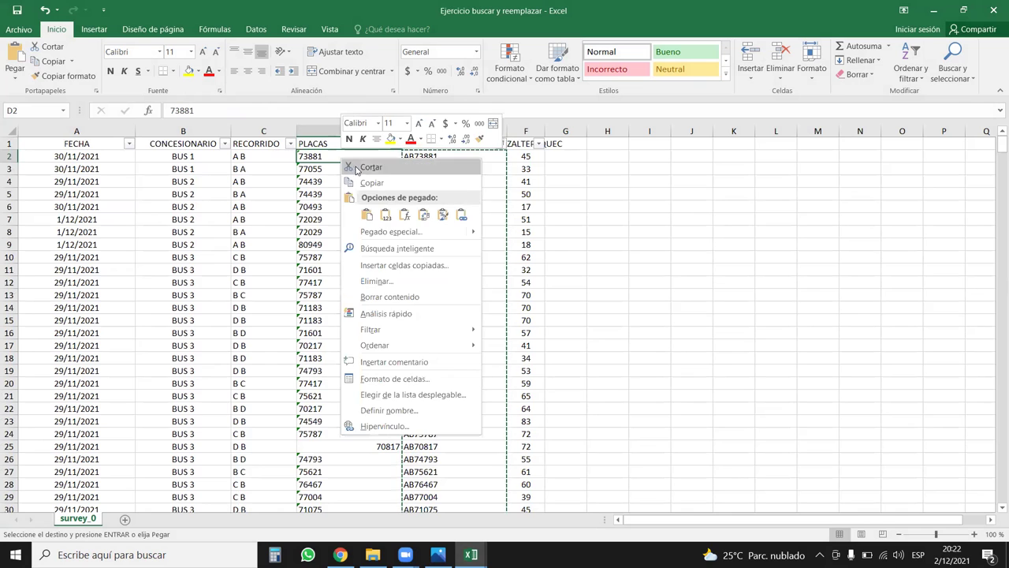
left_click(383, 214)
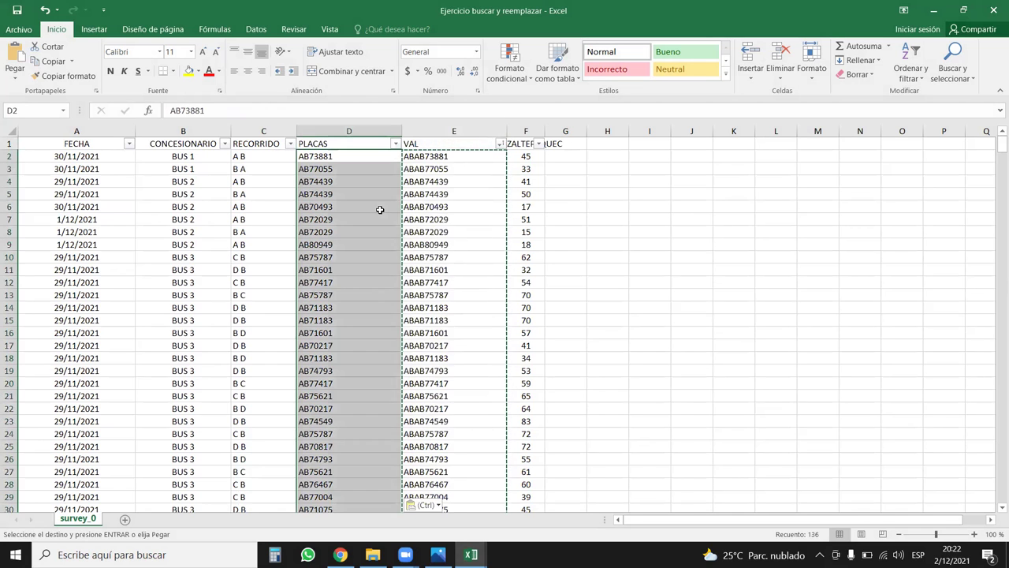
mouse_move(400, 168)
left_mouse_down()
mouse_move(444, 130)
mouse_move(432, 146)
left_mouse_up()
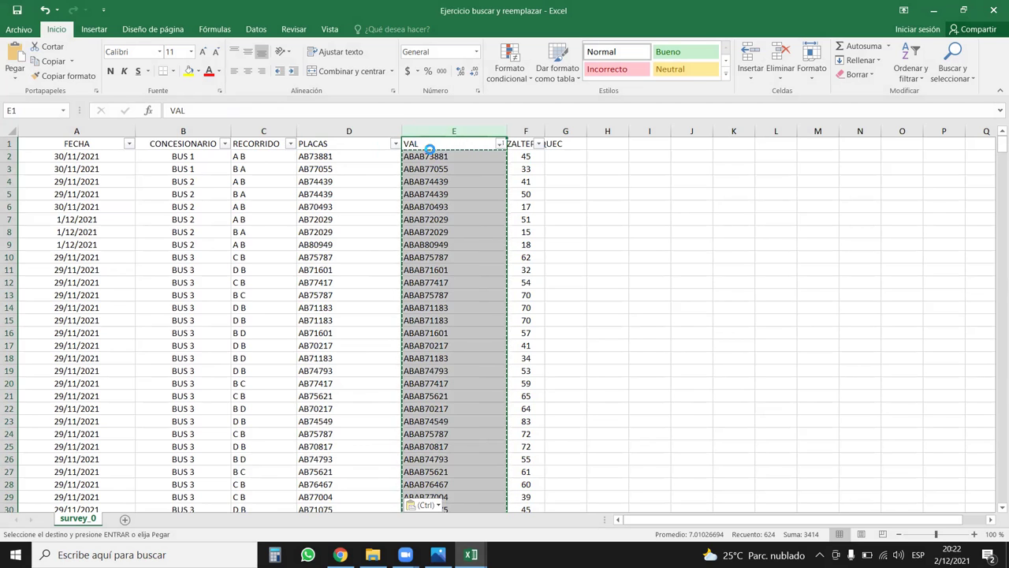
key("ctrl+minus")
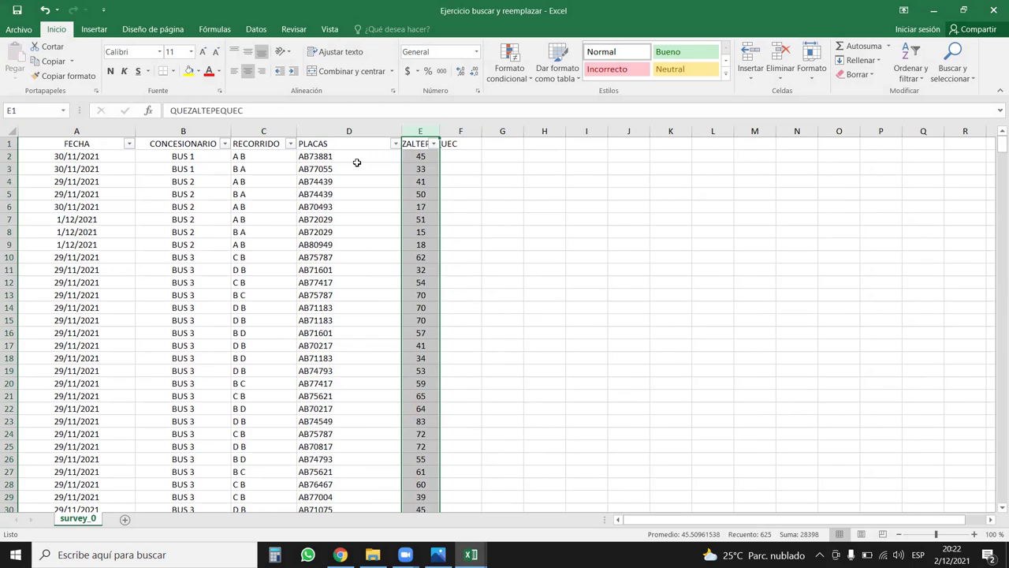
left_click(356, 164)
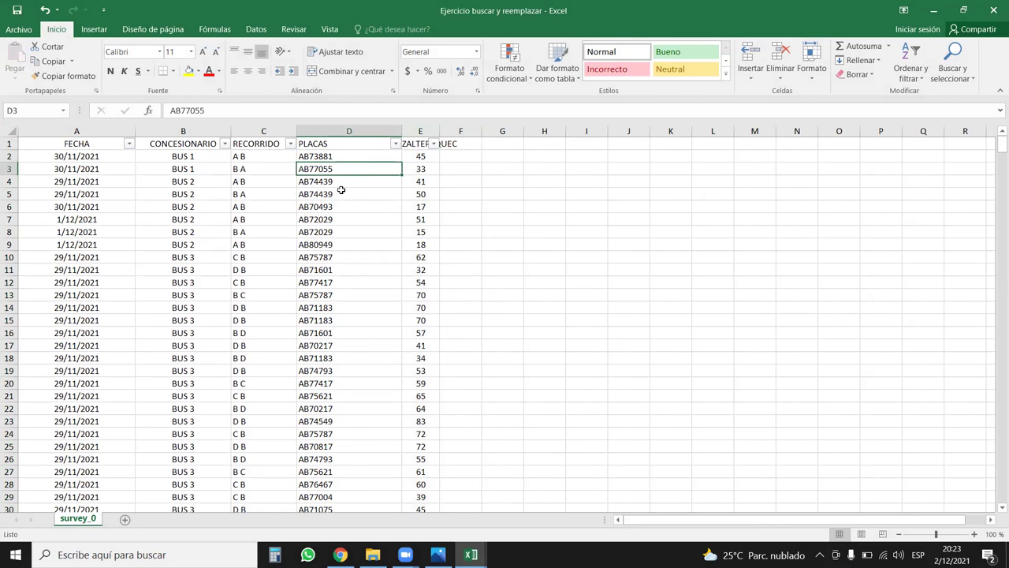
scroll(244, 236, "down", 5)
scroll(244, 237, "down", 4)
scroll(244, 237, "down", 8)
scroll(245, 236, "down", 5)
scroll(244, 237, "down", 2)
scroll(244, 239, "down", 7)
scroll(314, 383, "down", 4)
scroll(302, 386, "down", 5)
scroll(288, 402, "down", 5)
scroll(284, 414, "down", 4)
scroll(287, 417, "down", 10)
scroll(304, 425, "down", 5)
scroll(315, 432, "down", 6)
scroll(321, 434, "down", 5)
double_click(320, 434)
scroll(320, 433, "down", 6)
scroll(320, 434, "down", 6)
scroll(320, 433, "down", 5)
scroll(320, 434, "down", 7)
scroll(326, 420, "down", 6)
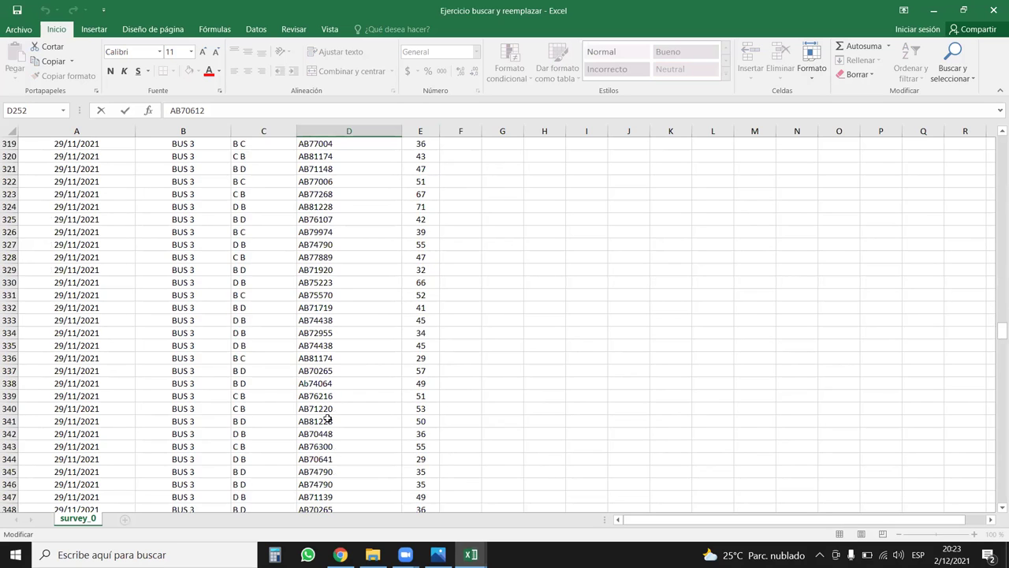
scroll(327, 419, "up", 5)
scroll(326, 418, "up", 1)
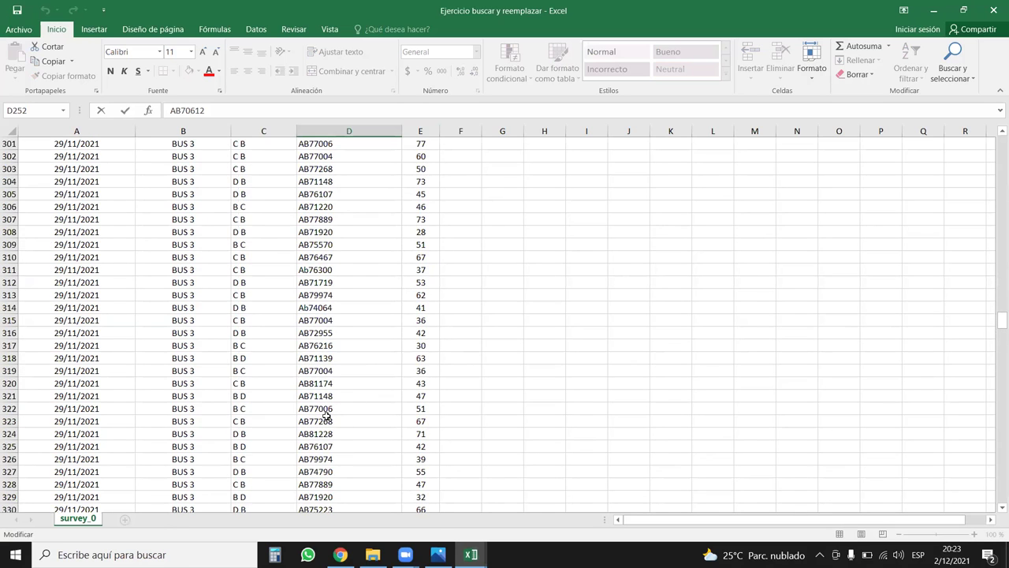
scroll(327, 416, "up", 5)
scroll(325, 410, "up", 6)
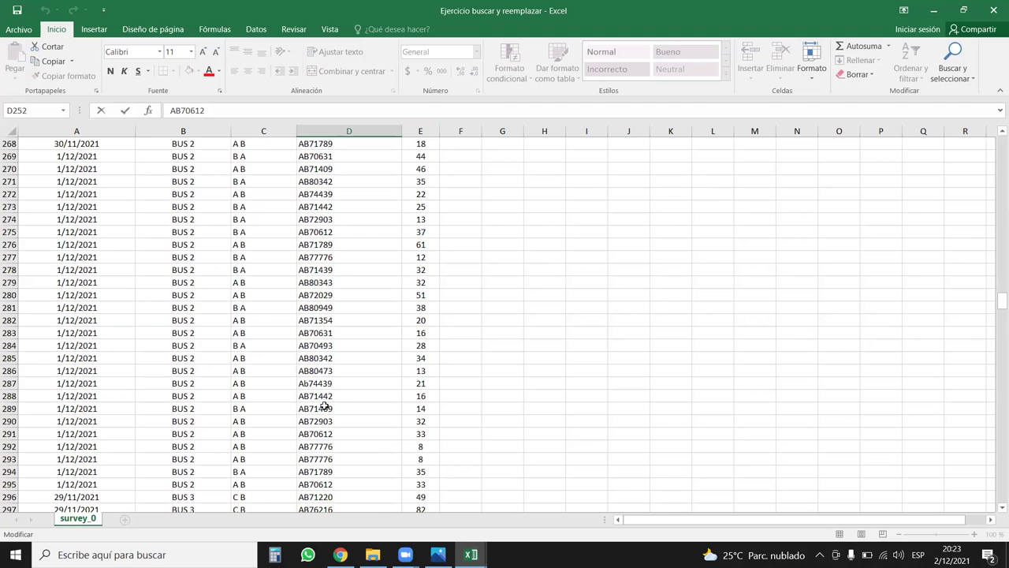
scroll(324, 407, "up", 6)
scroll(325, 407, "up", 12)
scroll(324, 406, "up", 5)
scroll(324, 406, "up", 5)
scroll(324, 406, "up", 7)
scroll(324, 406, "up", 10)
scroll(324, 406, "up", 6)
scroll(324, 406, "up", 5)
scroll(324, 406, "up", 11)
left_click_drag(1000, 189, 995, 111)
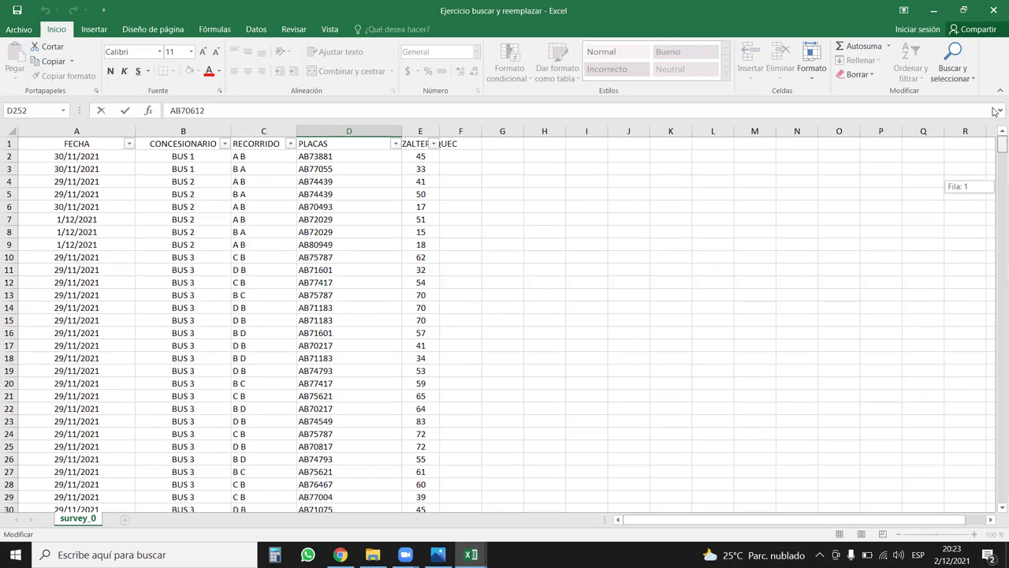
left_click(347, 131)
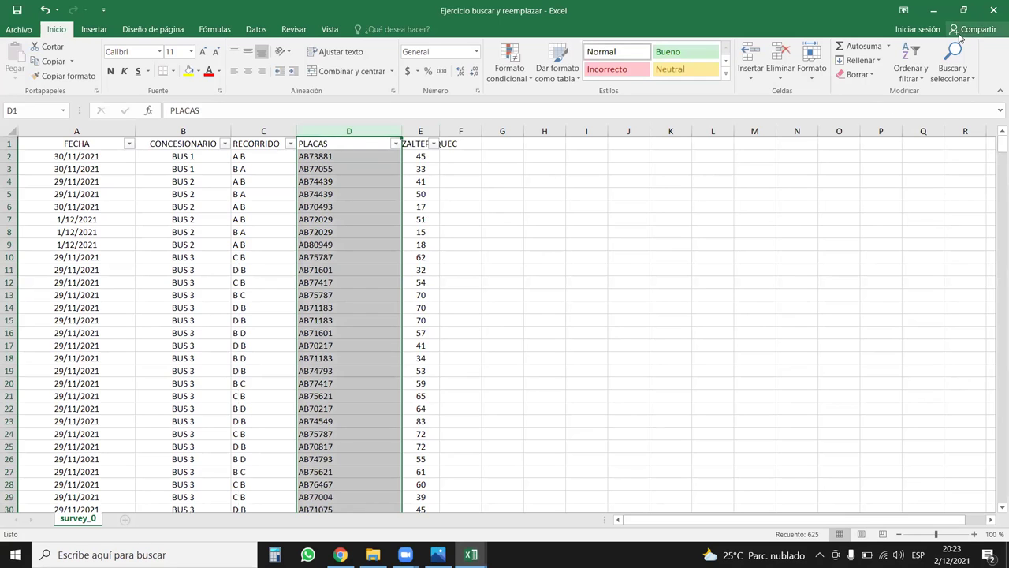
Replace all 'ab' with 'AB' in the PLACAS column, confirming the 623 replacements
left_click(955, 76)
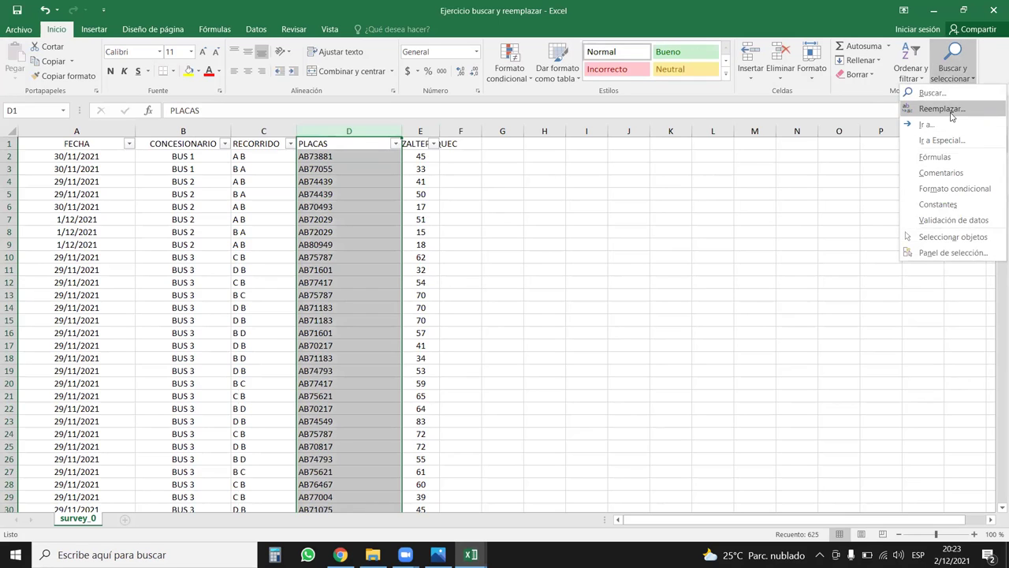
left_click(950, 111)
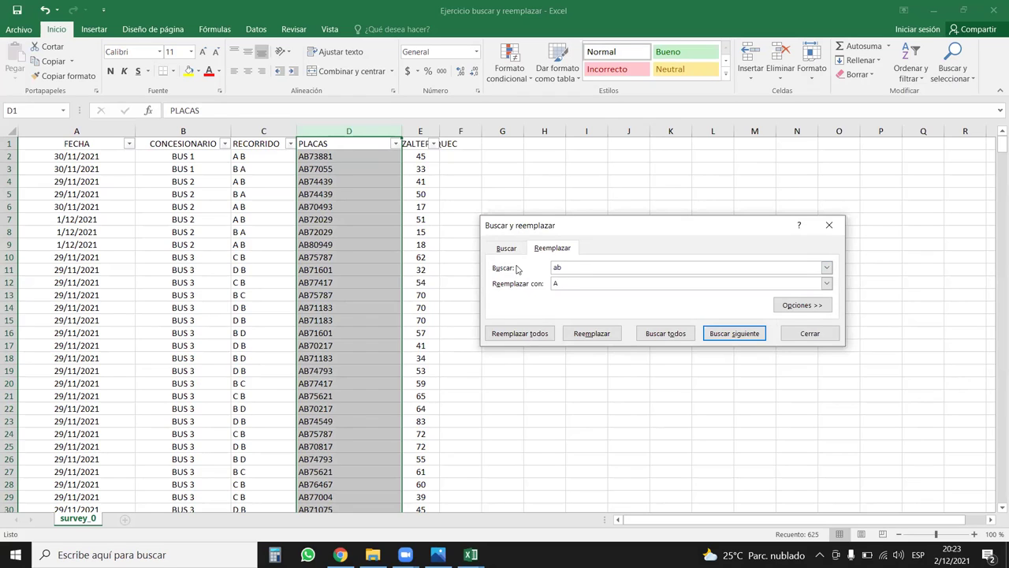
left_click(522, 335)
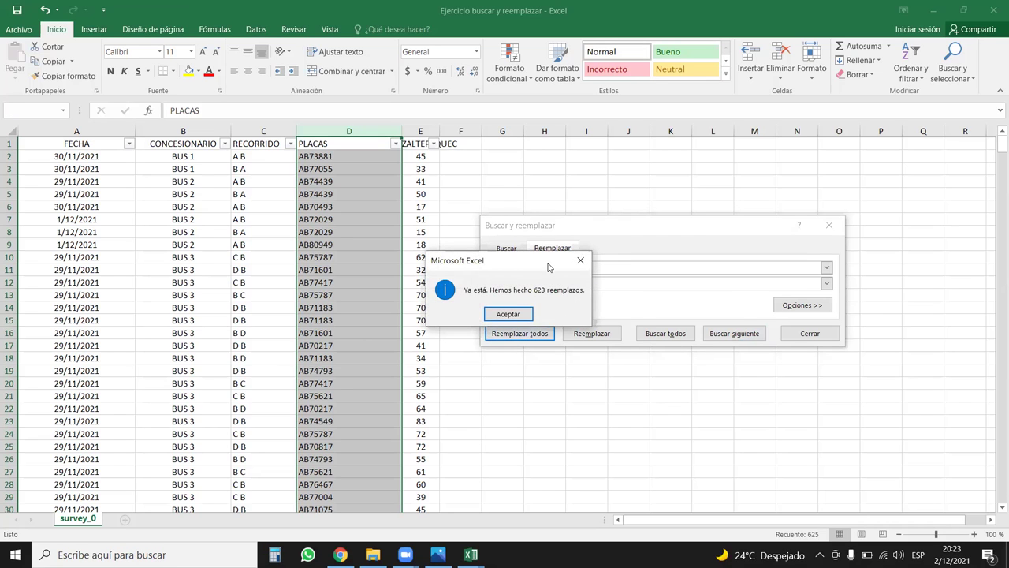
left_click(657, 354)
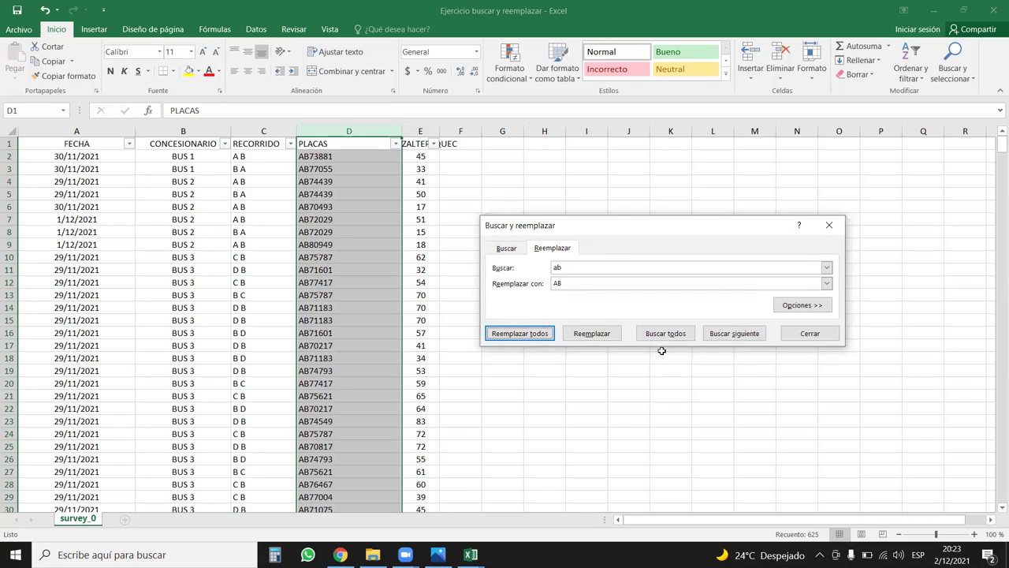
left_click(829, 225)
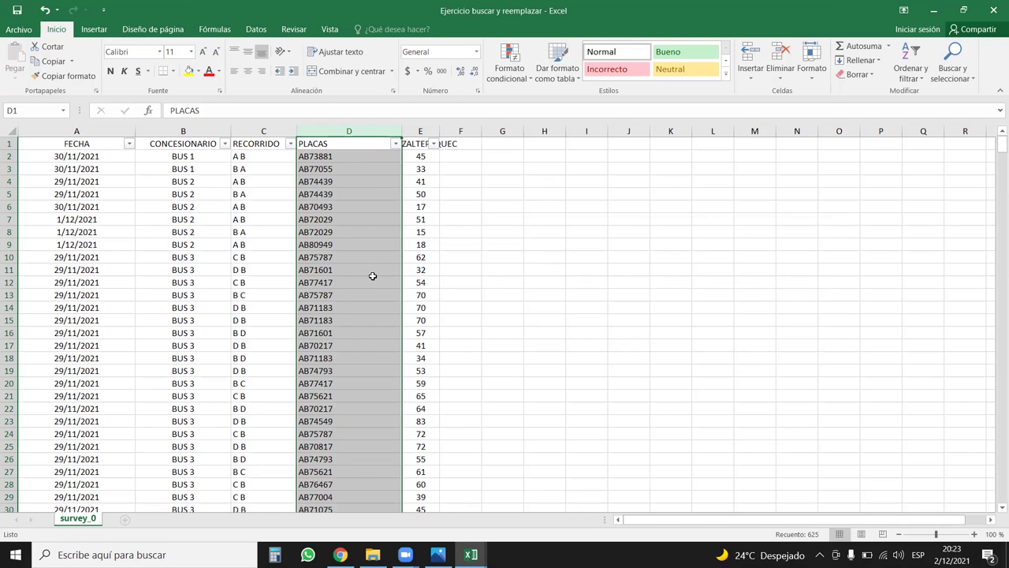
Change the plate in D7 to lowercase 'ab72029' as a test
left_click_drag(372, 276, 317, 224)
double_click(317, 223)
key("BackSpace")
key("BackSpace")
type("ab")
left_click(331, 257)
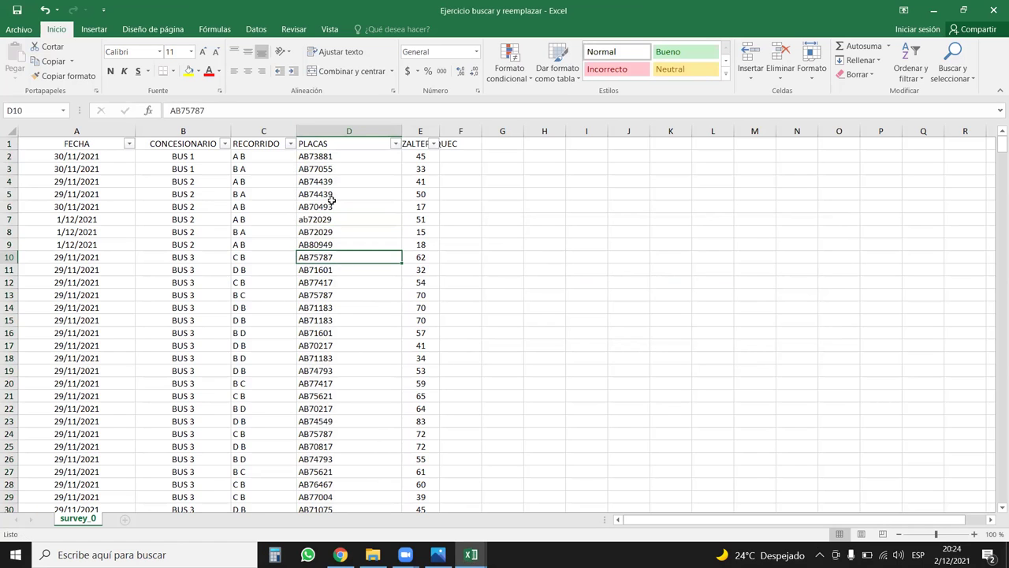
Run Reemplazar todos 'ab' → 'AB' on column D again so D7 becomes AB72029
left_click(348, 131)
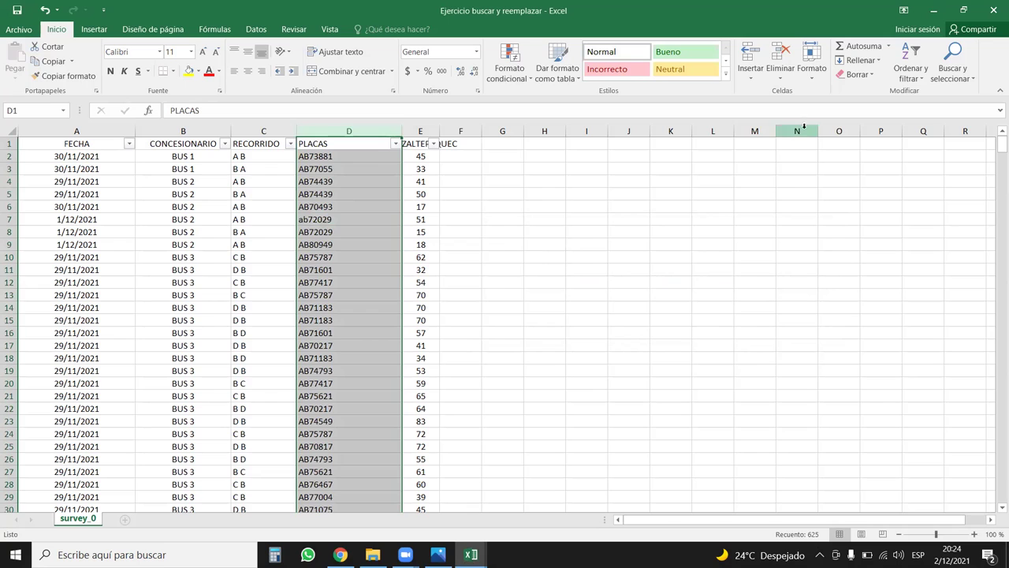
left_click(911, 73)
left_click(967, 73)
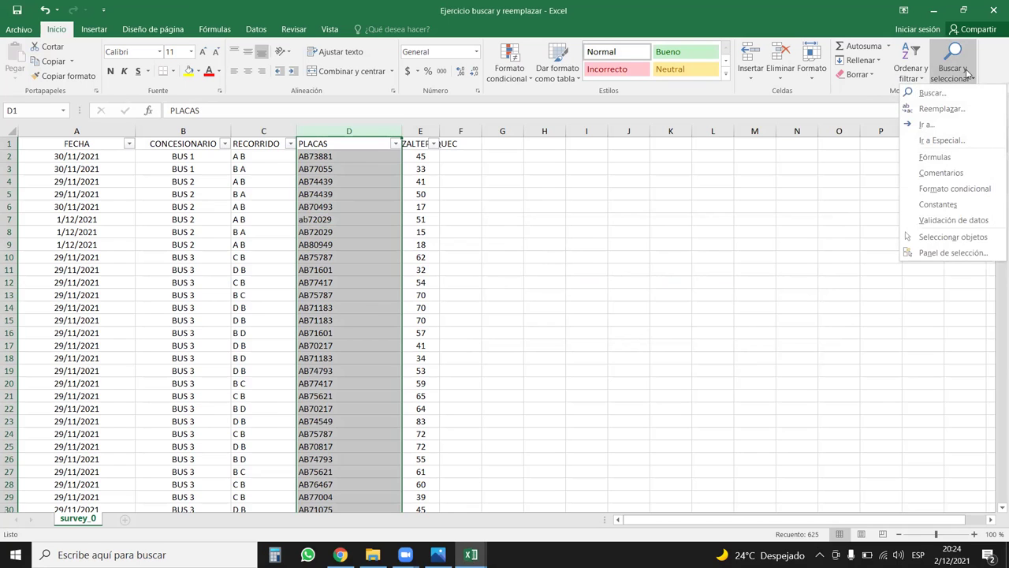
left_click(938, 108)
left_click(538, 348)
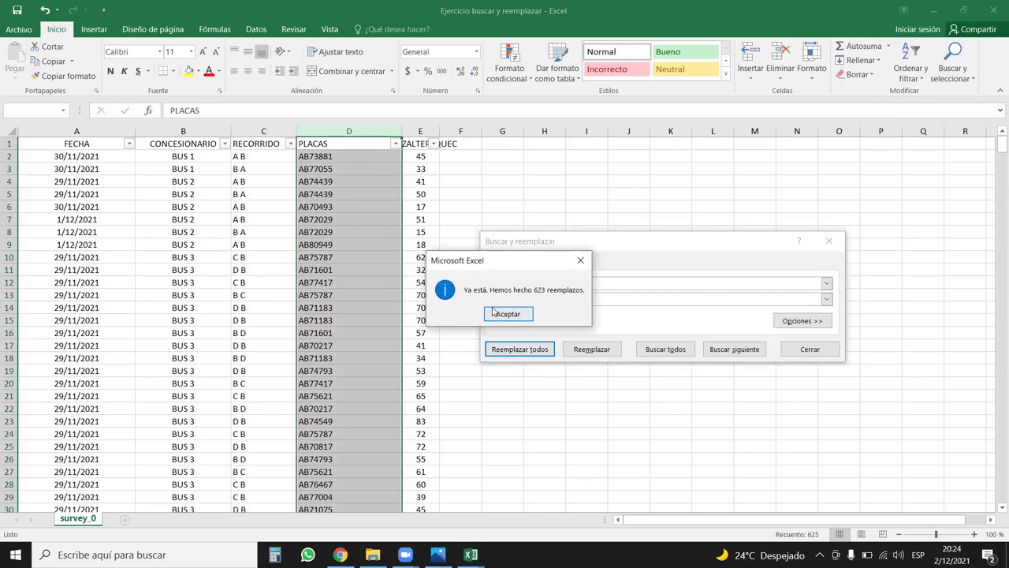
left_click(490, 312)
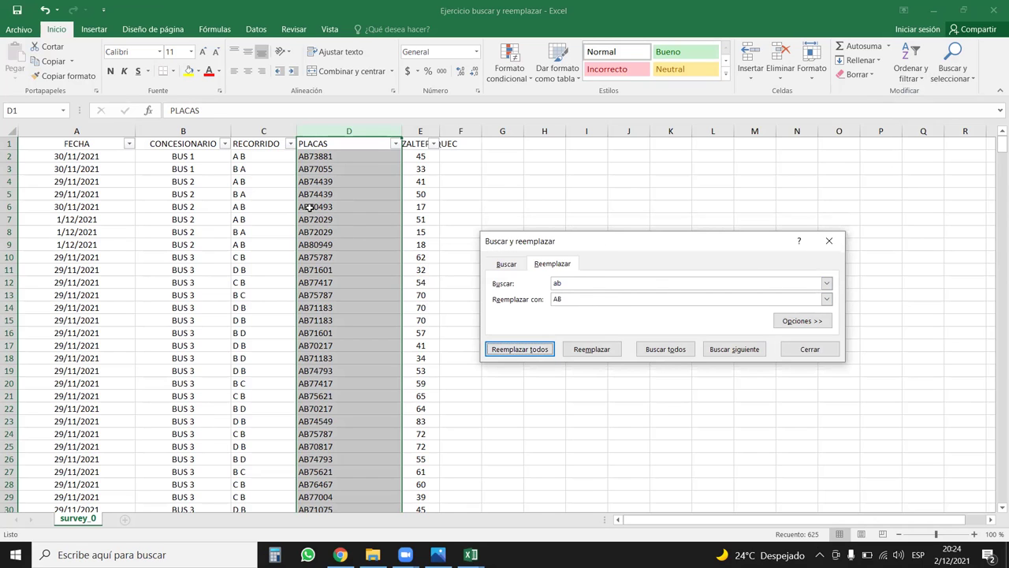
left_click(829, 241)
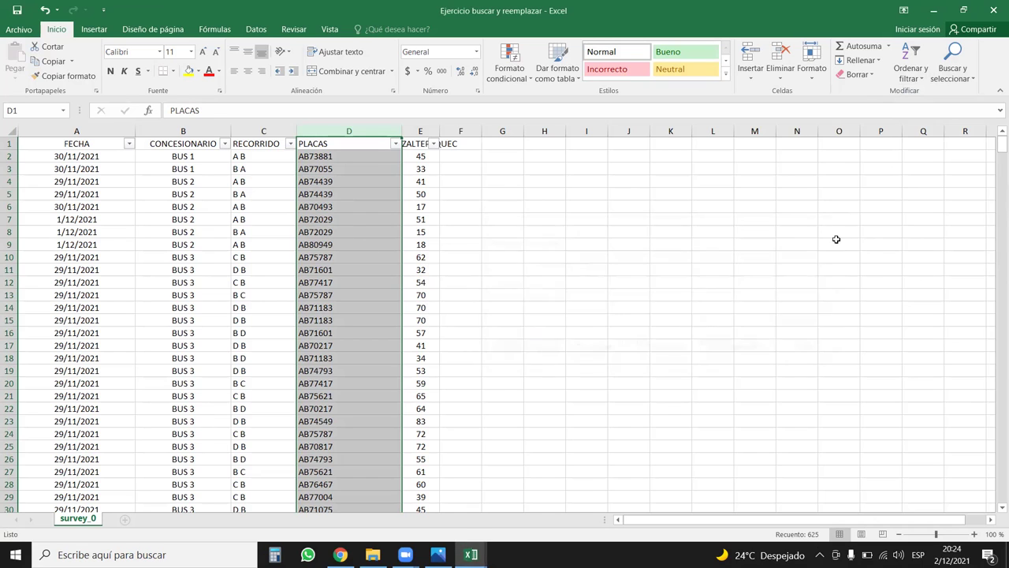
left_click(382, 320)
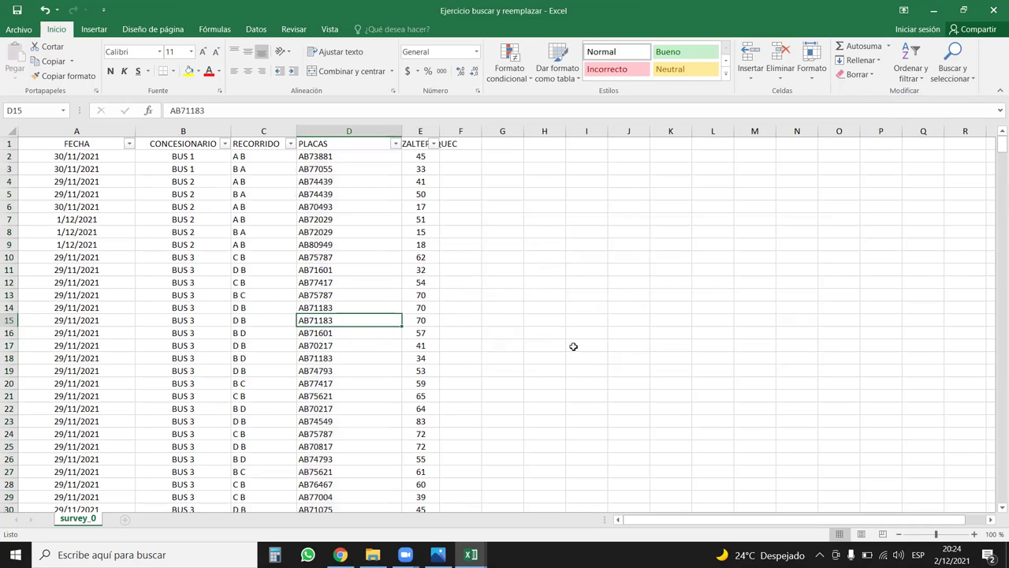
left_click(390, 128)
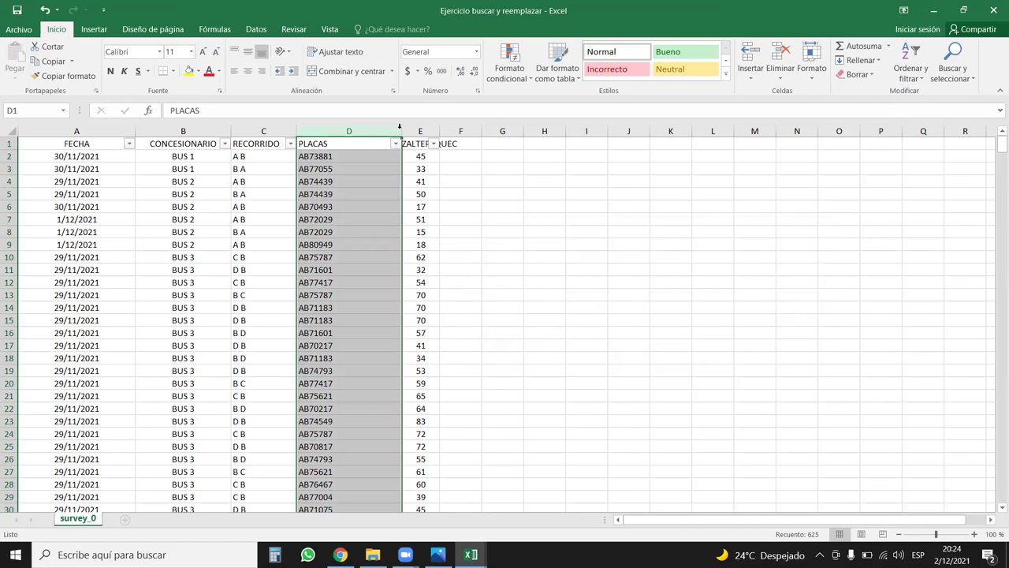
Replace the long column E header in E1 with ABORD
double_click(400, 130)
left_click_drag(379, 129, 419, 130)
left_click(390, 143)
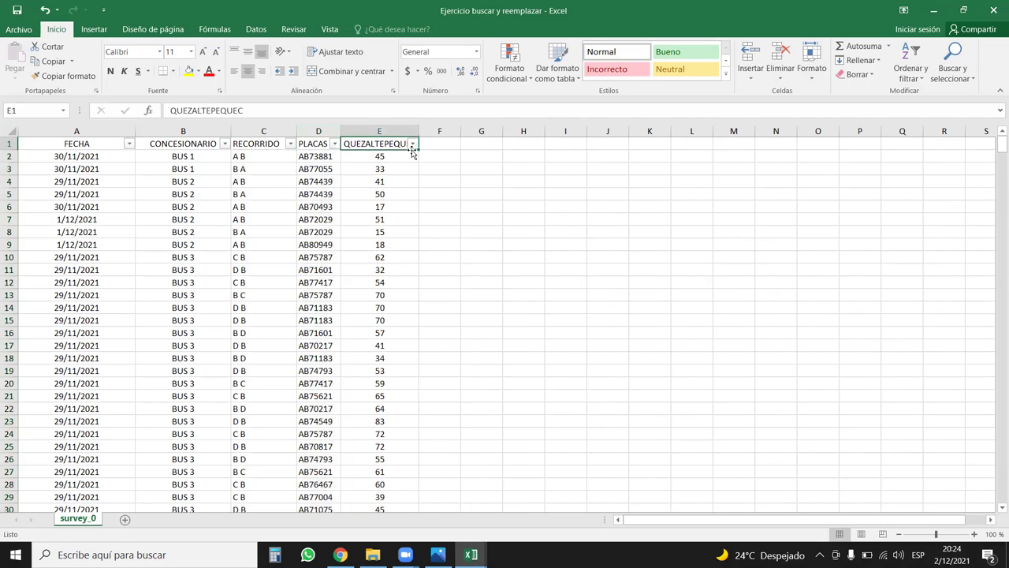
key("Delete")
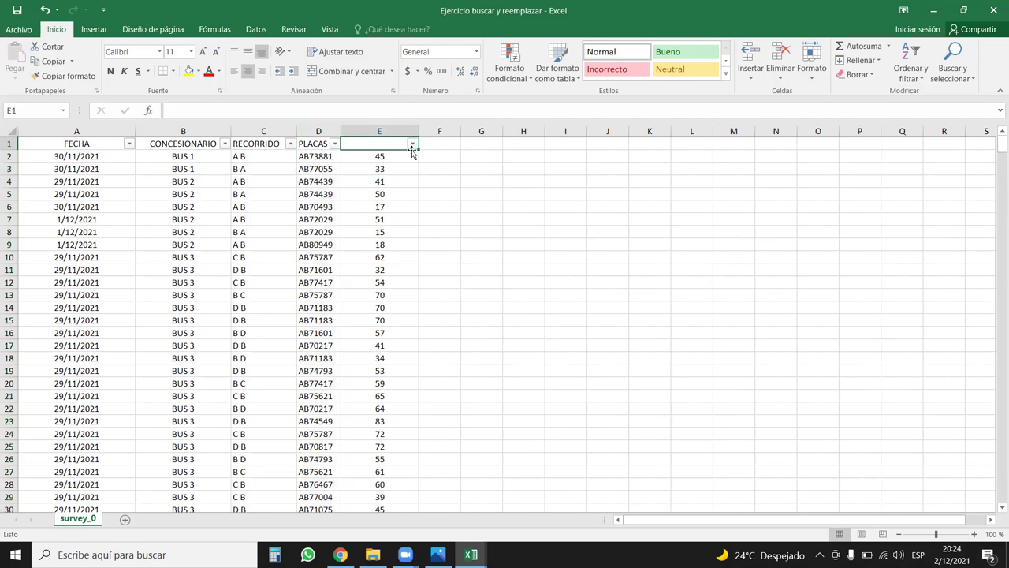
type("a")
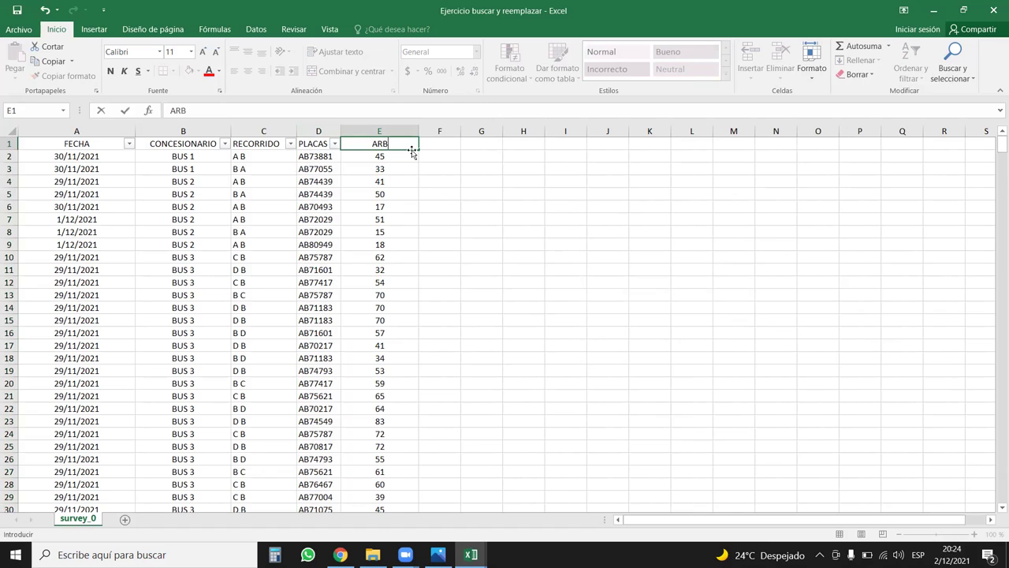
left_click(446, 186)
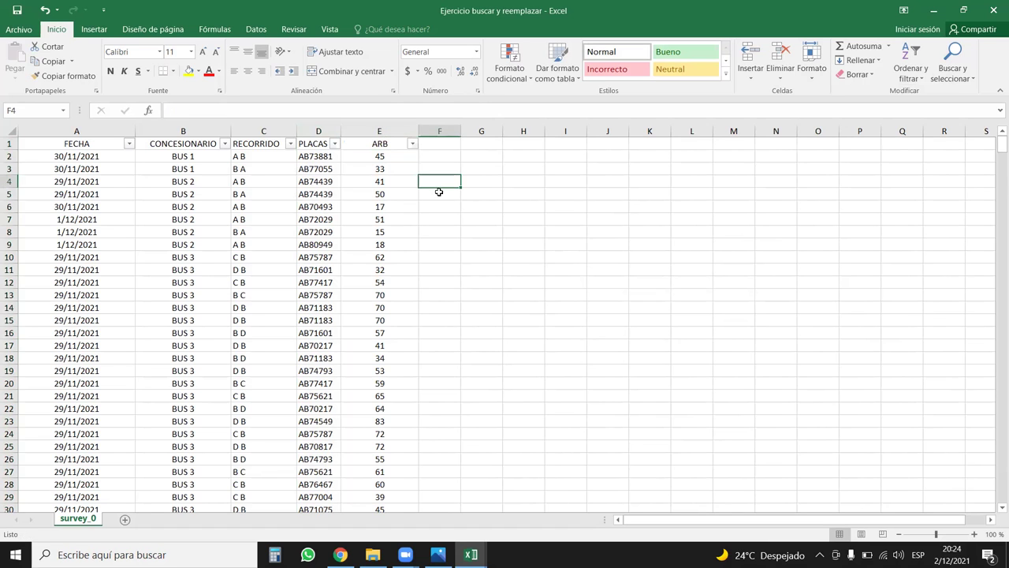
double_click(394, 142)
key("BackSpace")
key("BackSpace")
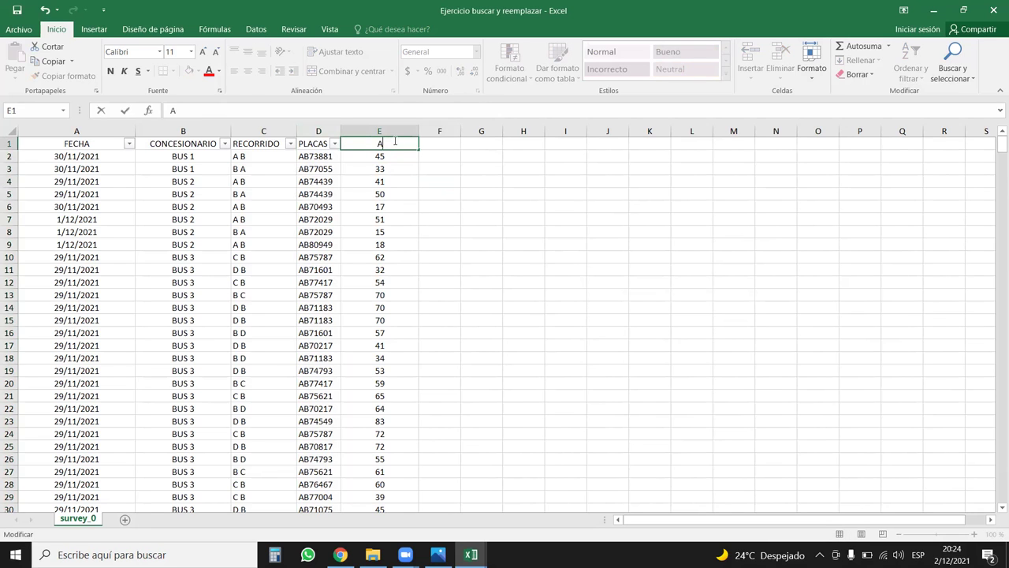
type("BORD")
key("Return")
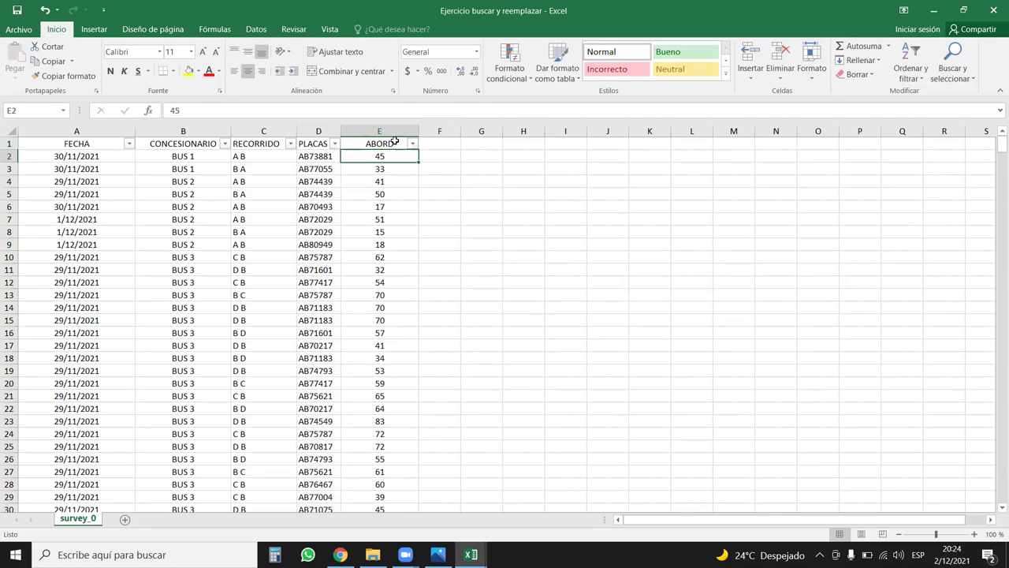
Widen column D and autofit column E to its contents
left_click_drag(340, 131, 365, 130)
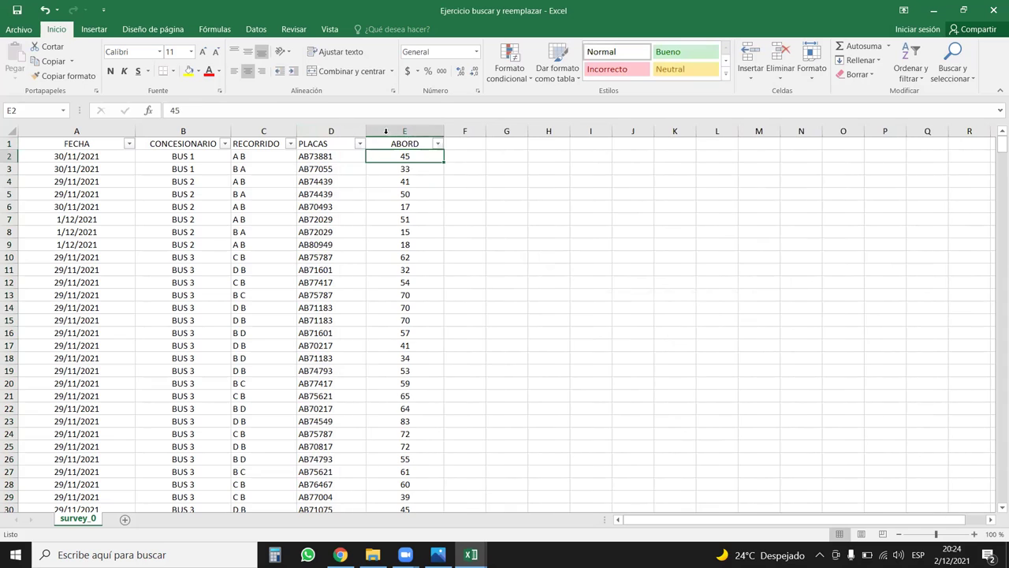
double_click(440, 130)
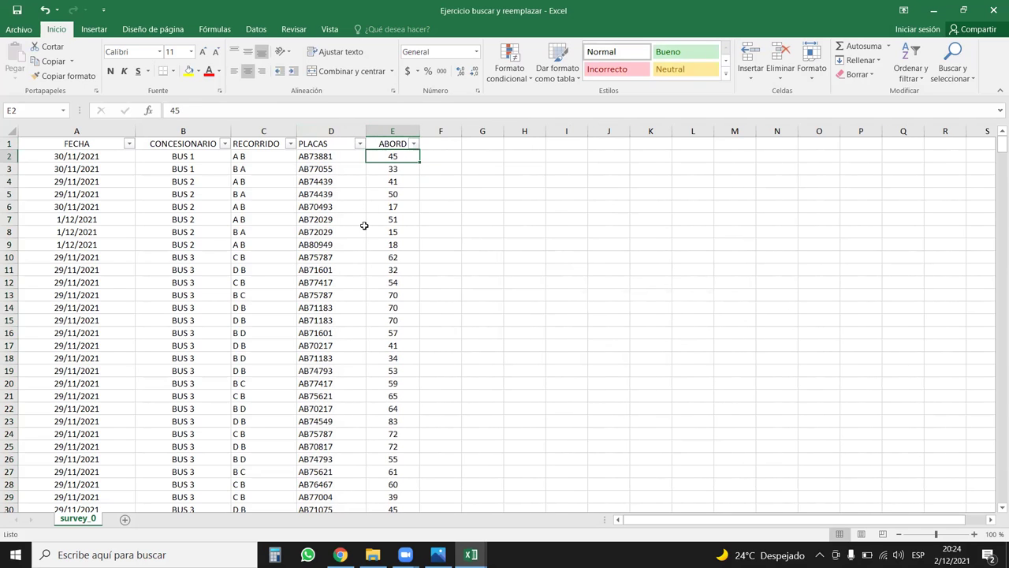
left_click(282, 128)
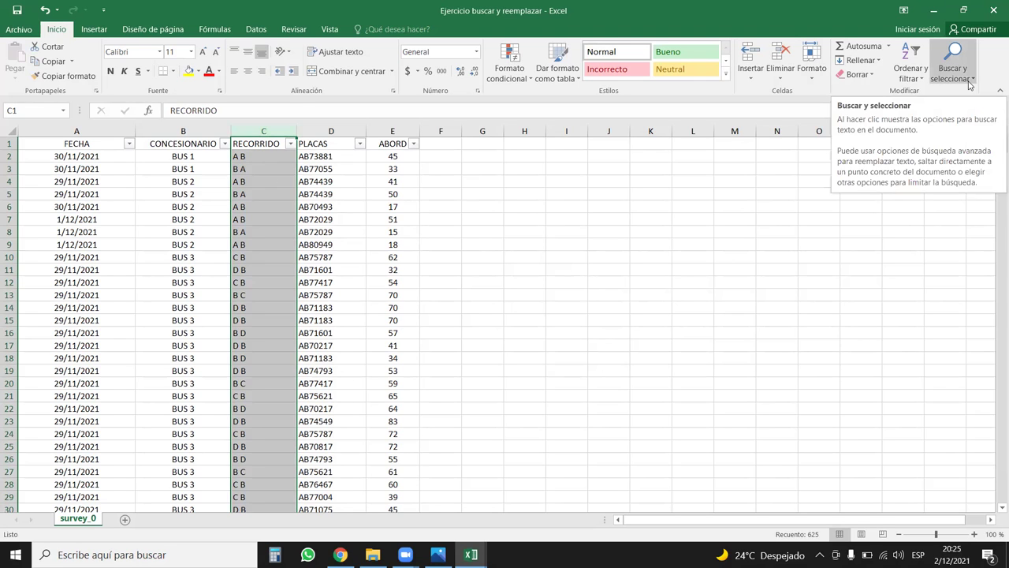
Replace every space in RECORRIDO with 'a' (624 replacements), turning A B into AaB
left_click(970, 79)
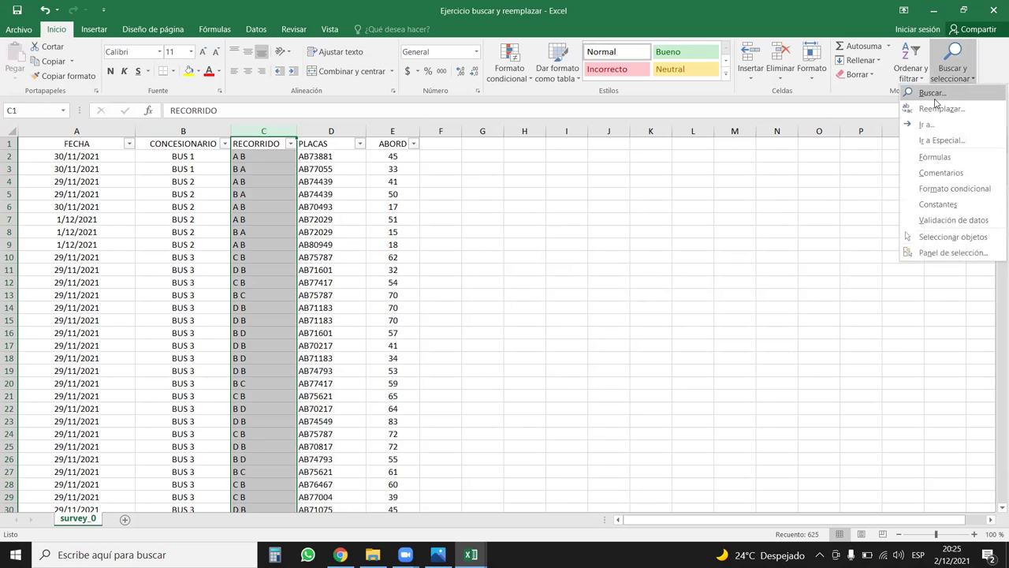
left_click(910, 123)
left_click(571, 299)
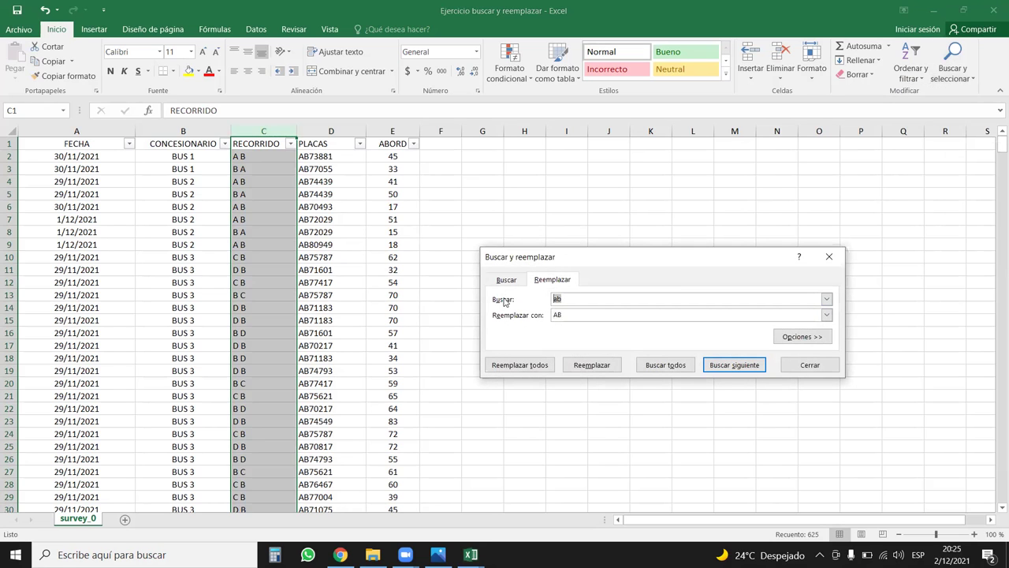
key("BackSpace")
left_click(619, 310)
key("BackSpace")
key("BackSpace")
key("BackSpace")
type("a")
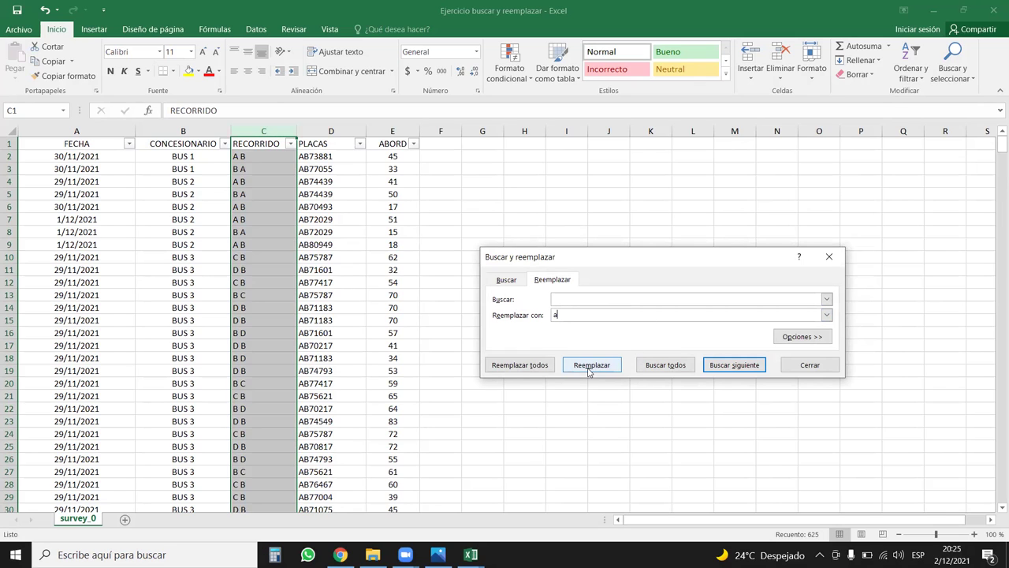
left_click(533, 365)
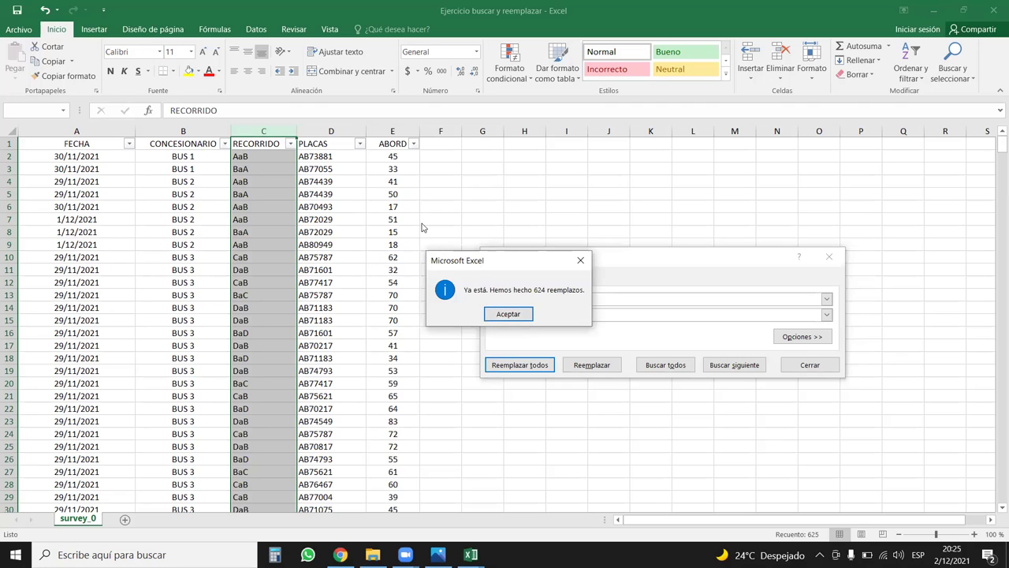
left_click(579, 261)
left_click(571, 299)
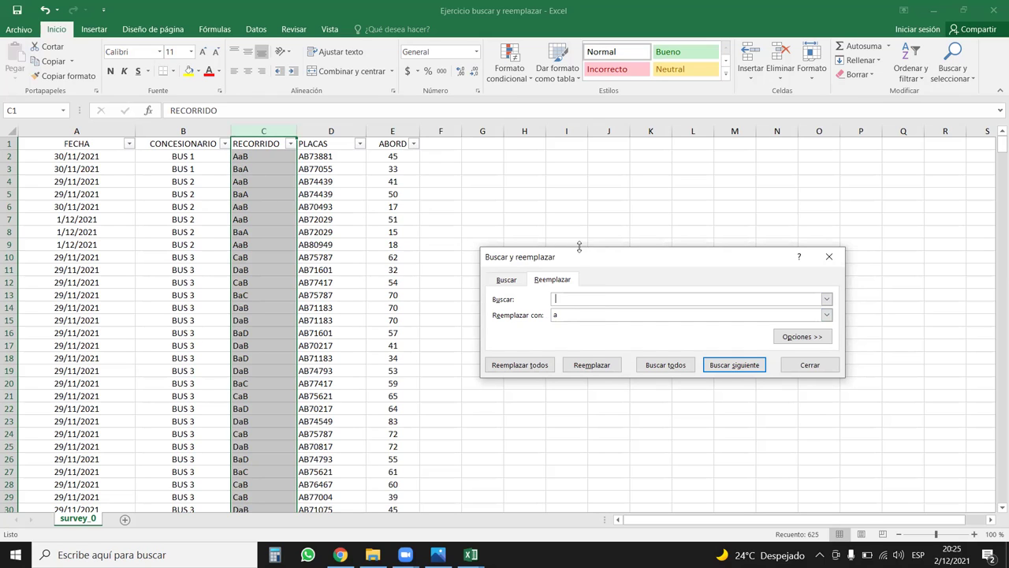
Redo the Replace All with ' a ' so all 624 RECORRIDO routes read like 'A a B'
left_click(828, 257)
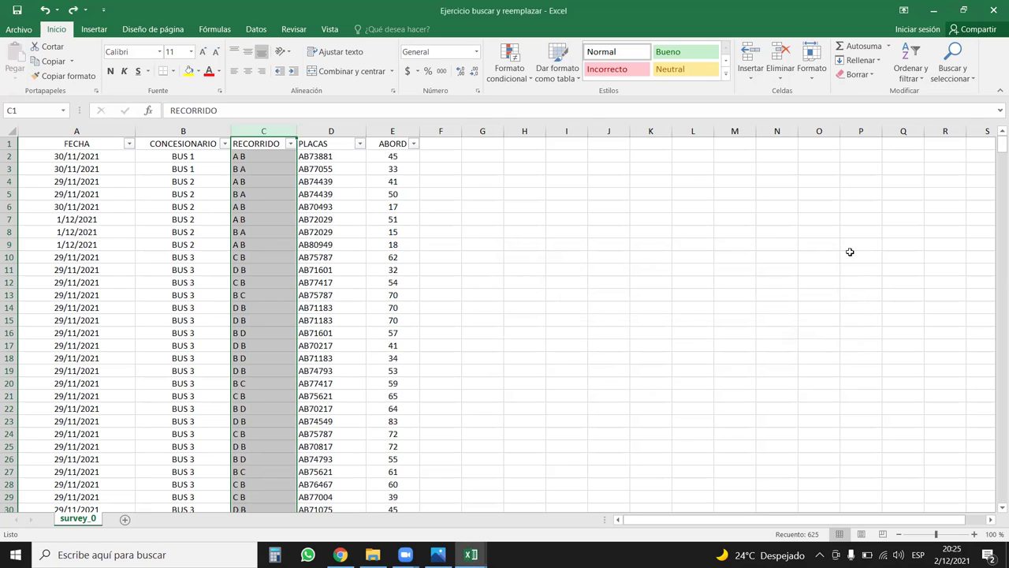
left_click(955, 71)
left_click(942, 110)
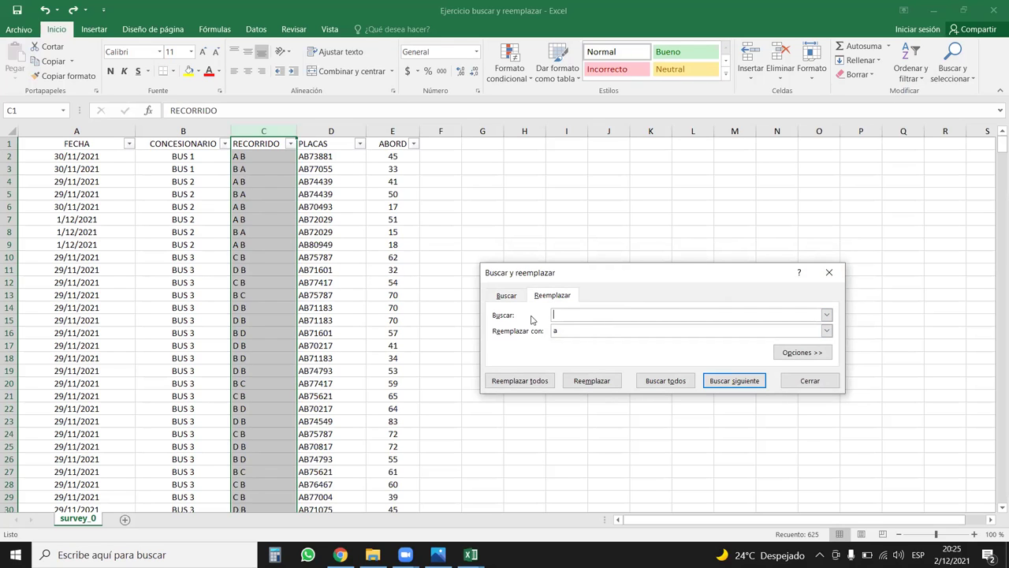
left_click(556, 330)
key("BackSpace")
type("a")
left_click(517, 386)
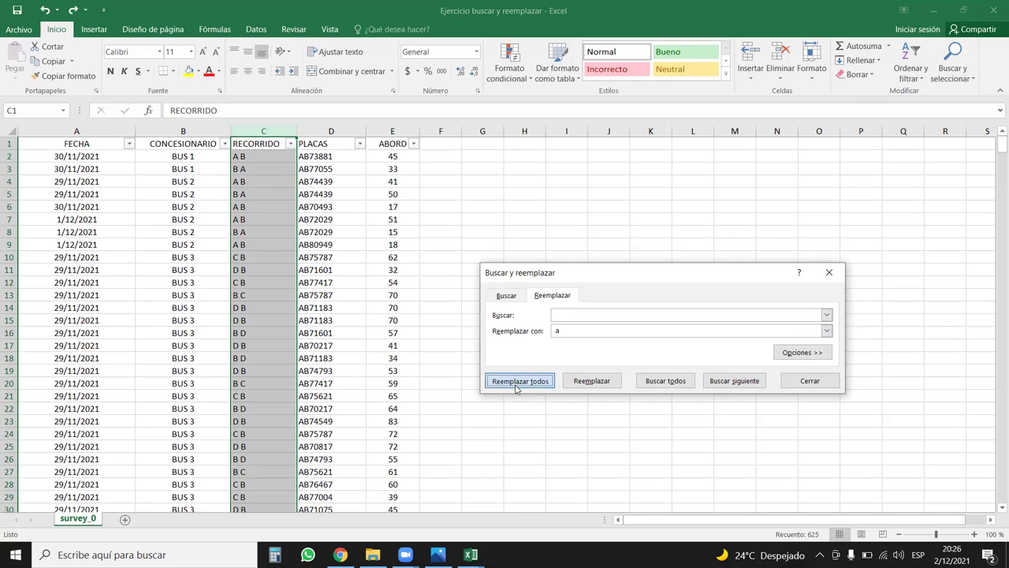
left_click(517, 385)
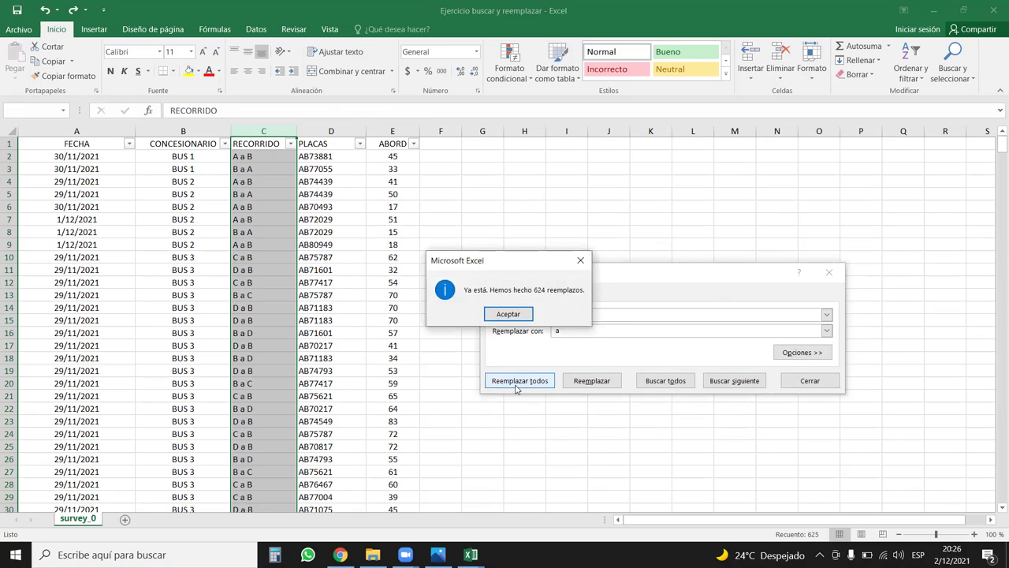
left_click(488, 312)
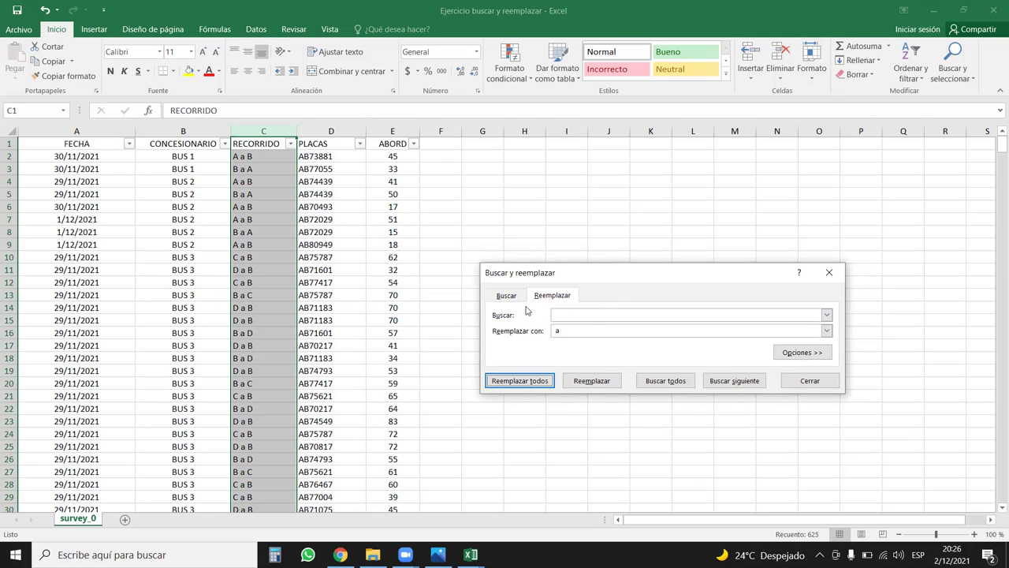
left_click(830, 272)
Centre-align the contents of table columns A through E
left_click_drag(77, 131, 393, 132)
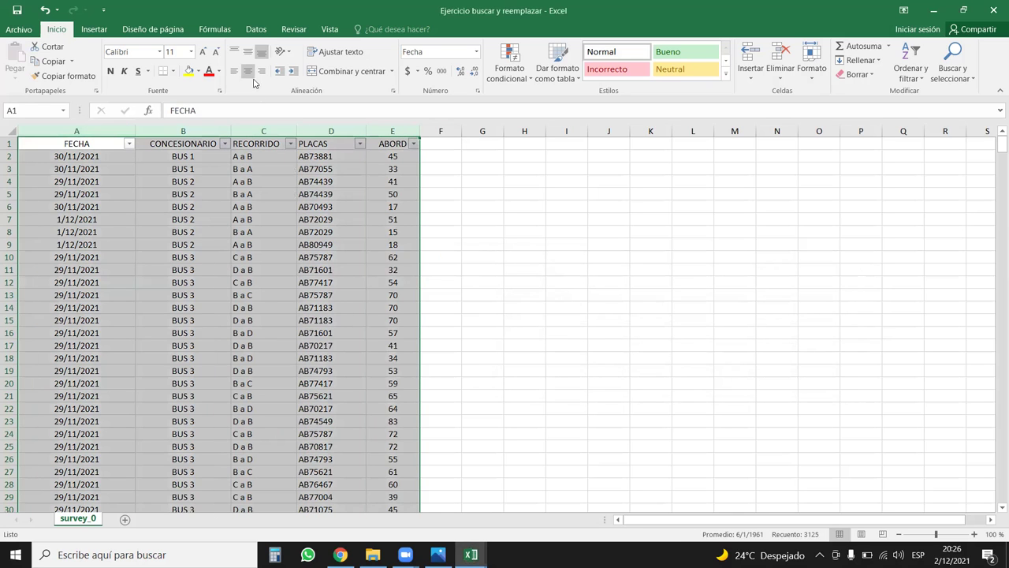
left_click(247, 72)
left_click(247, 72)
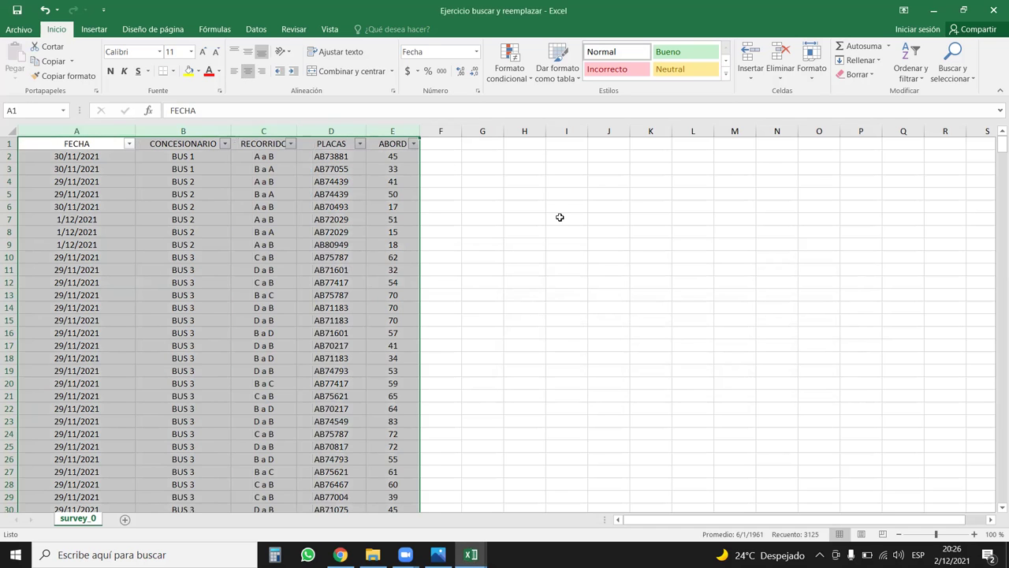
left_click(560, 219)
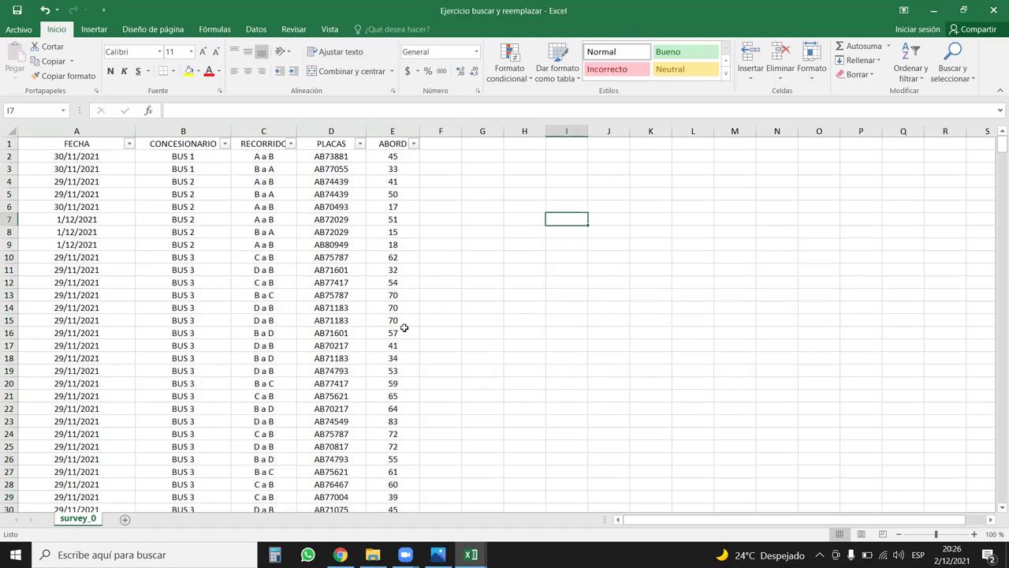
scroll(298, 288, "down", 1)
scroll(298, 289, "up", 1)
Filter CONCESIONARIO to BUS 1 and RECORRIDO to route A a B
left_click(226, 144)
left_click(92, 272)
left_click(96, 282)
left_click(165, 369)
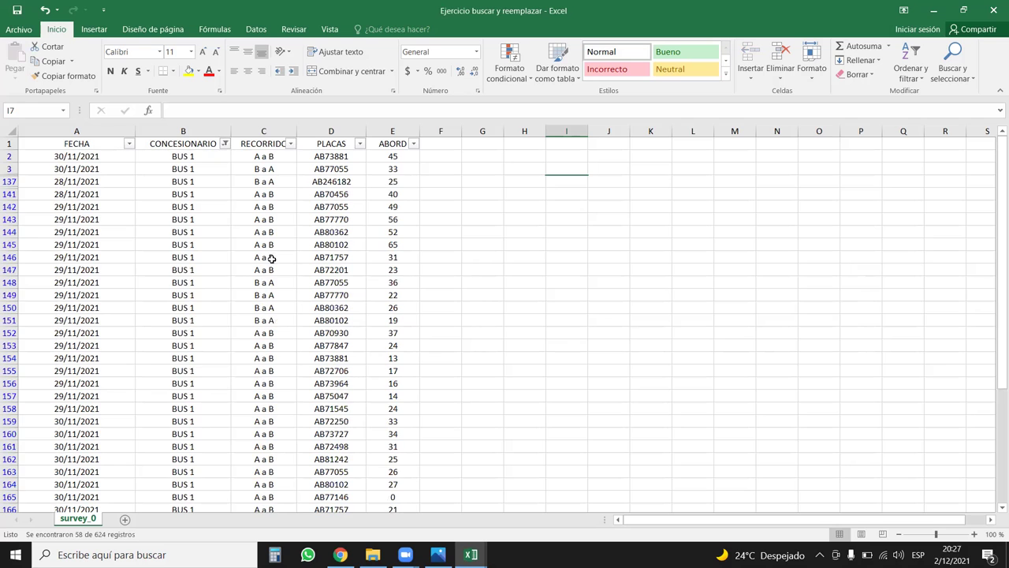
left_click(290, 143)
left_click(157, 272)
left_click(157, 281)
left_click(217, 371)
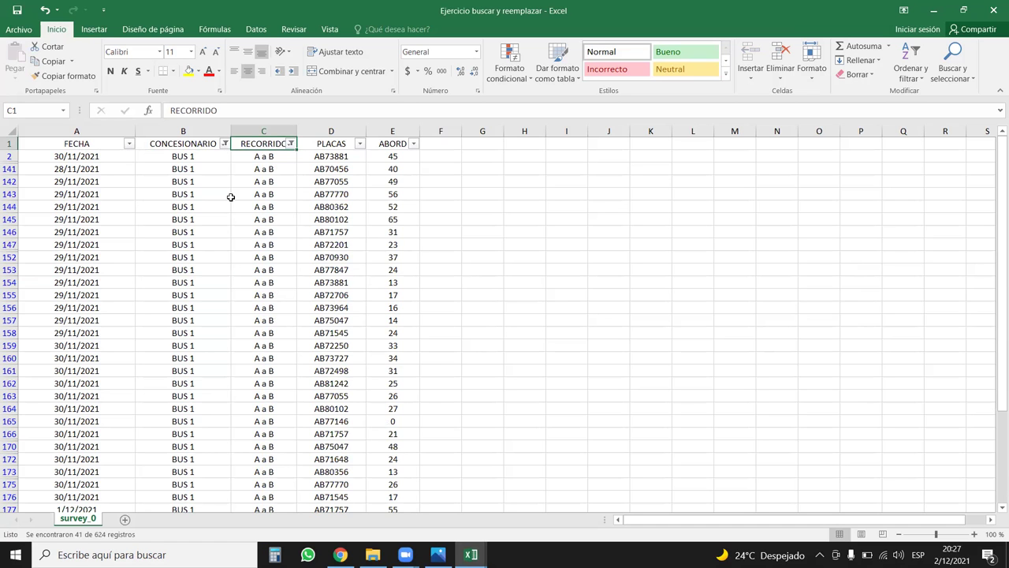
scroll(230, 201, "down", 4)
scroll(231, 201, "down", 5)
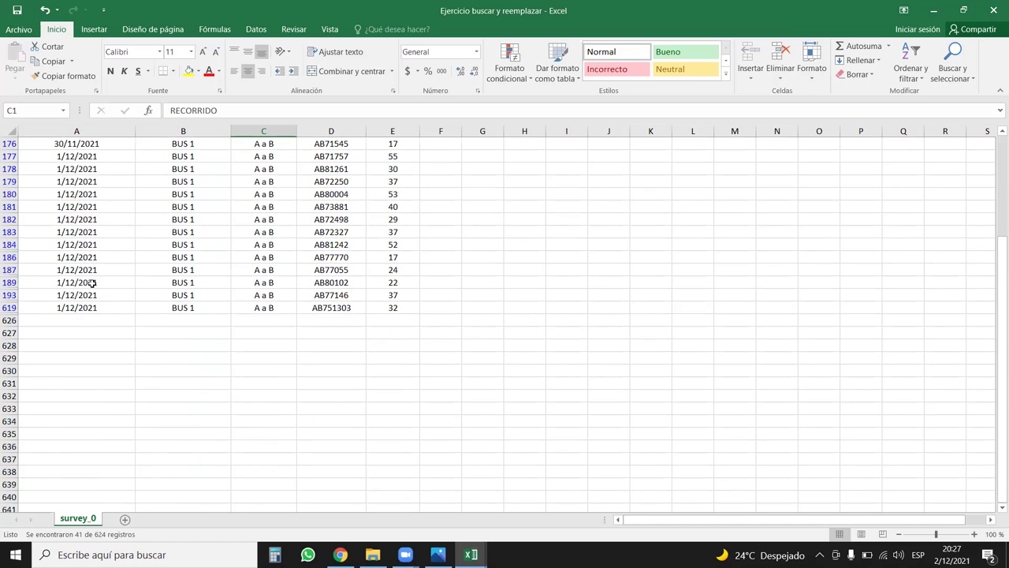
scroll(93, 276, "up", 5)
scroll(96, 272, "up", 5)
Filter FECHA to the diciembre date 1/12/2021, leaving 13 records
left_click(128, 144)
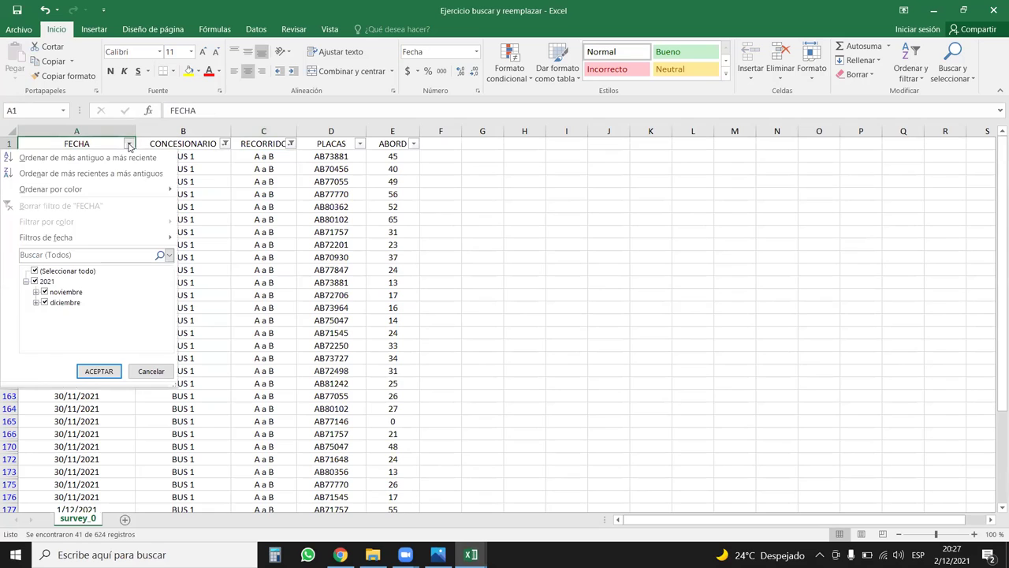
left_click(35, 270)
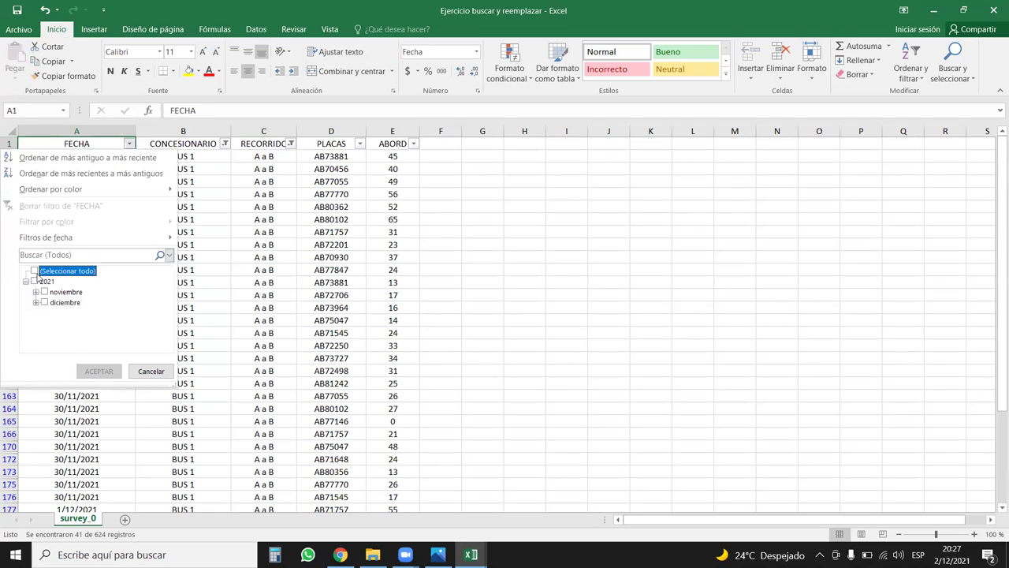
left_click(44, 302)
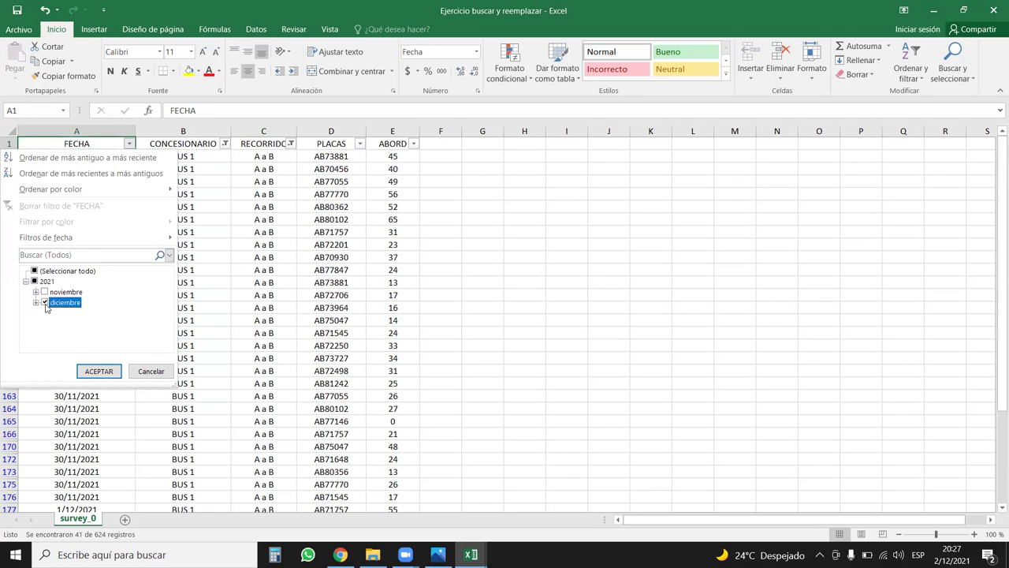
left_click(35, 303)
left_click(103, 372)
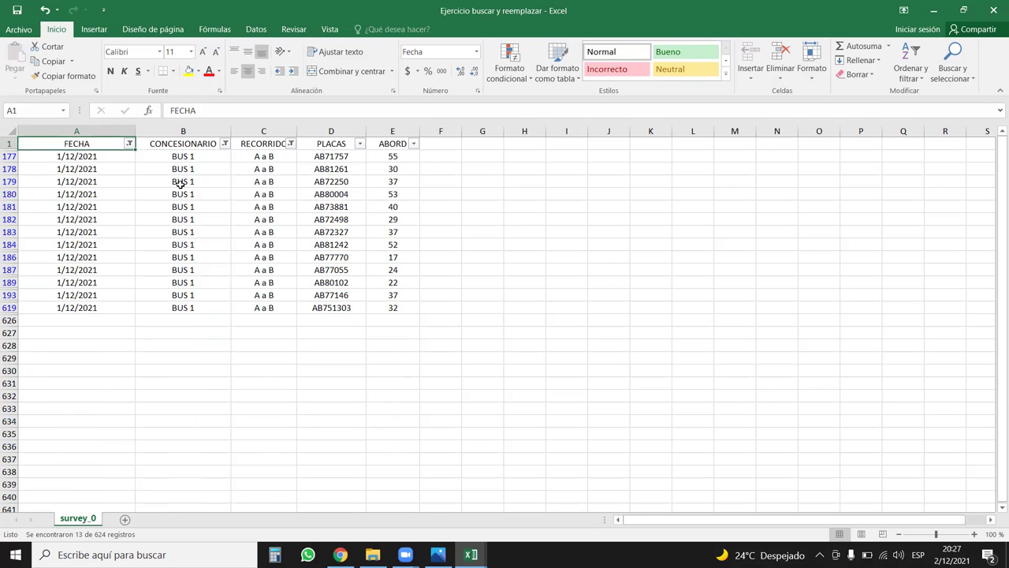
left_click_drag(191, 157, 184, 305)
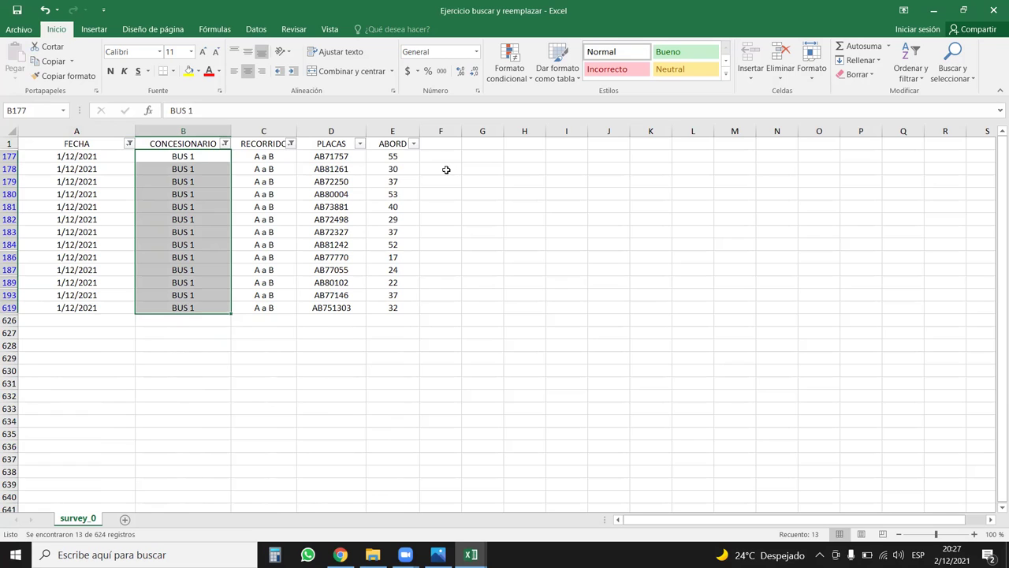
left_click_drag(397, 154, 392, 308)
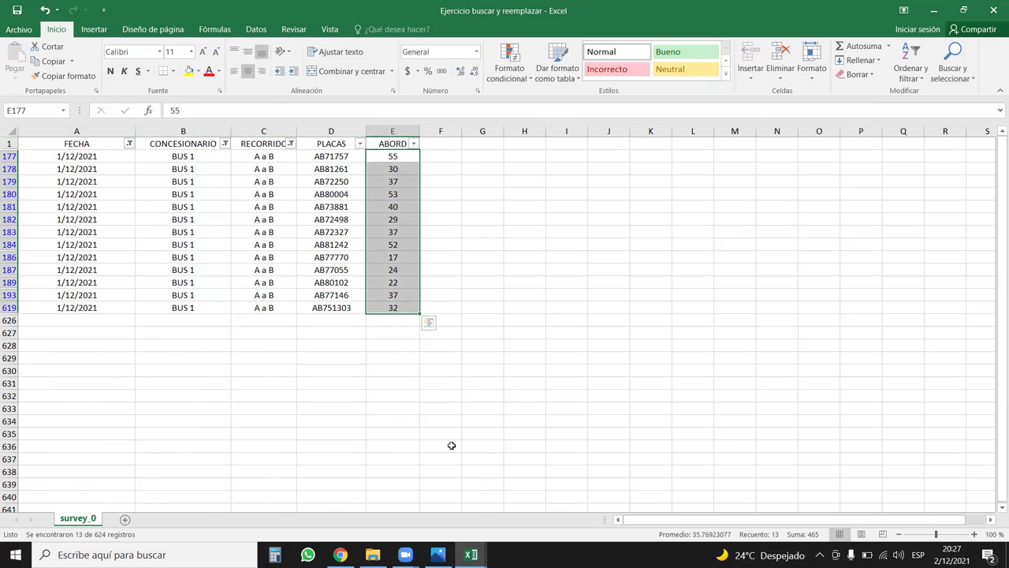
left_click(348, 128)
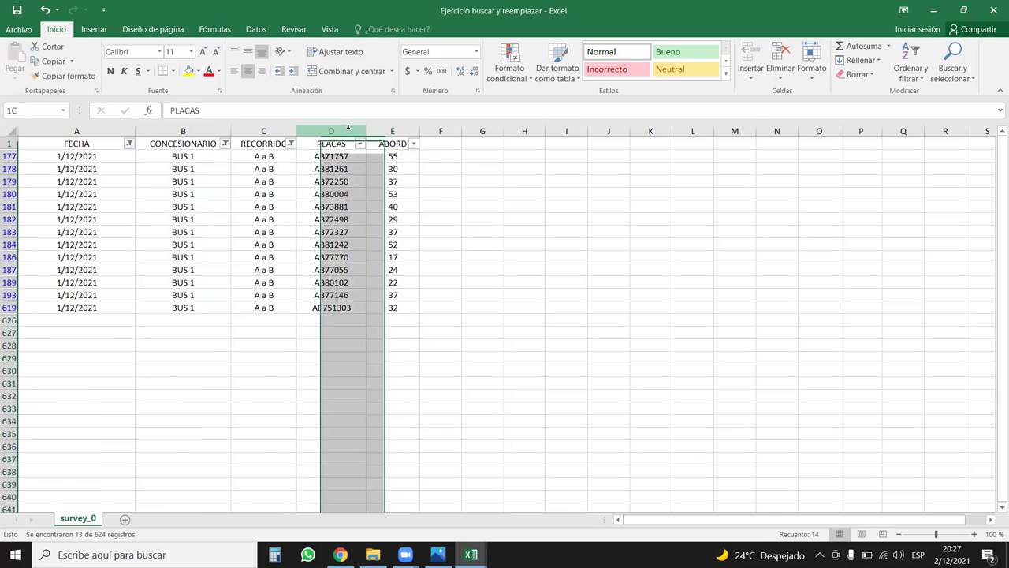
left_click(359, 143)
mouse_move(355, 290)
left_mouse_down()
mouse_move(360, 322)
mouse_move(356, 292)
left_mouse_up()
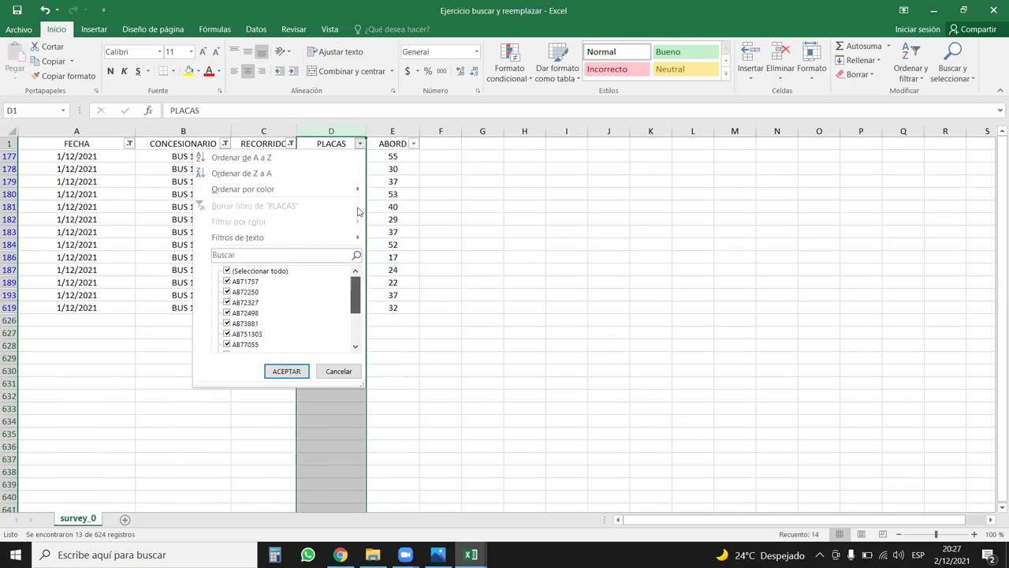
left_click(367, 142)
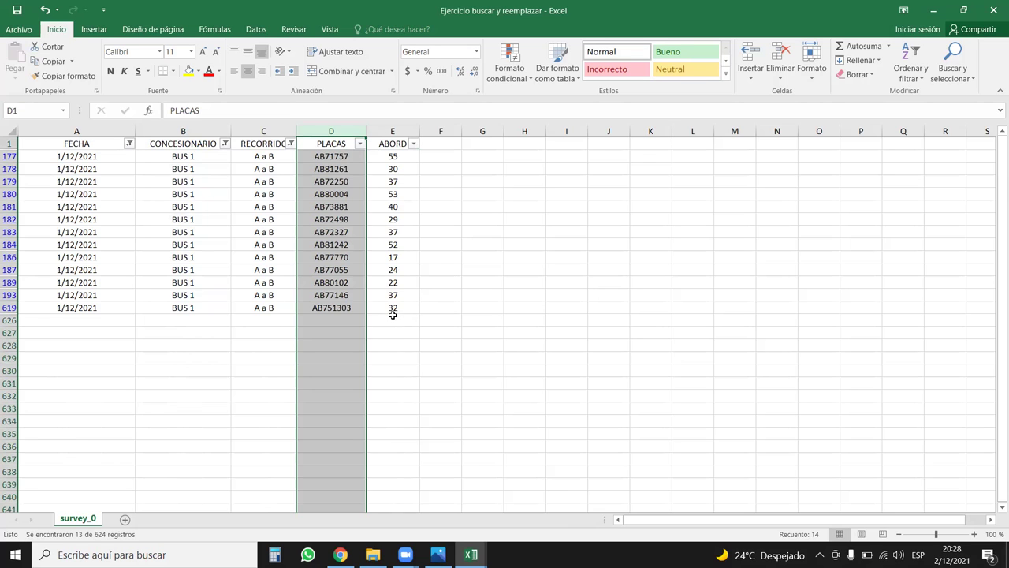
left_click(347, 282)
mouse_move(341, 307)
left_mouse_down()
mouse_move(339, 144)
mouse_move(344, 156)
left_mouse_up()
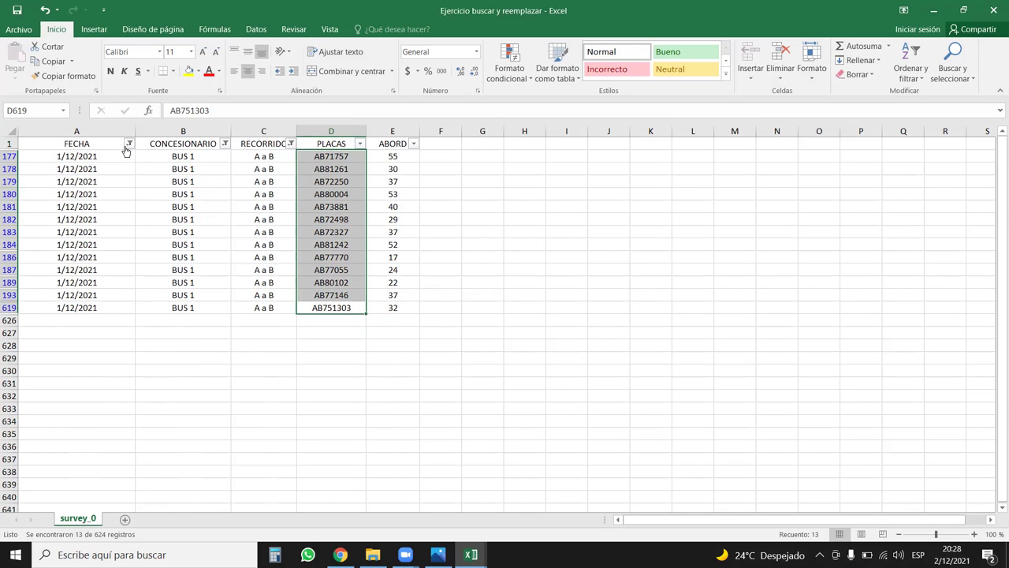
left_click_drag(124, 147, 376, 136)
Remove all filters with Ordenar y filtrar > Borrar so BUS 1, 2 and 3 trips show
left_click(911, 71)
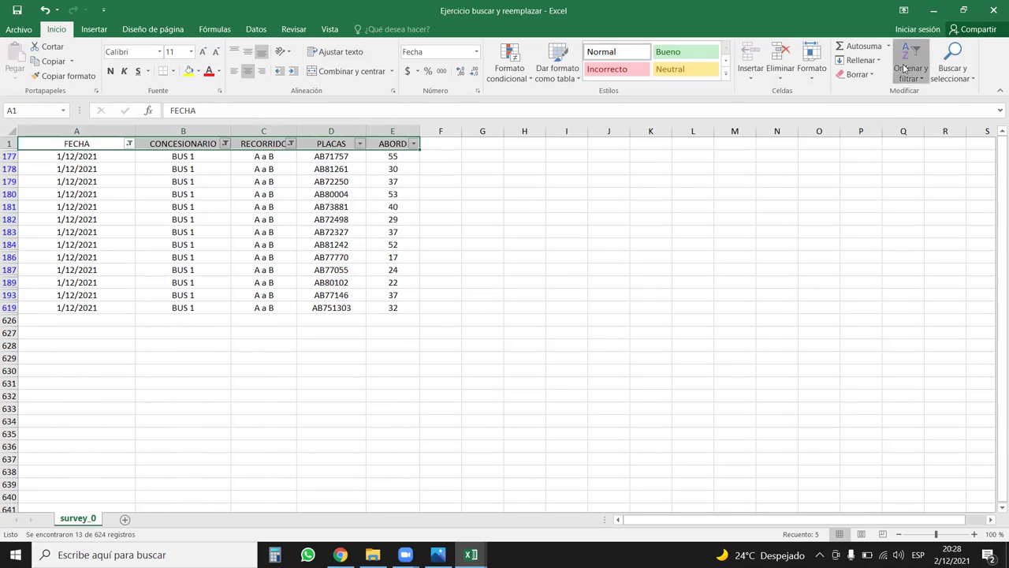
left_click(840, 169)
left_click(263, 231)
scroll(264, 227, "down", 5)
scroll(263, 227, "up", 5)
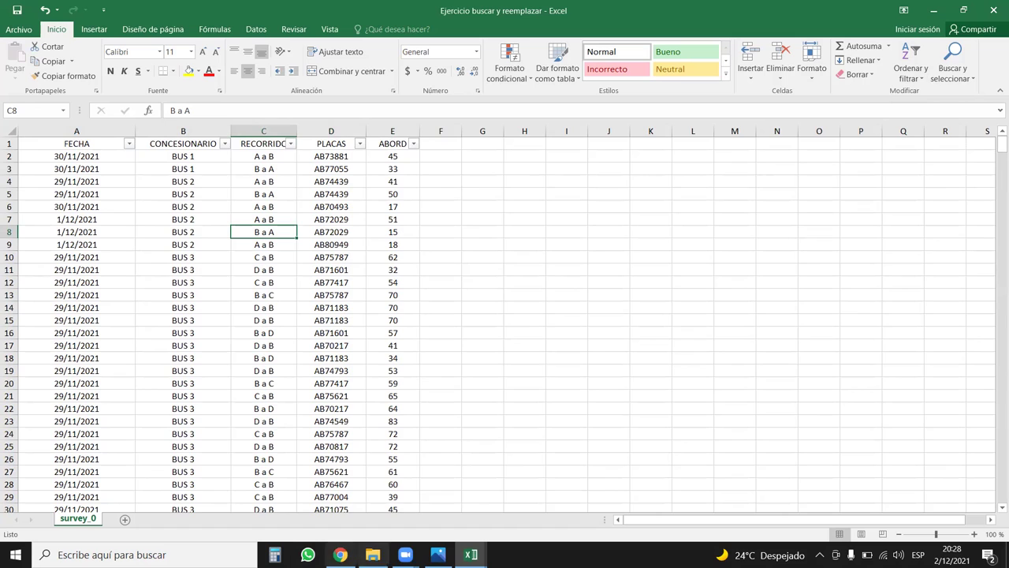
left_click(443, 499)
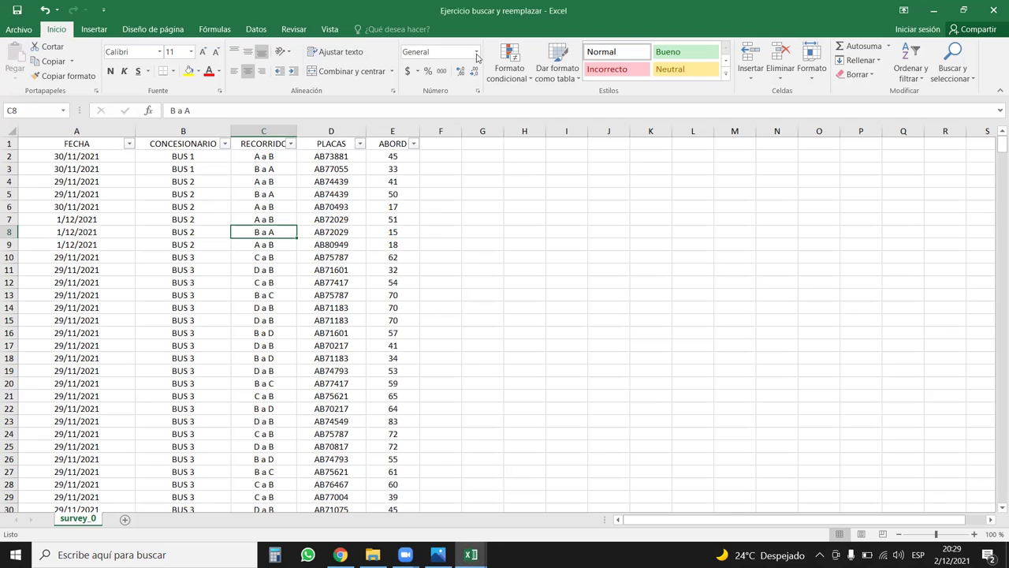
key("alt+o")
key("a")
key("j")
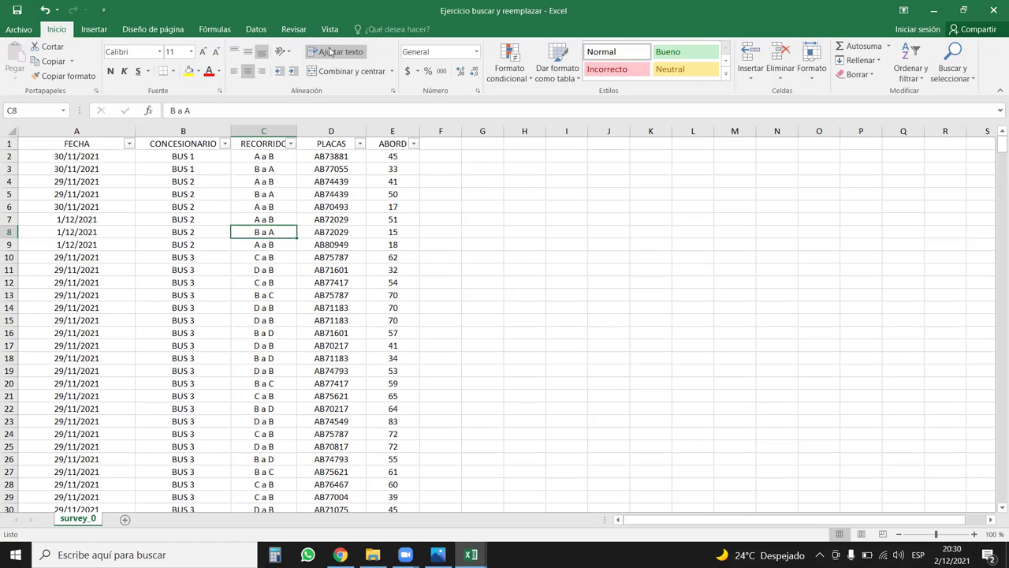
left_click(331, 51)
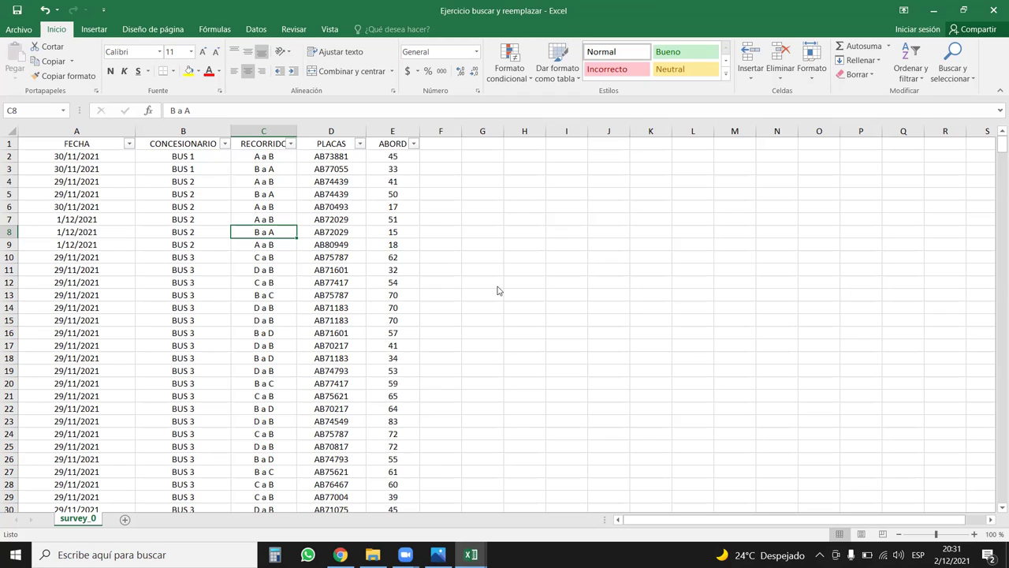
key("ctrl+b")
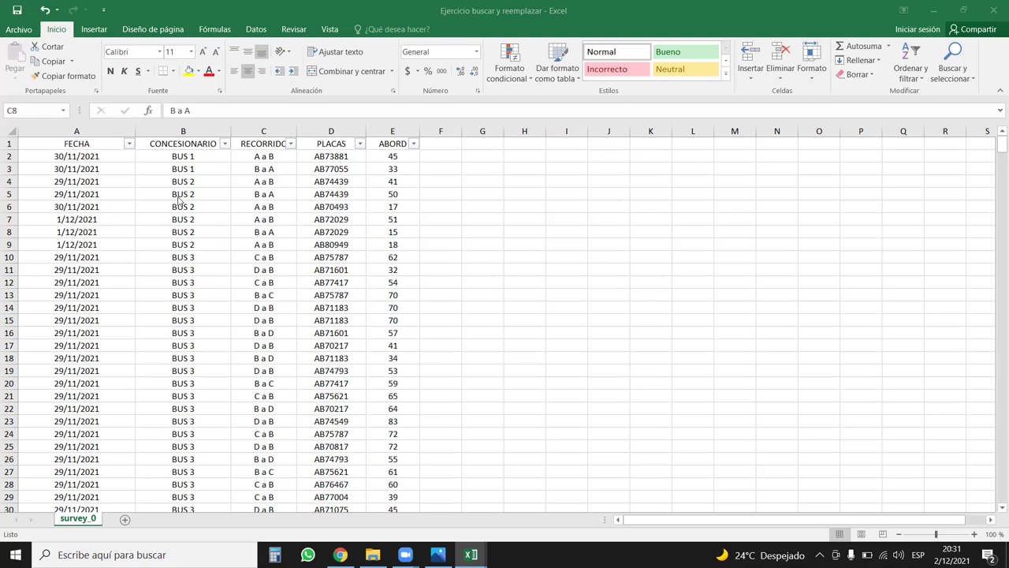
left_click(197, 122)
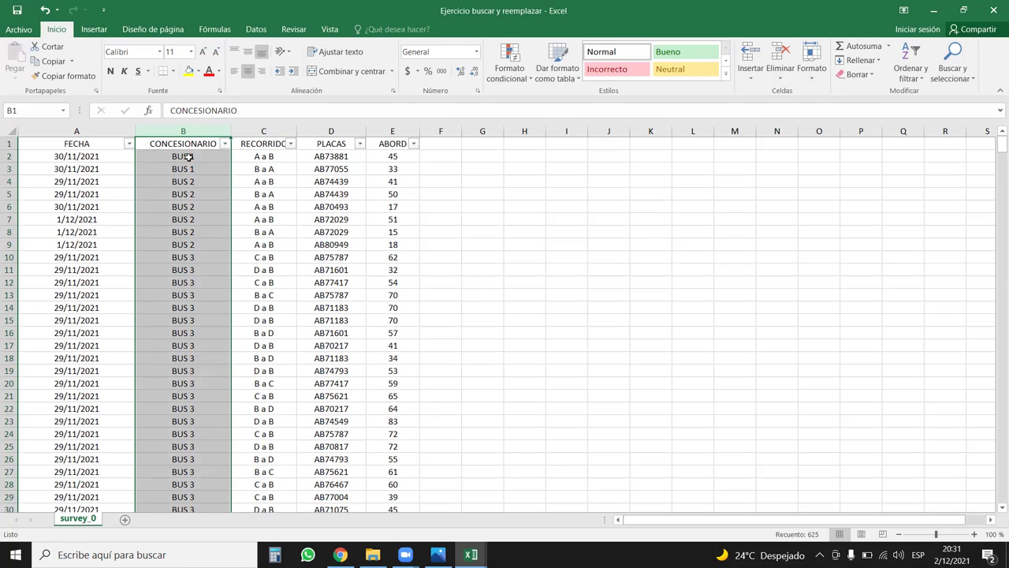
left_click(209, 181)
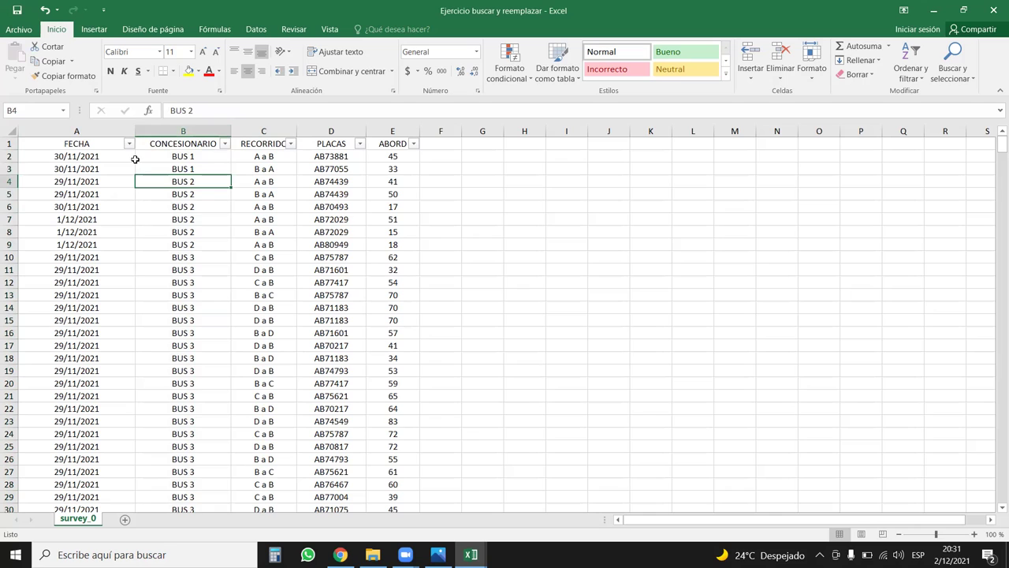
left_click(225, 143)
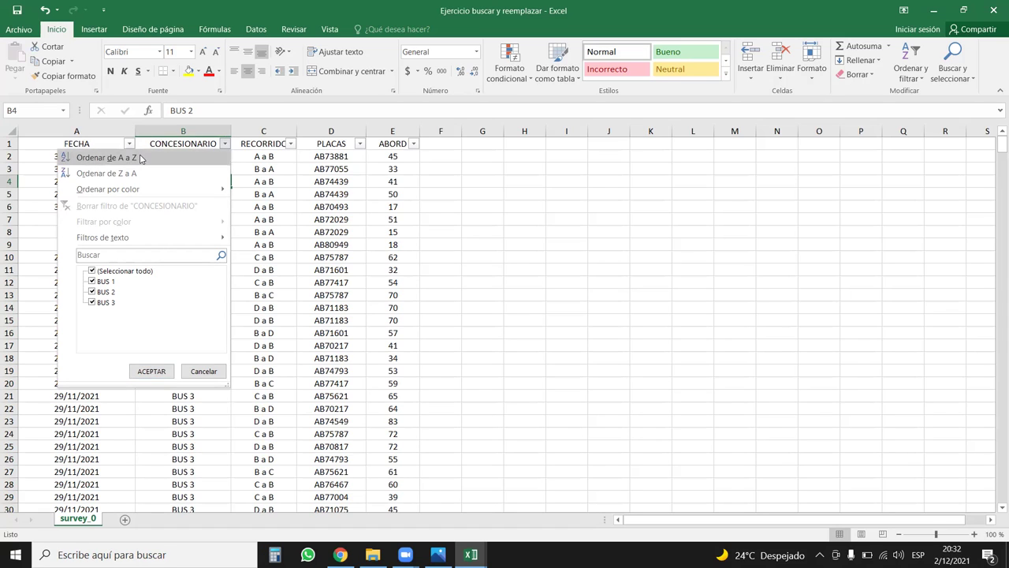
left_click(356, 71)
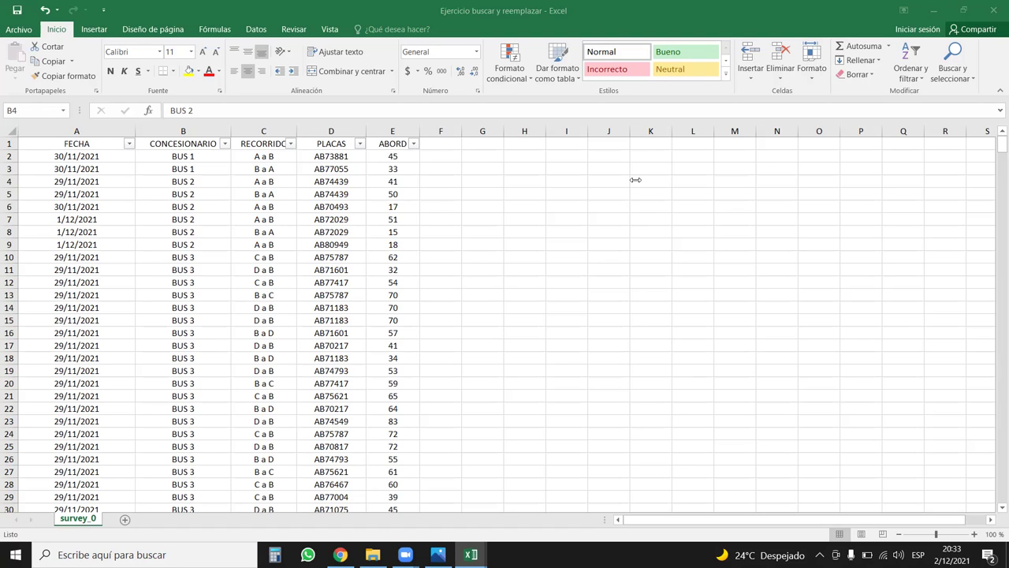
Select plate cell D6 and show thumbnails of the three open Excel workbooks
left_click(306, 207)
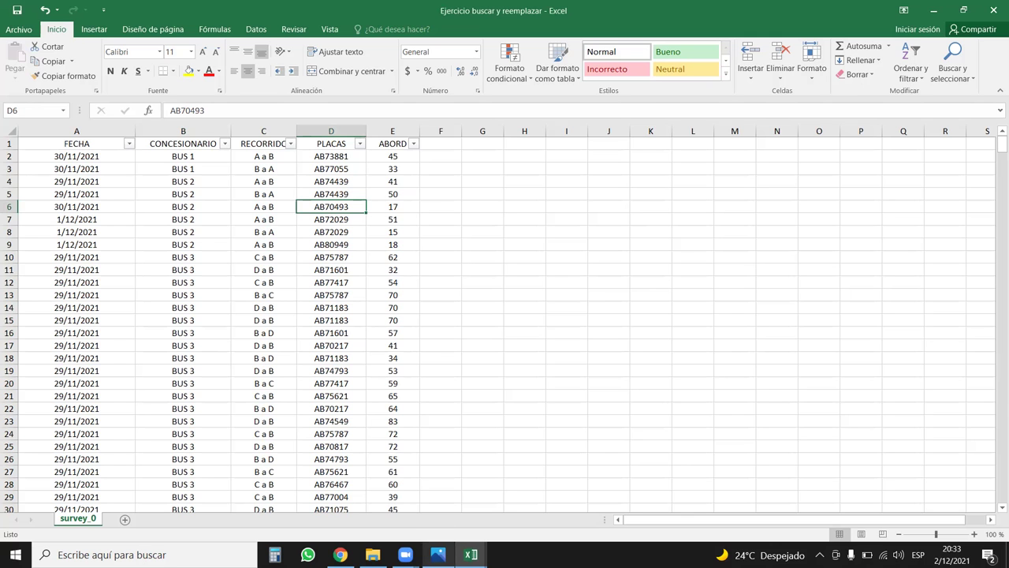
left_click(471, 554)
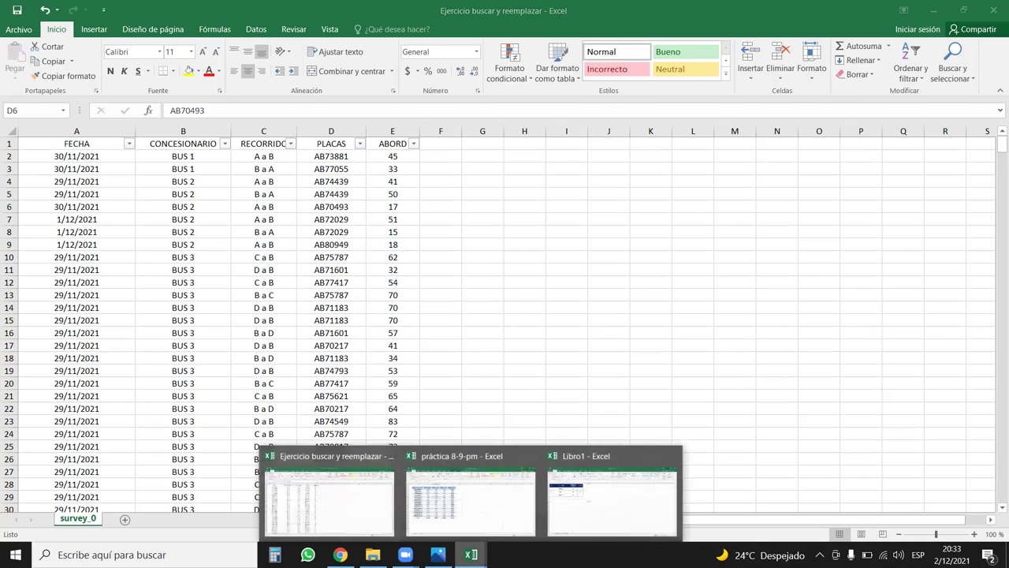
left_click(579, 503)
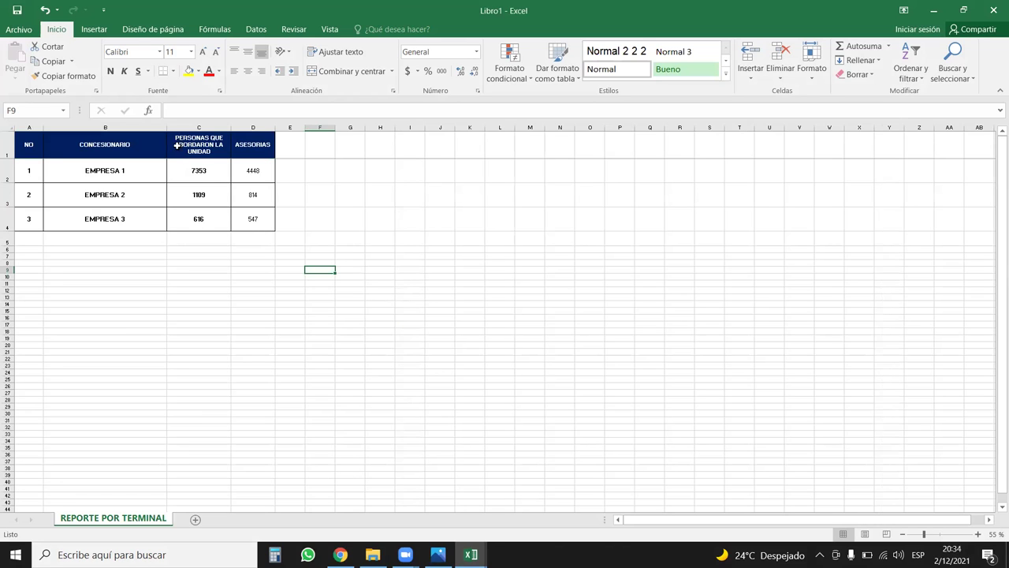
left_click_drag(166, 127, 190, 128)
left_click(232, 333)
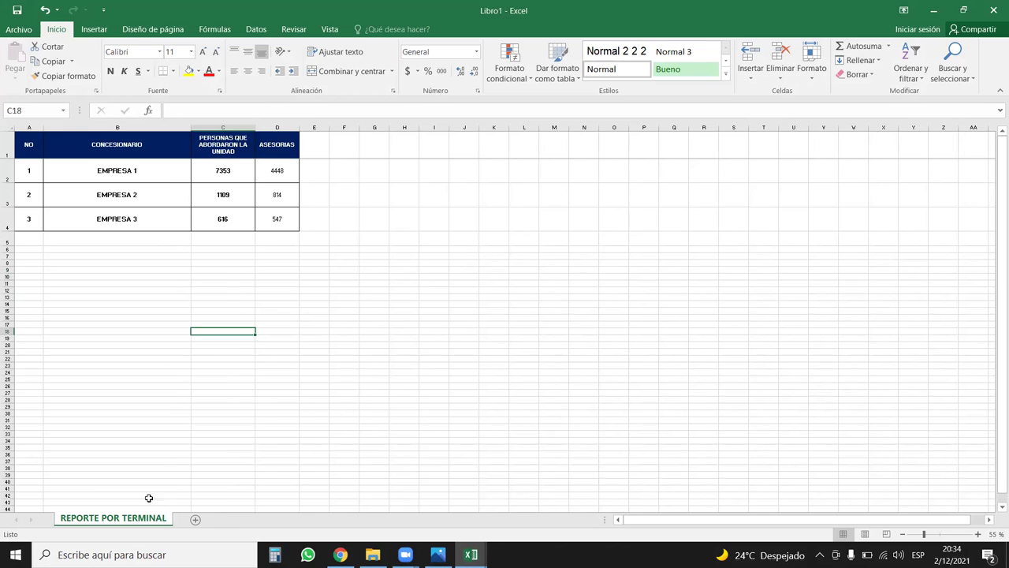
mouse_move(471, 555)
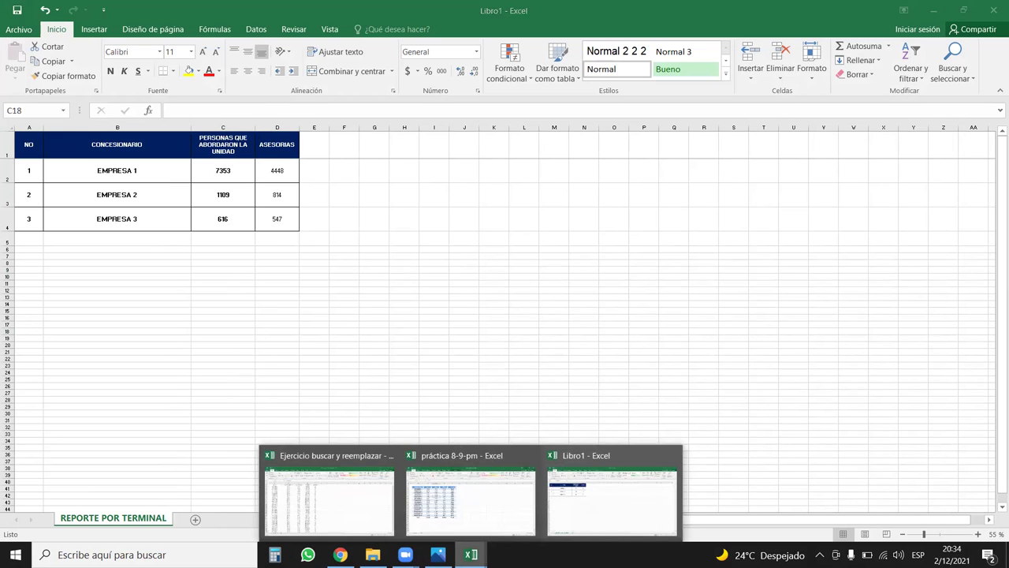
left_click(612, 496)
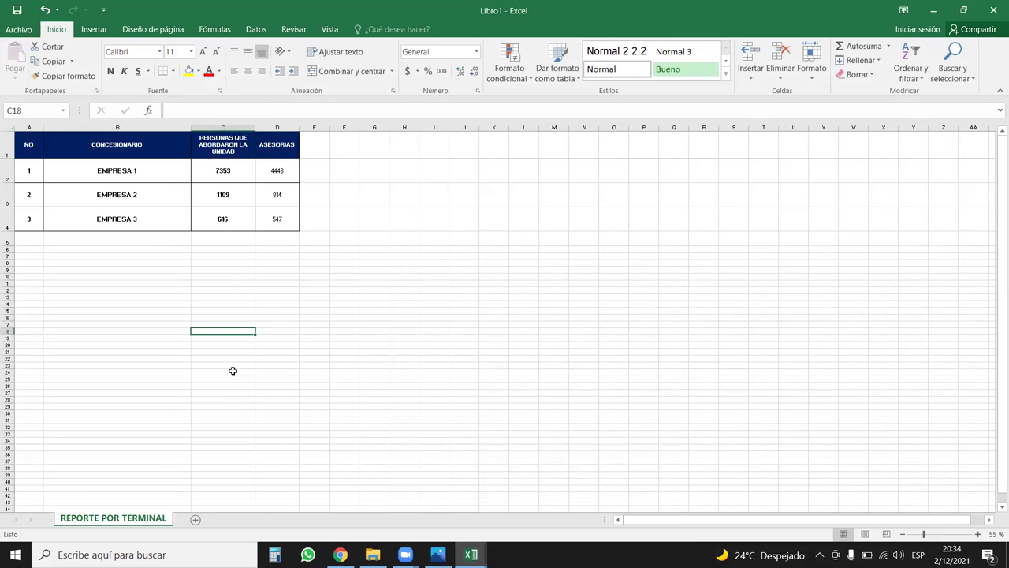
left_click(126, 170)
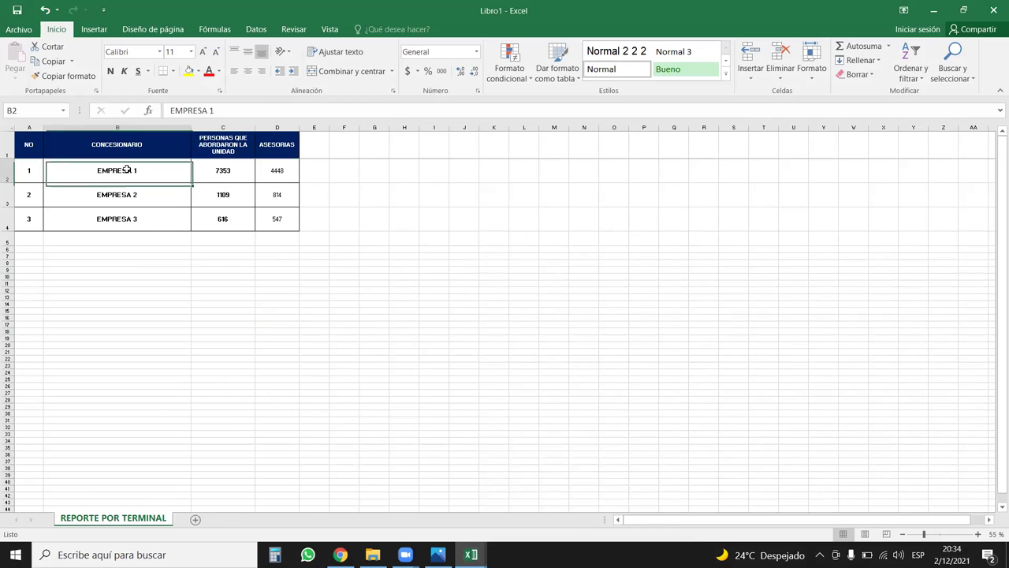
left_click_drag(126, 170, 118, 221)
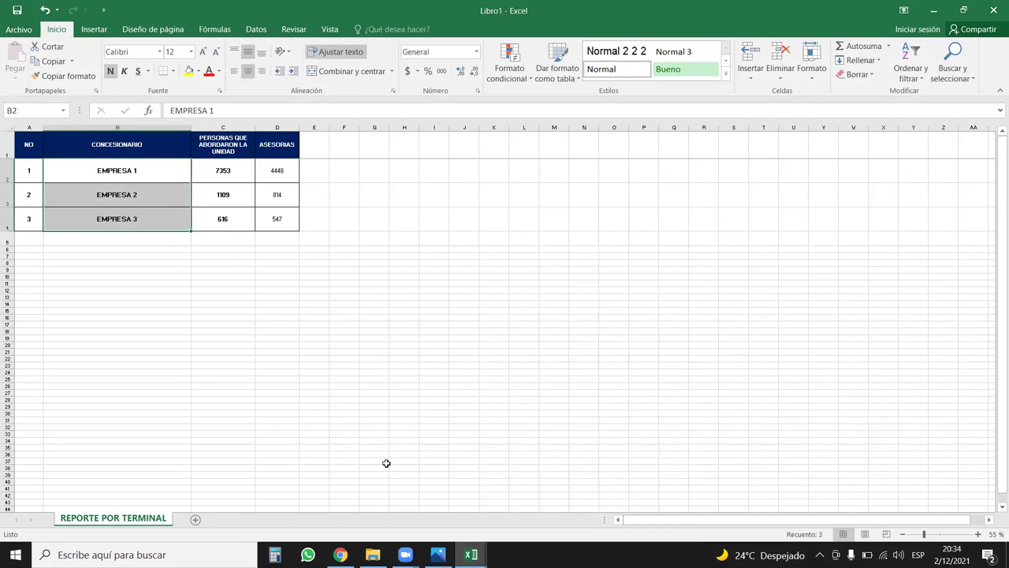
left_click(470, 554)
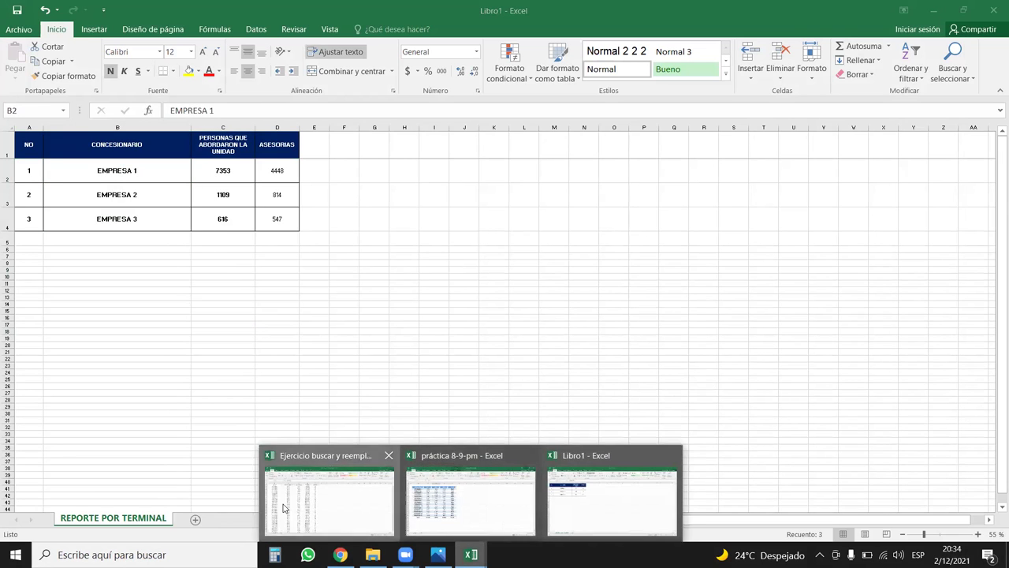
left_click(285, 508)
left_click_drag(165, 232, 169, 359)
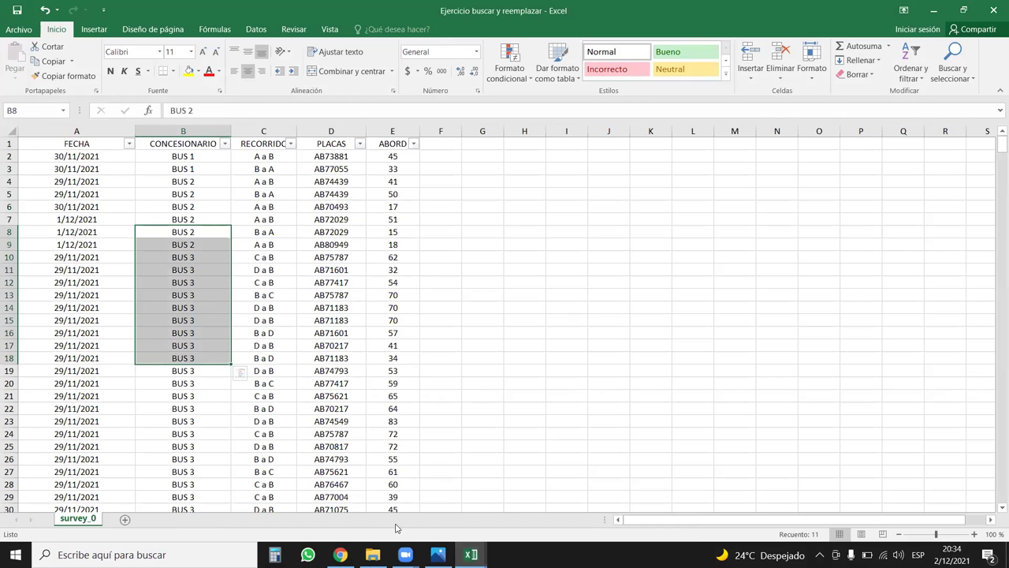
left_click(471, 554)
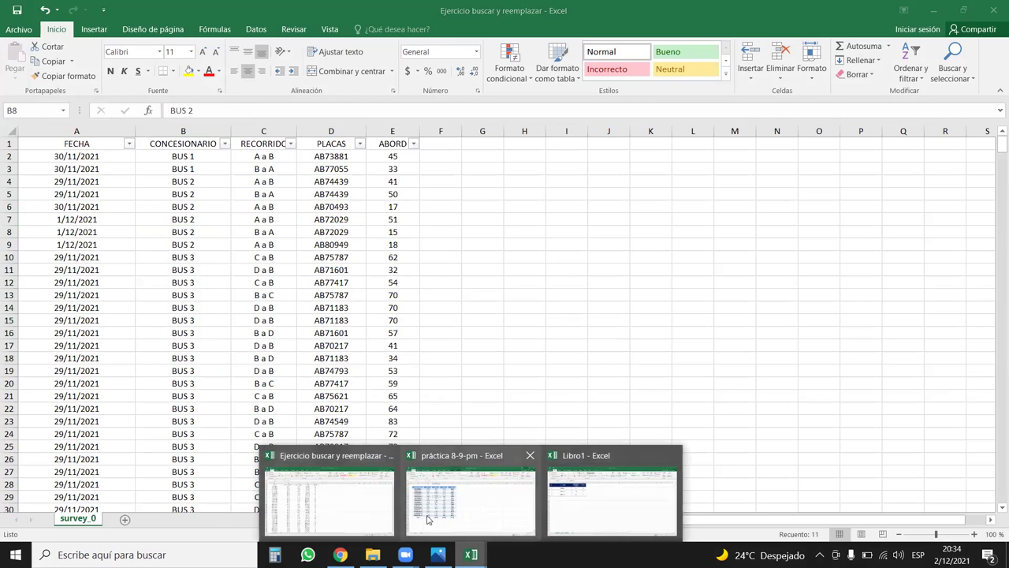
left_click(598, 495)
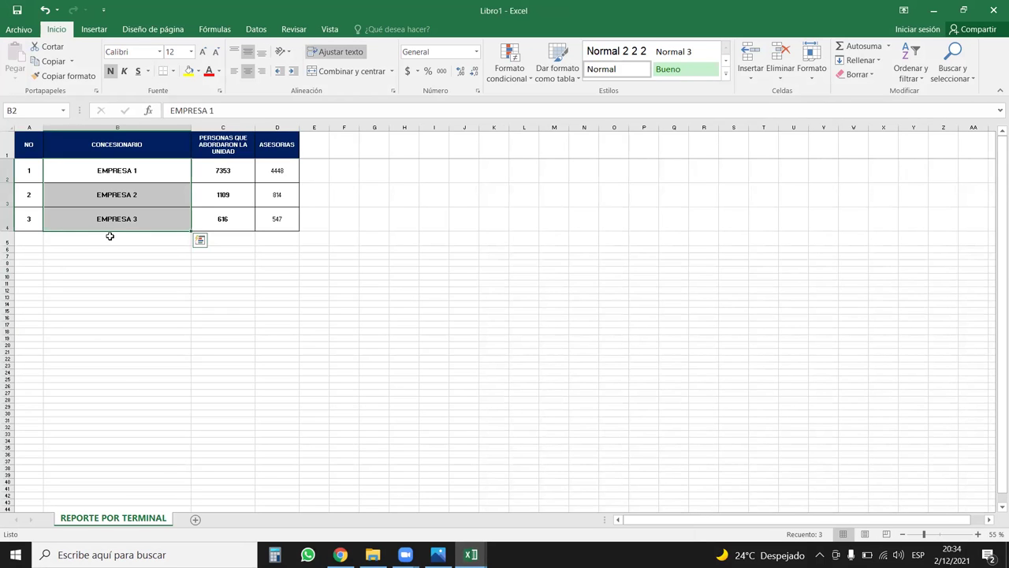
left_click(238, 123)
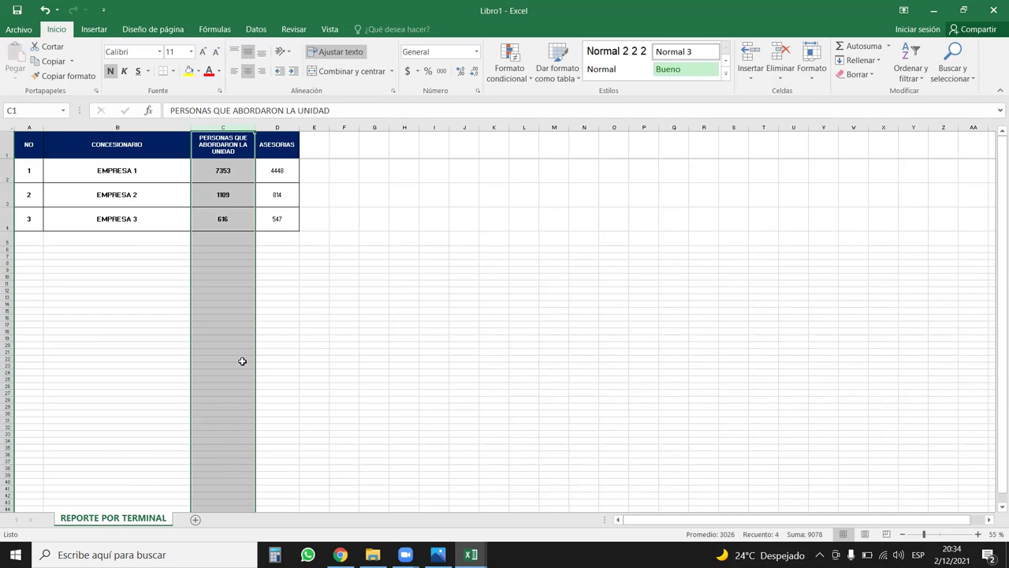
left_click_drag(118, 145, 266, 221)
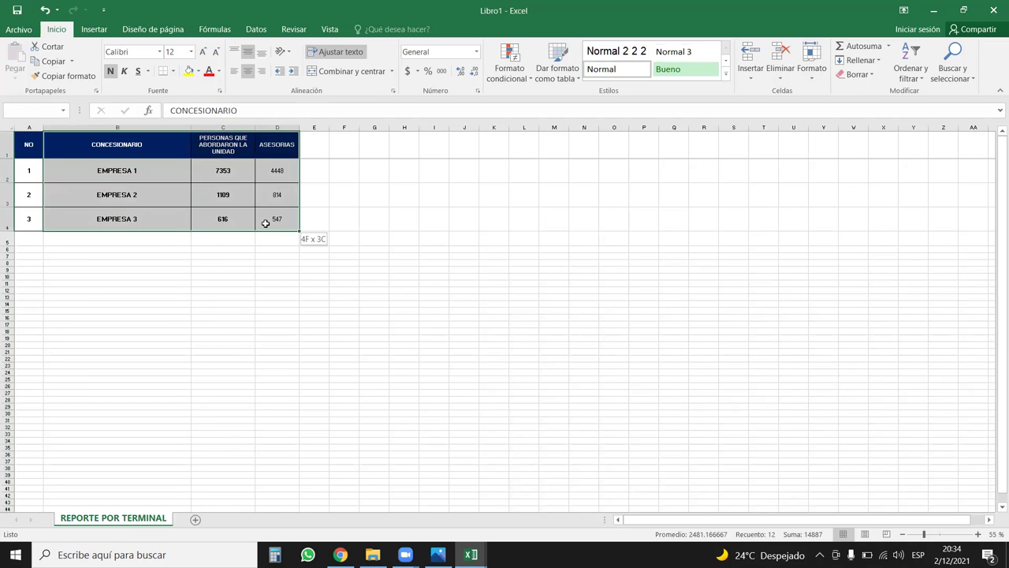
left_click(268, 282)
left_click_drag(218, 170, 292, 224)
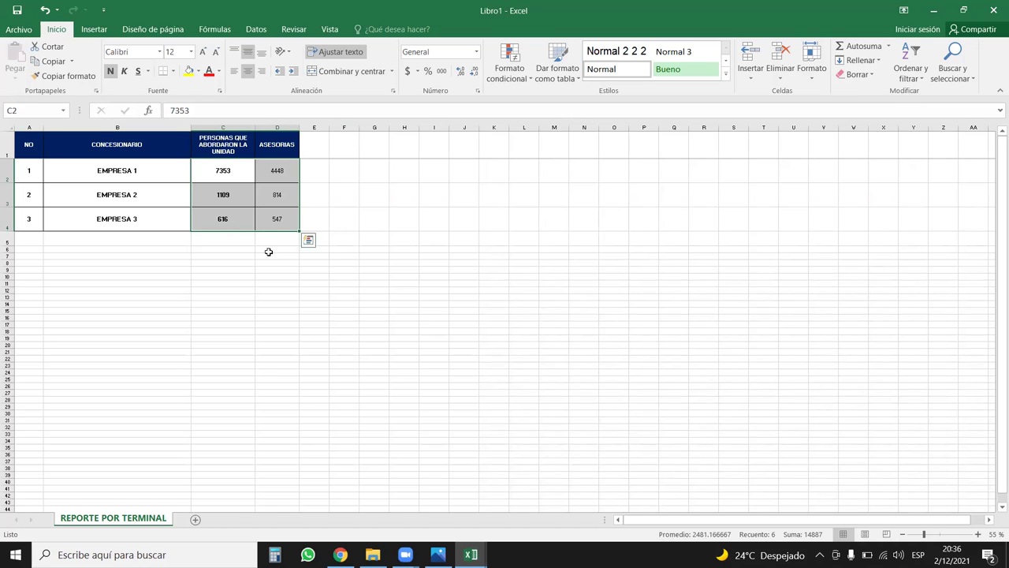
scroll(269, 252, "up", 5, "ctrl")
left_click(777, 309)
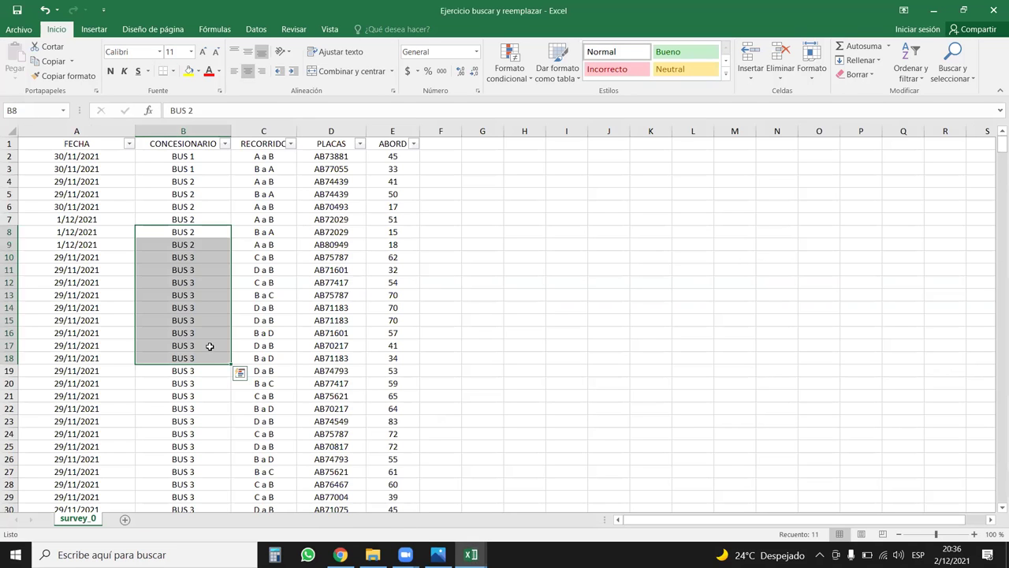
left_click(379, 182)
left_click(398, 145)
key("ctrl+shift+Down")
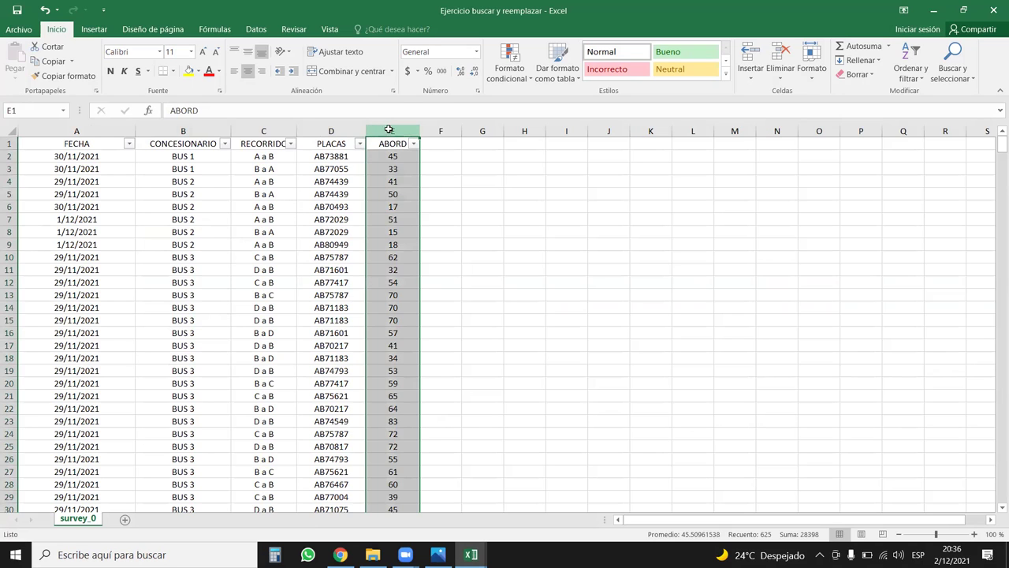
left_click(350, 181)
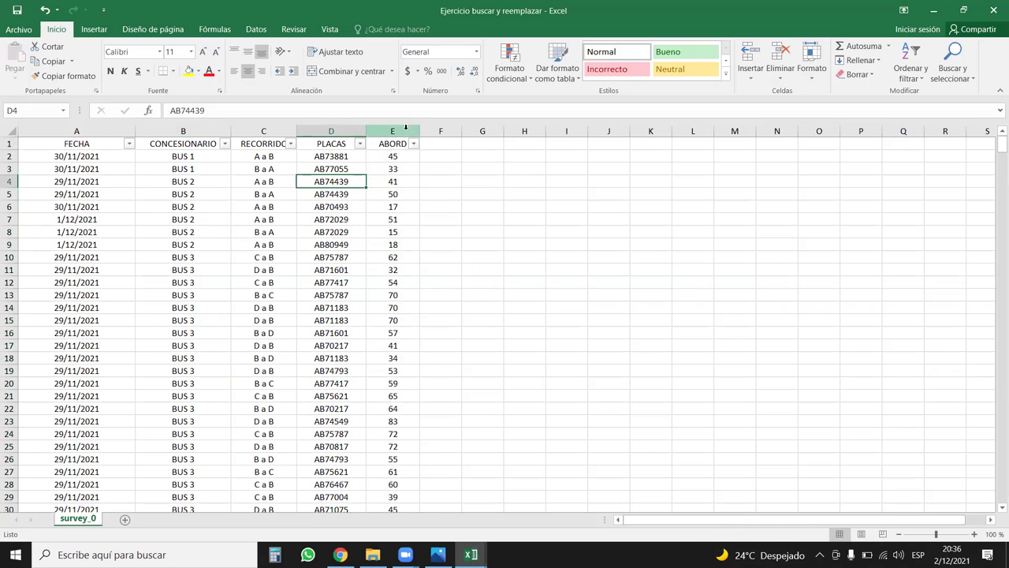
left_click(402, 133)
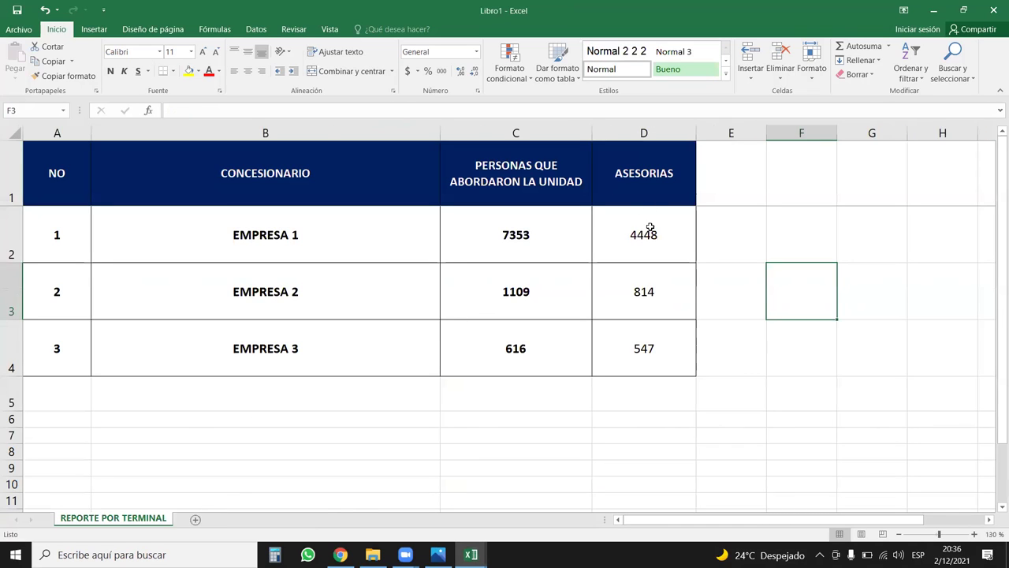
left_click_drag(644, 228, 645, 348)
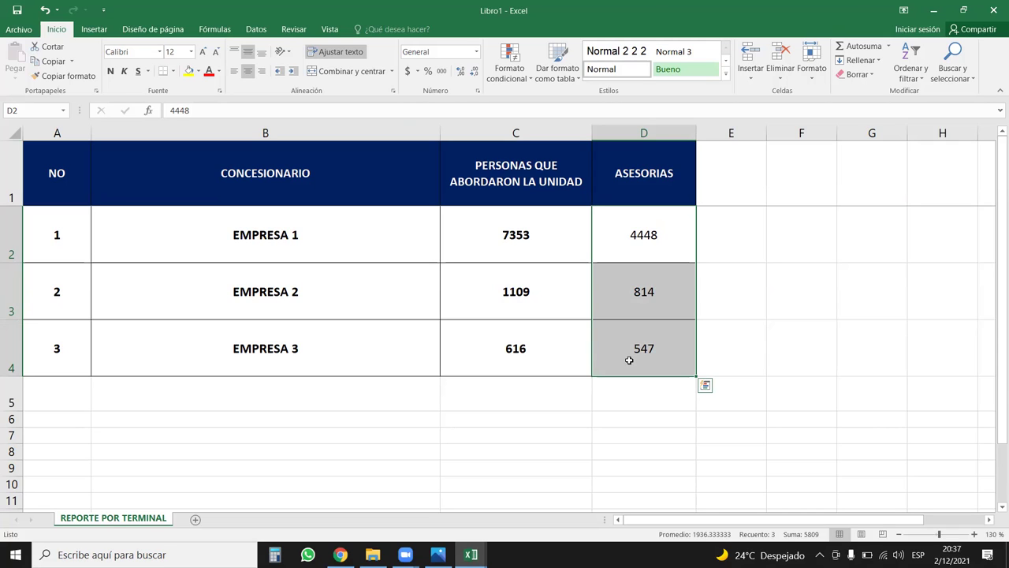
Switch between Libro1 and the survey workbook, ending on survey_0 with ABORD cell E2 selected
key("alt+Tab")
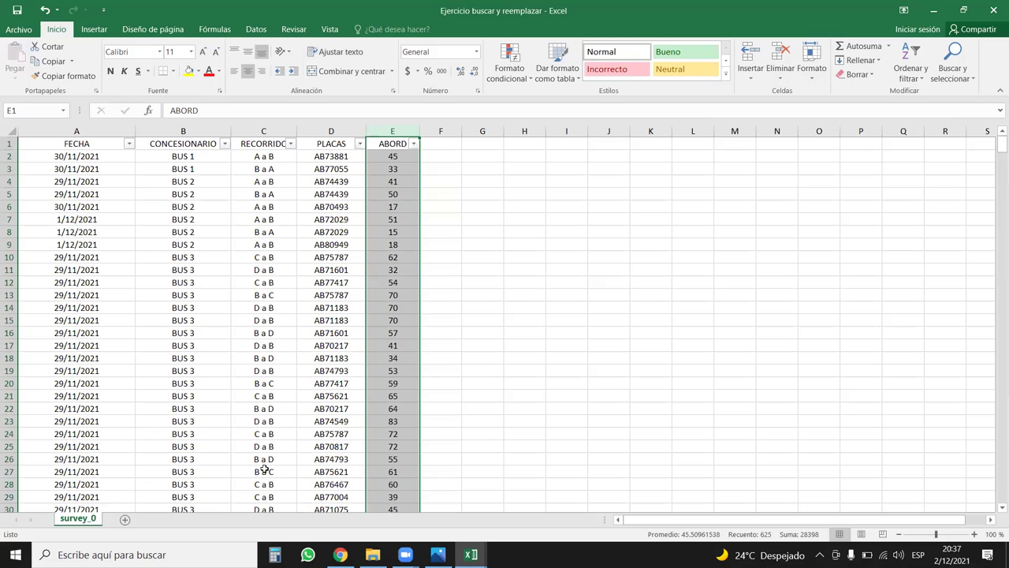
key("alt+Tab")
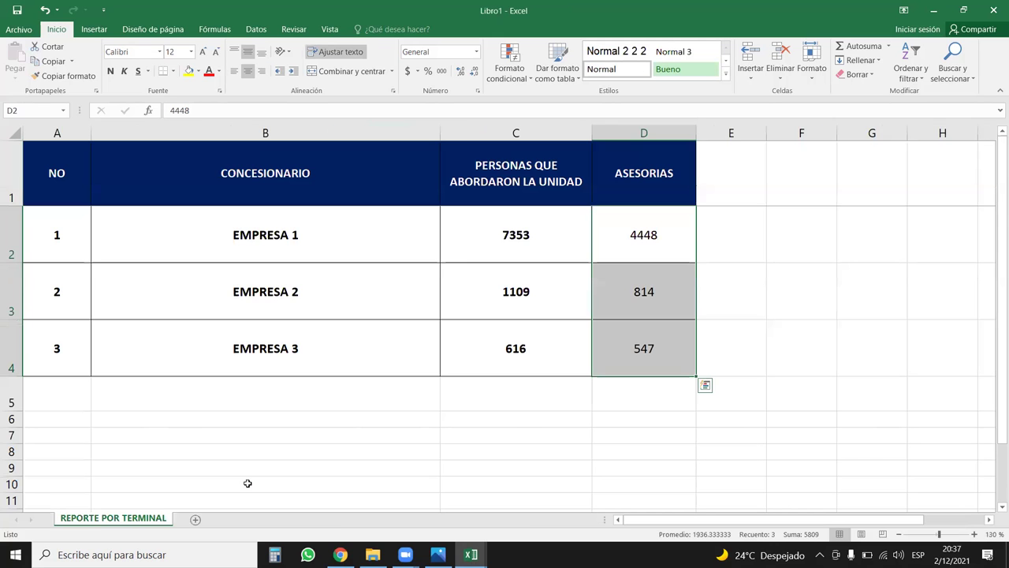
key("alt+Tab")
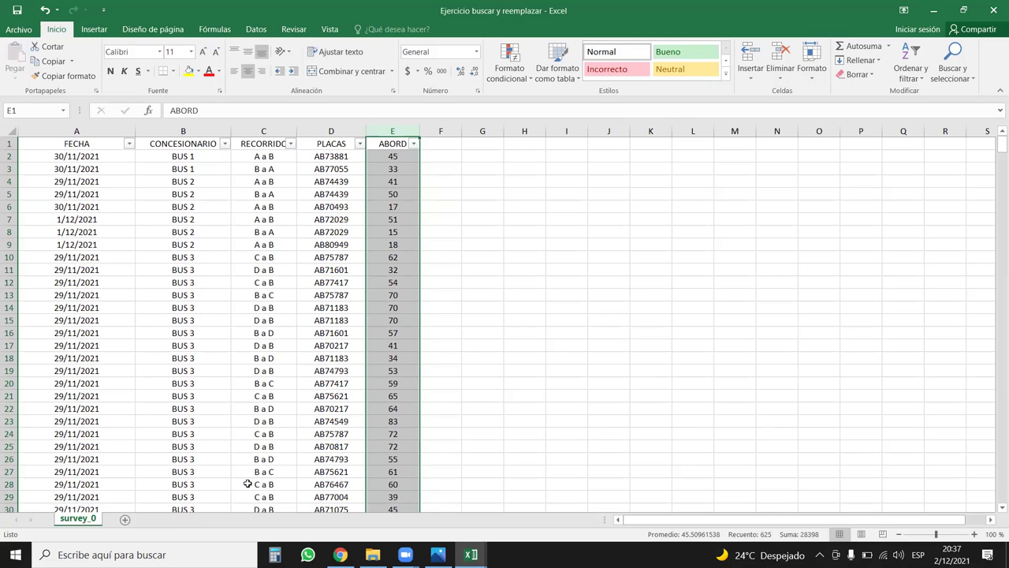
key("alt+Tab")
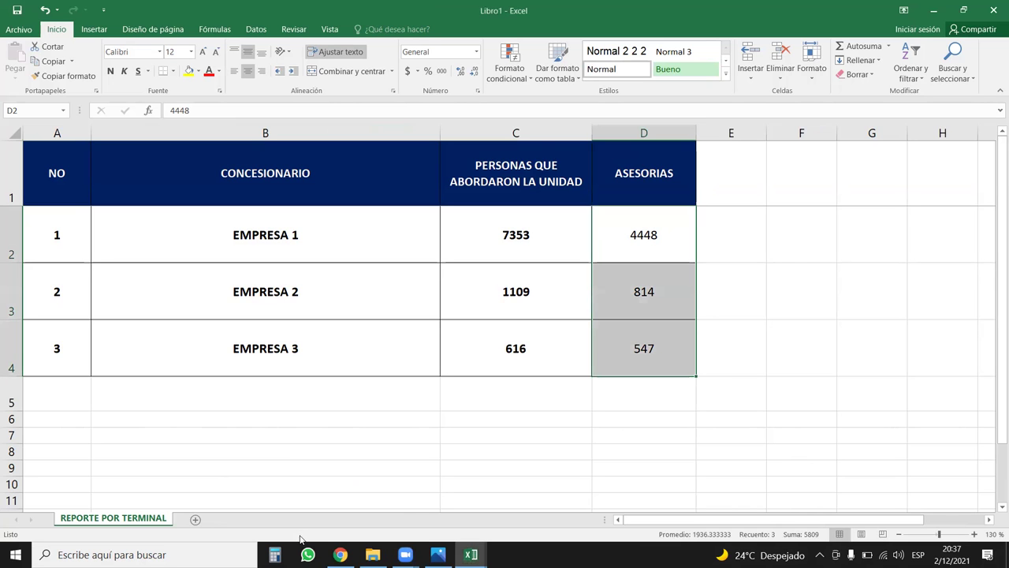
type("4")
key("alt+Tab")
key("alt+Tab")
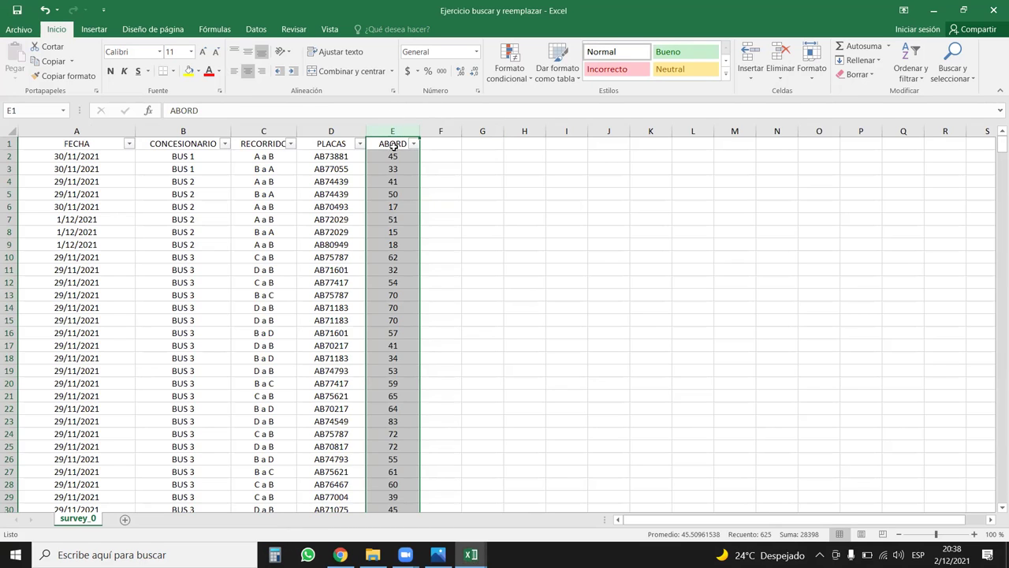
left_click(398, 155)
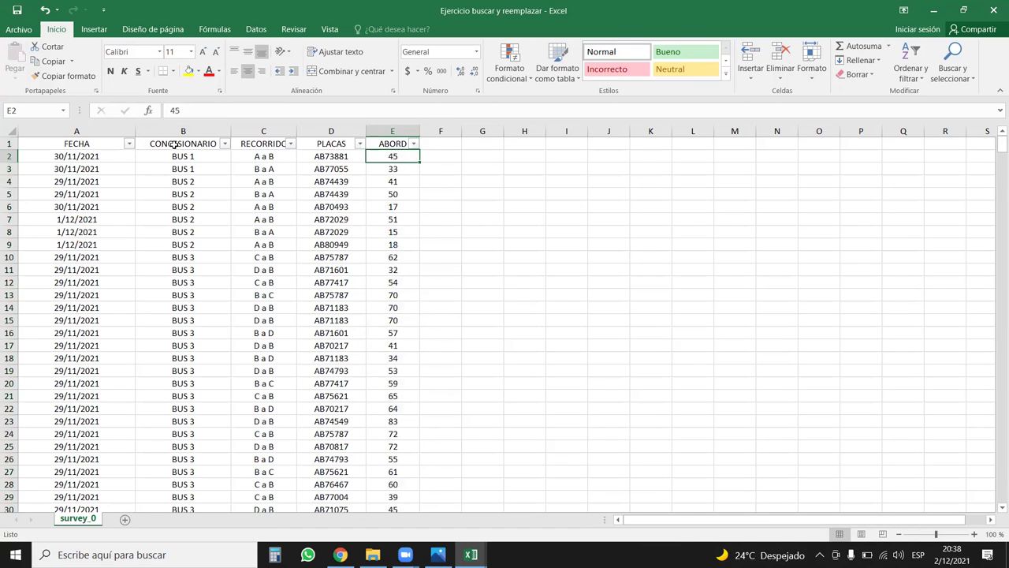
Filter CONCESIONARIO to BUS 1 and select its ABORD values to read the 1775 total
left_click(212, 155)
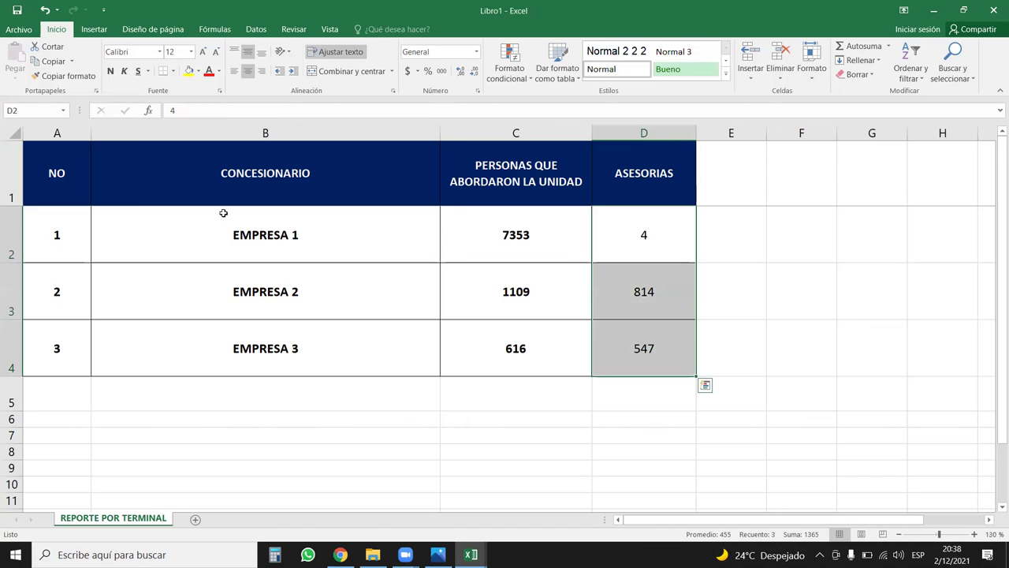
left_click(224, 143)
left_click(91, 270)
left_click(91, 280)
left_click(151, 371)
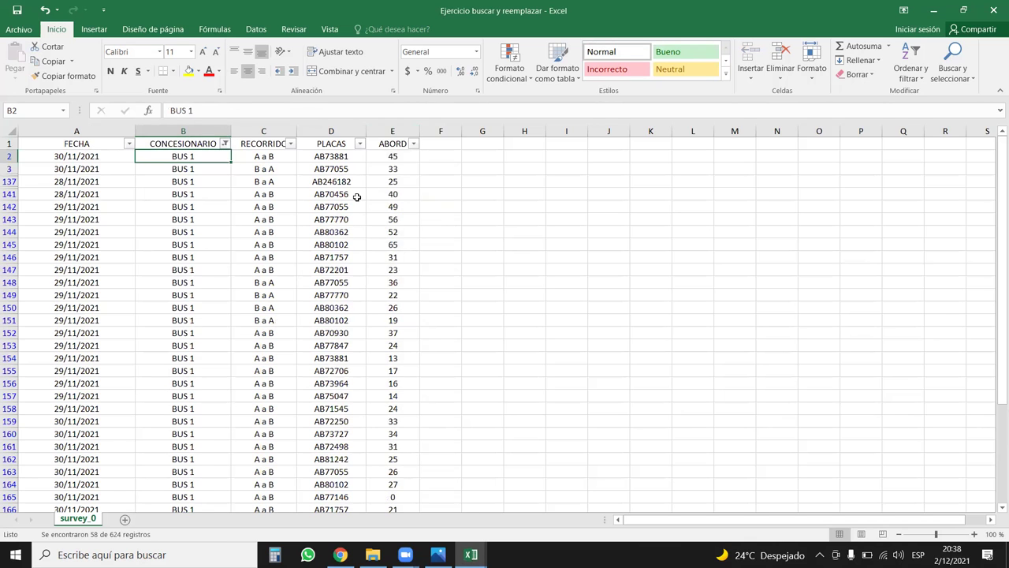
left_click(390, 160)
key("ctrl+shift+Down")
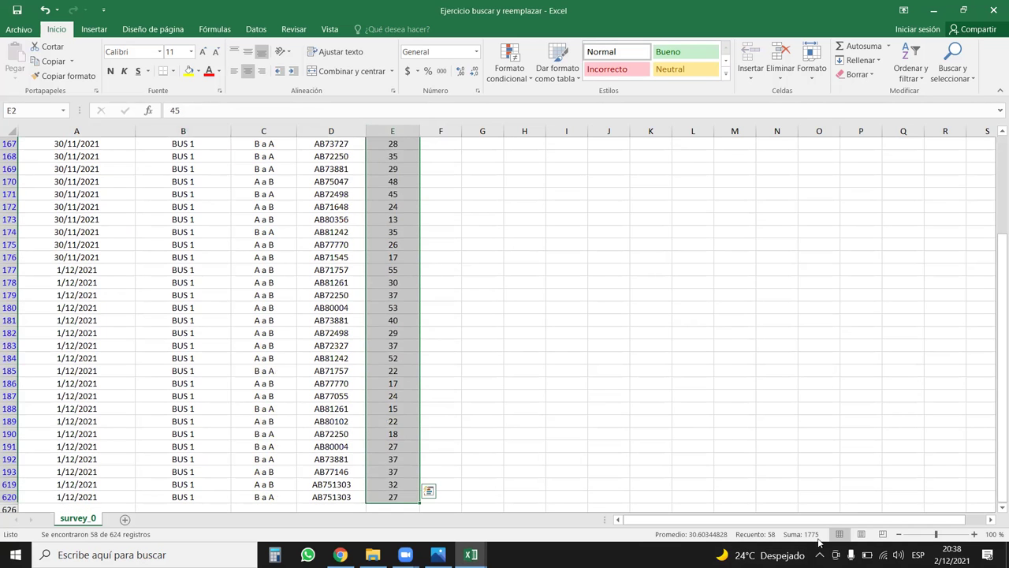
In Libro1, start entering 1775 in C2, then cancel and undo to restore the original values
key("alt+Tab")
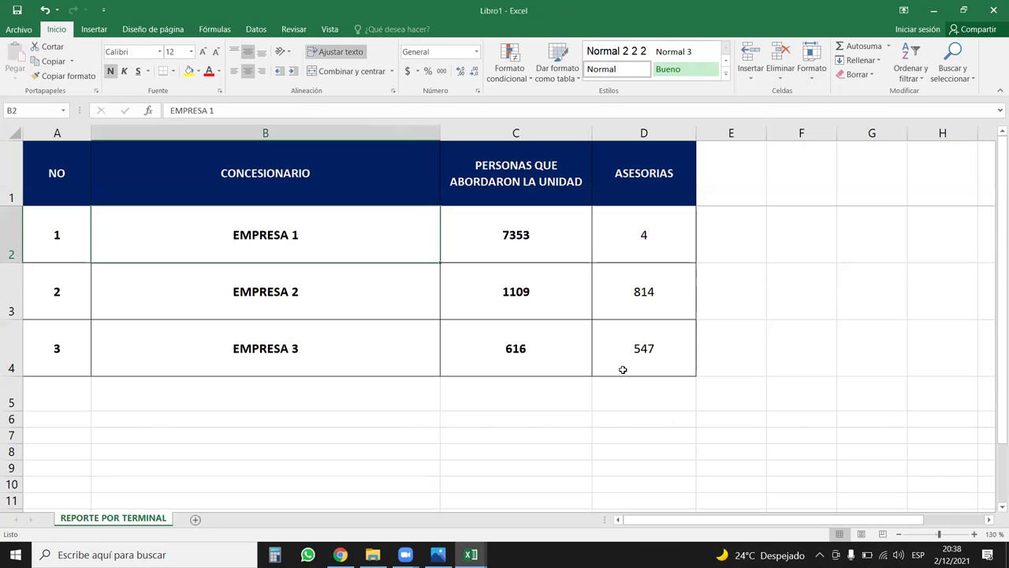
left_click(536, 231)
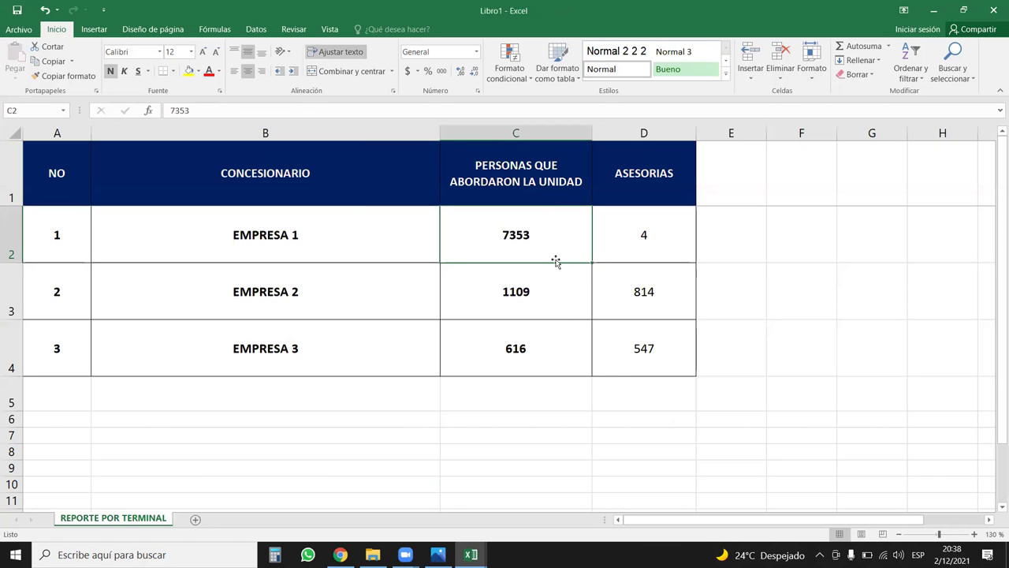
key("ctrl+shift+Down")
key("Delete")
key("Up")
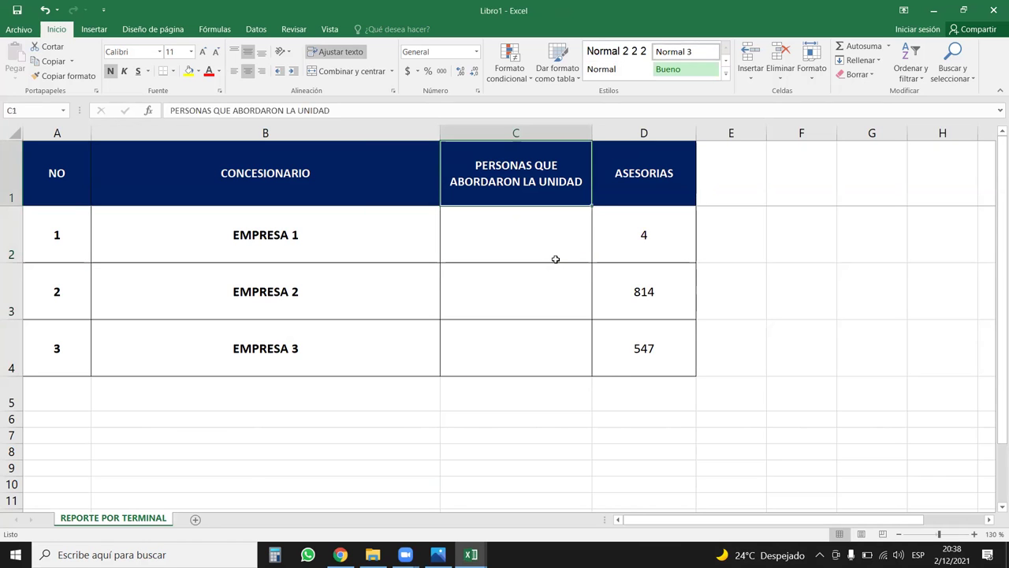
left_click(556, 259)
type("1775")
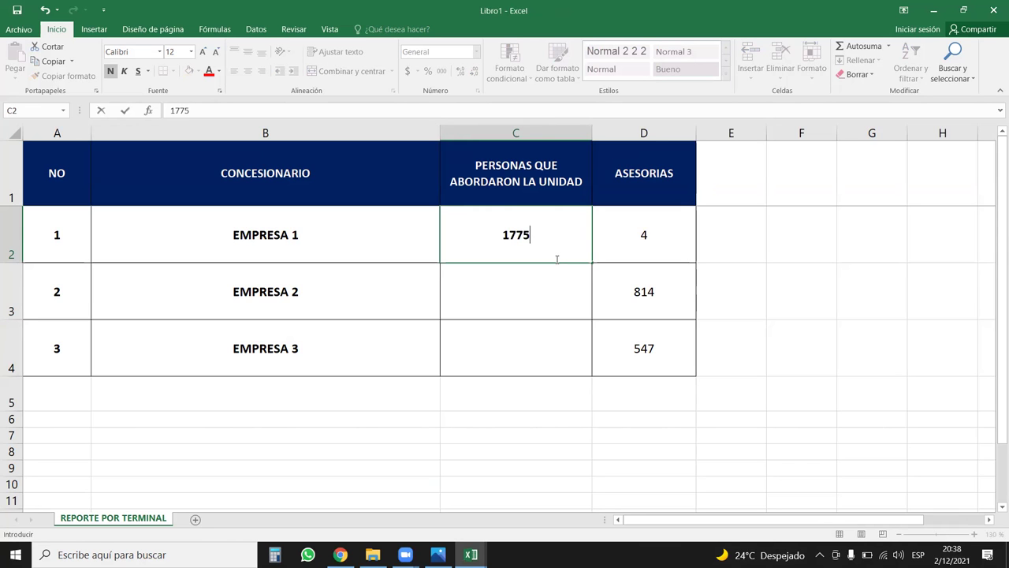
key("Escape")
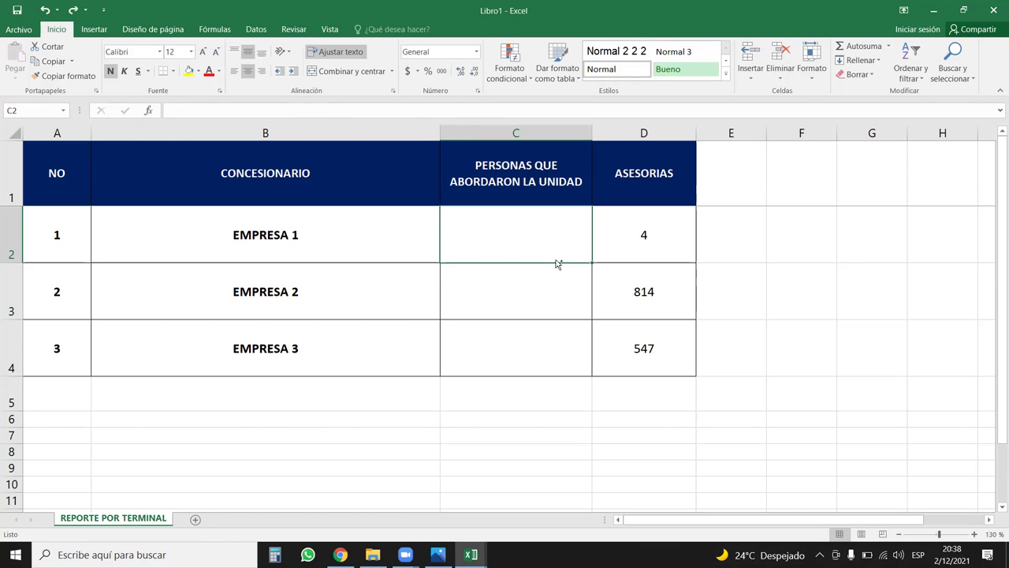
key("ctrl+z")
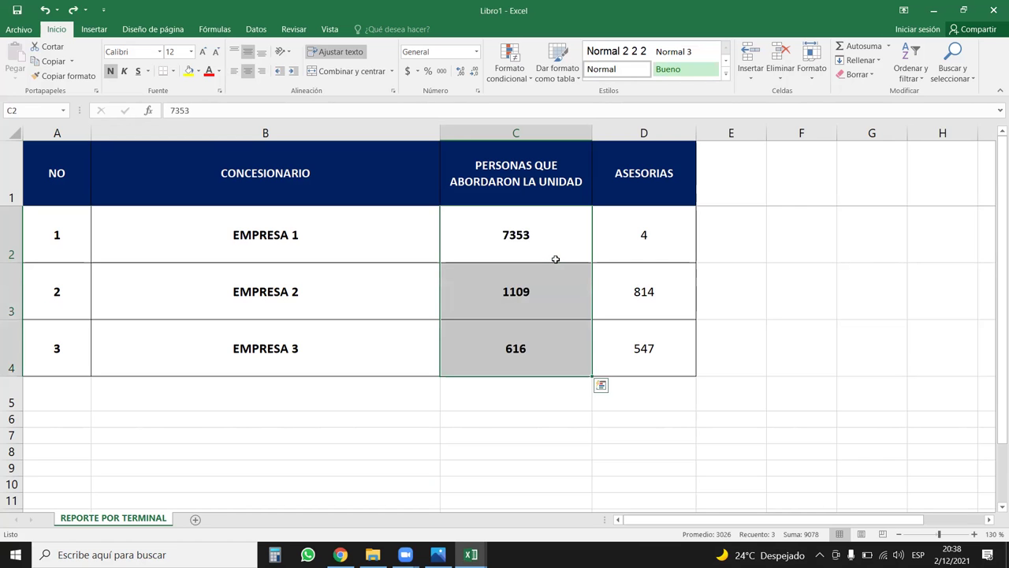
Check the report's ASESORIAS values D2:D4, including EMPRESA 1's 4448, and reselect cell C2
key("alt+Tab")
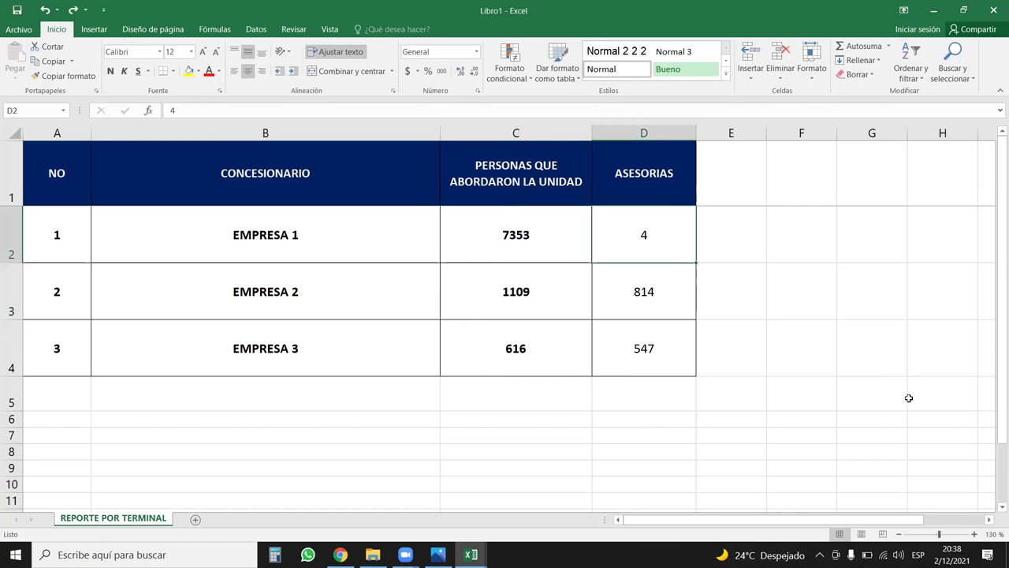
key("alt+Tab")
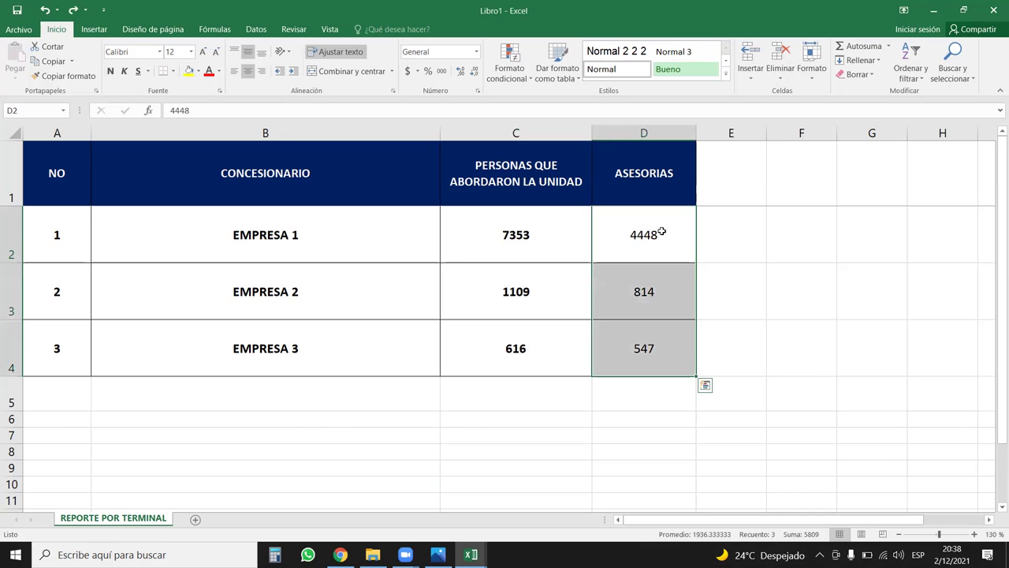
left_click(636, 256)
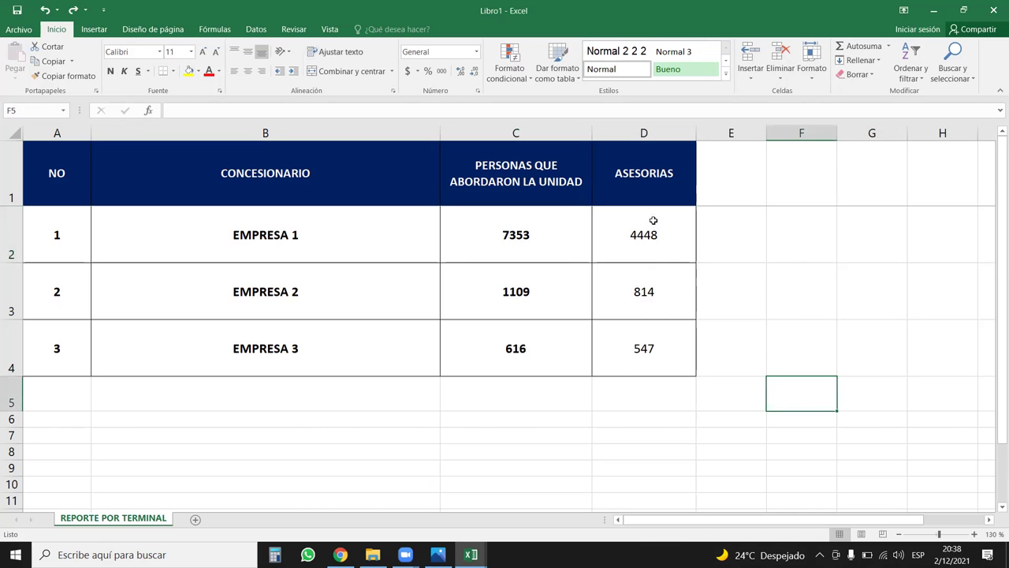
left_click_drag(652, 235, 646, 338)
left_click(772, 353)
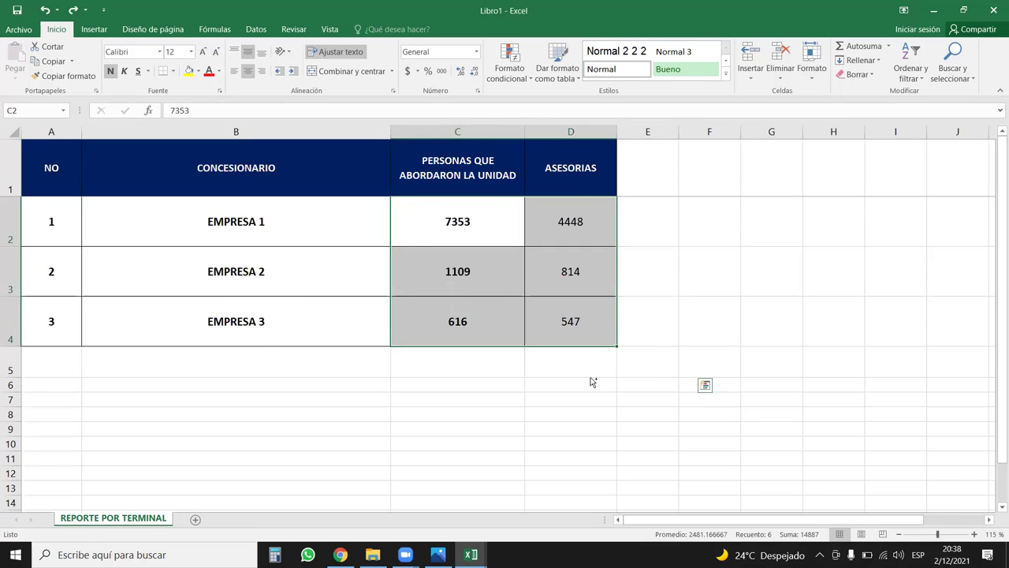
left_click(550, 227)
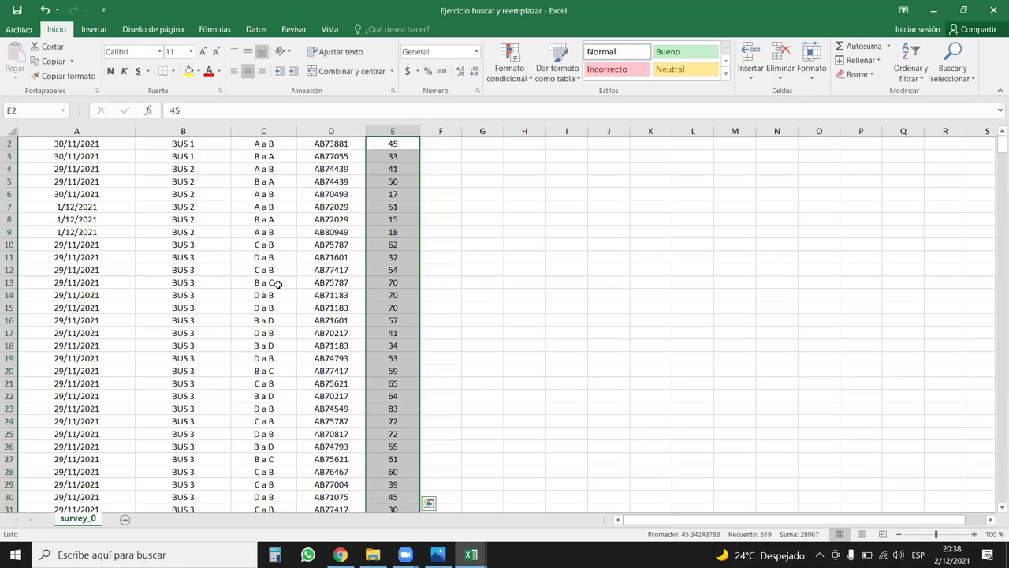
Filter the survey data to BUS 3, sum its ABORD values, and enter 23194 for EMPRESA 1
left_click(224, 144)
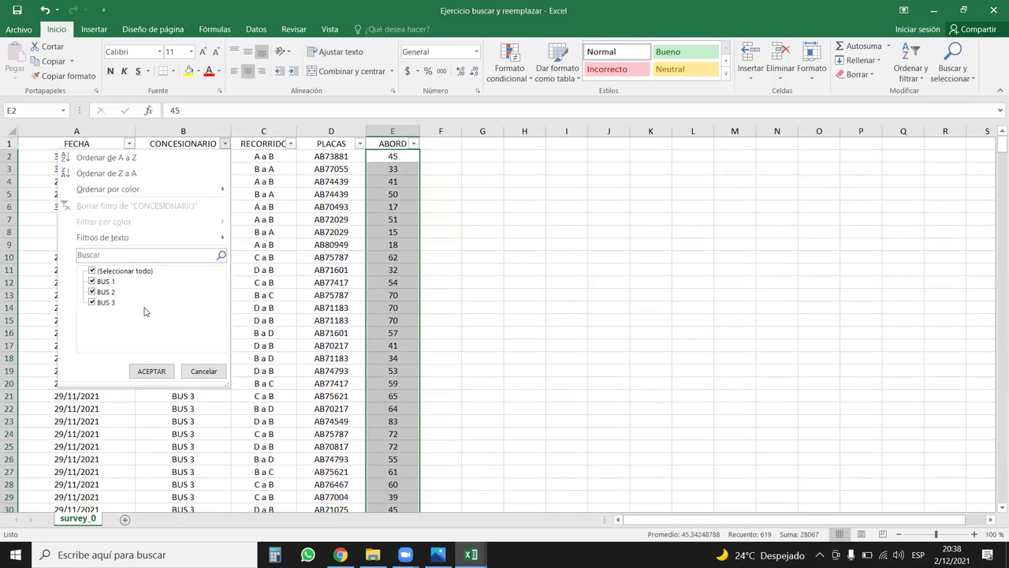
left_click(92, 270)
left_click(93, 302)
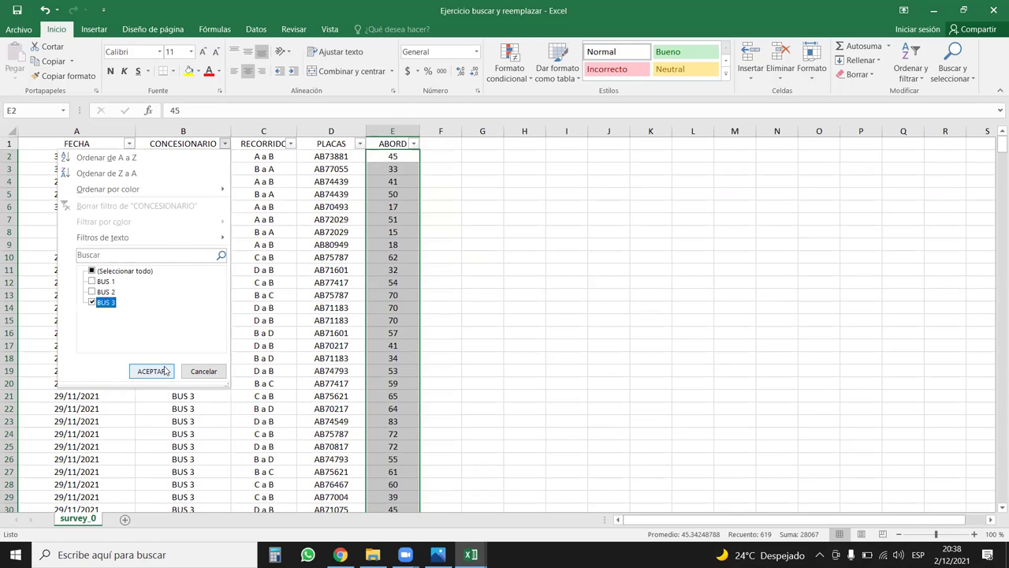
left_click(152, 370)
left_click(425, 246)
key("Left")
key("Up")
key("Up")
key("Up")
key("Down")
key("ctrl+shift+Down")
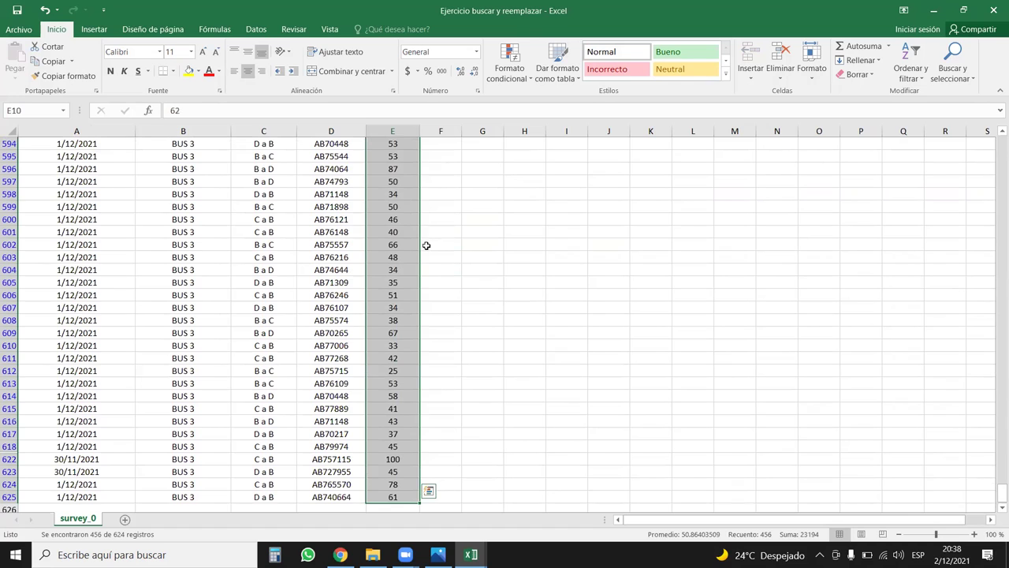
key("alt+Tab")
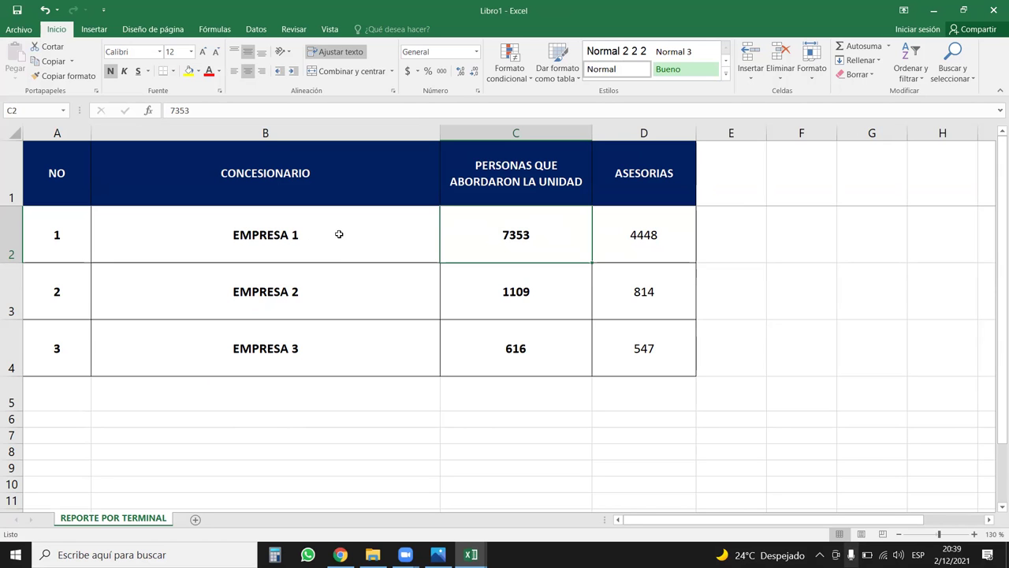
type("23")
type("23194")
key("Return")
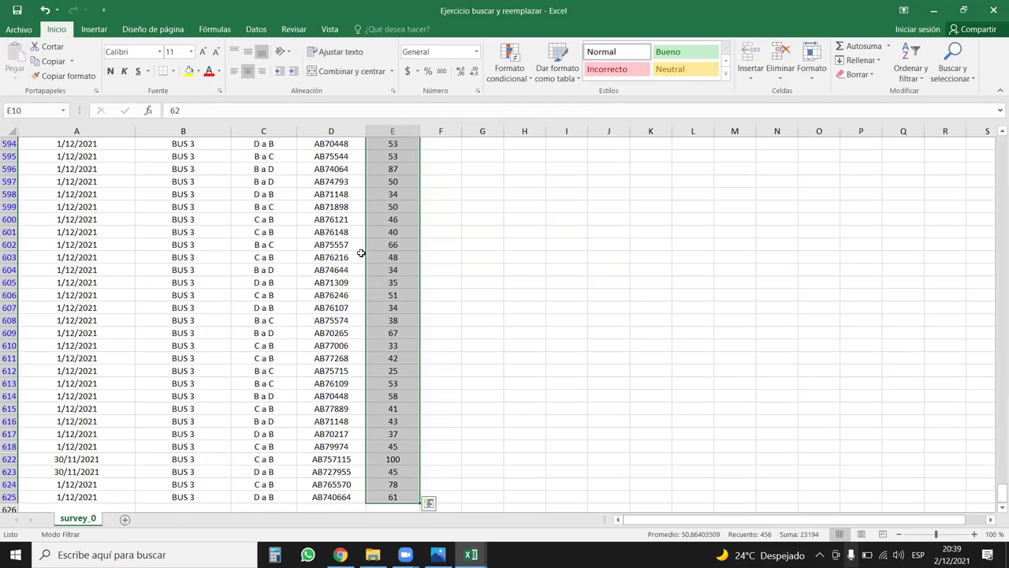
Change the CONCESIONARIO filter from BUS 3 to show only BUS 2 rows
scroll(223, 207, "up", 5)
scroll(223, 206, "up", 7)
scroll(223, 206, "up", 9)
scroll(223, 206, "up", 7)
scroll(223, 207, "up", 11)
scroll(223, 207, "up", 6)
left_click(260, 245)
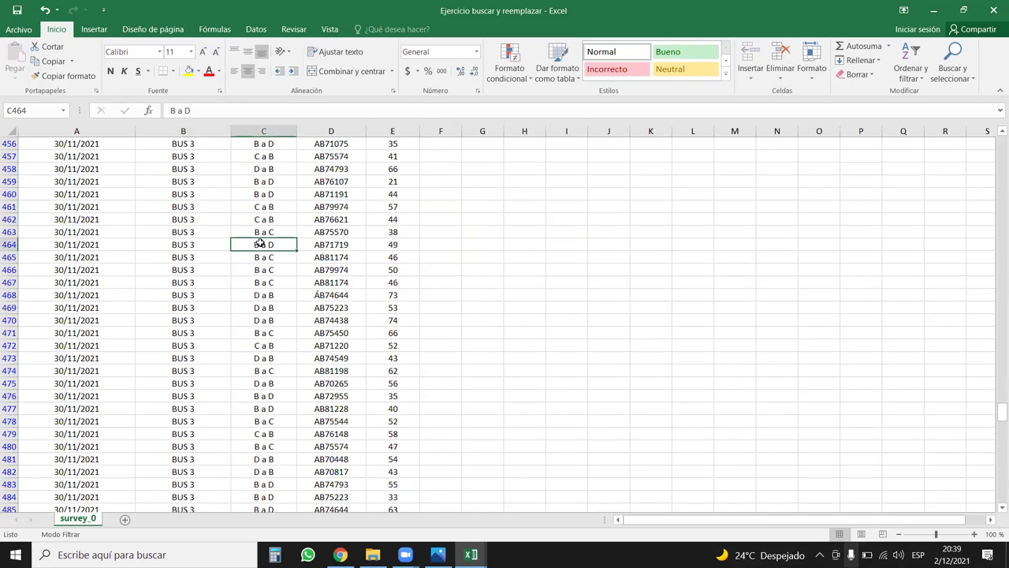
key("ctrl+Left")
key("ctrl+Up")
key("Right")
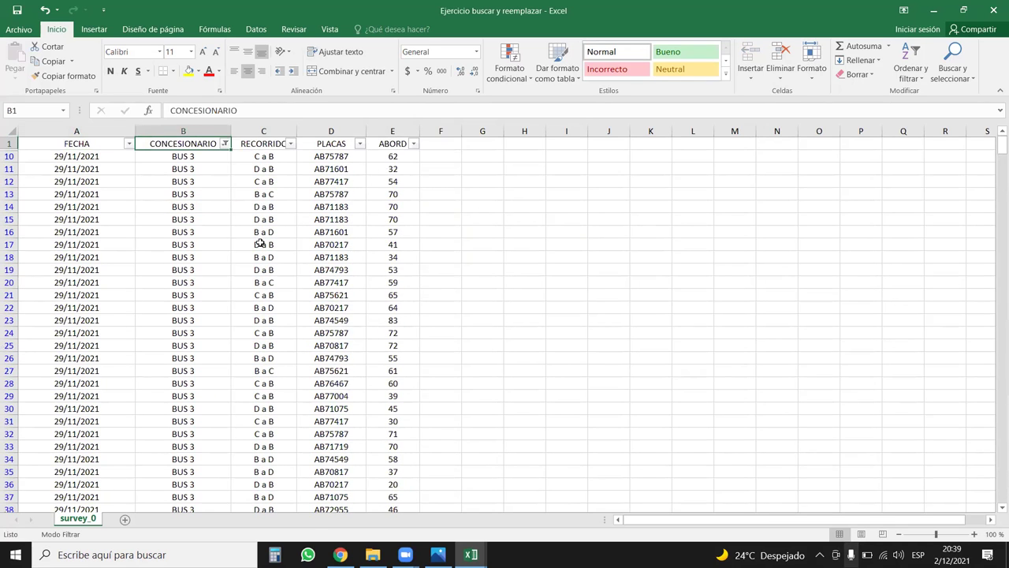
left_click(224, 143)
left_click(93, 303)
left_click(94, 304)
left_click(92, 291)
left_click(153, 367)
Sum BUS 2's ABORD values and enter 3429 as the report's second-row total
key("Right")
key("Right")
key("Down")
key("Right")
key("ctrl+shift+Down")
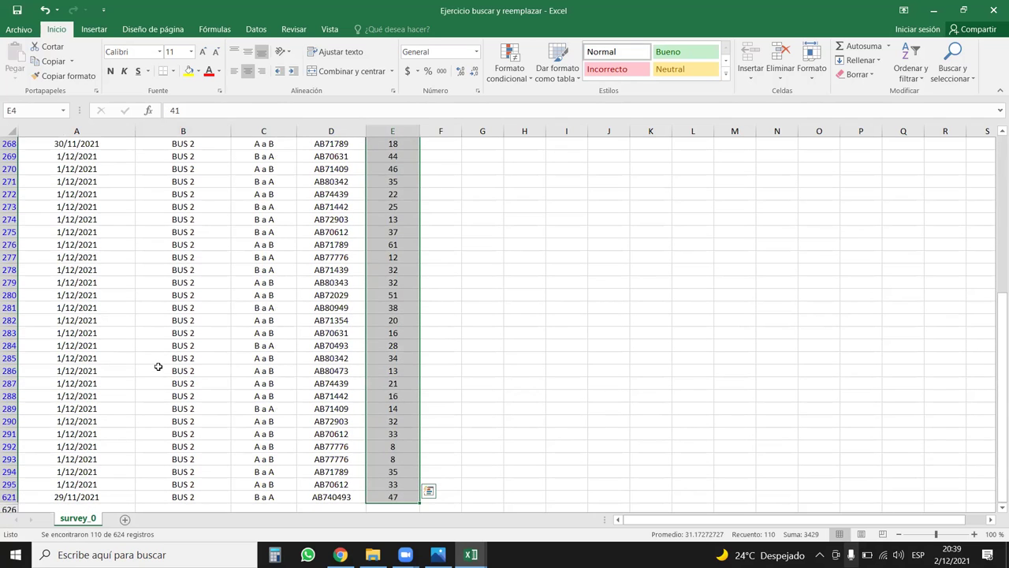
key("alt+Tab")
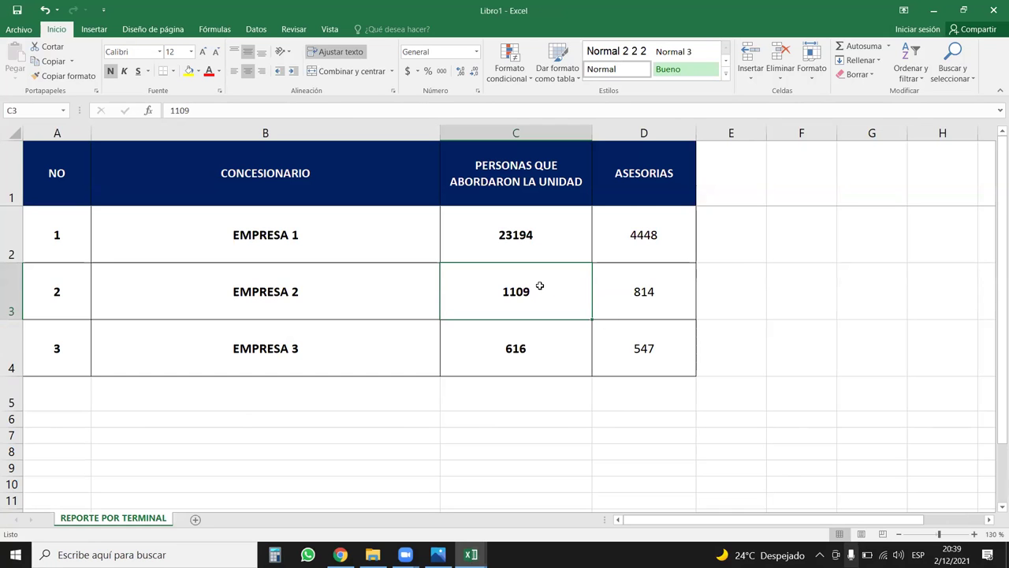
type("3429")
key("Return")
Refilter the survey data's CONCESIONARIO column to show only BUS 1 rows
key("alt+Tab")
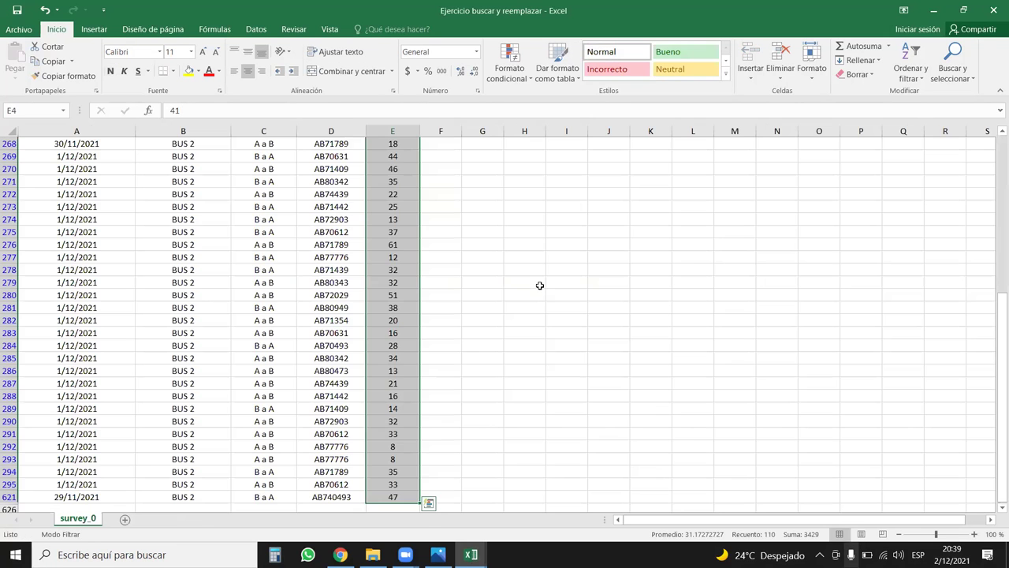
left_click(153, 226)
key("ctrl+Up")
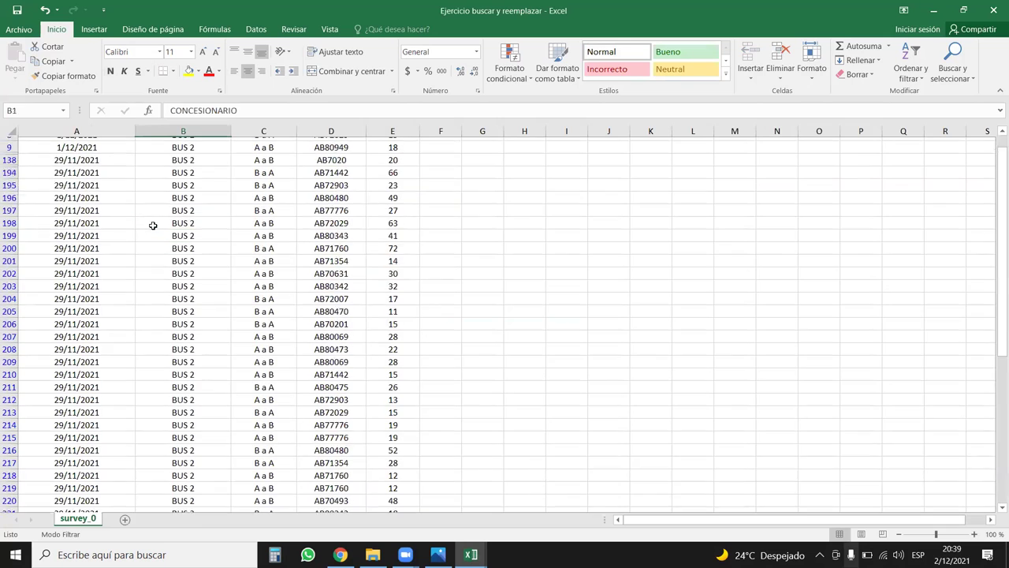
key("Down")
left_click(226, 143)
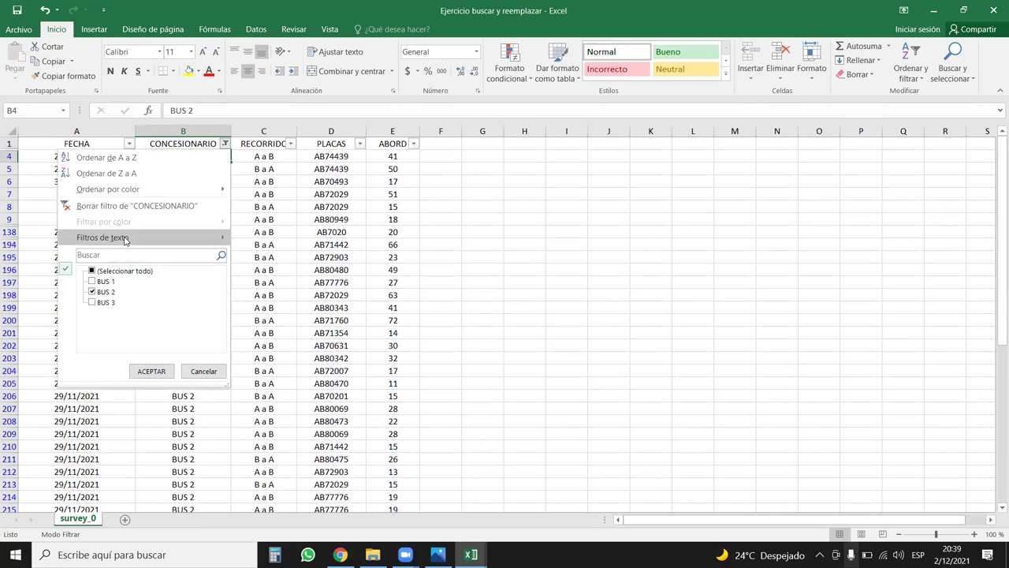
left_click(92, 292)
left_click(103, 302)
left_click(93, 282)
left_click(92, 302)
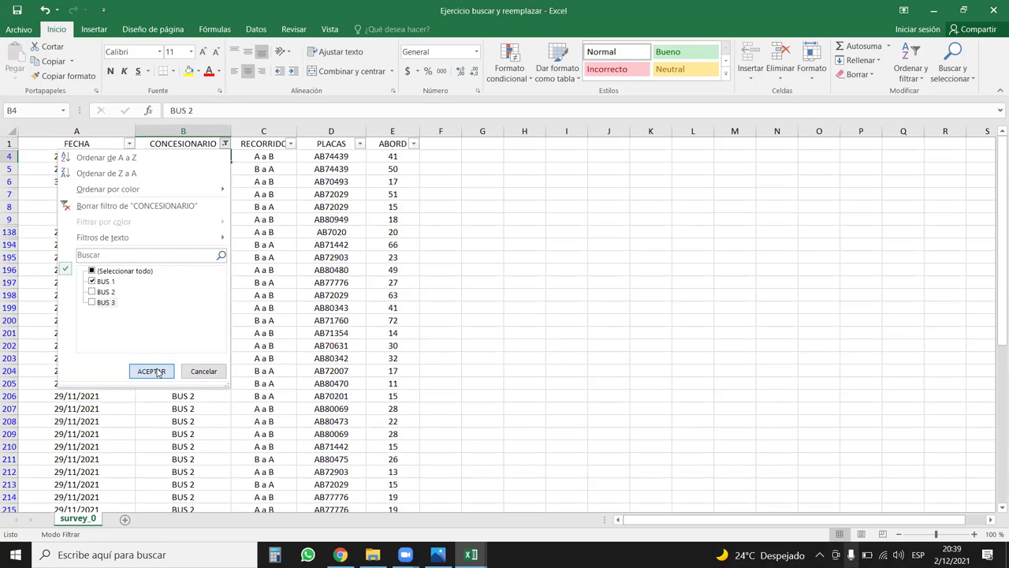
left_click(151, 372)
Sum BUS 1's ABORD values and enter 1775 as the report's third-row total
left_click(385, 157)
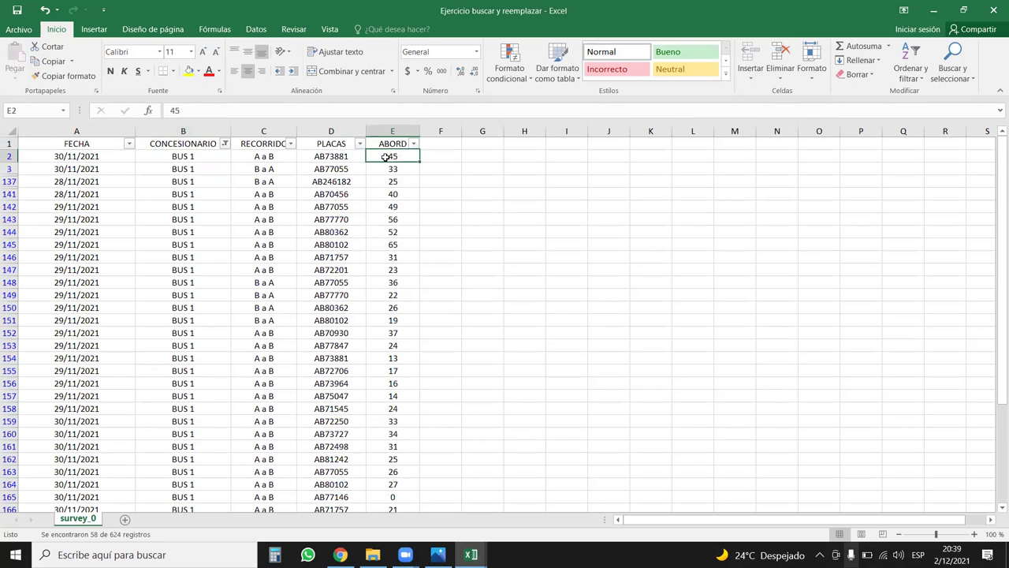
key("ctrl+shift+Down")
key("alt+Tab")
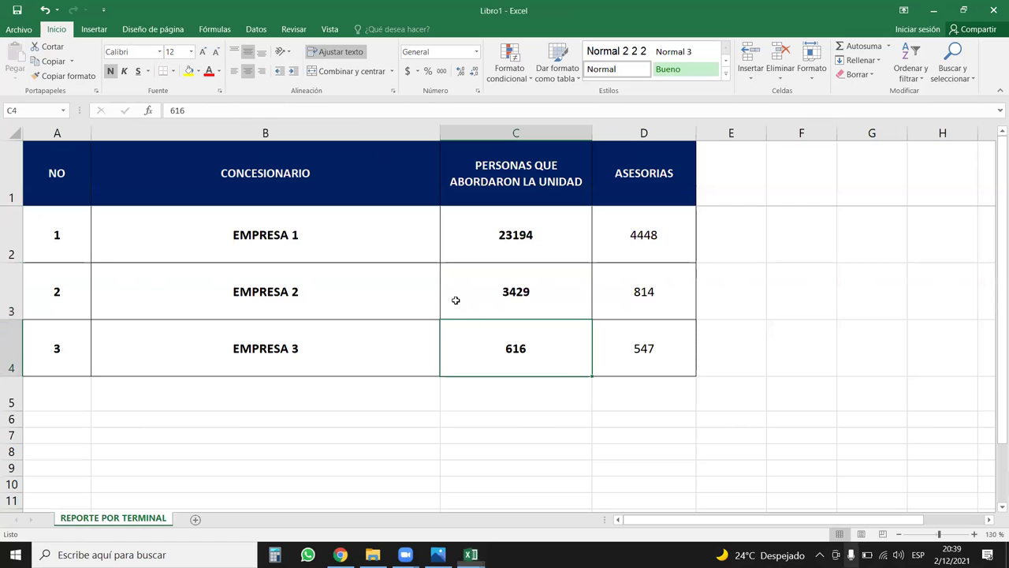
type("1775")
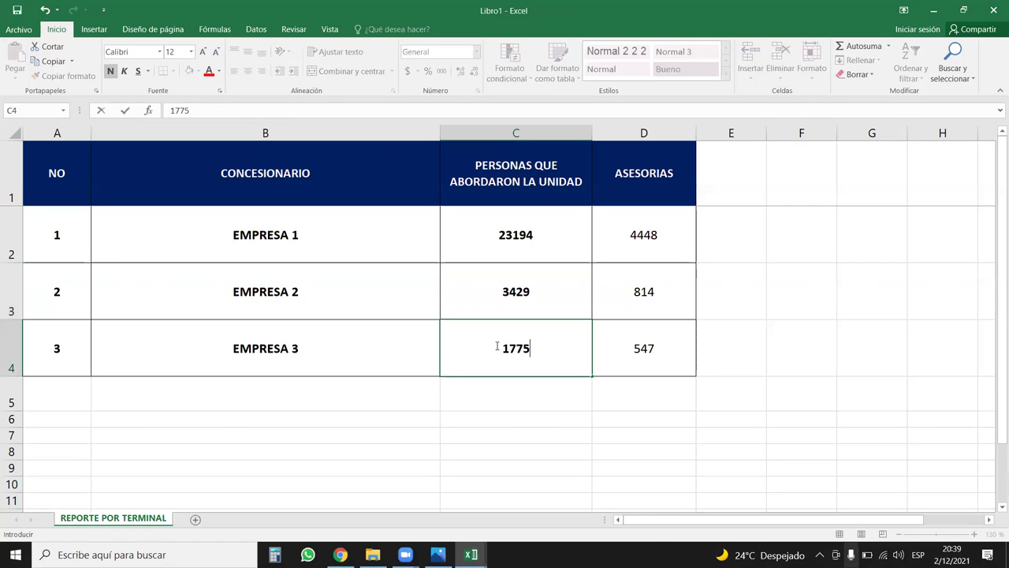
key("Return")
key("alt+Tab")
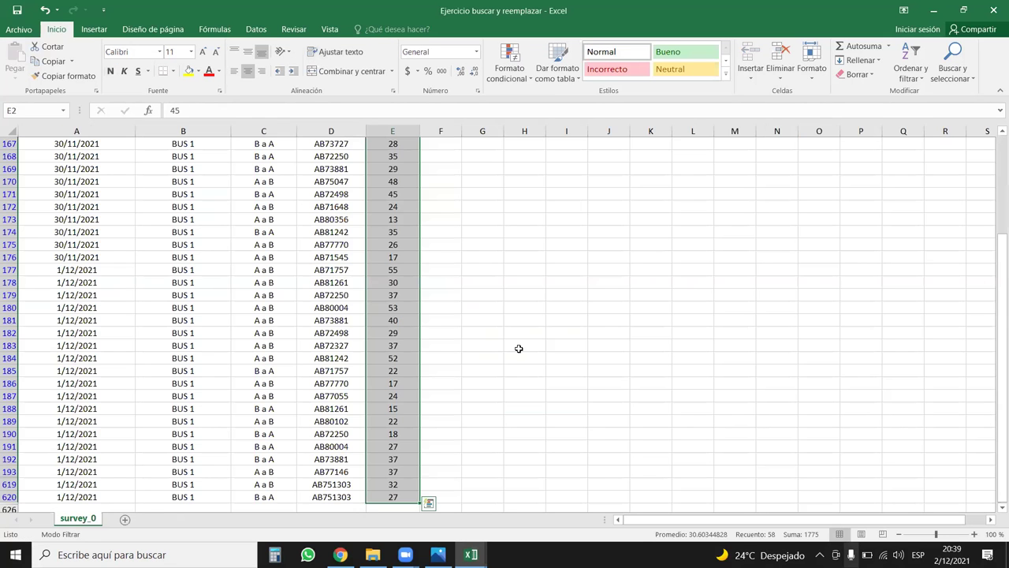
key("alt+Tab")
key("Up")
key("Right")
key("Right")
left_click(803, 470)
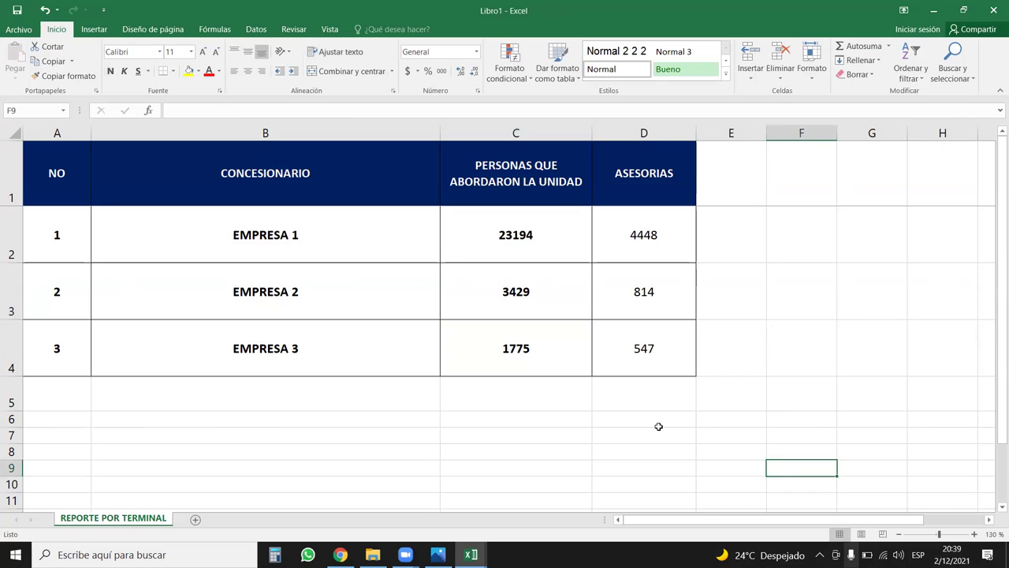
left_click(541, 386)
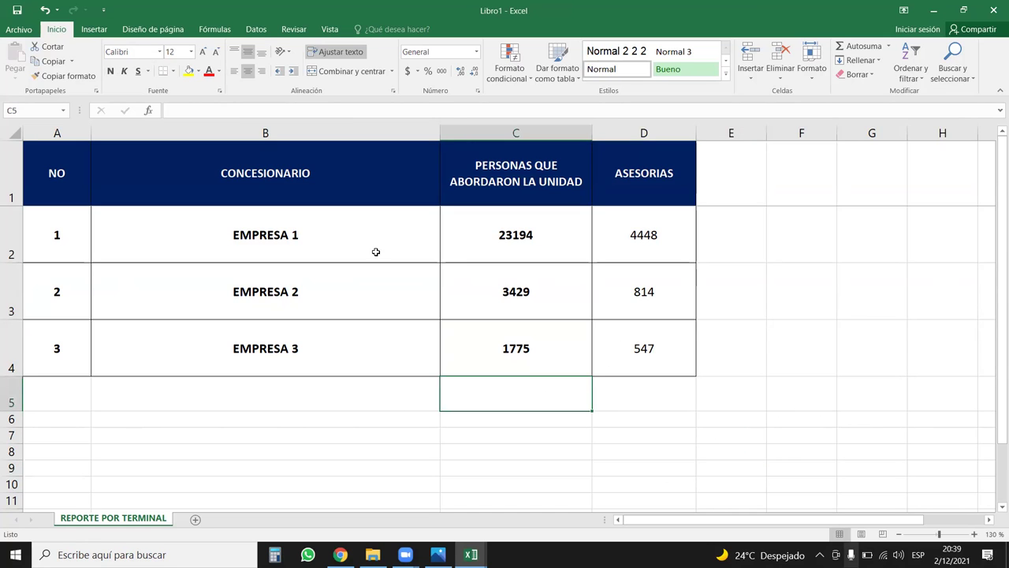
Narrow the CONCESIONARIO name column and relabel B2 as BUS 3
left_click_drag(440, 132, 384, 120)
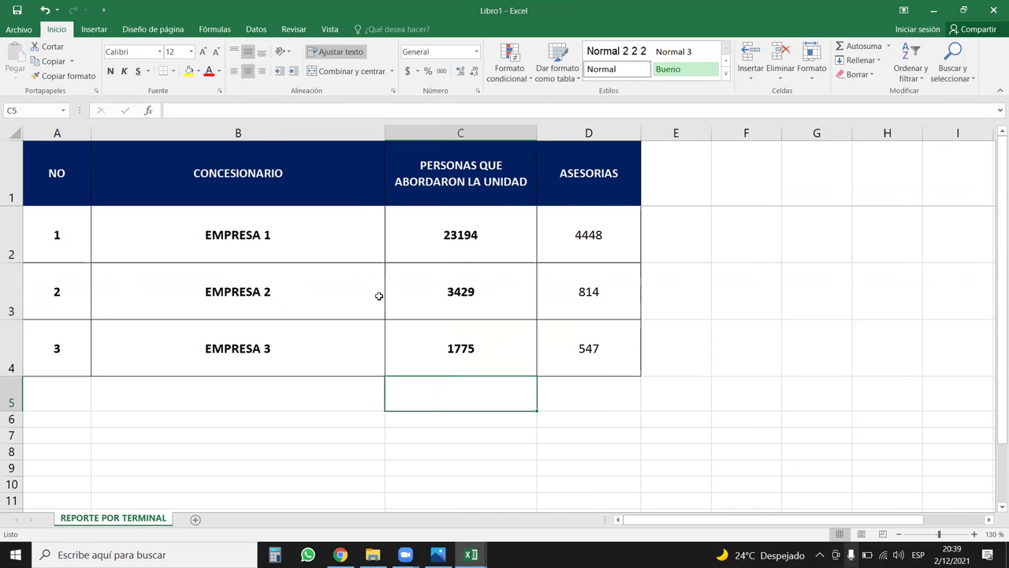
left_click(322, 252)
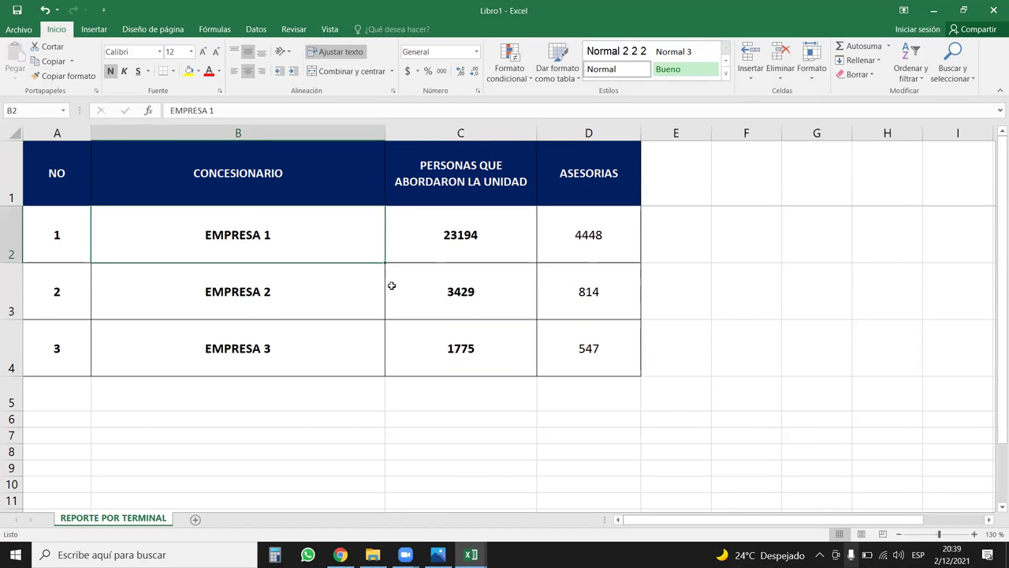
type("bu")
key("BackSpace")
key("BackSpace")
type("BUS 3")
key("Return")
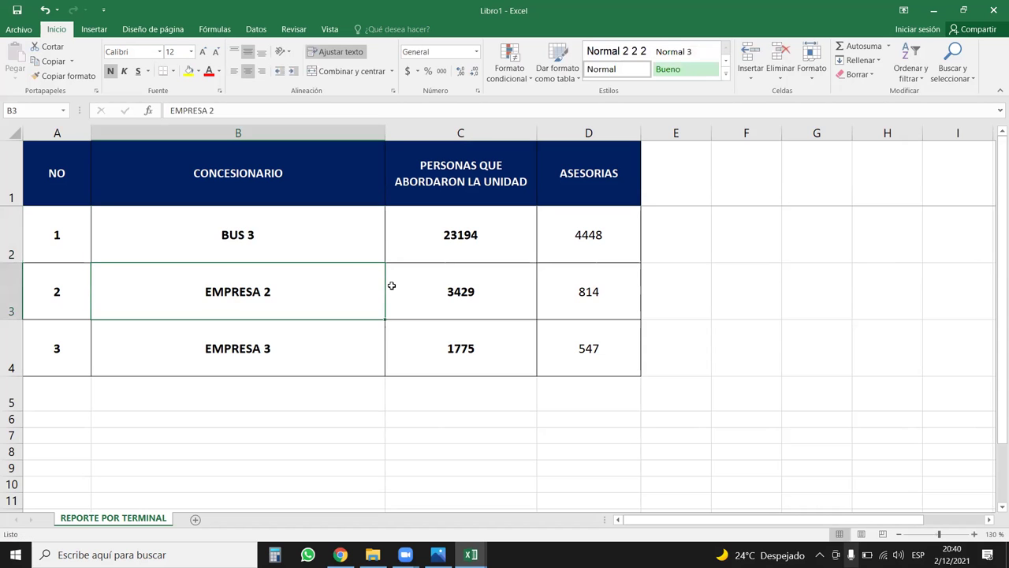
Relabel B3 as BUS 2 and B4 as BUS 1
type("BUS")
left_click(391, 285)
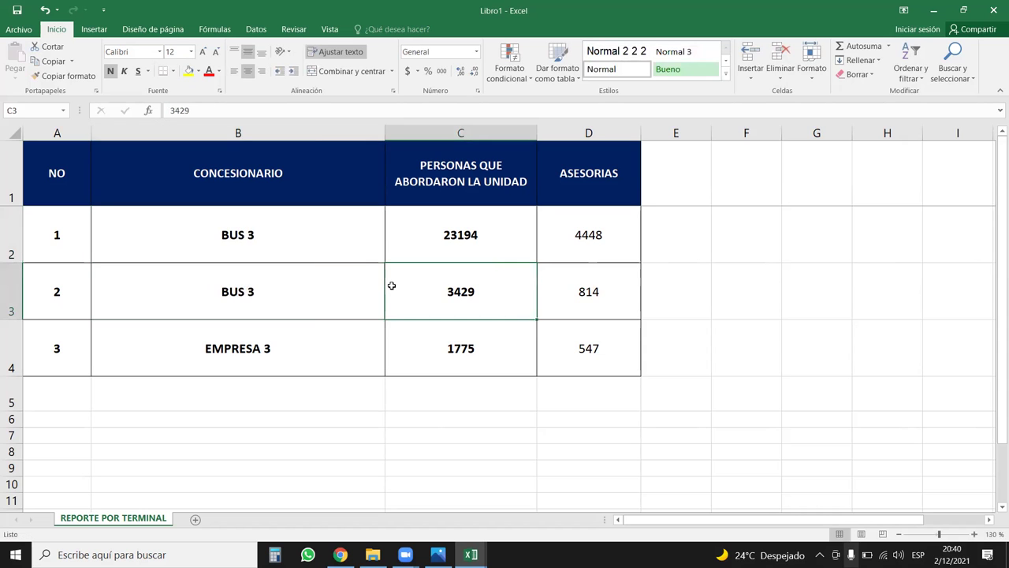
double_click(329, 288)
key("BackSpace")
type("2")
key("Return")
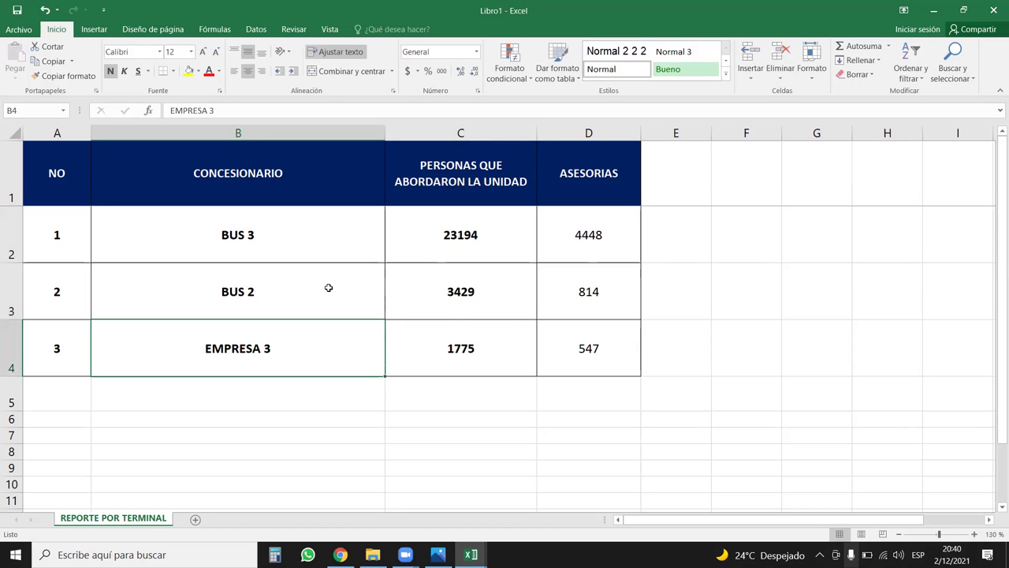
type("BUS 1")
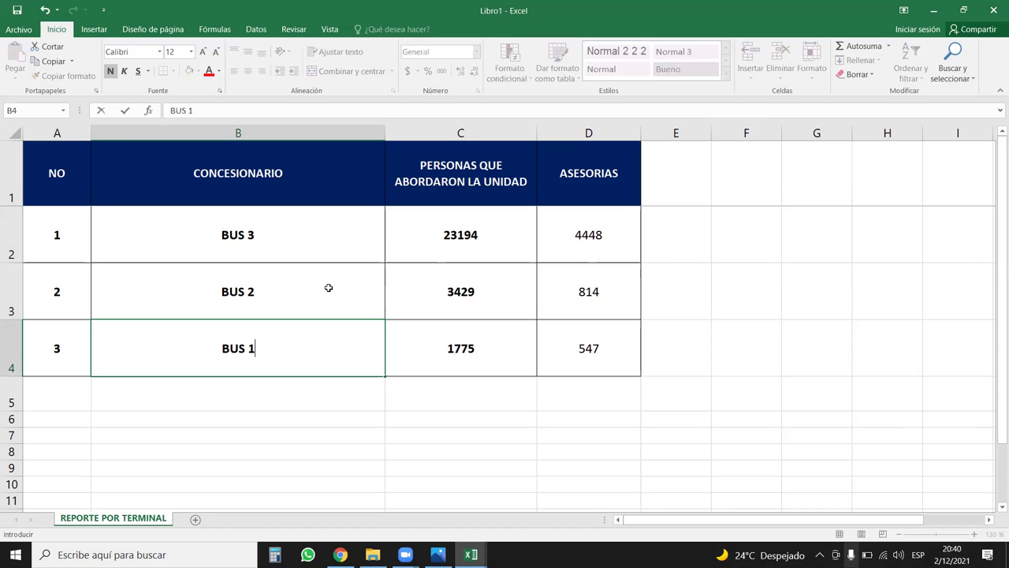
Check the three bus labels, select the report table A1:D4 and return to the survey workbook
double_click(326, 244)
left_click(284, 287)
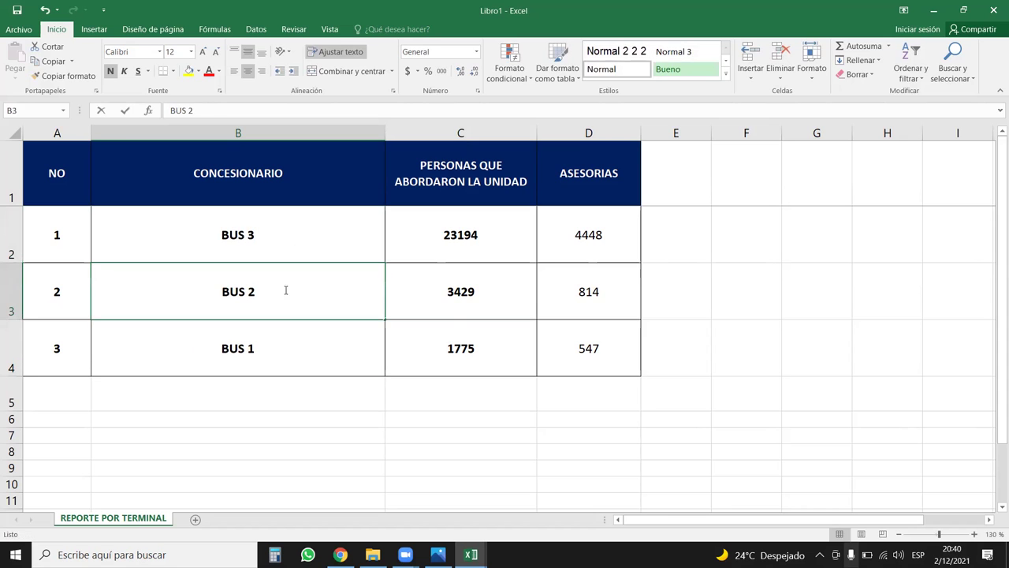
double_click(284, 343)
left_click(791, 314)
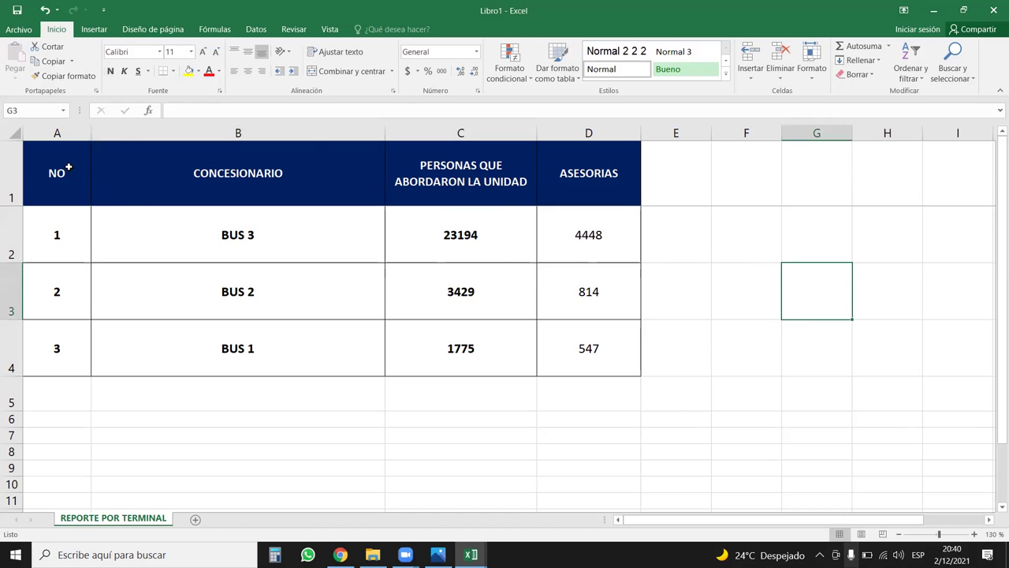
left_click_drag(68, 167, 556, 347)
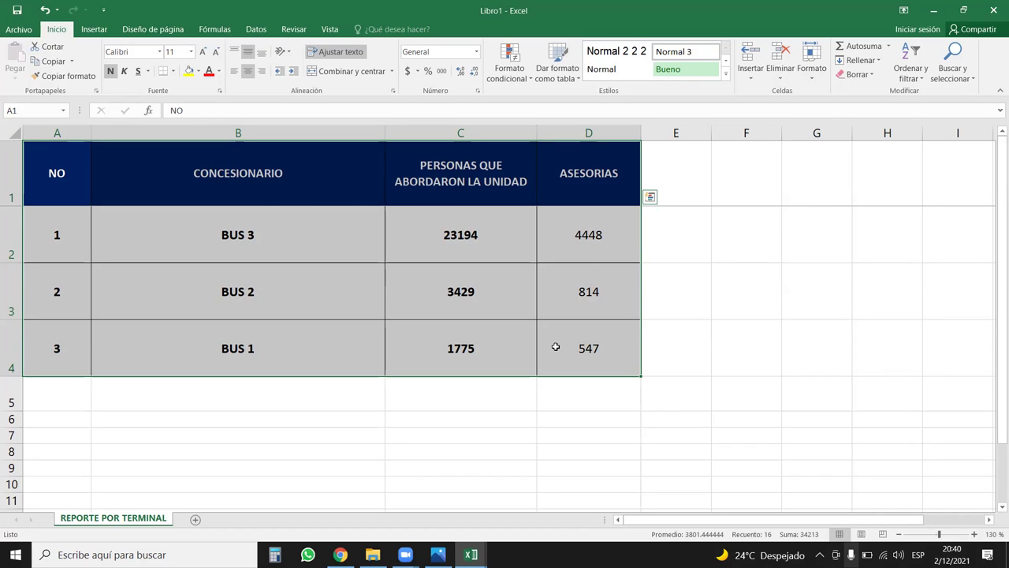
key("alt+Tab")
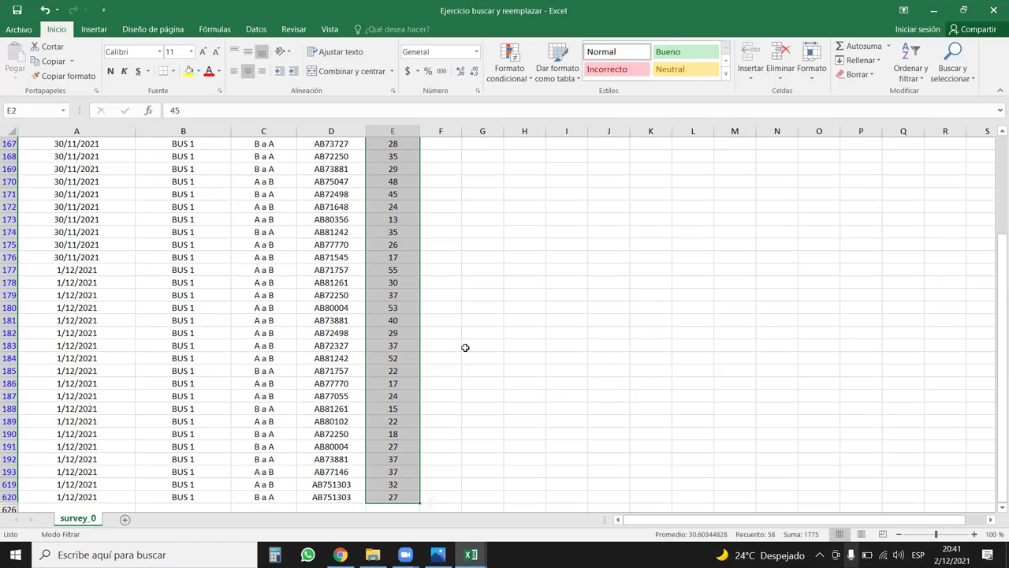
Clear the CONCESIONARIO filter so all survey rows show again
left_click_drag(126, 173, 122, 212)
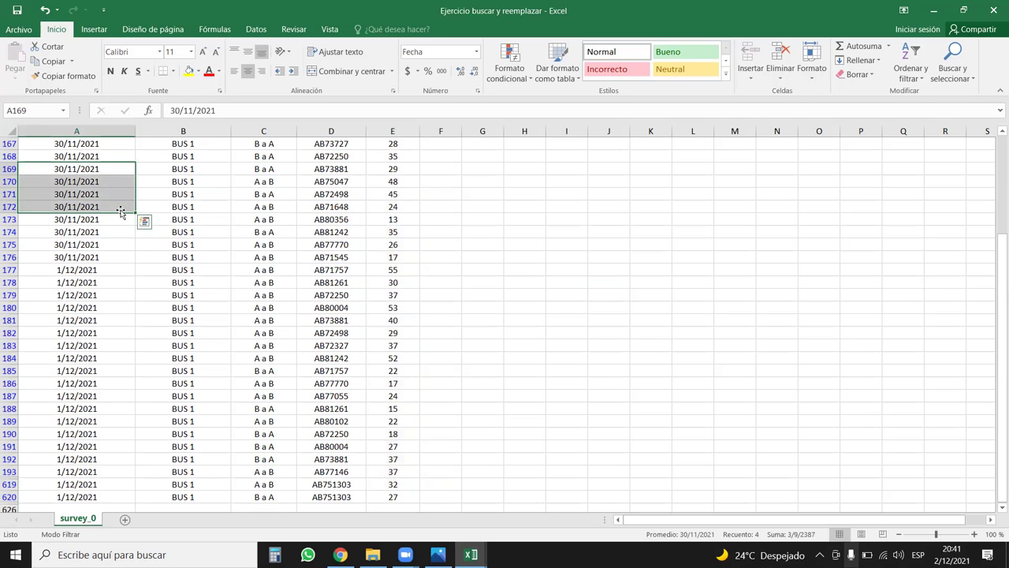
left_click(76, 182)
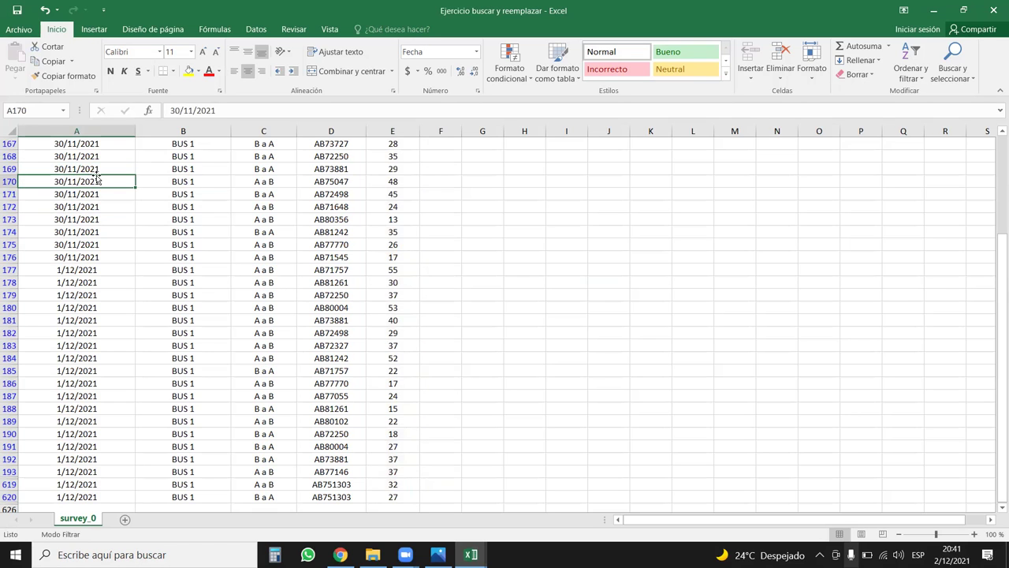
left_click(87, 156)
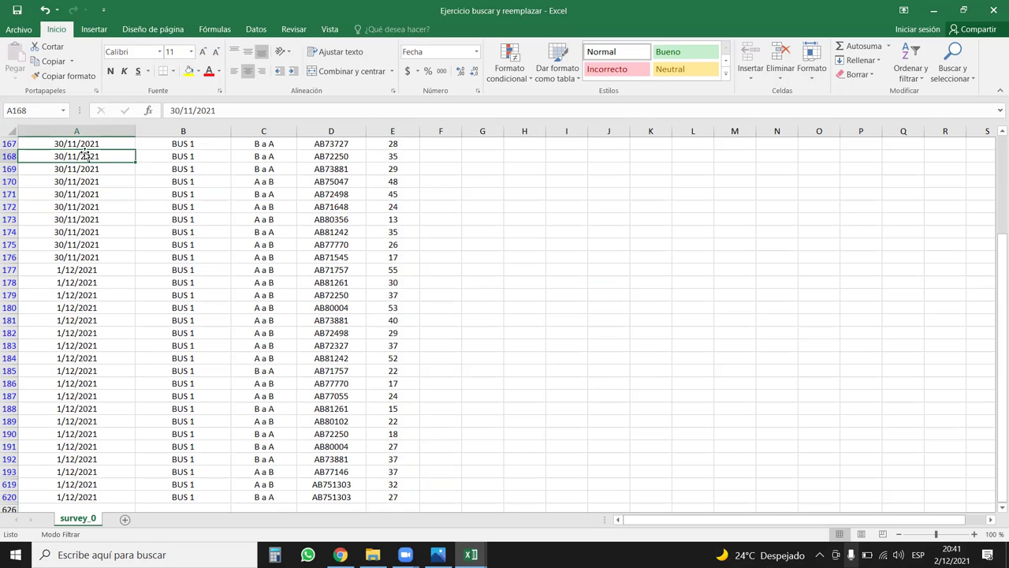
scroll(351, 185, "up", 10)
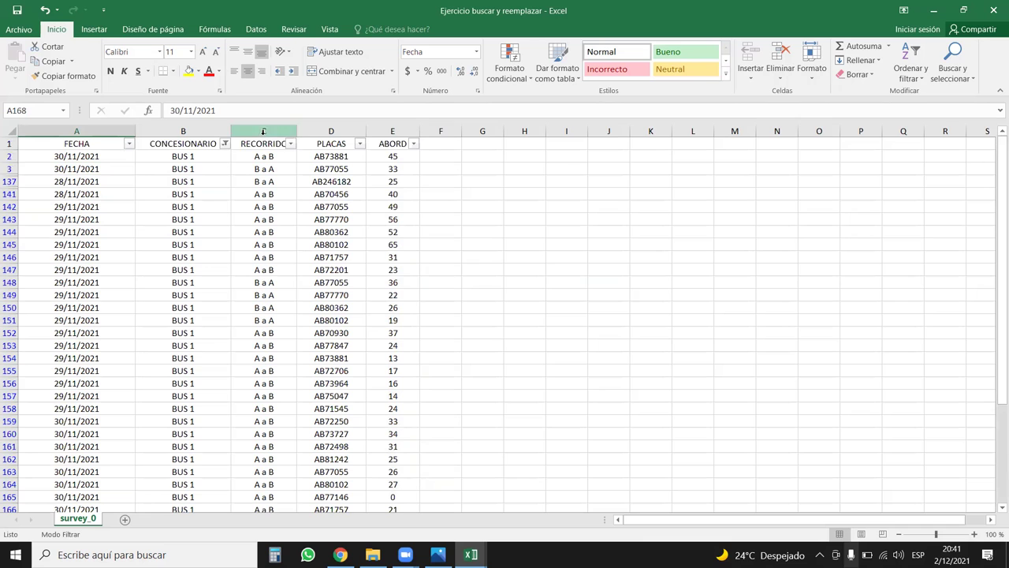
left_click(225, 144)
left_click(135, 203)
left_click(242, 242)
Select the survey data A1:E625 and insert a default column chart with Alt+F1
left_click(70, 143)
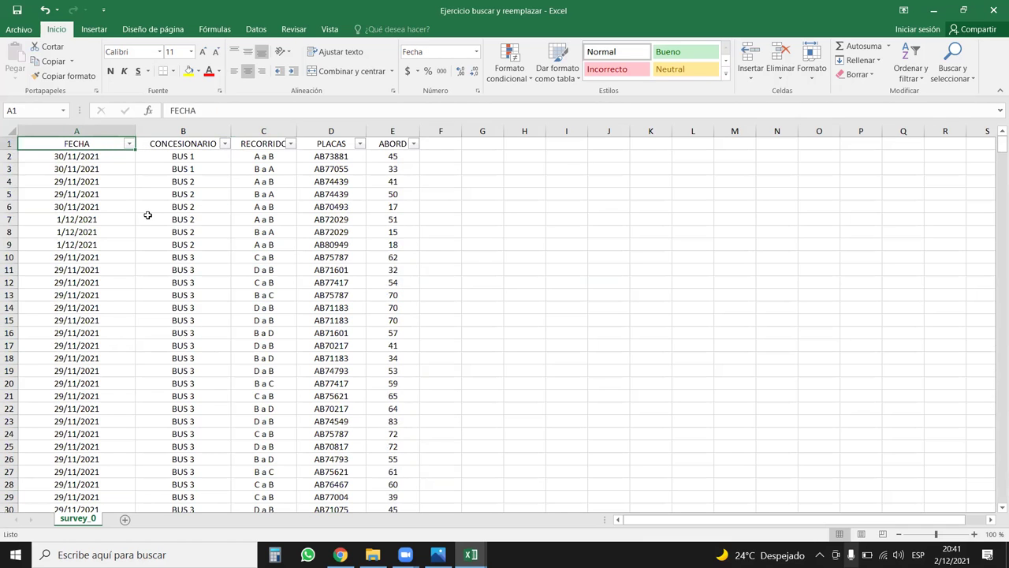
key("ctrl+shift+Right")
key("ctrl+shift+Down")
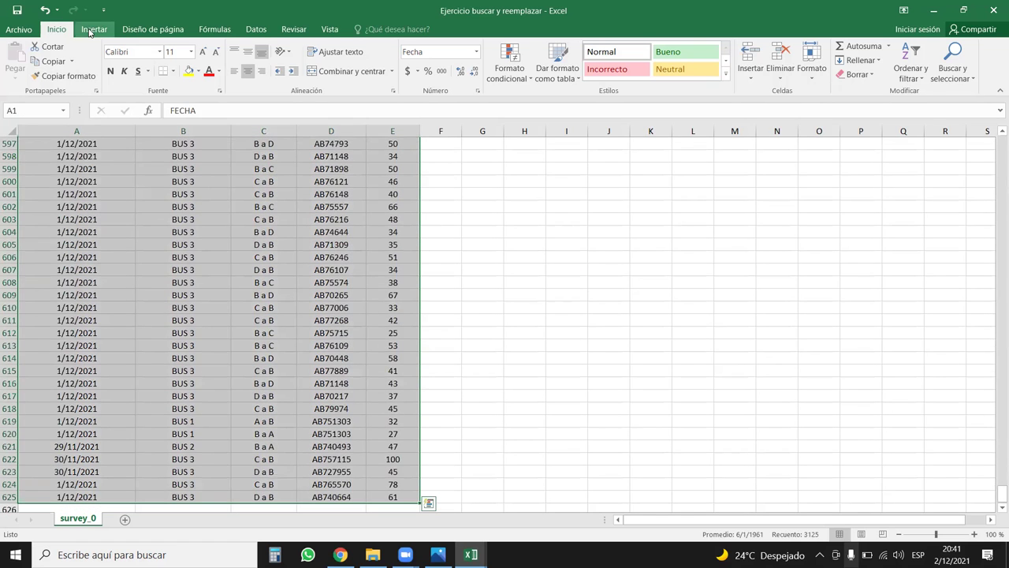
left_click(92, 30)
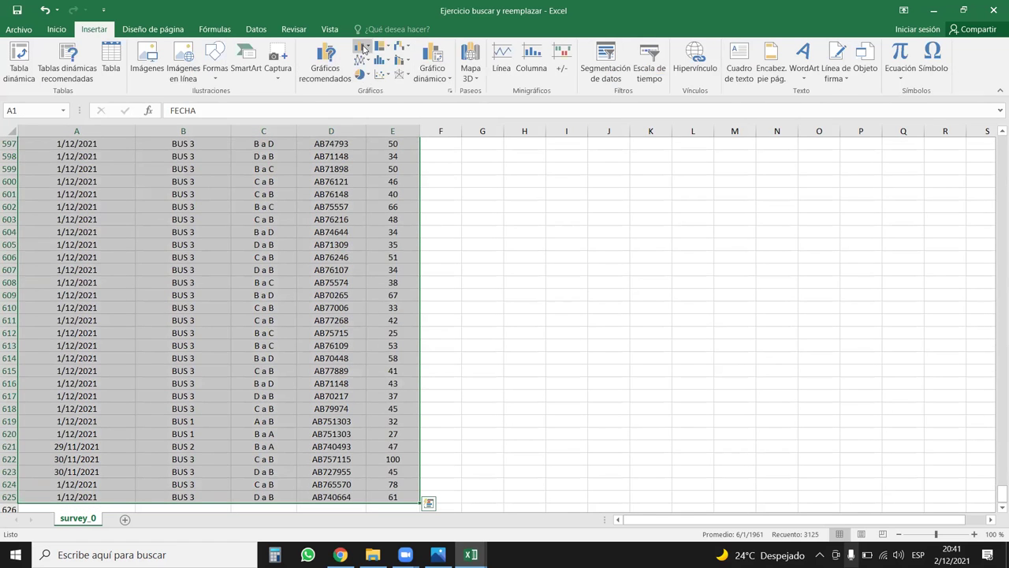
left_click(363, 49)
key("Escape")
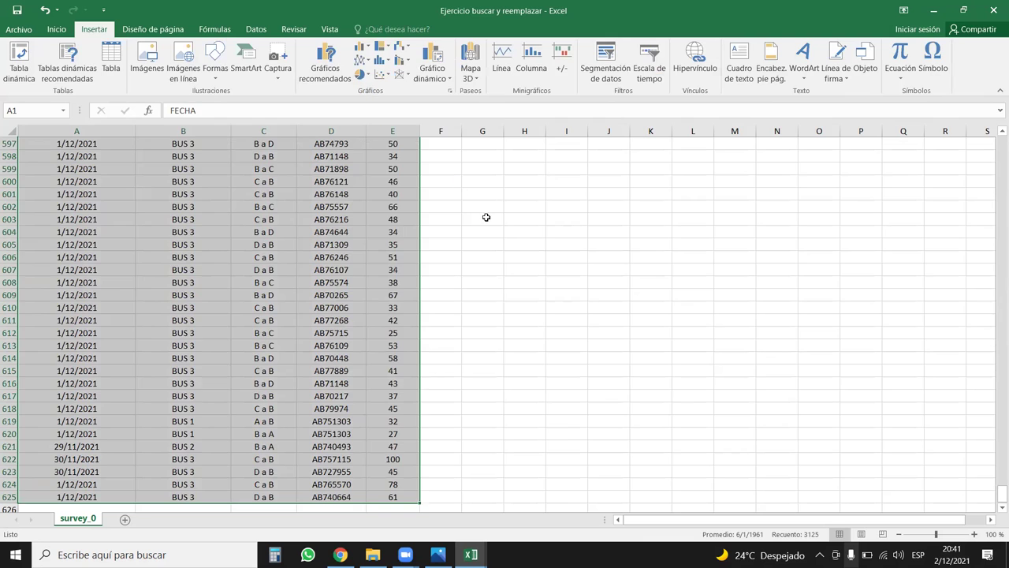
key("alt+F1")
Move and enlarge the ABORD chart beside the data, then delete it
left_click_drag(534, 261, 632, 227)
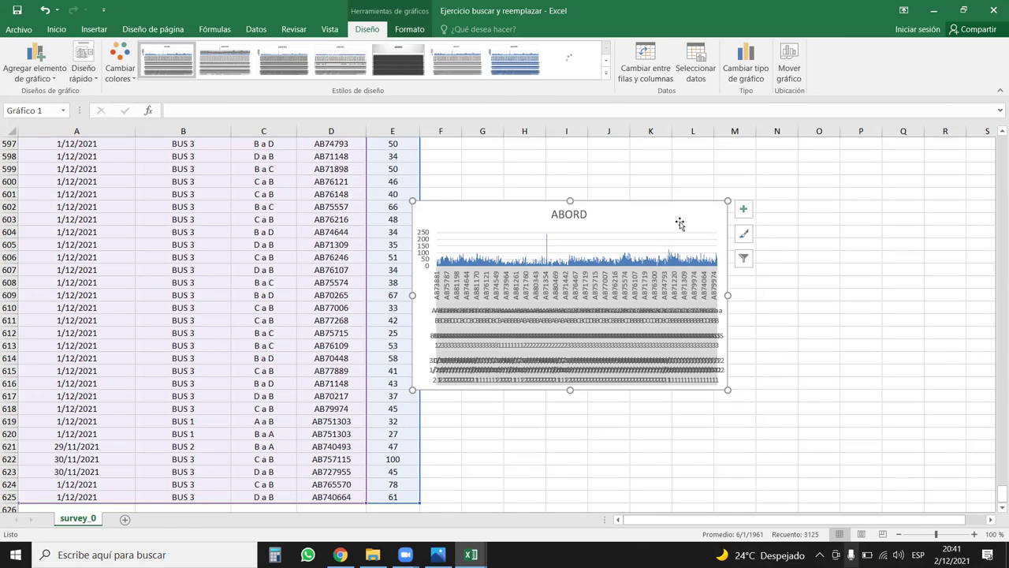
left_click_drag(727, 390, 777, 410)
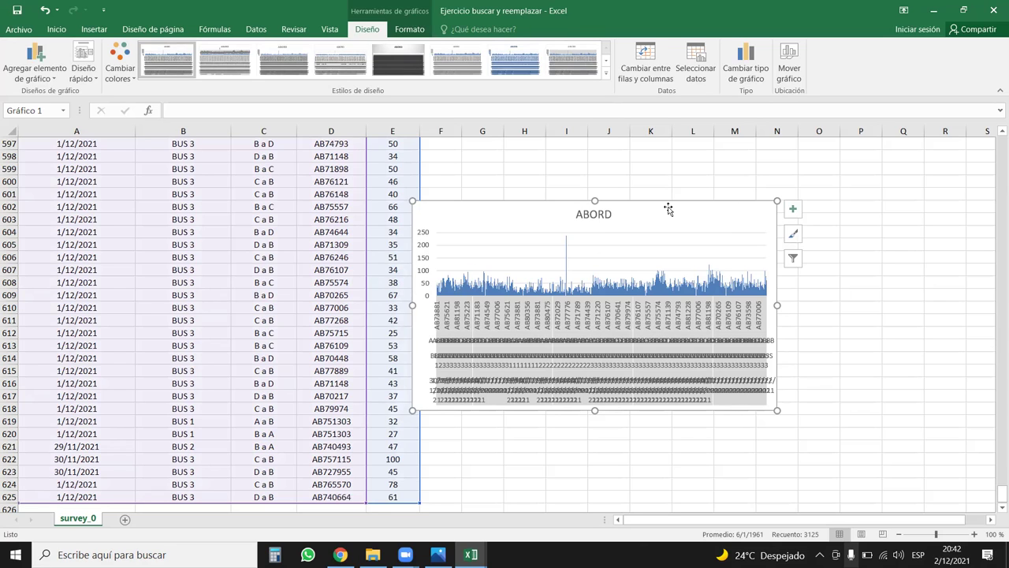
key("Delete")
left_click(306, 331)
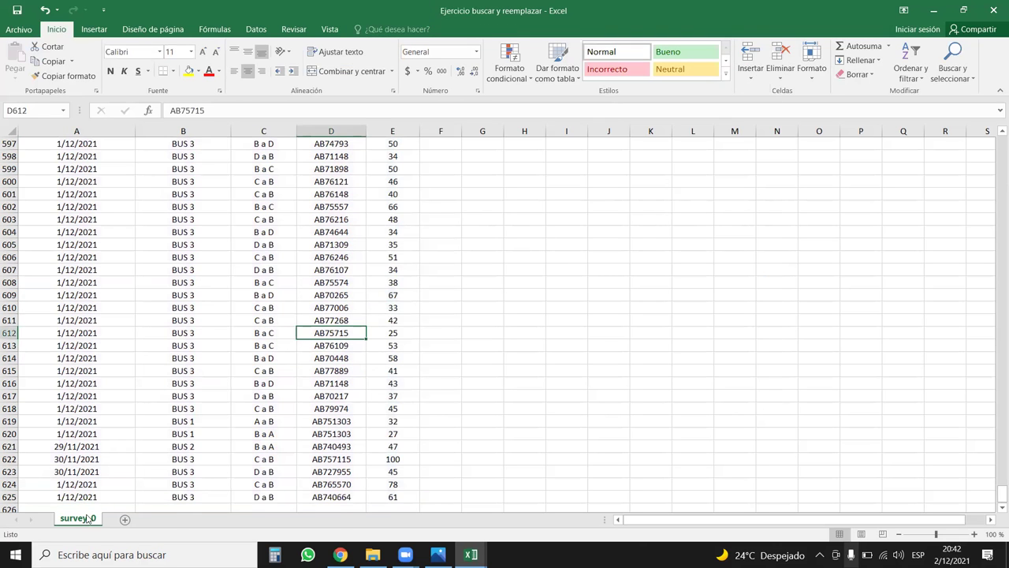
Switch to the Libro1 report workbook and clear the current selection
key("alt+Tab")
left_click(464, 434)
left_click(563, 356)
key("ctrl+a")
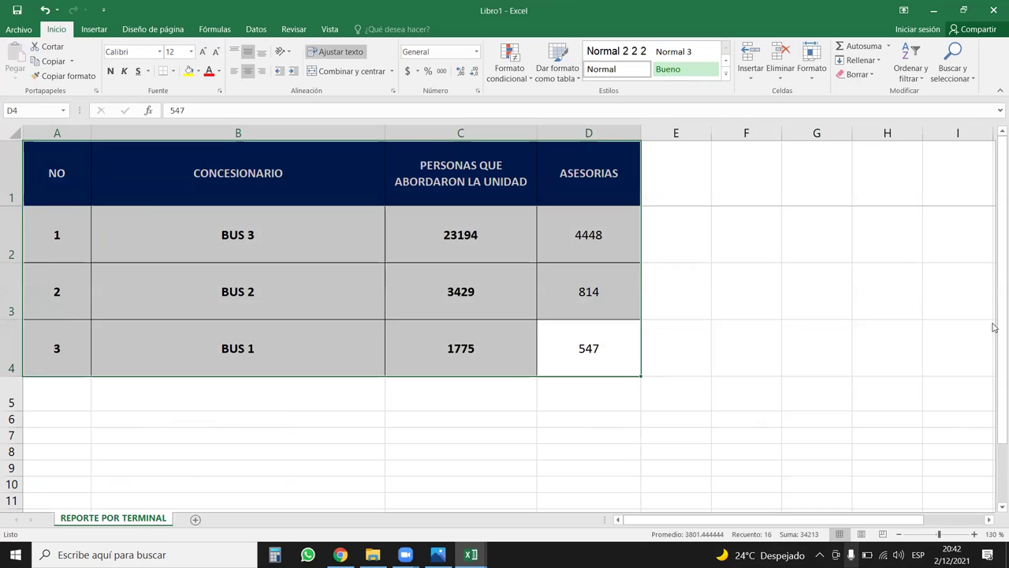
left_click(746, 291)
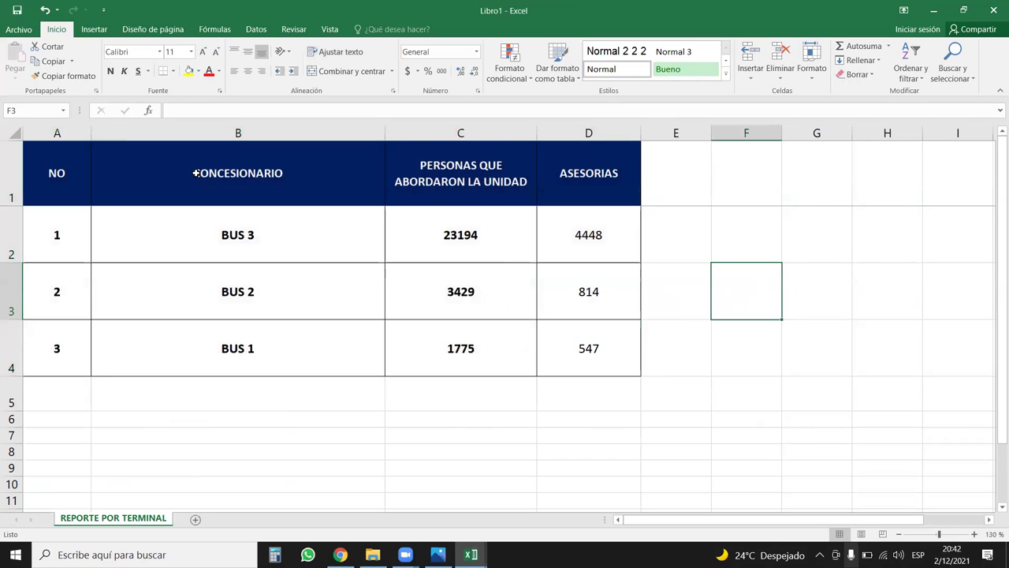
Select the bus names and boarding totals B1:C4 for charting
left_click_drag(195, 172, 562, 331)
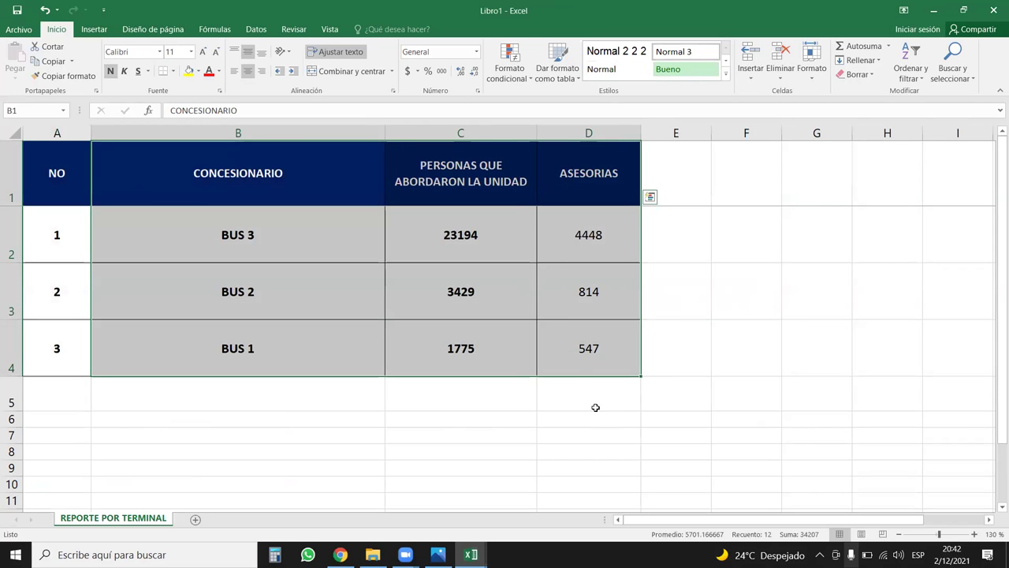
left_click(71, 134)
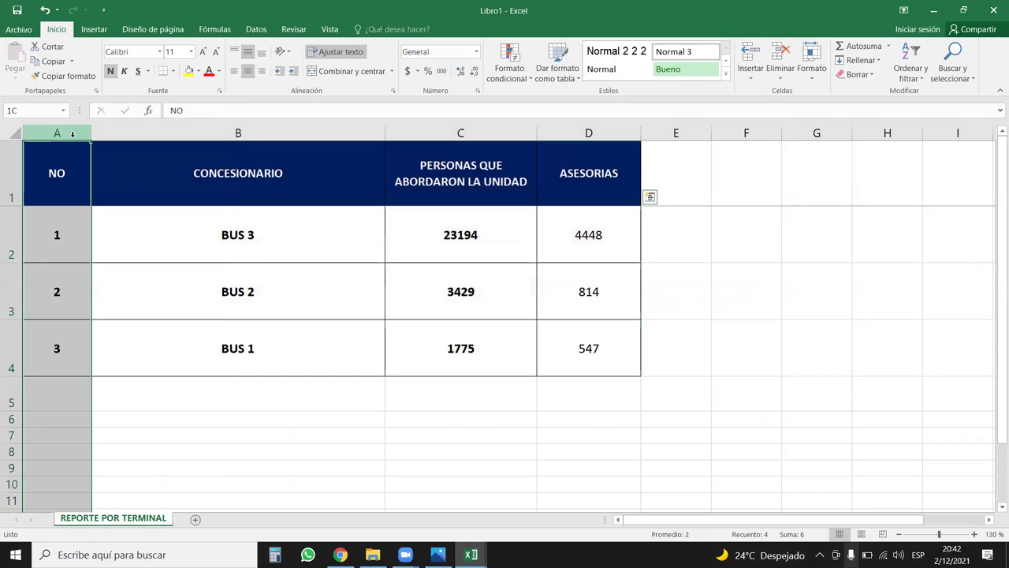
left_click_drag(206, 185, 583, 314)
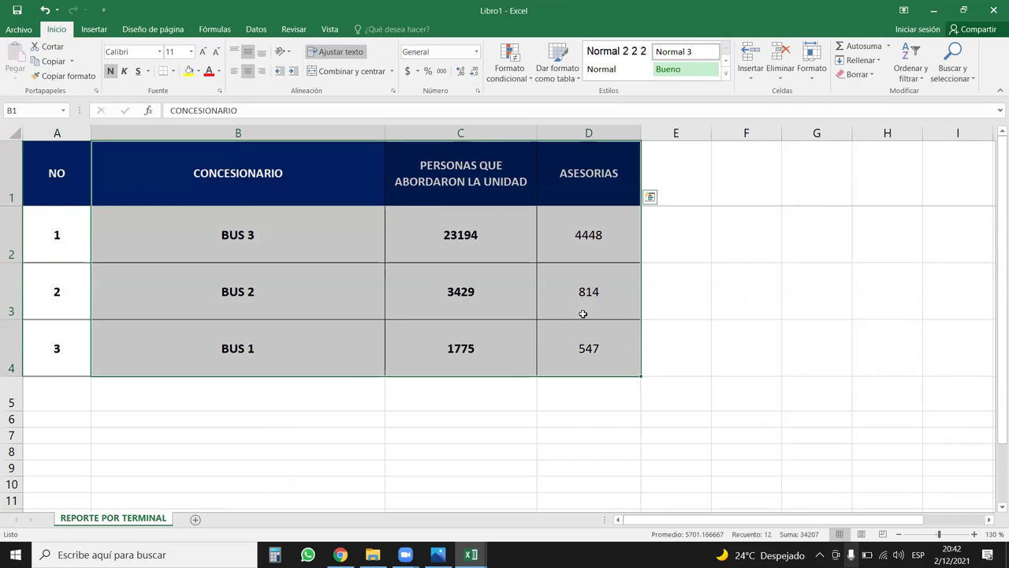
left_click(99, 31)
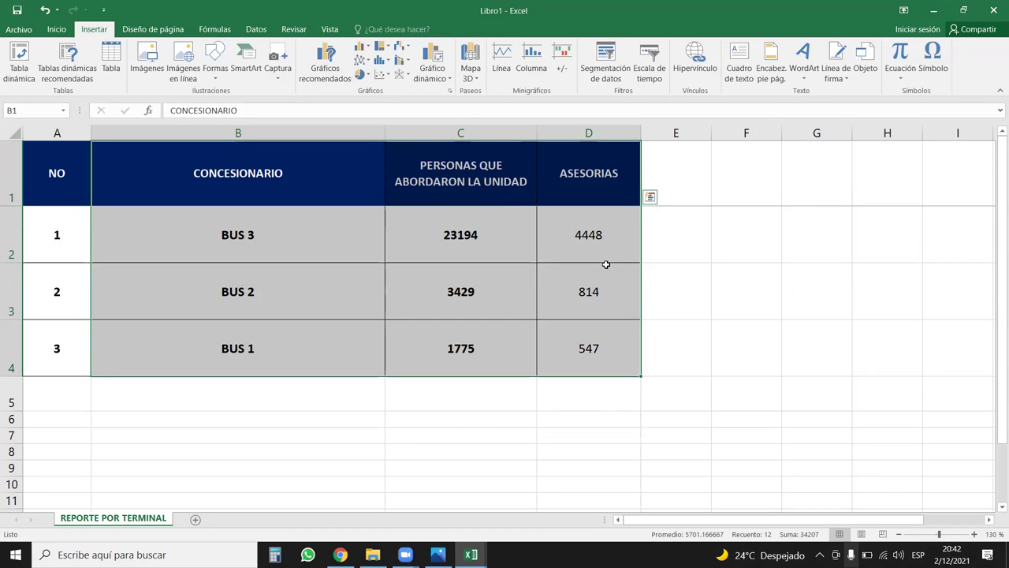
left_click_drag(298, 161, 442, 346)
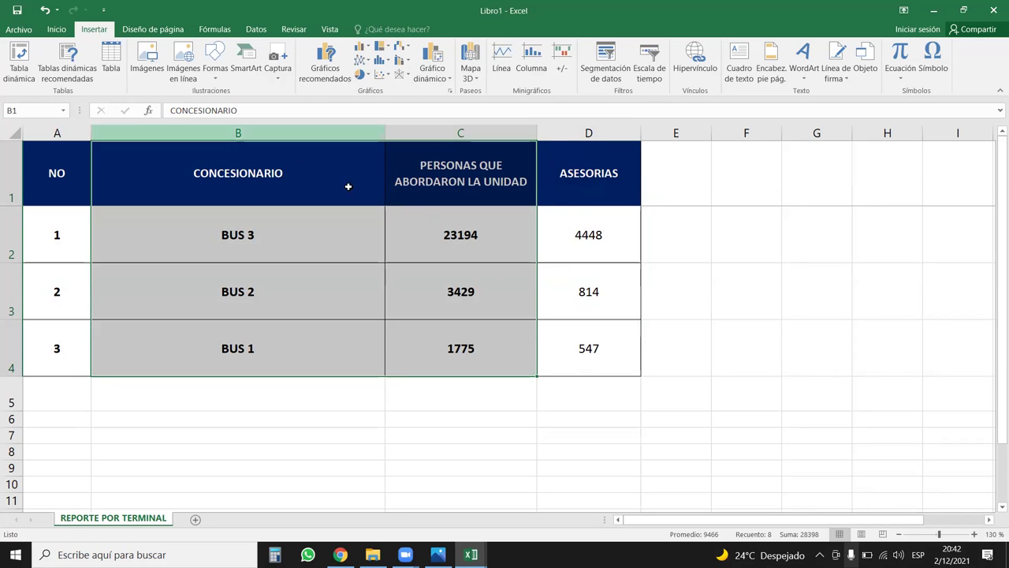
left_click_drag(287, 204, 419, 369)
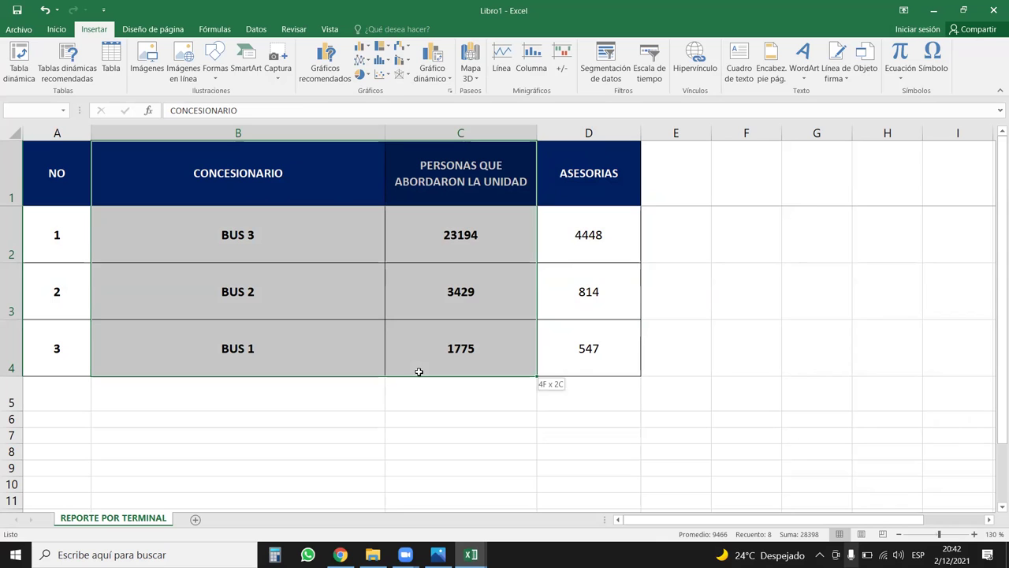
Insert a basic 2D pie chart of boardings per bus and place it over columns E–K
left_click(361, 75)
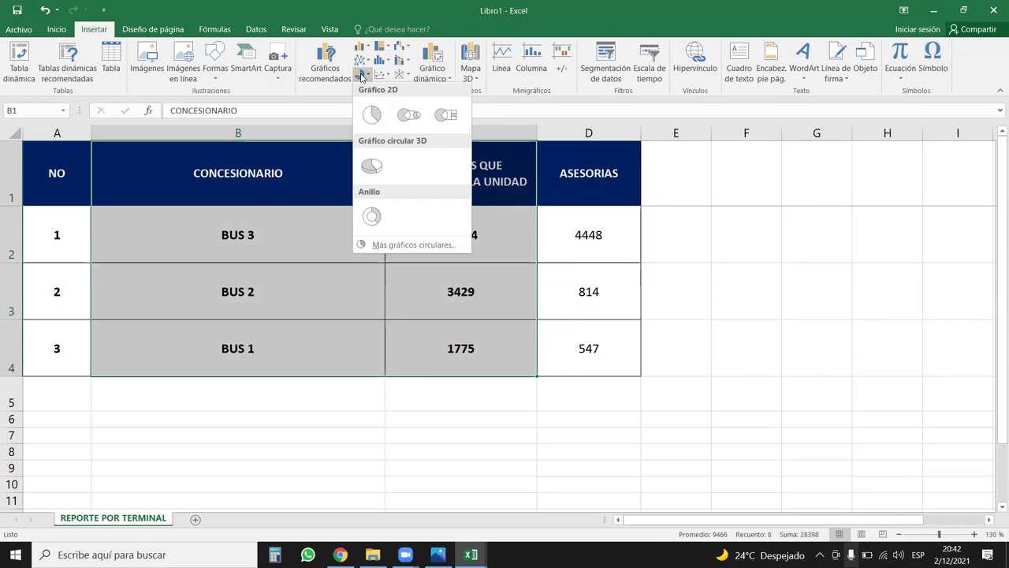
left_click(374, 115)
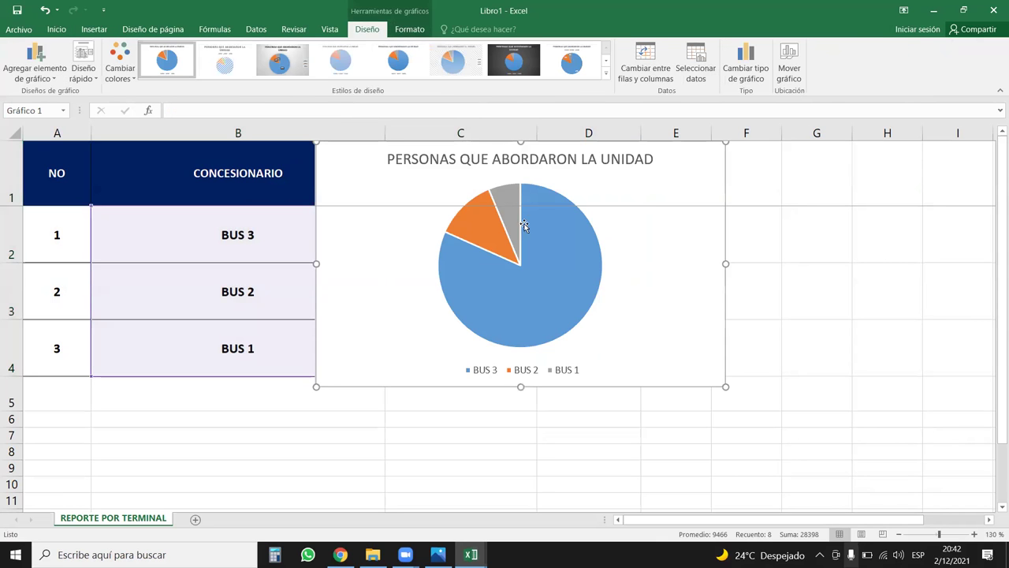
mouse_move(676, 165)
left_mouse_down()
mouse_move(479, 274)
mouse_move(502, 261)
left_mouse_up()
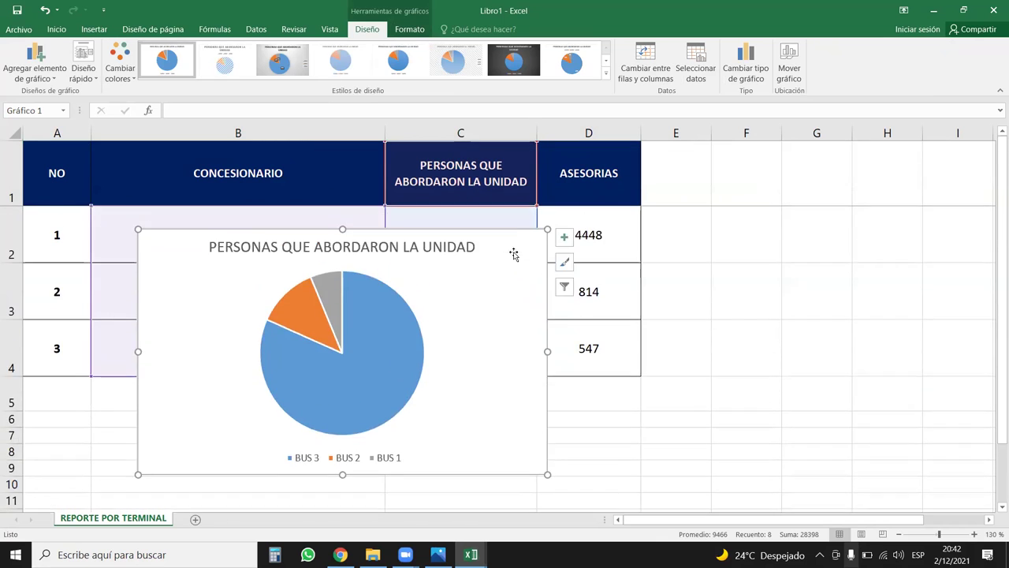
scroll(615, 299, "down", 2, "ctrl")
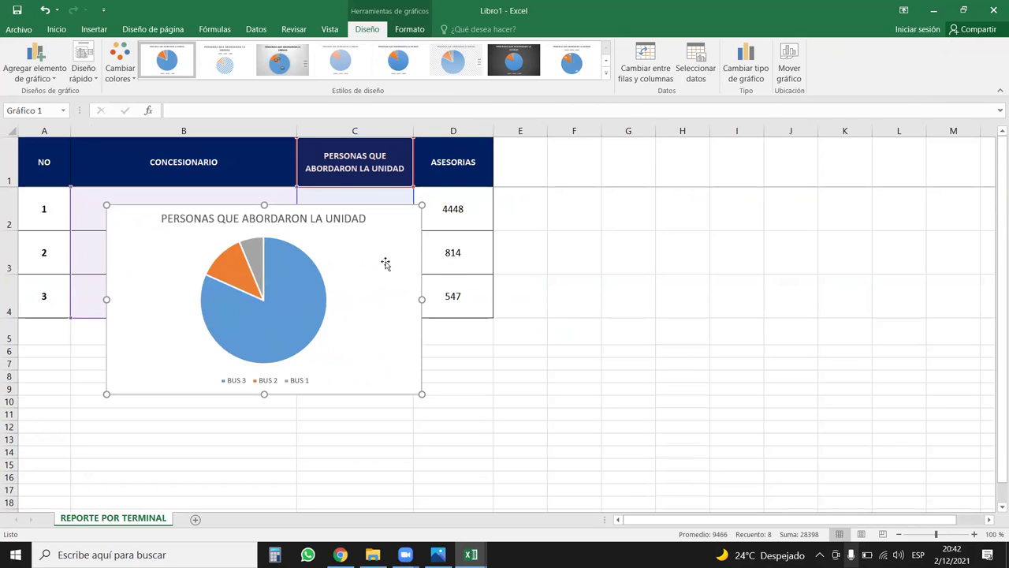
left_click_drag(394, 266, 794, 260)
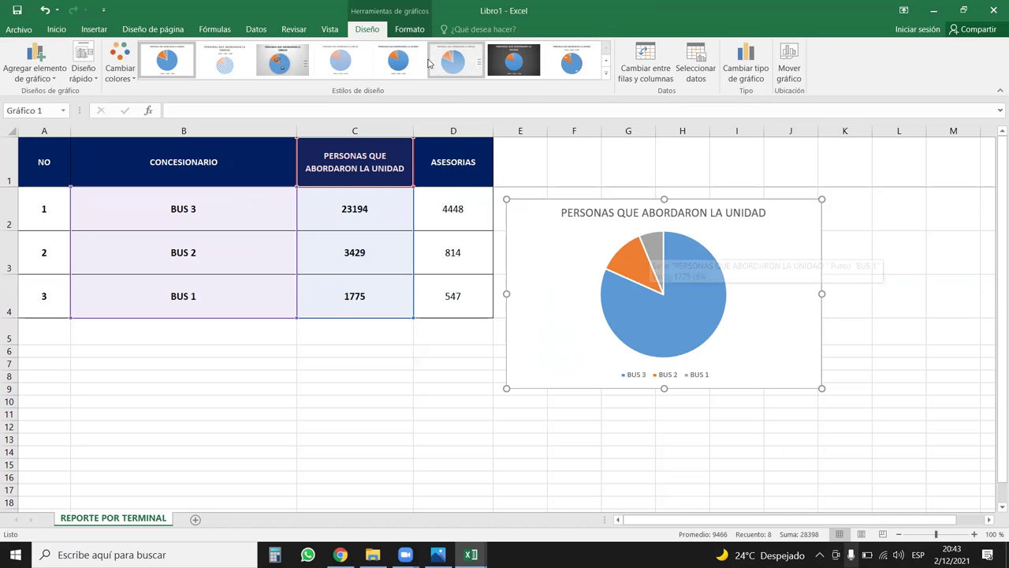
Apply a chart style labelling slices outside: BUS 3 82%, BUS 2 12%, BUS 1 6%, no legend
left_click(412, 32)
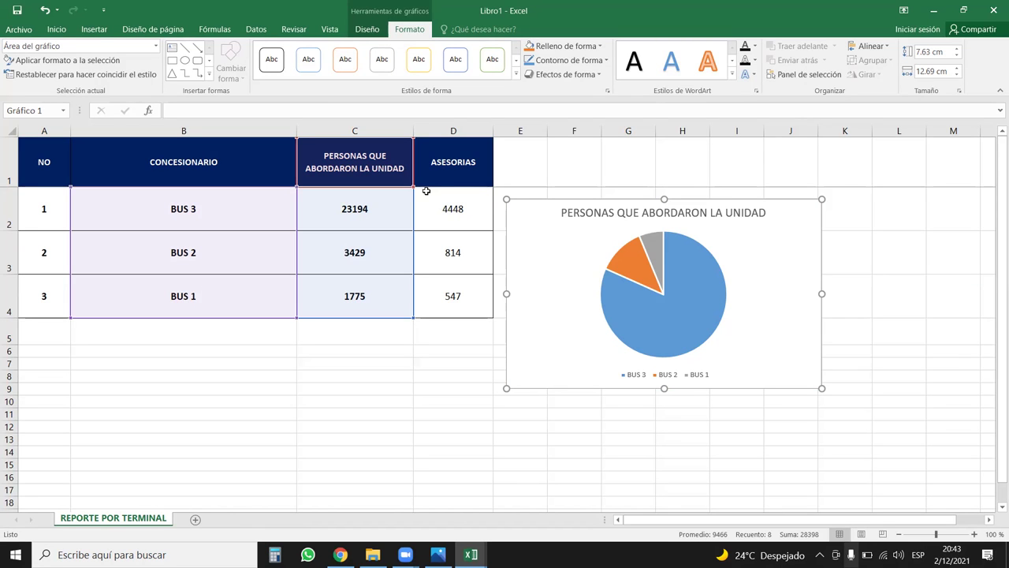
left_click(369, 29)
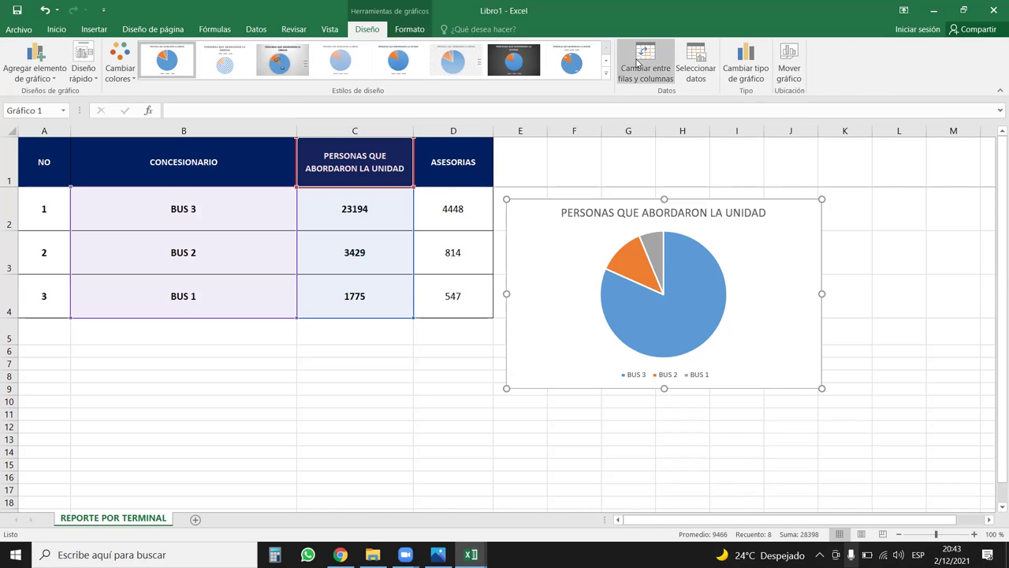
left_click(606, 73)
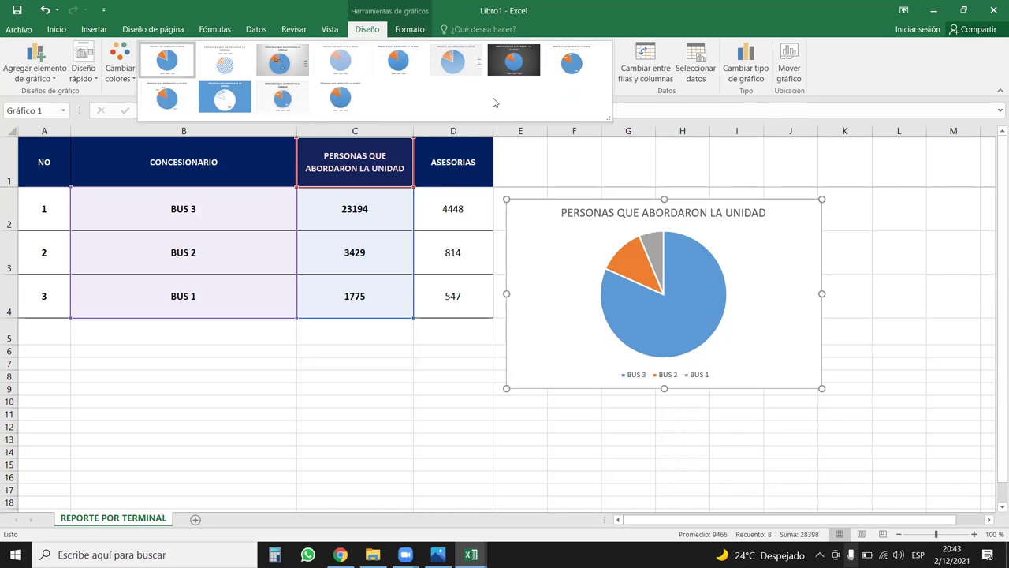
left_click(269, 102)
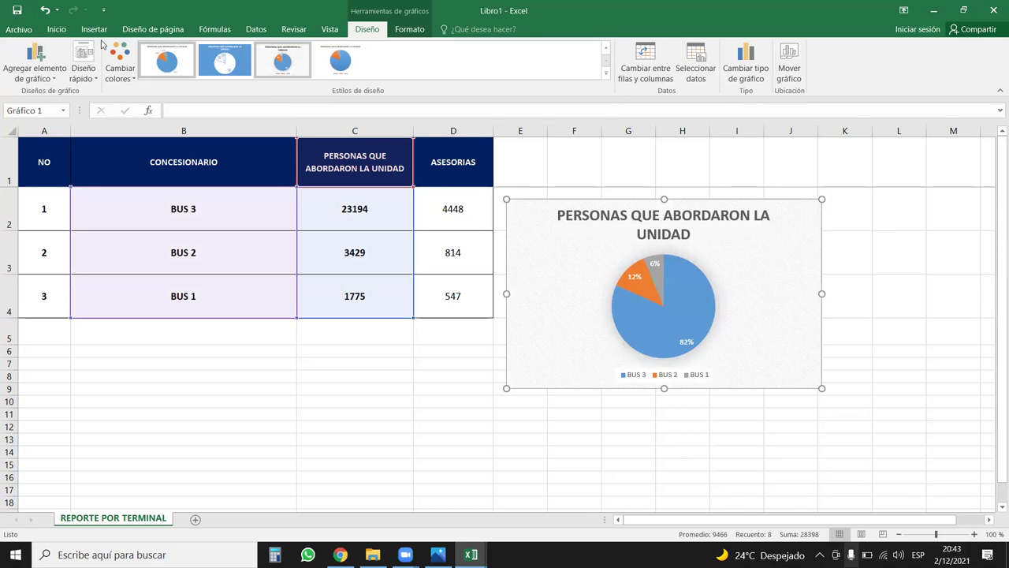
left_click(130, 70)
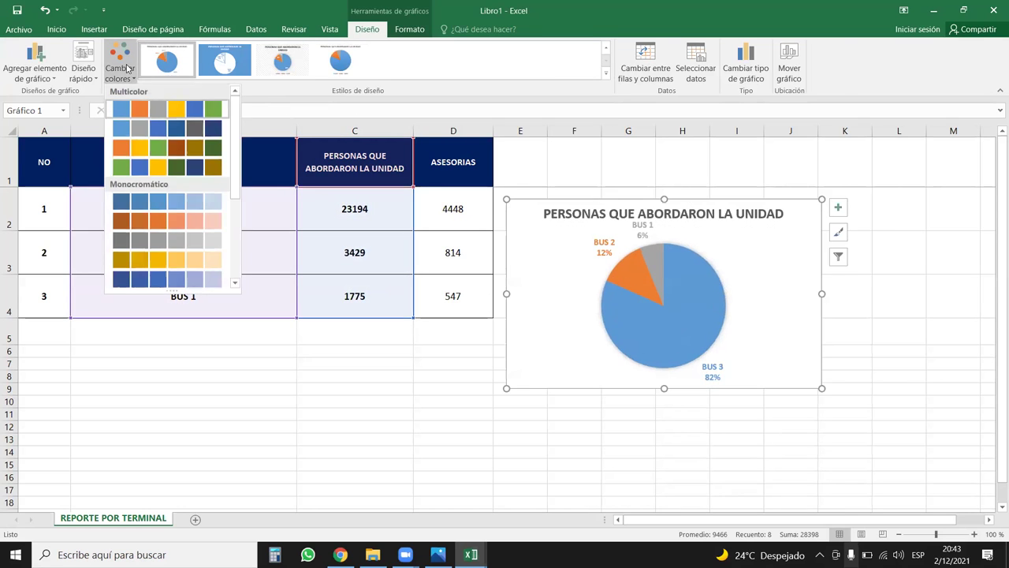
left_click(272, 64)
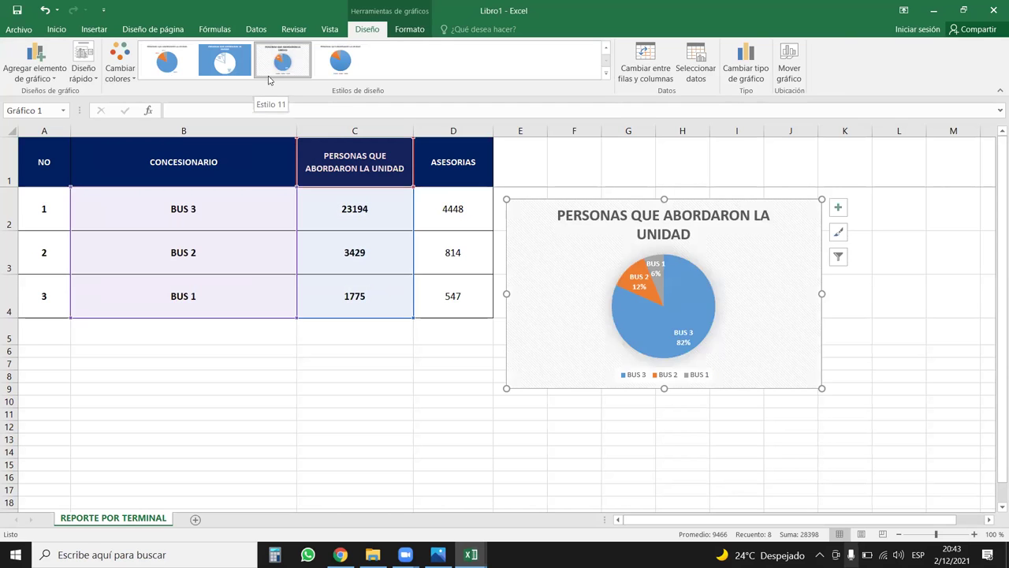
left_click(166, 59)
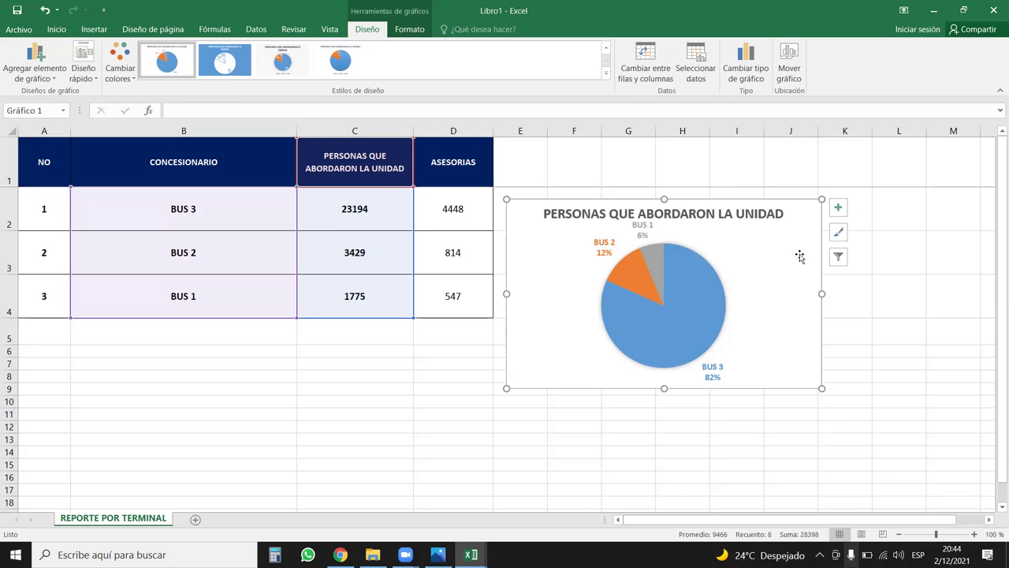
Browse the pie chart's element and style options from its side buttons
left_click(840, 208)
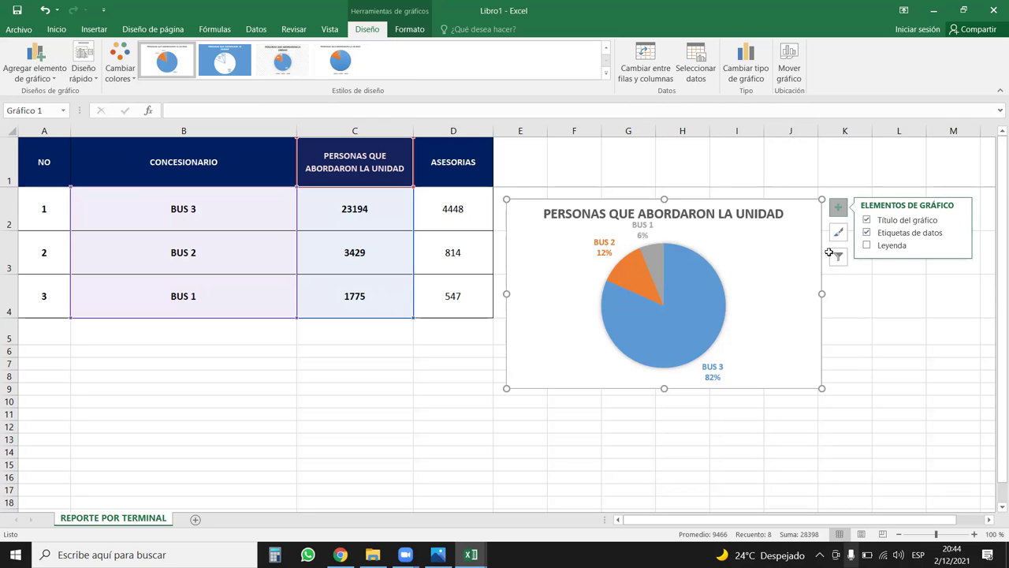
left_click(837, 244)
left_click(789, 223)
left_click(839, 231)
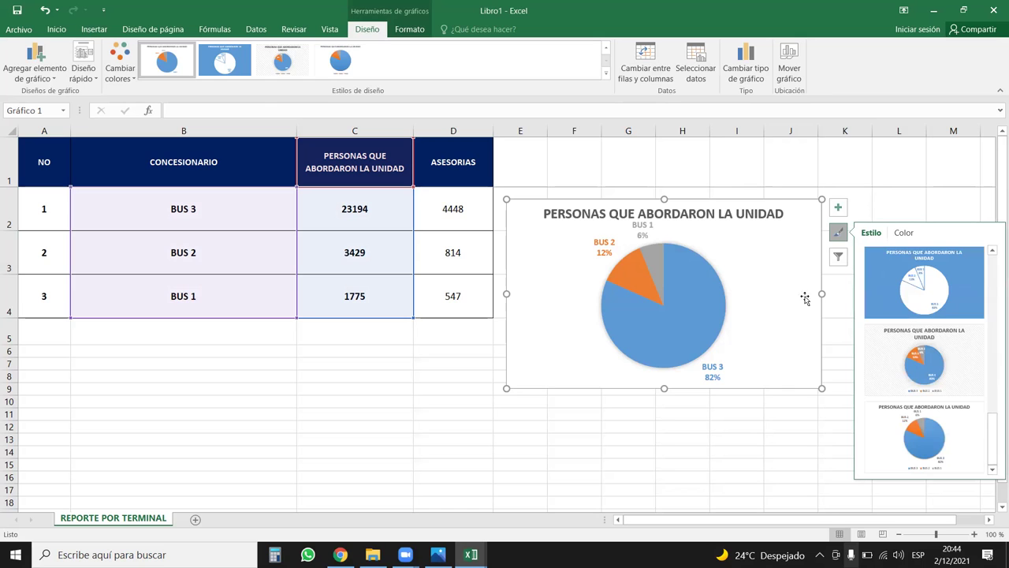
left_click(839, 152)
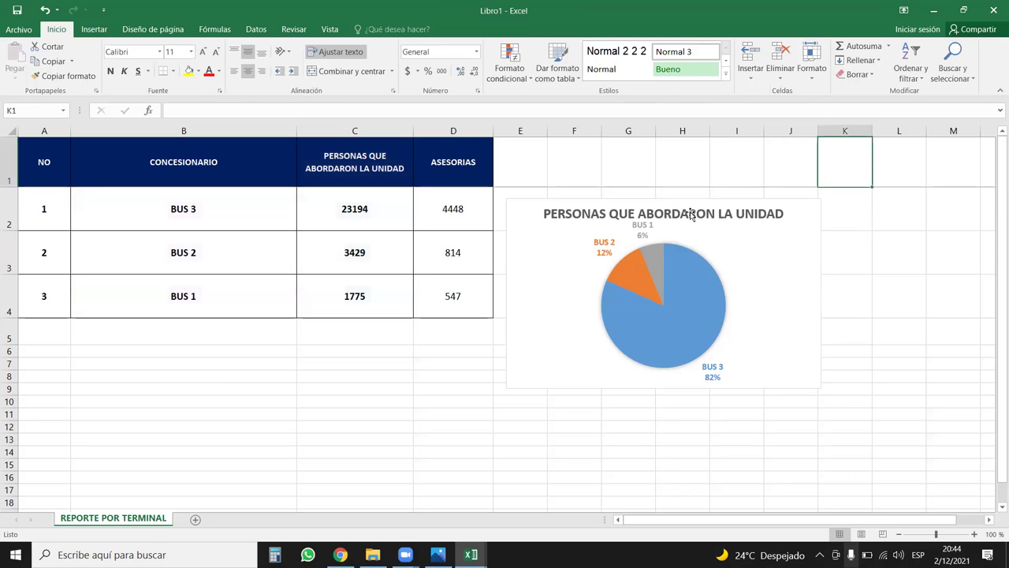
left_click(763, 205)
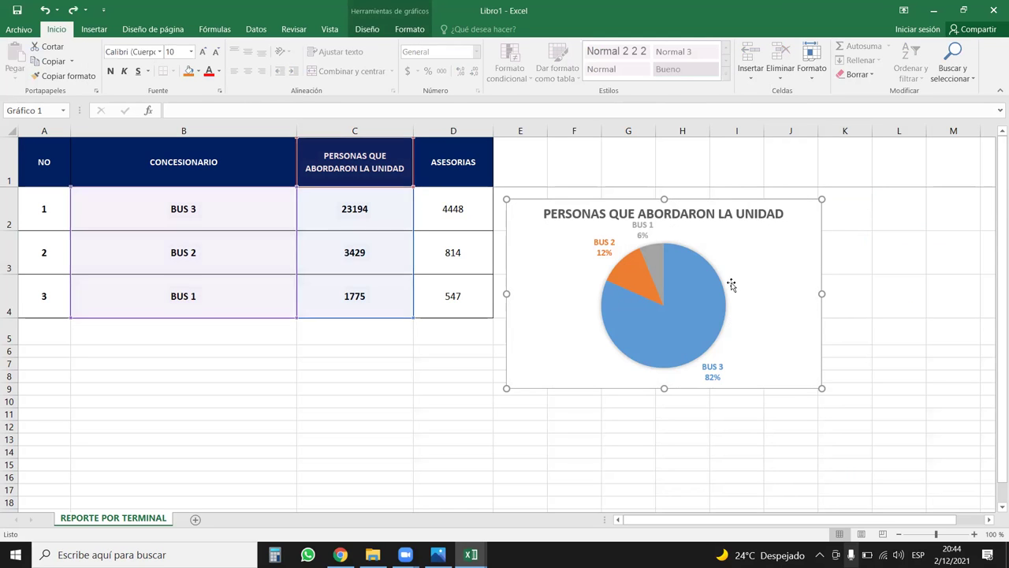
Revert to the style with inside percentages and a bottom legend, keeping the bold title in place
key("ctrl+z")
key("ctrl+y")
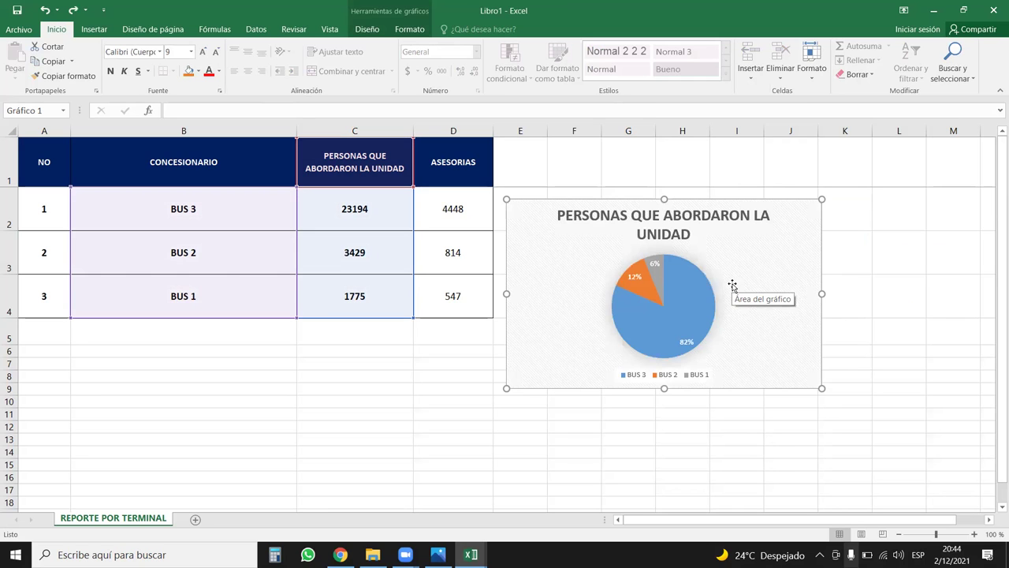
mouse_move(704, 288)
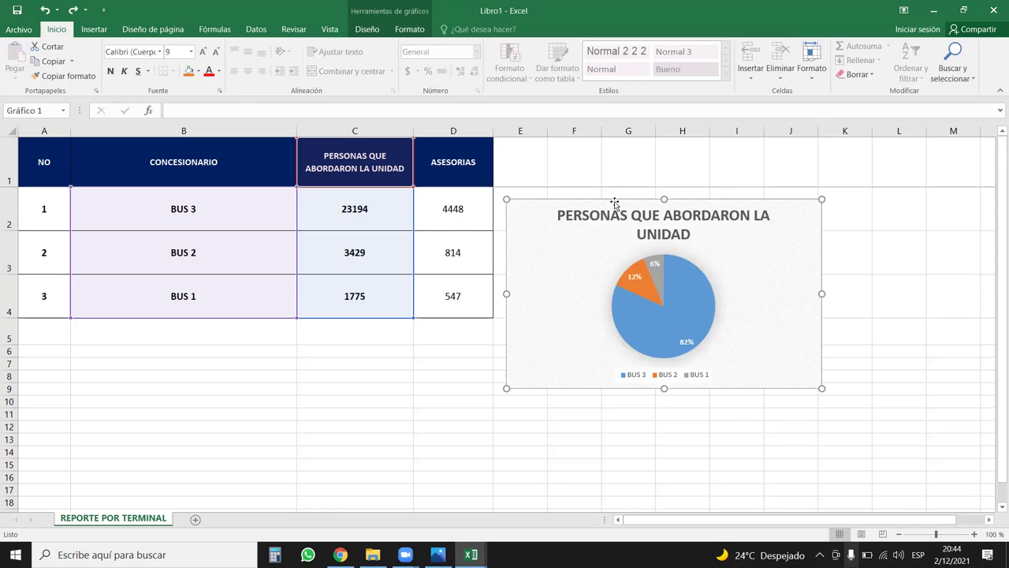
left_click(613, 209)
left_click(612, 204)
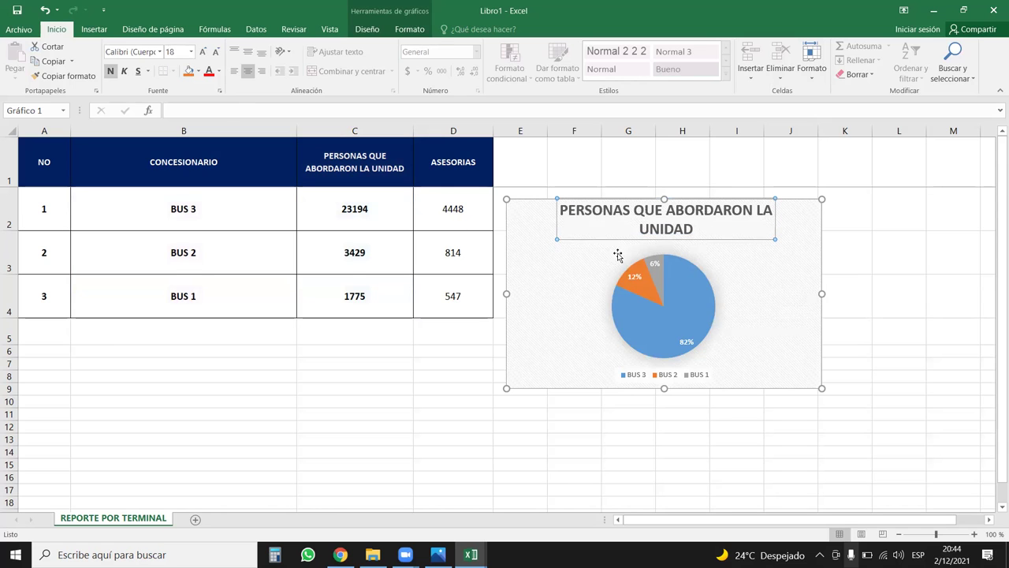
key("ctrl+z")
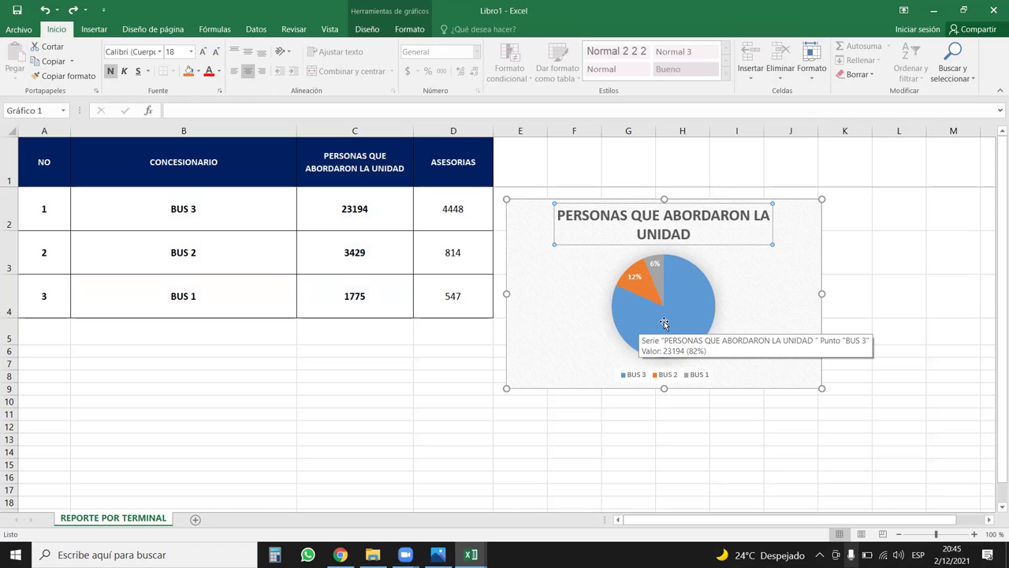
left_click(416, 362)
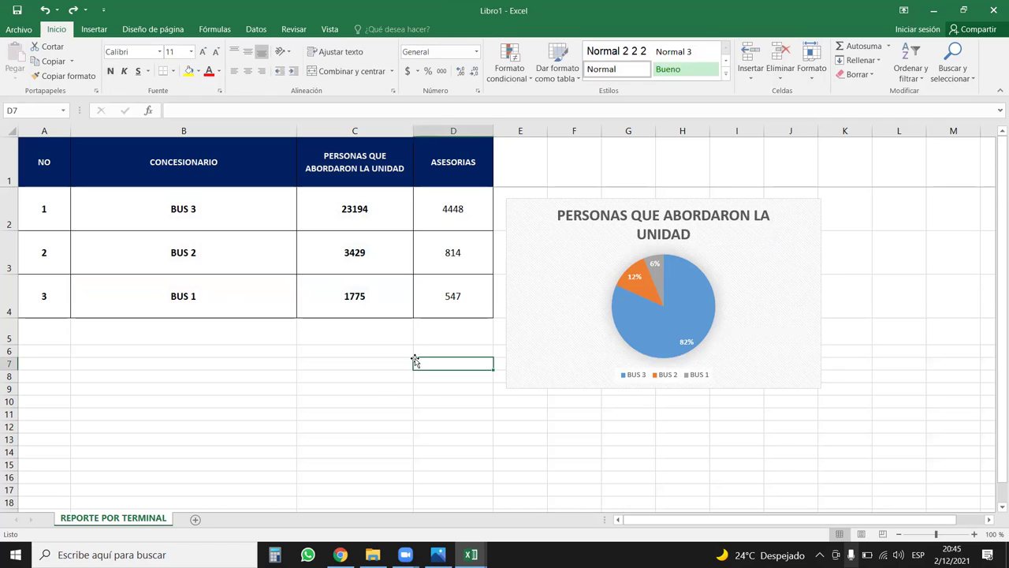
left_click(93, 29)
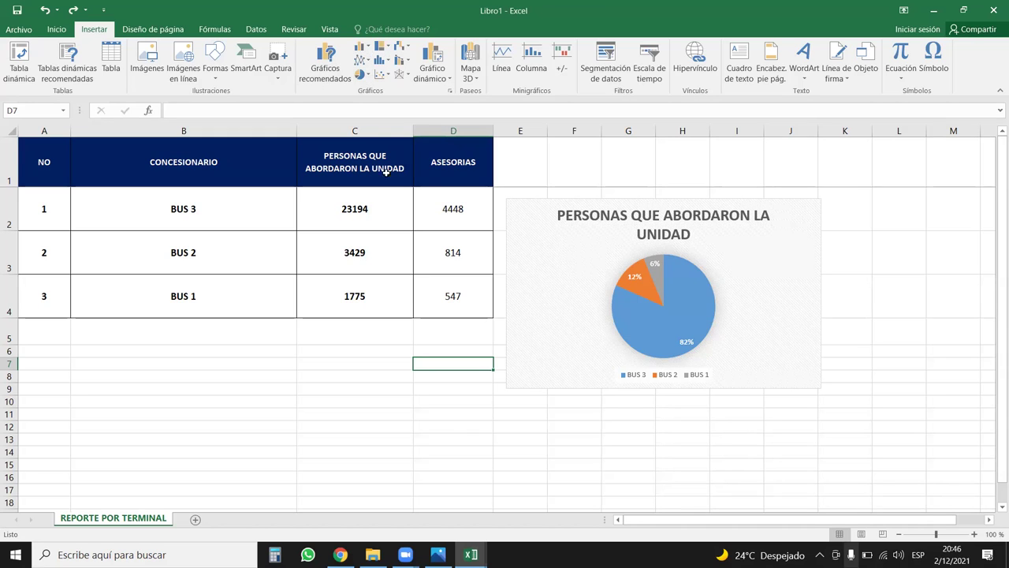
Select B1:B4 and, with Ctrl, D1:D4 so the CONCESIONARIO and ASESORIAS columns are chosen with headers
left_click(347, 300)
left_click_drag(210, 150, 219, 295)
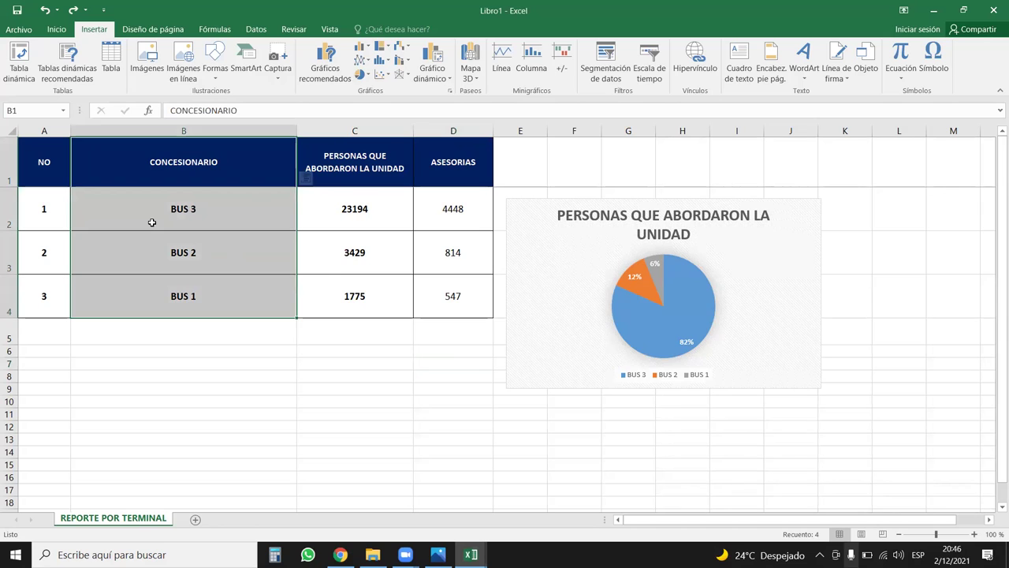
left_click(265, 173)
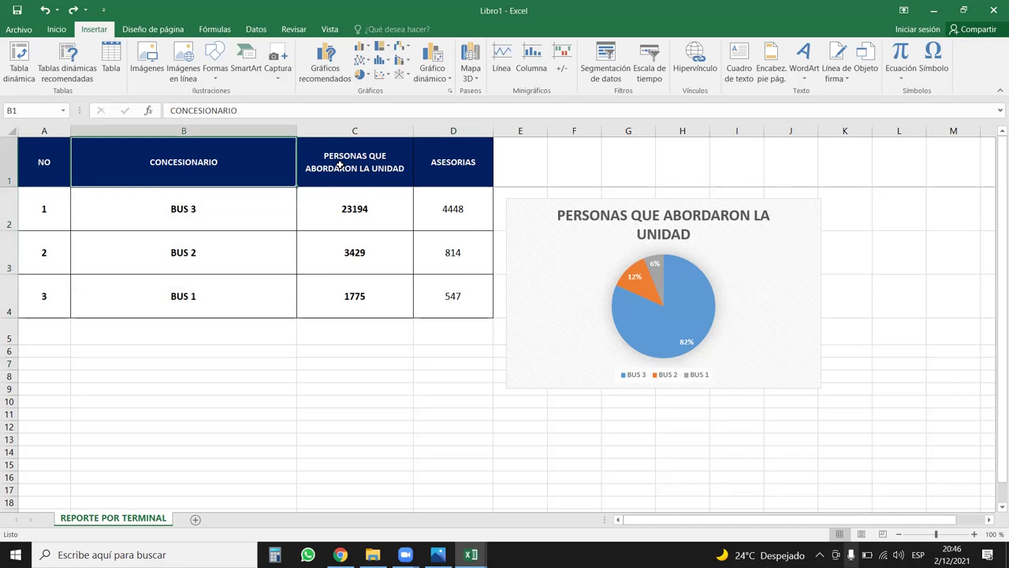
left_click(439, 156)
left_click_drag(438, 156, 438, 268)
left_click_drag(208, 158, 221, 323)
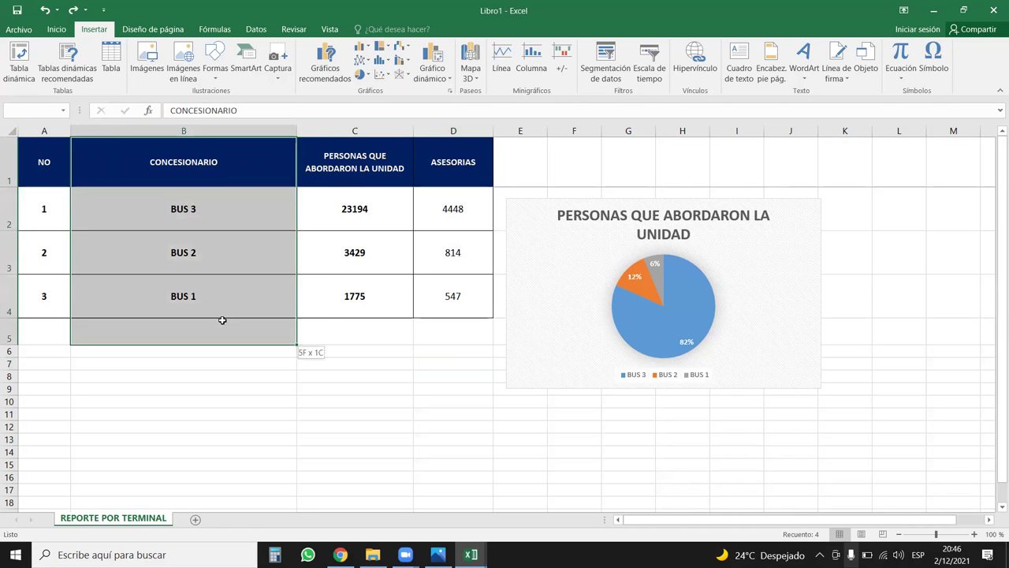
left_click_drag(454, 161, 460, 296)
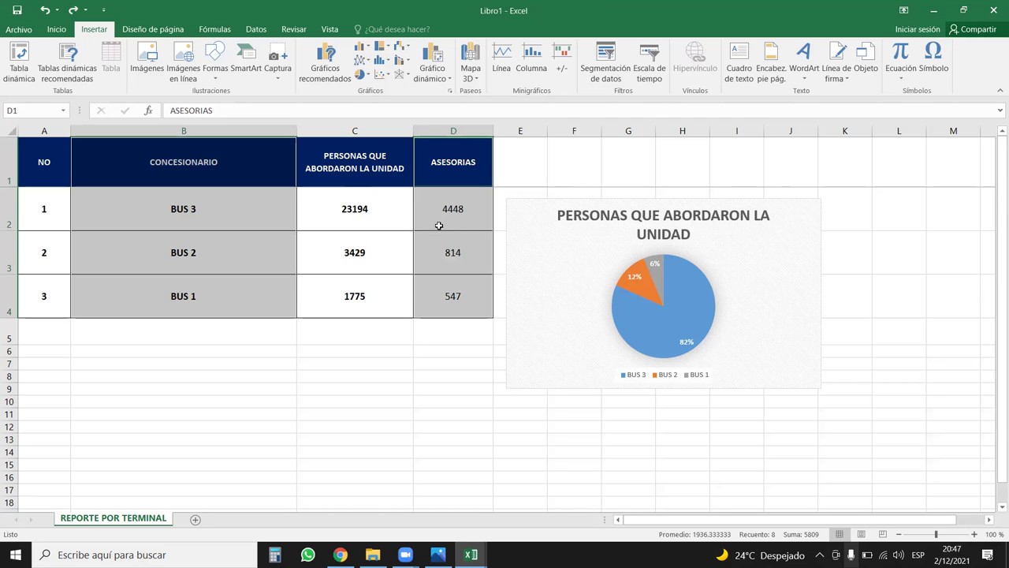
Insert a clustered column chart of the CONCESIONARIO and ASESORIAS columns
left_click_drag(232, 175, 283, 303)
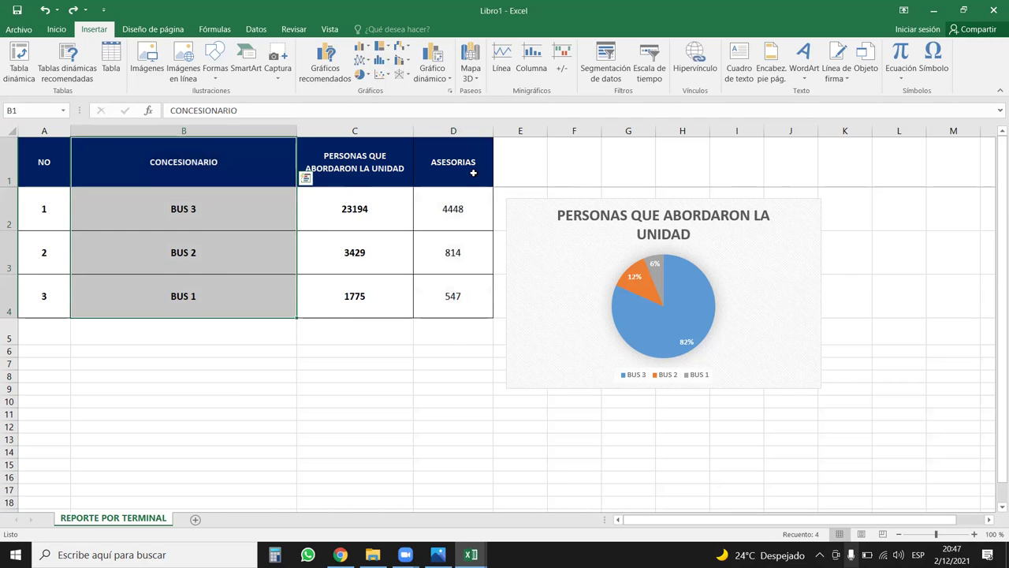
left_click_drag(473, 173, 469, 303, "ctrl")
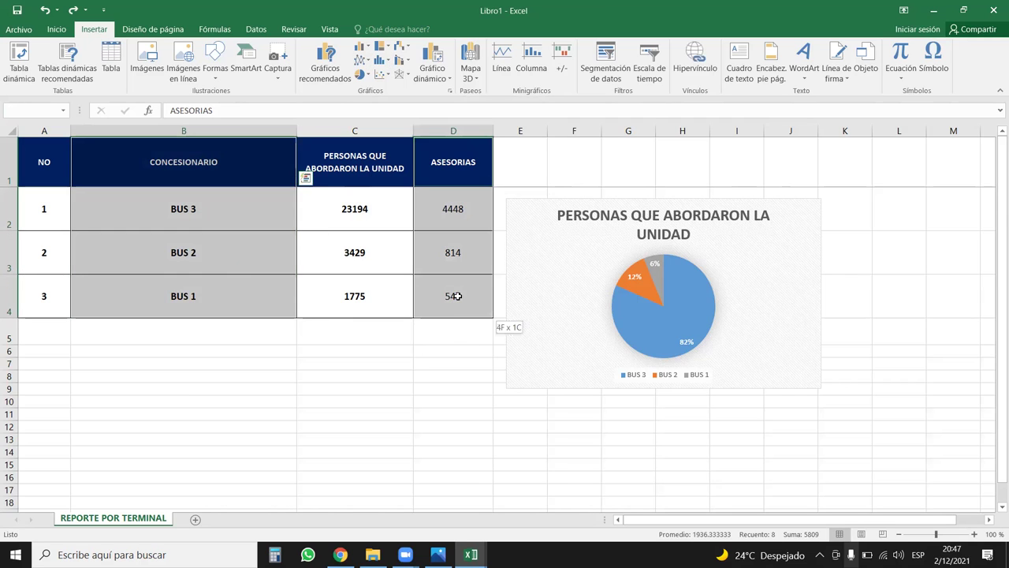
left_click(357, 47)
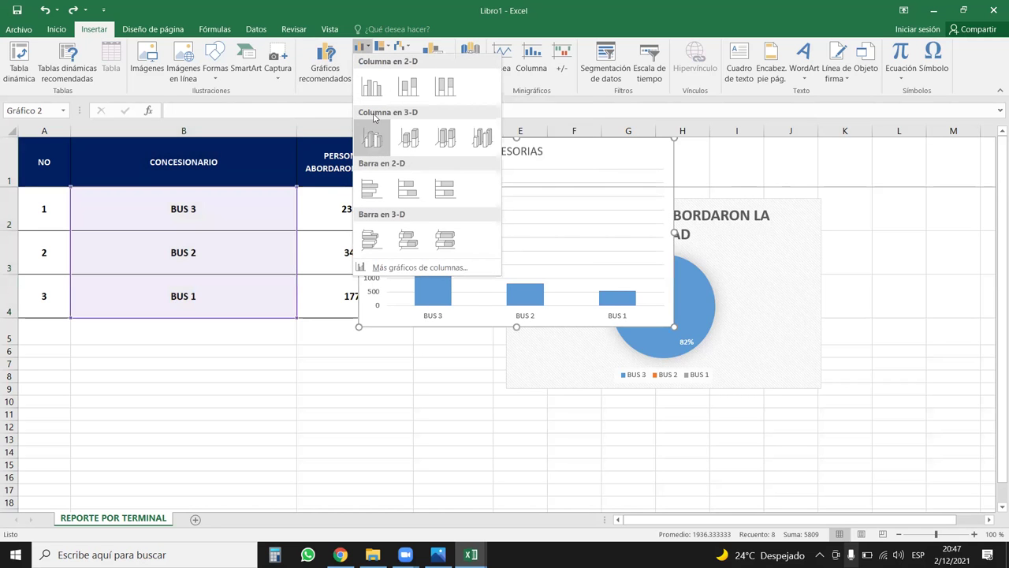
left_click(374, 91)
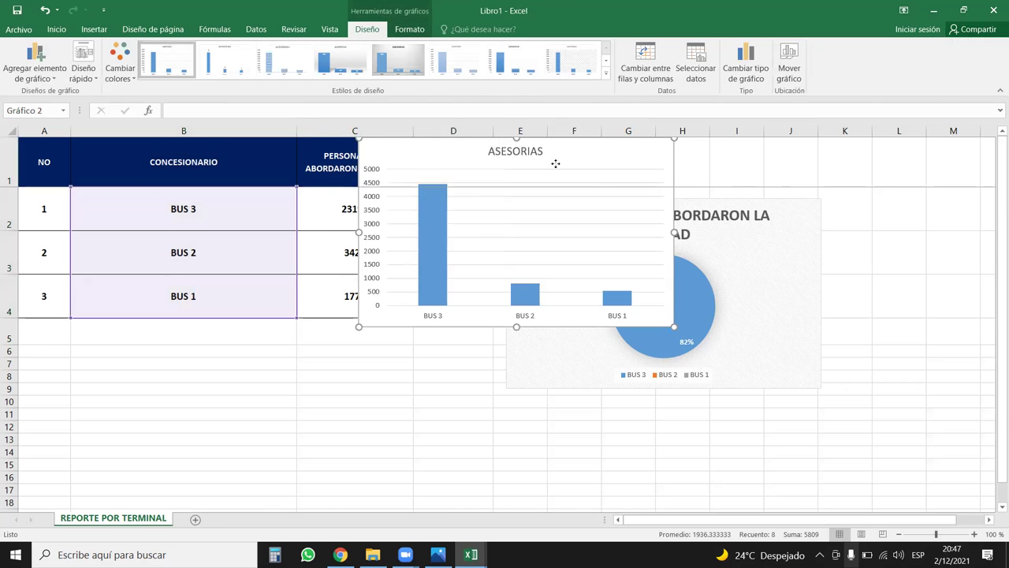
Place the ASESORIAS column chart and the passengers pie chart side by side below the table
left_click_drag(554, 162, 370, 313)
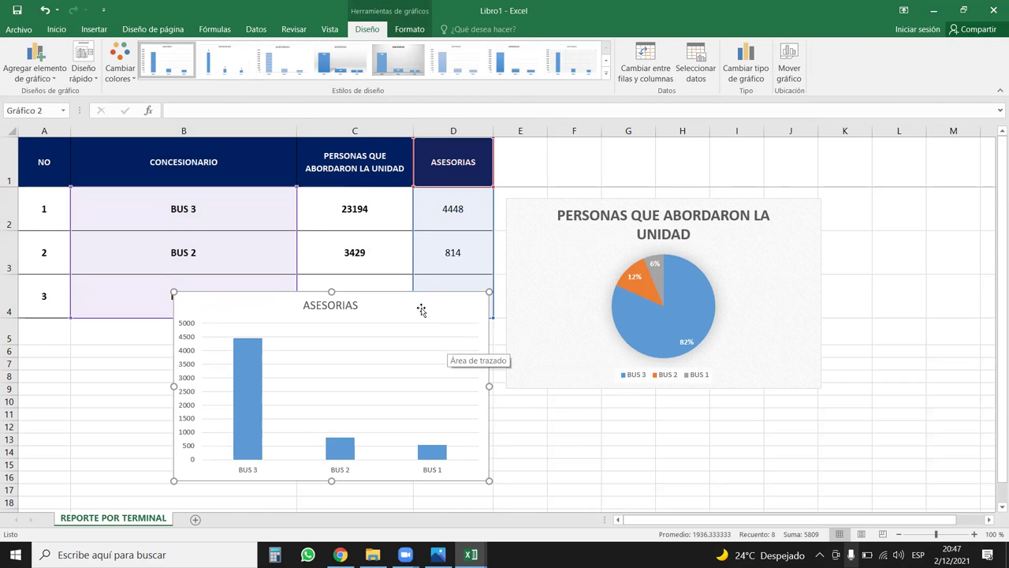
left_click_drag(421, 309, 422, 279)
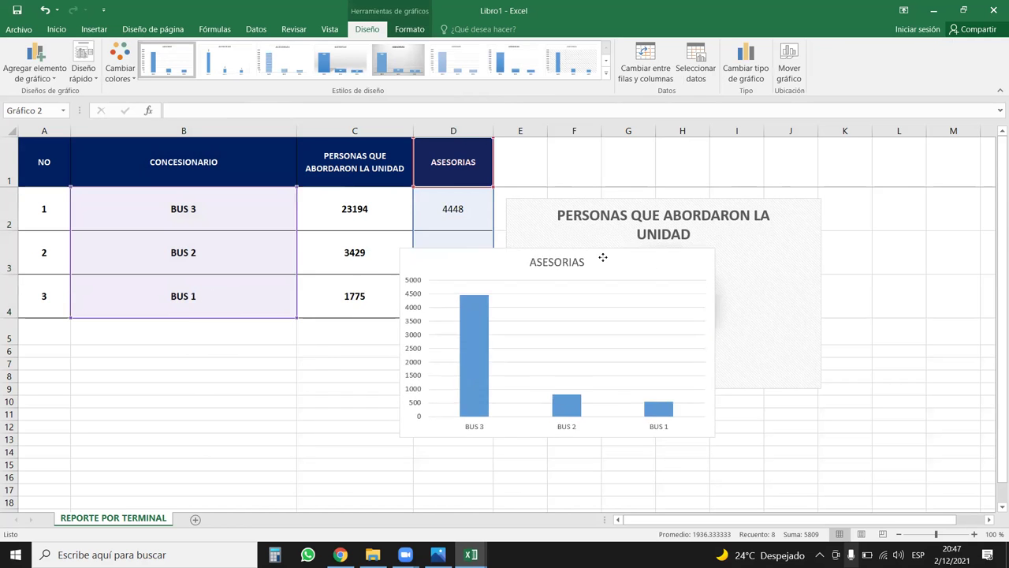
scroll(423, 280, "down", 1)
mouse_move(399, 263)
left_mouse_down()
mouse_move(301, 313)
mouse_move(200, 308)
left_mouse_up()
left_click(443, 201)
left_click_drag(422, 307, 285, 416)
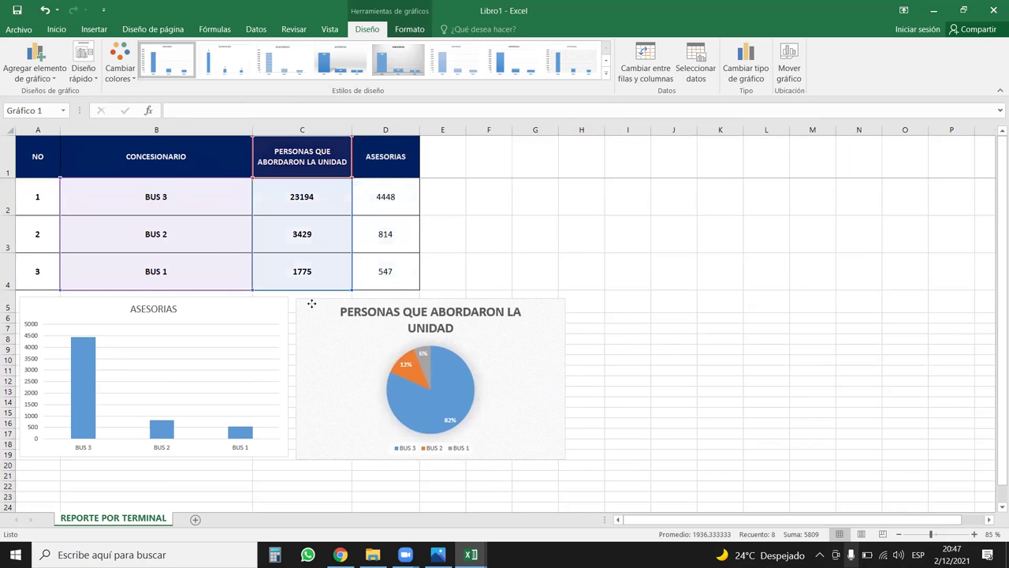
left_click(207, 193)
mouse_move(200, 159)
left_mouse_down()
mouse_move(318, 181)
mouse_move(363, 264)
left_mouse_up()
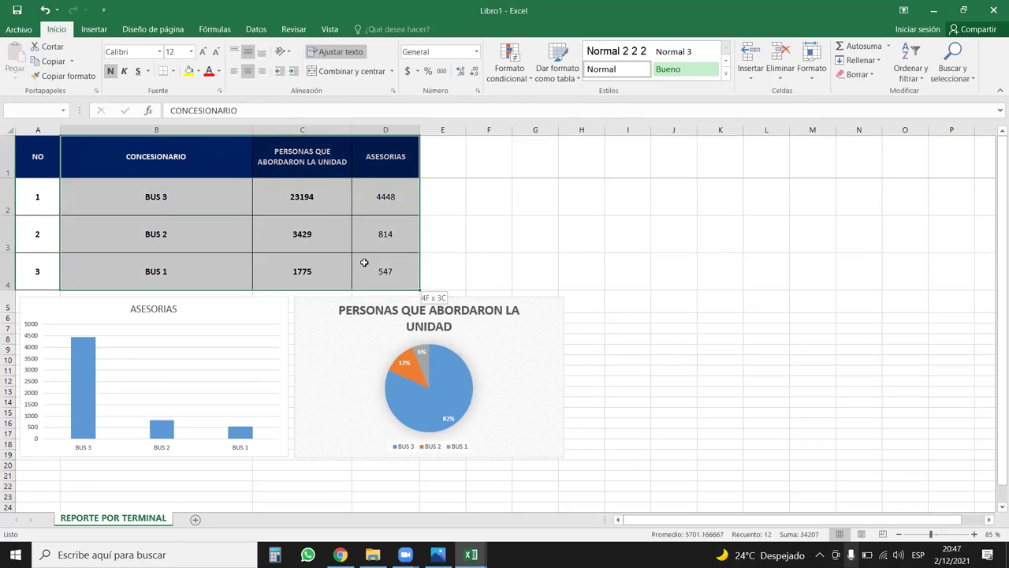
Insert a clustered bar chart of B1:D4, move it right of the pie chart and enlarge it
left_click(94, 29)
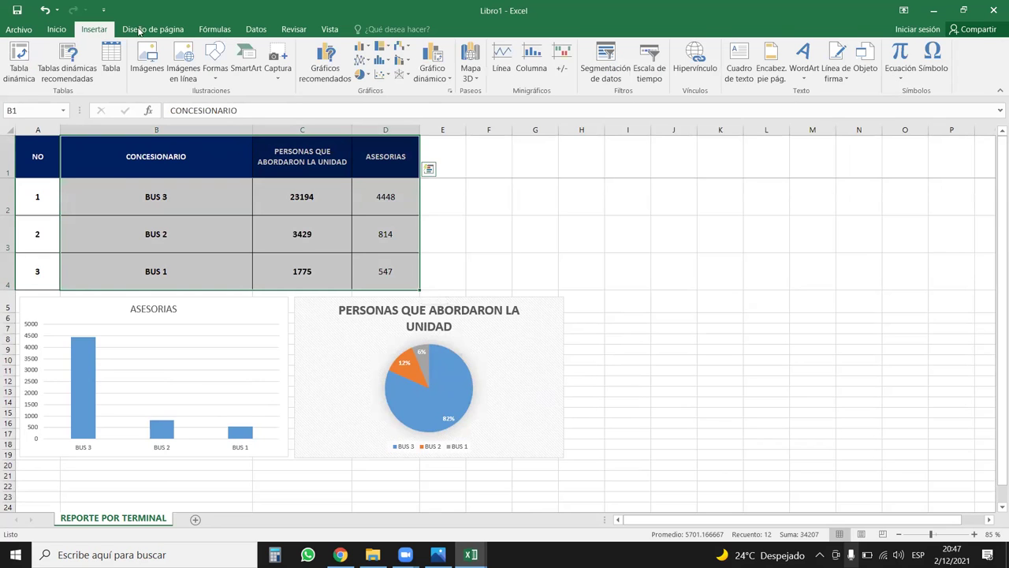
left_click(361, 48)
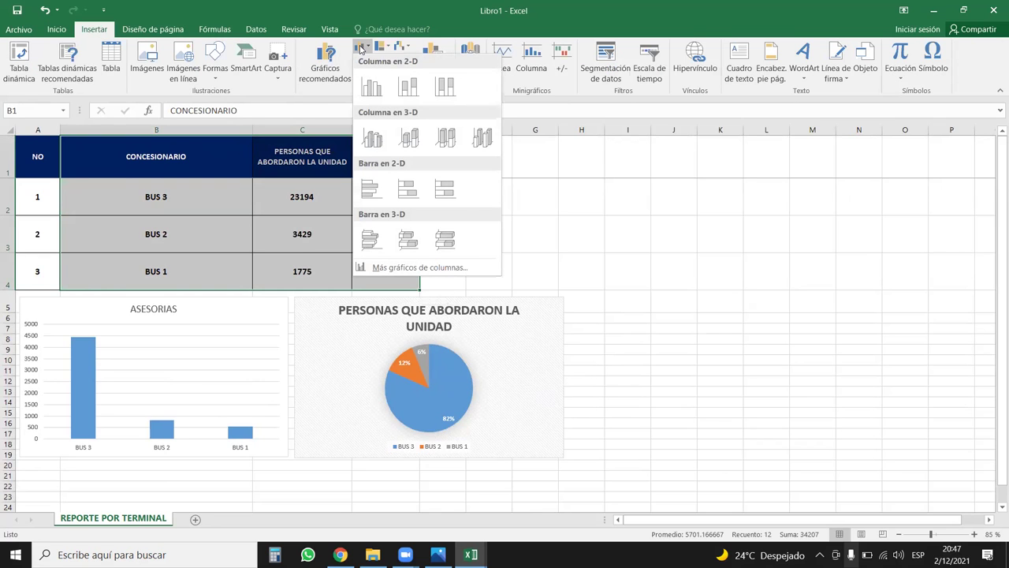
left_click(369, 189)
left_click_drag(437, 145, 623, 181)
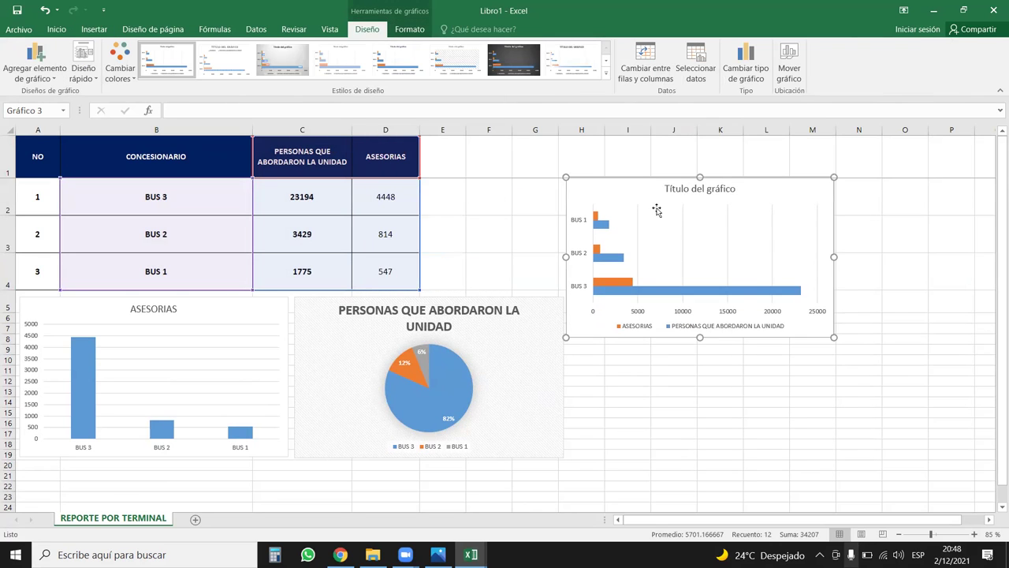
left_click_drag(834, 338, 852, 455)
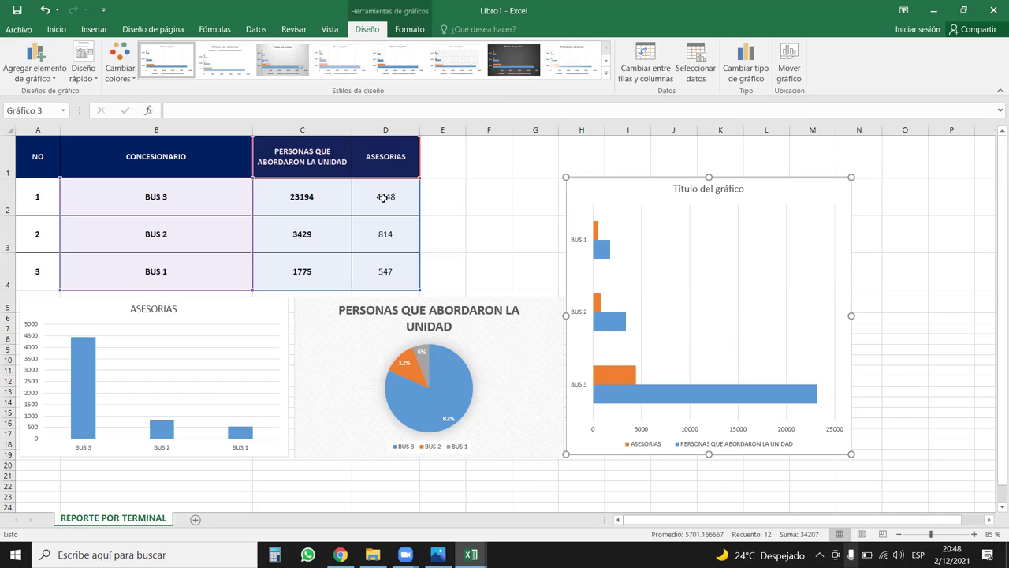
Select the passengers-versus-ASESORIAS bar chart and show its Chart Elements (+) list
left_click(298, 236)
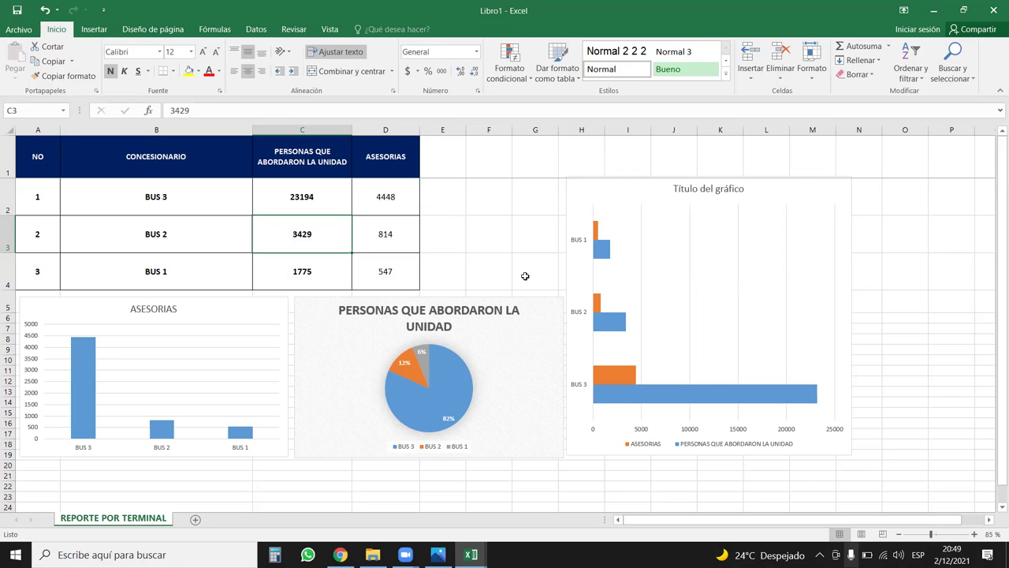
left_click(780, 194)
left_click(870, 187)
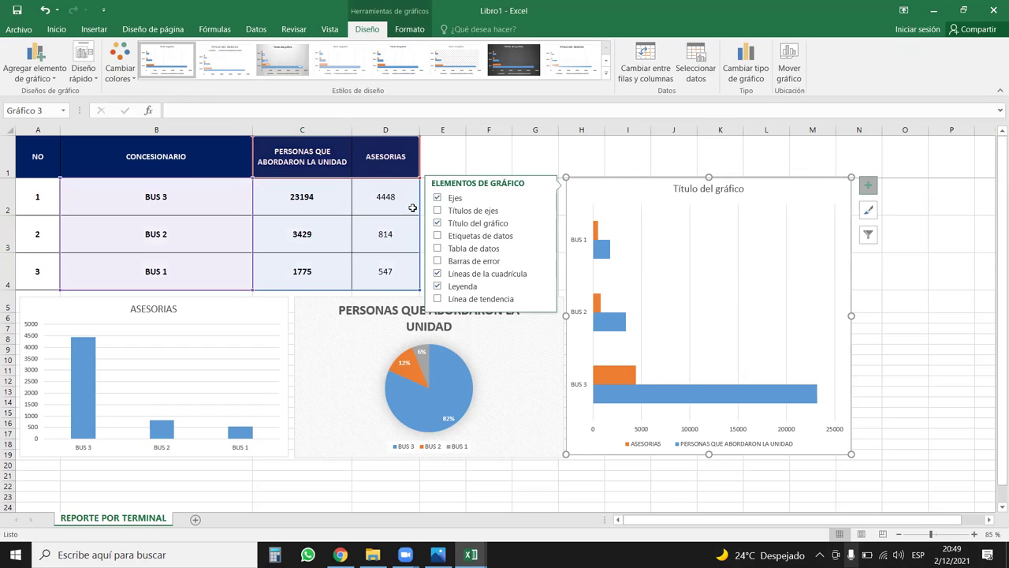
Try toggling axis titles, axes, chart title, gridlines, legend and trendline on the bar chart
left_click(439, 211)
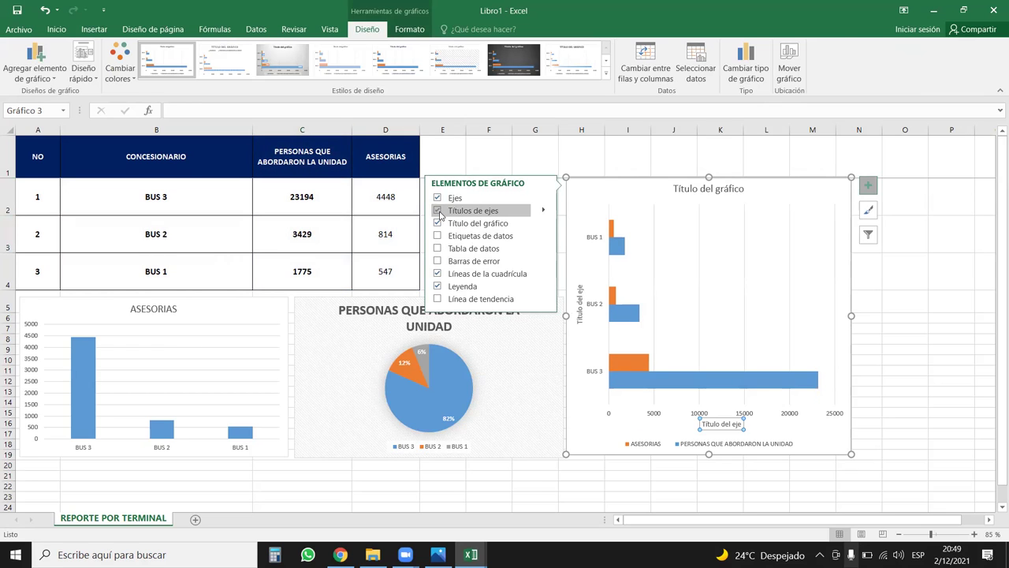
left_click(439, 198)
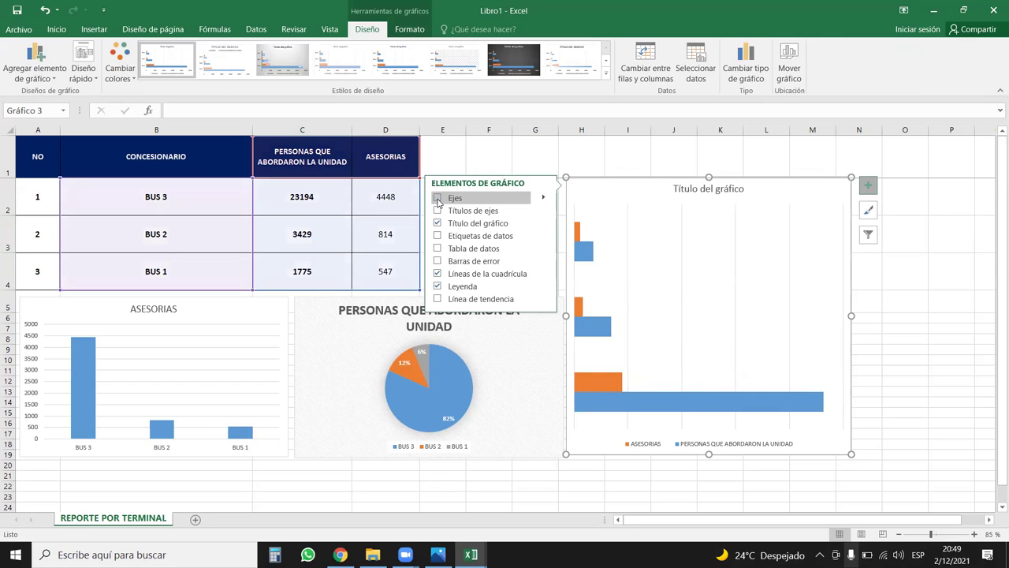
left_click(439, 198)
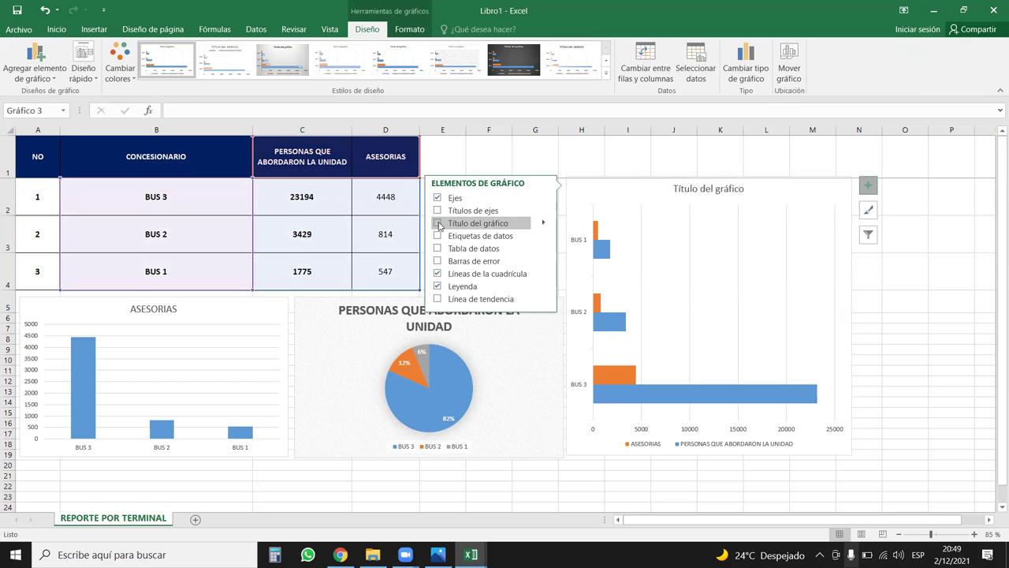
left_click(438, 224)
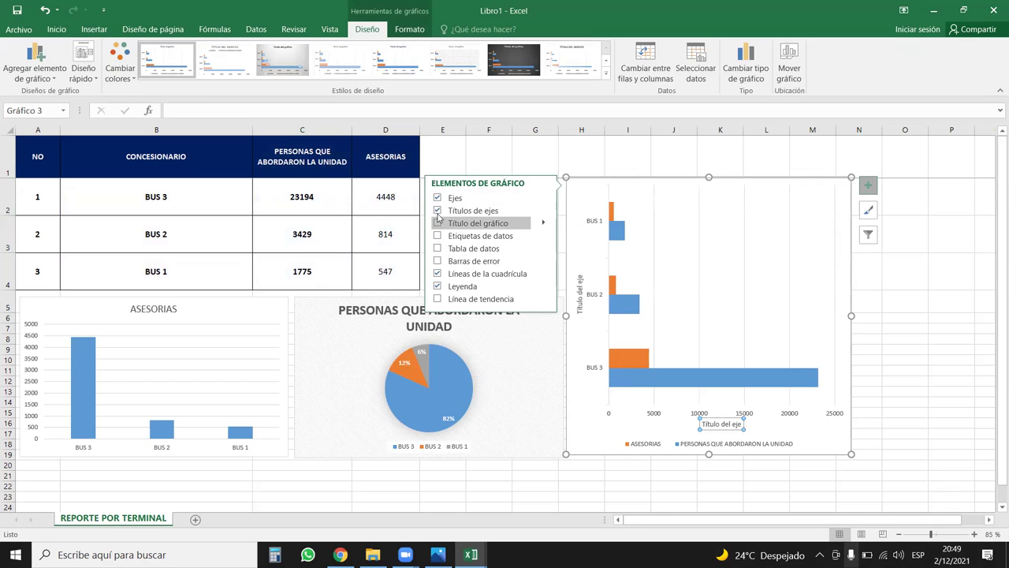
left_click(438, 224)
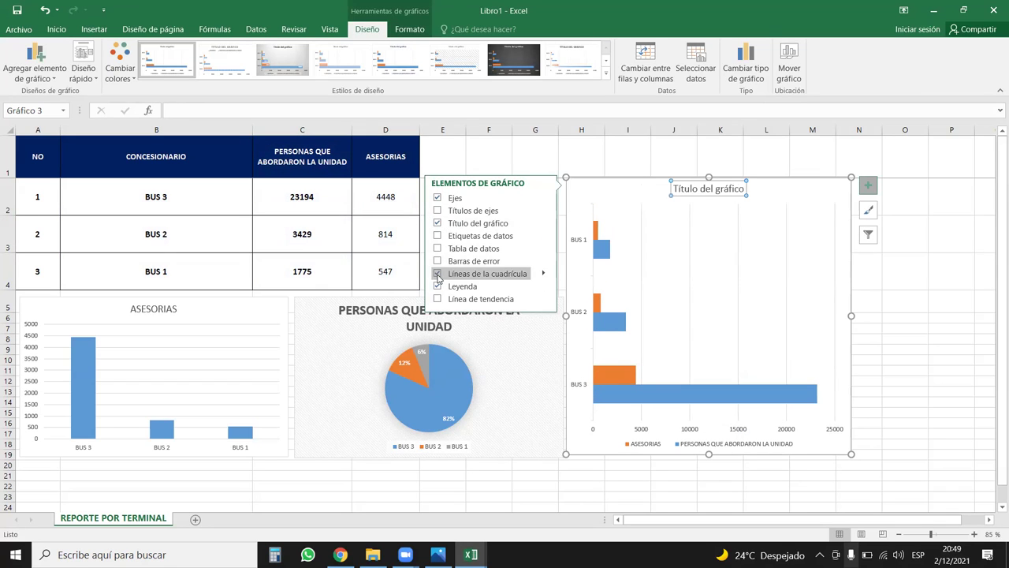
left_click(438, 274)
left_click(438, 287)
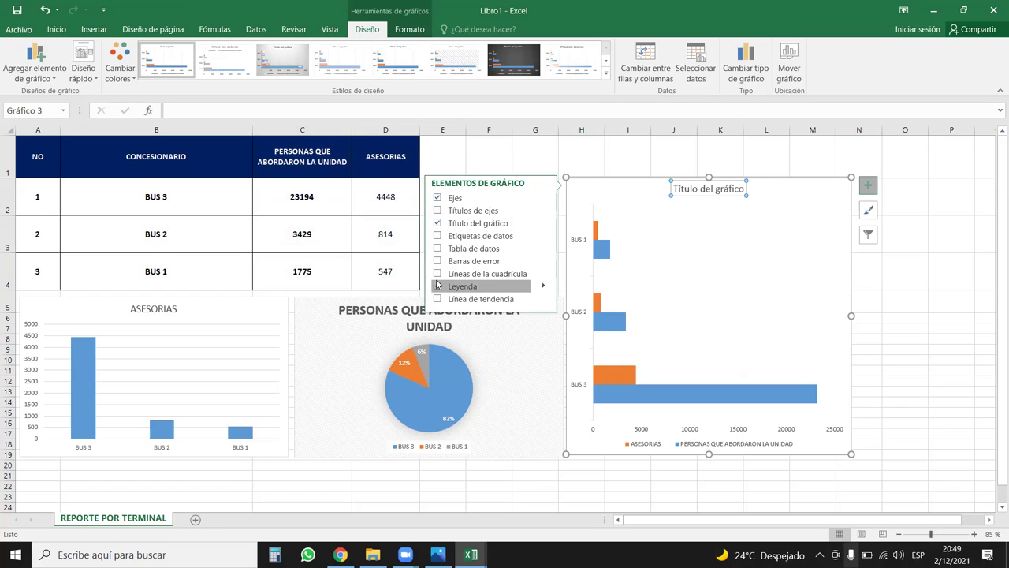
left_click(437, 287)
left_click(438, 287)
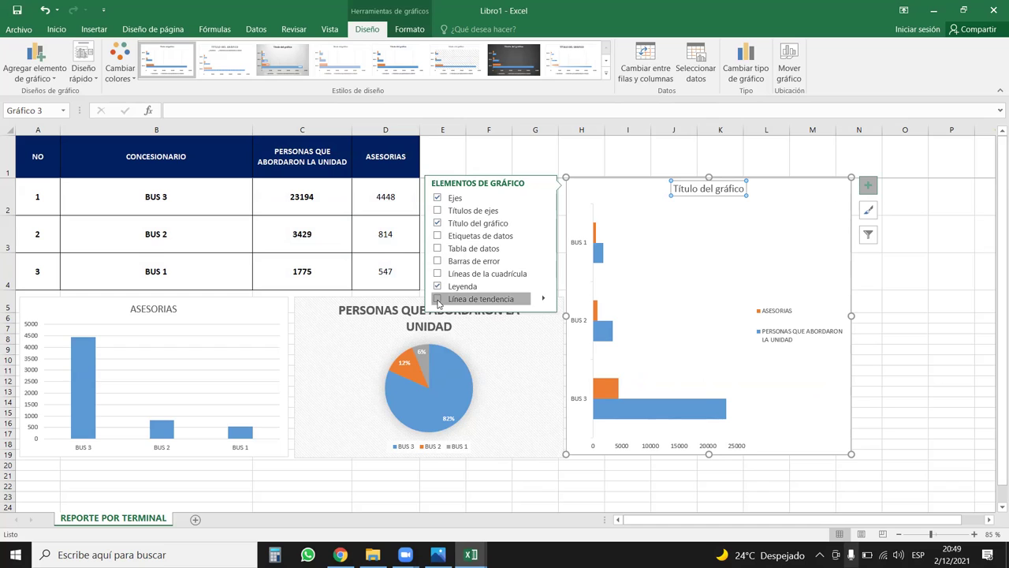
left_click(438, 298)
left_click(569, 212)
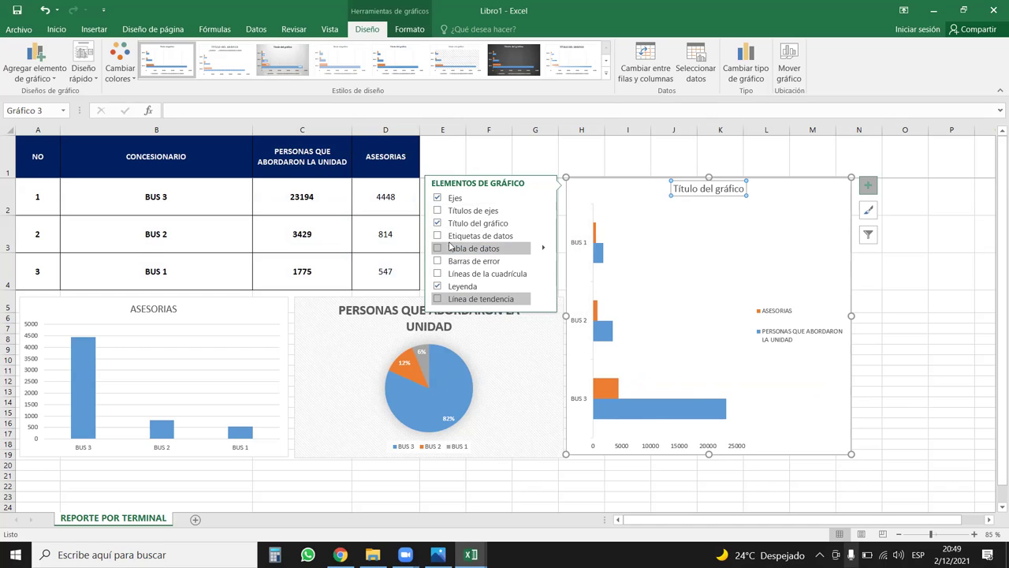
Add data labels to the bar chart, positioned outside the bar ends
left_click(543, 234)
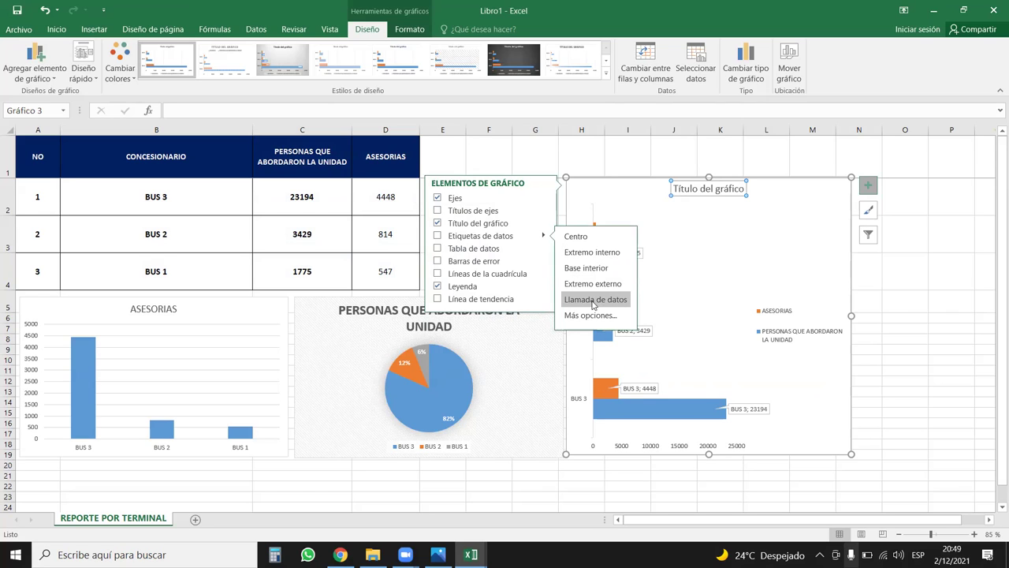
left_click(597, 272)
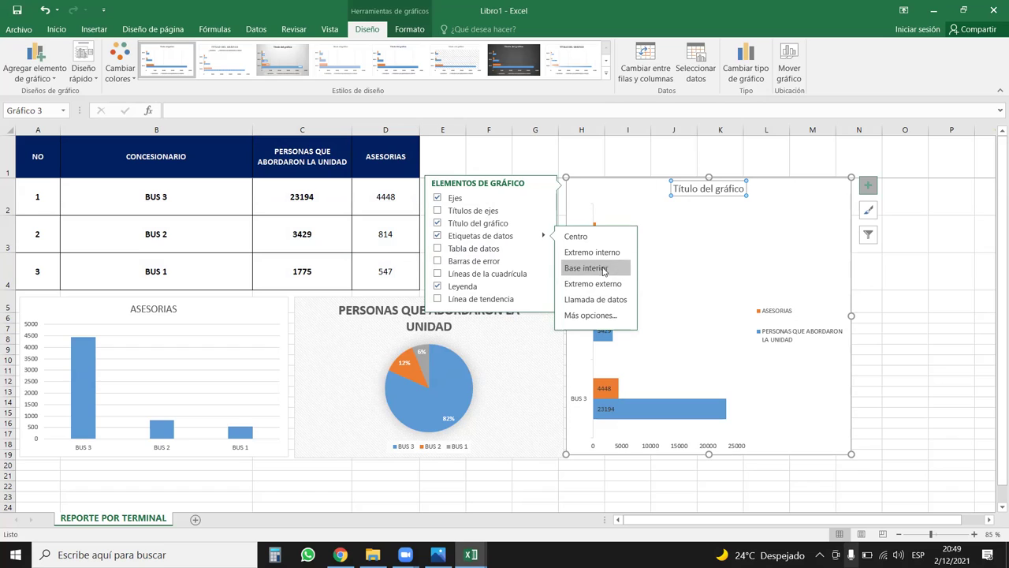
left_click(596, 283)
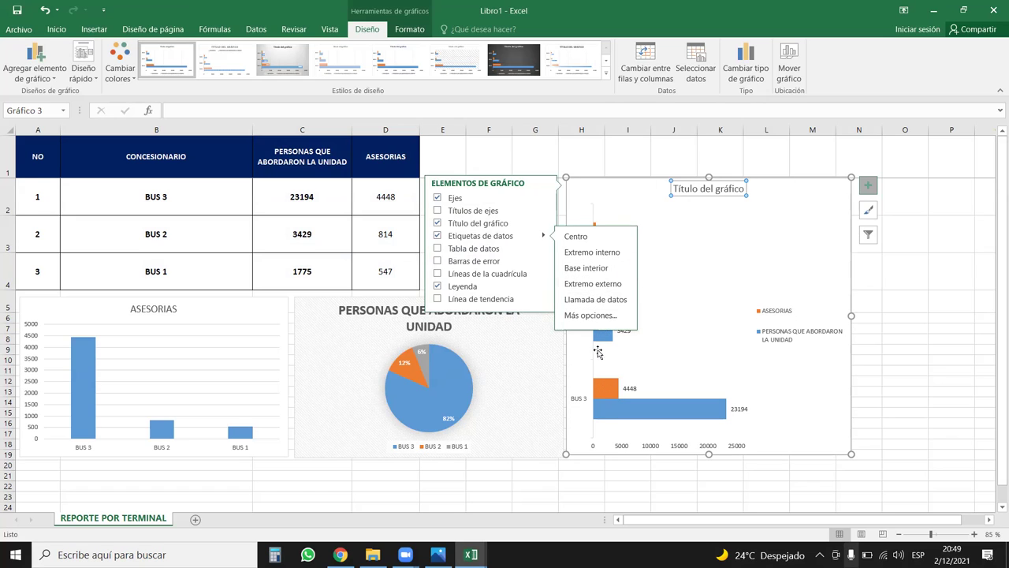
left_click(689, 319)
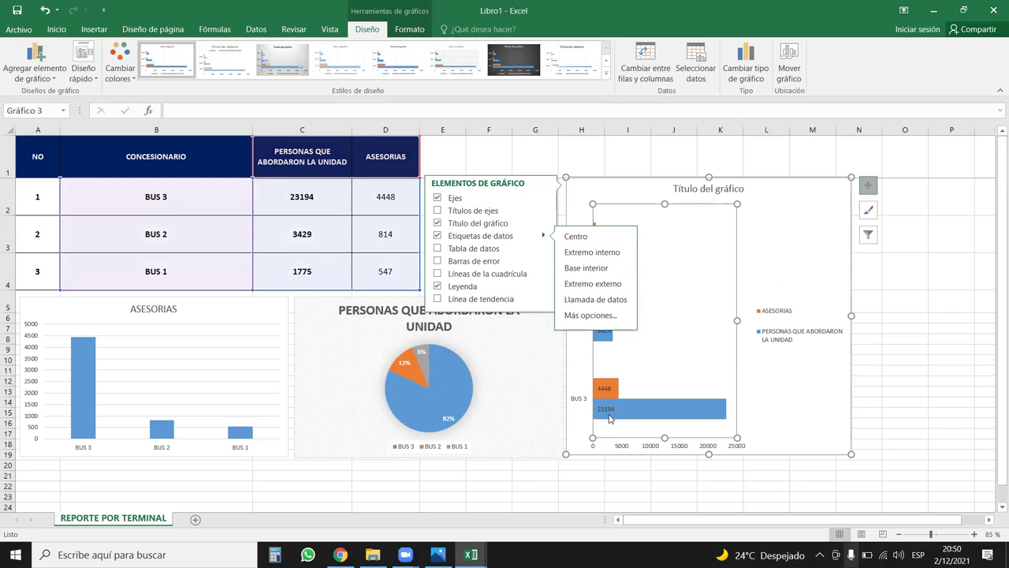
left_click(790, 227)
left_click(483, 377)
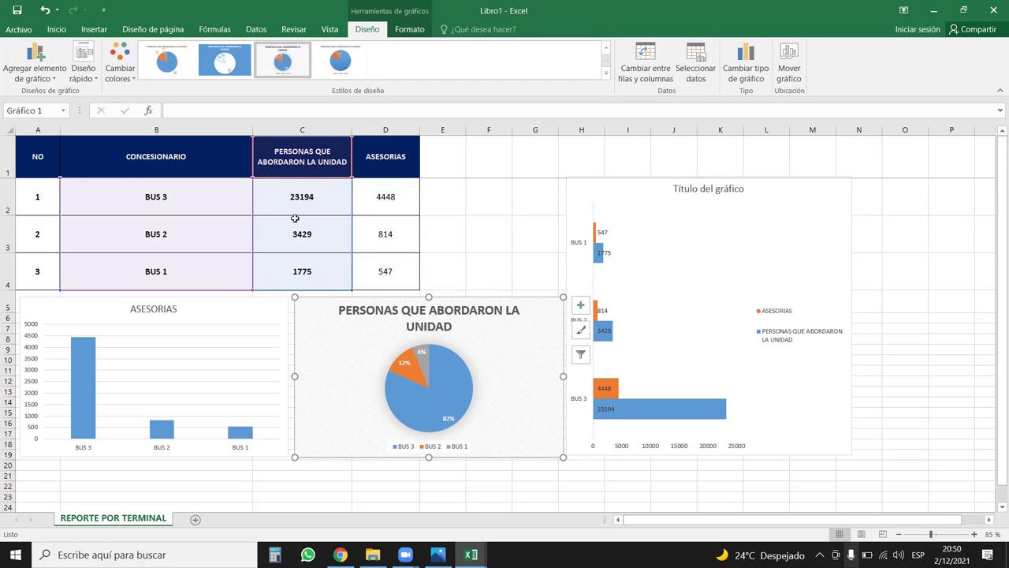
left_click(767, 211)
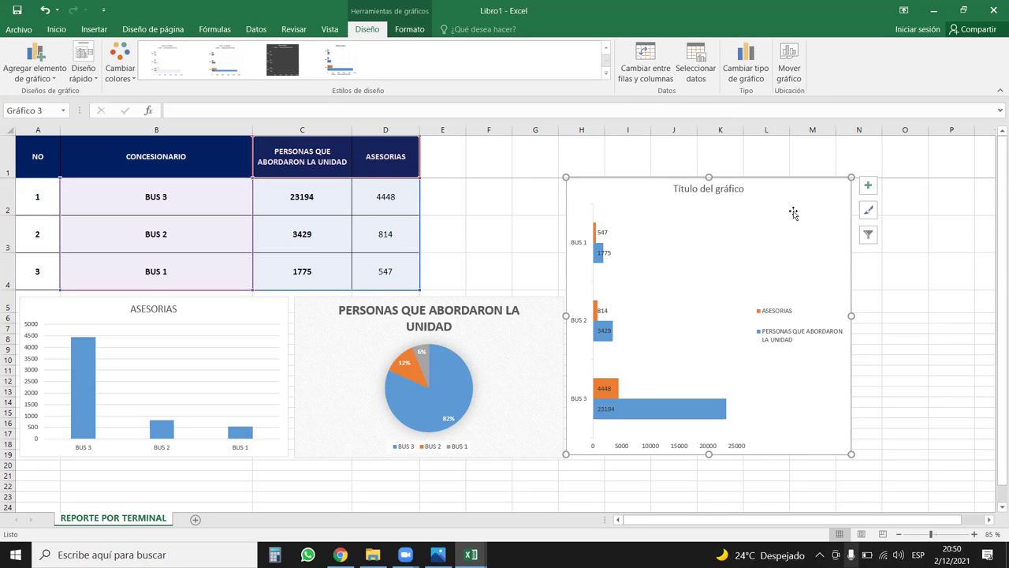
Delete the bar chart comparing passengers and ASESORIAS
key("Delete")
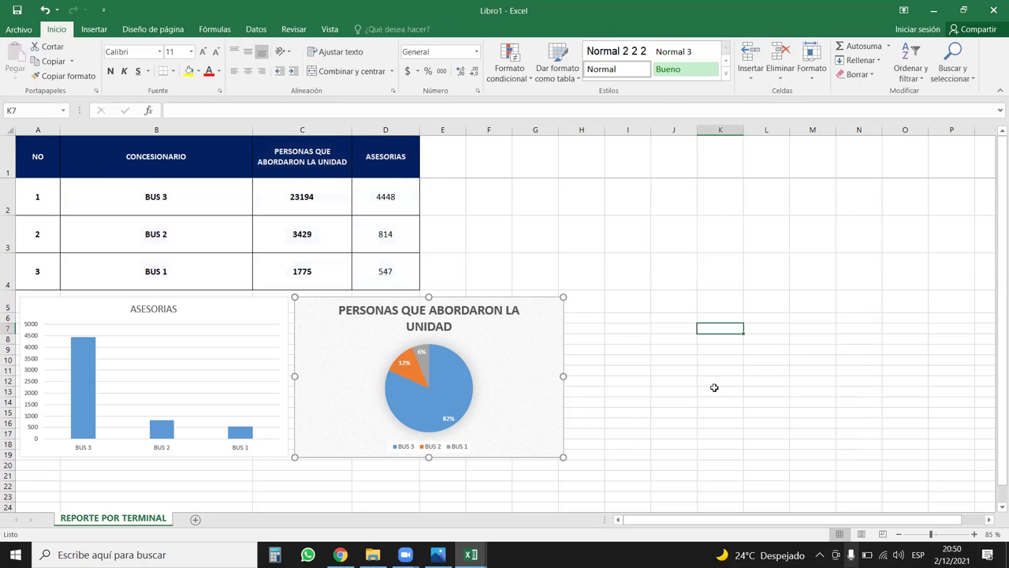
left_click(329, 339)
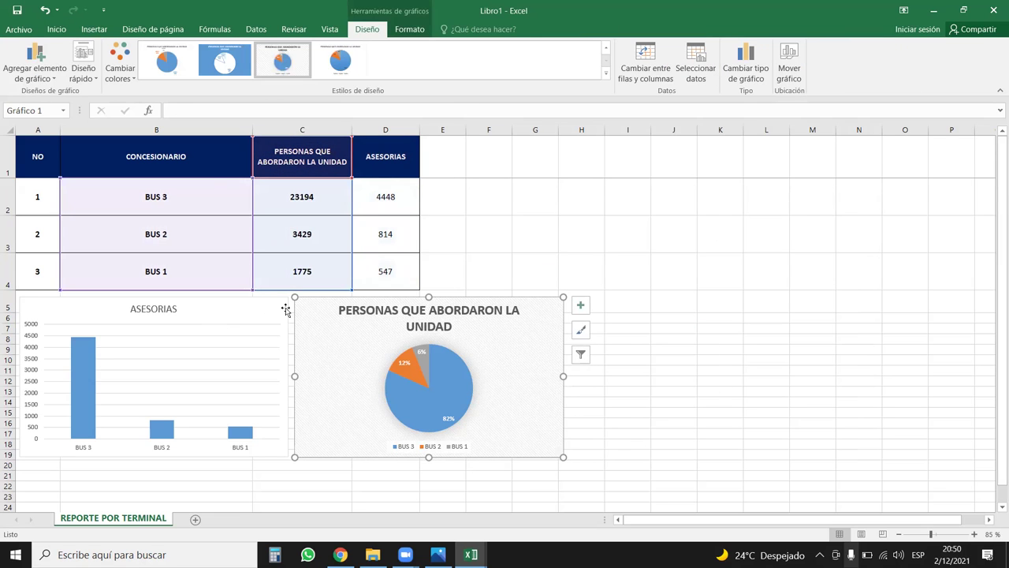
left_click_drag(198, 140, 320, 284)
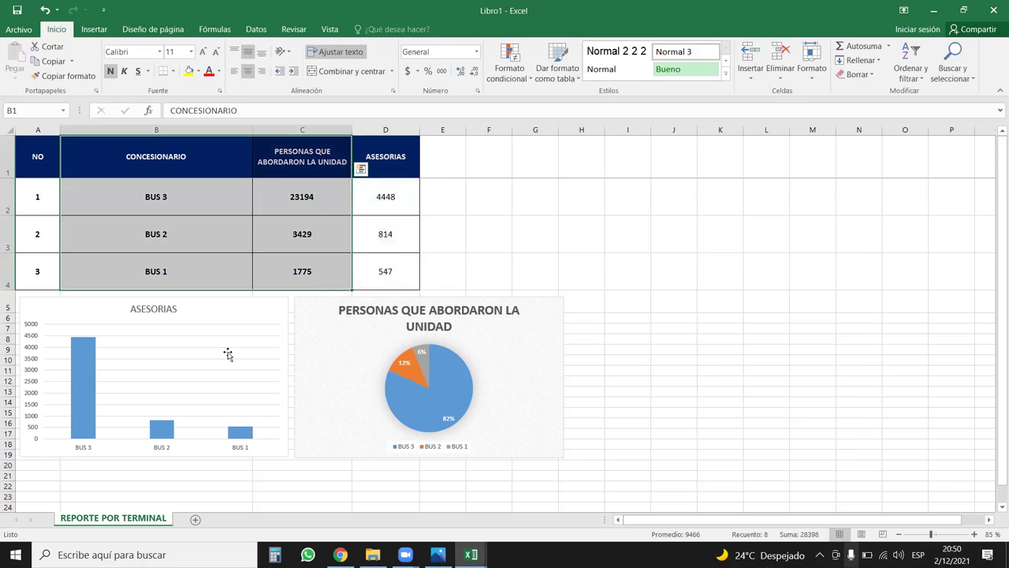
Reselect the whole table range B1:D4 as data for a new chart
left_click(235, 316)
left_click_drag(194, 180, 205, 272)
left_click_drag(386, 158, 386, 270, "ctrl")
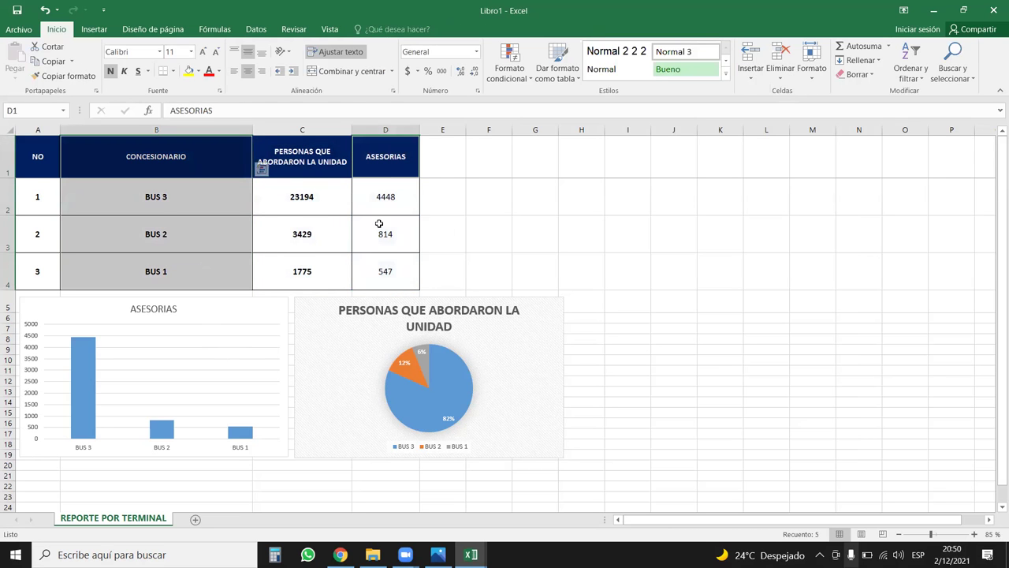
left_click(731, 301)
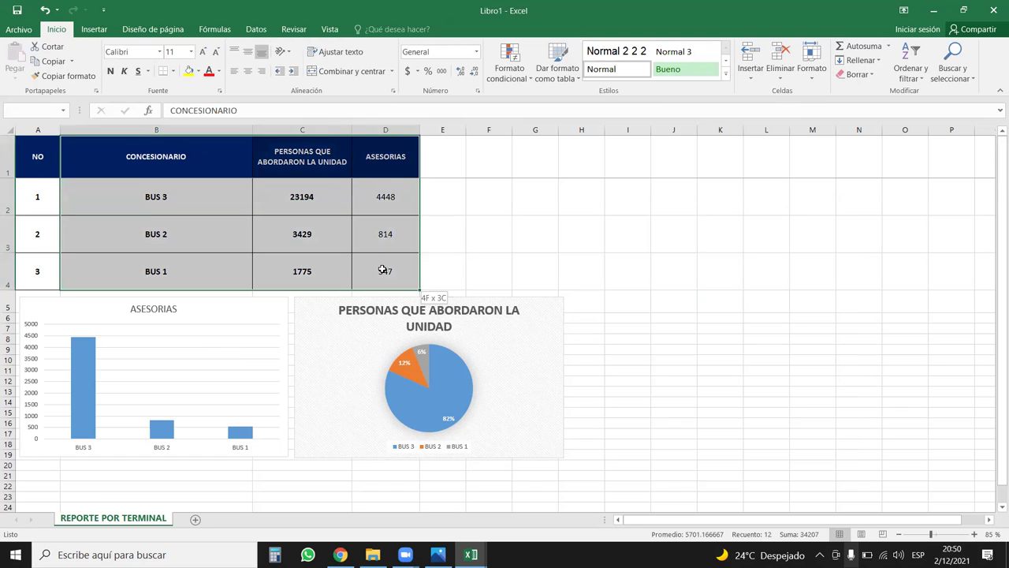
left_click_drag(167, 141, 386, 271)
left_click(286, 229)
left_click_drag(209, 151, 411, 278)
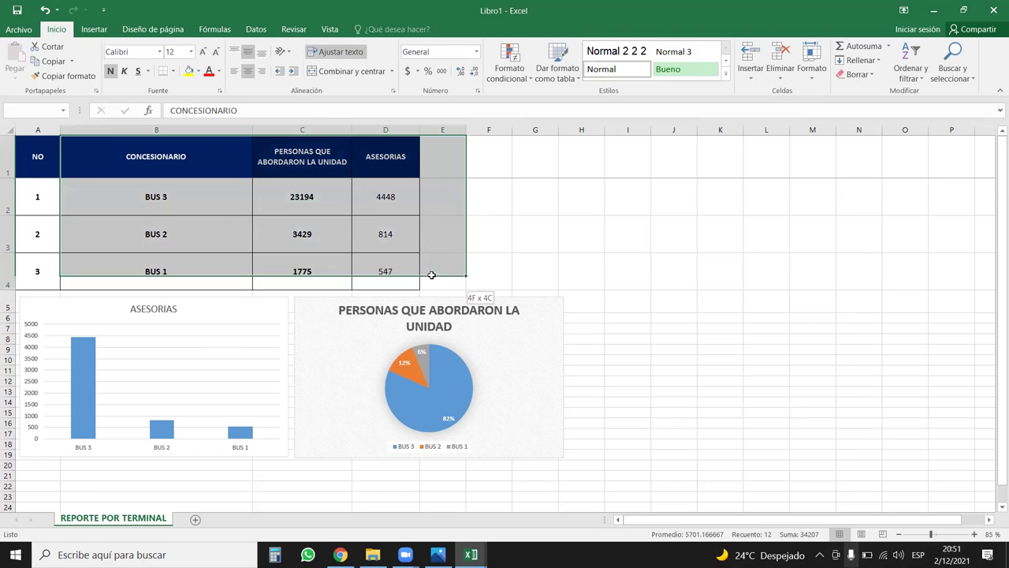
left_click(94, 29)
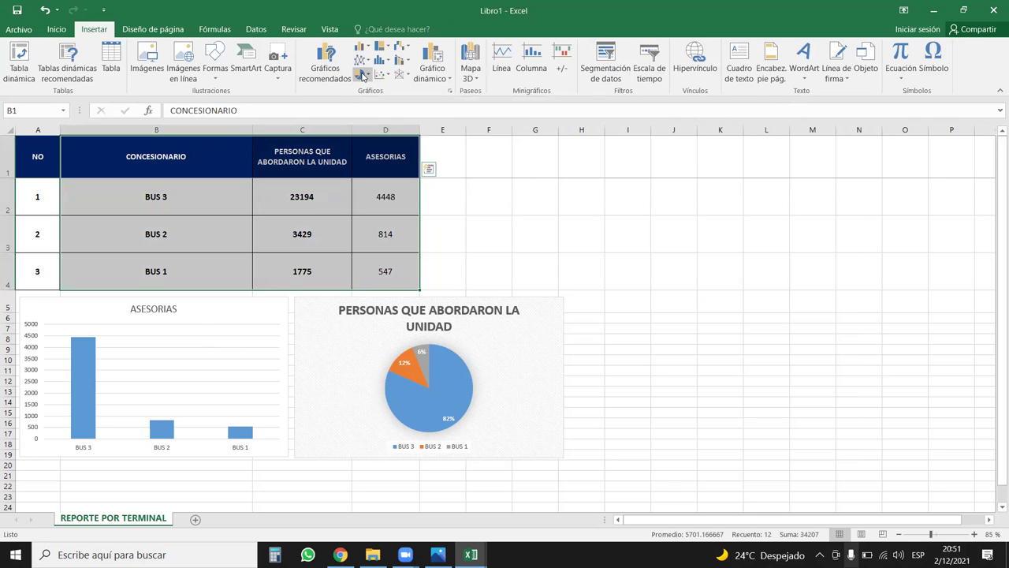
left_click(361, 75)
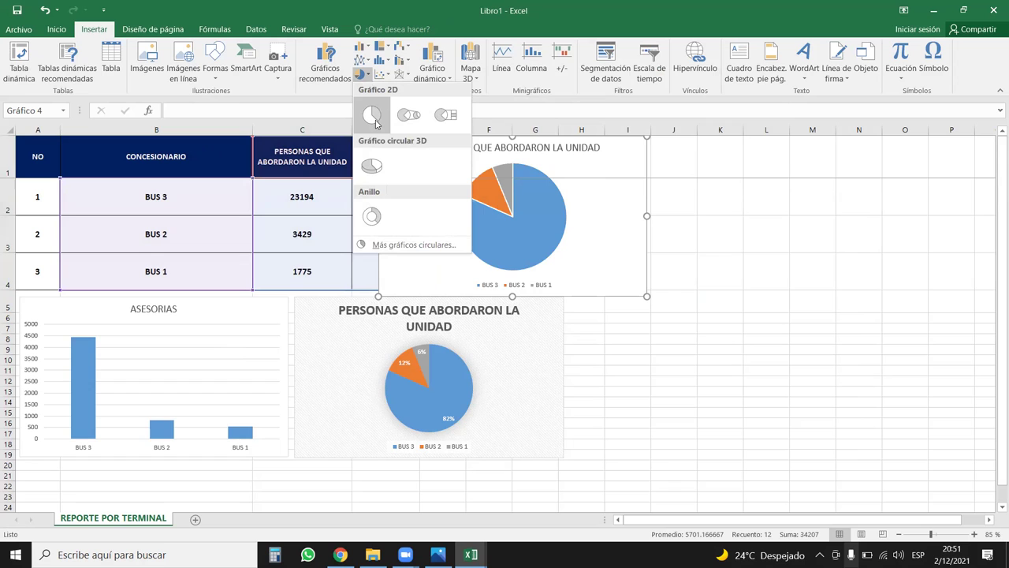
left_click(376, 122)
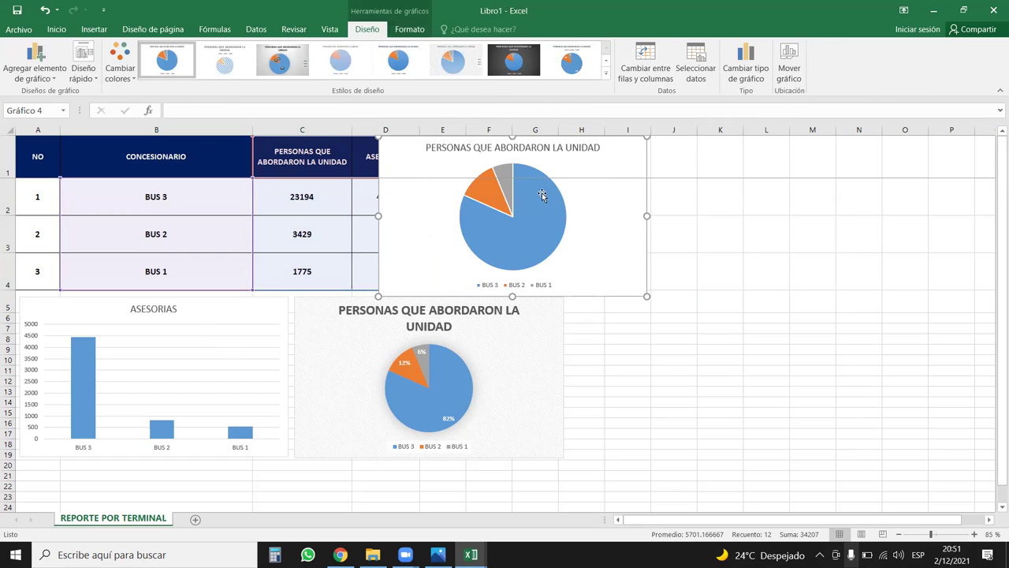
left_click_drag(572, 216, 827, 341)
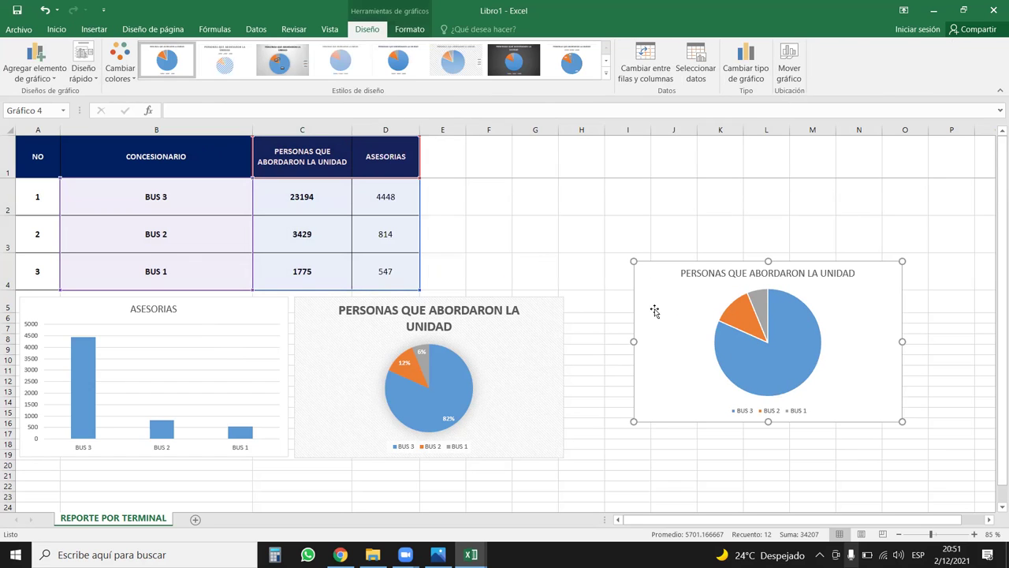
left_click_drag(867, 307, 836, 294)
left_click(283, 61)
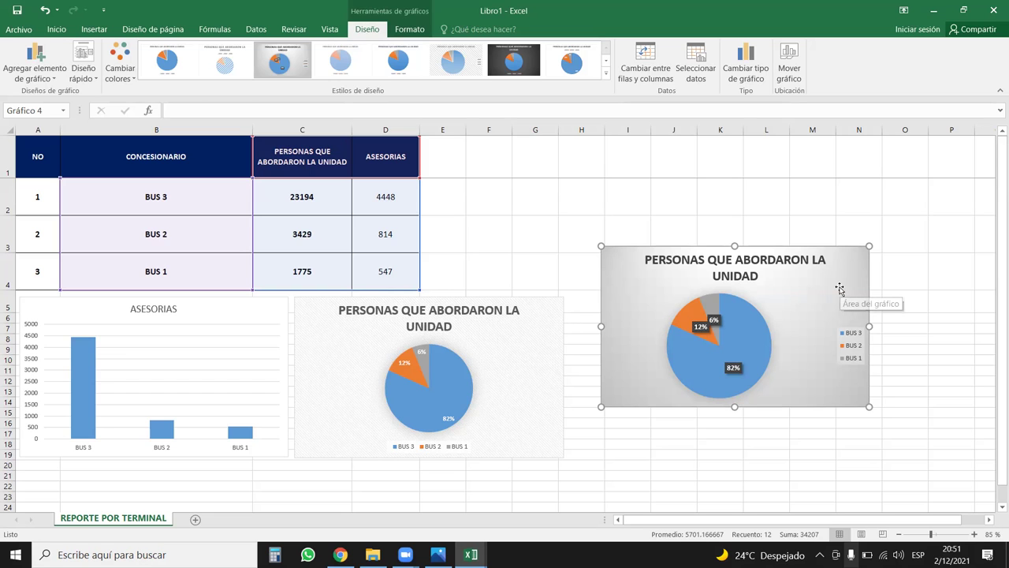
key("Delete")
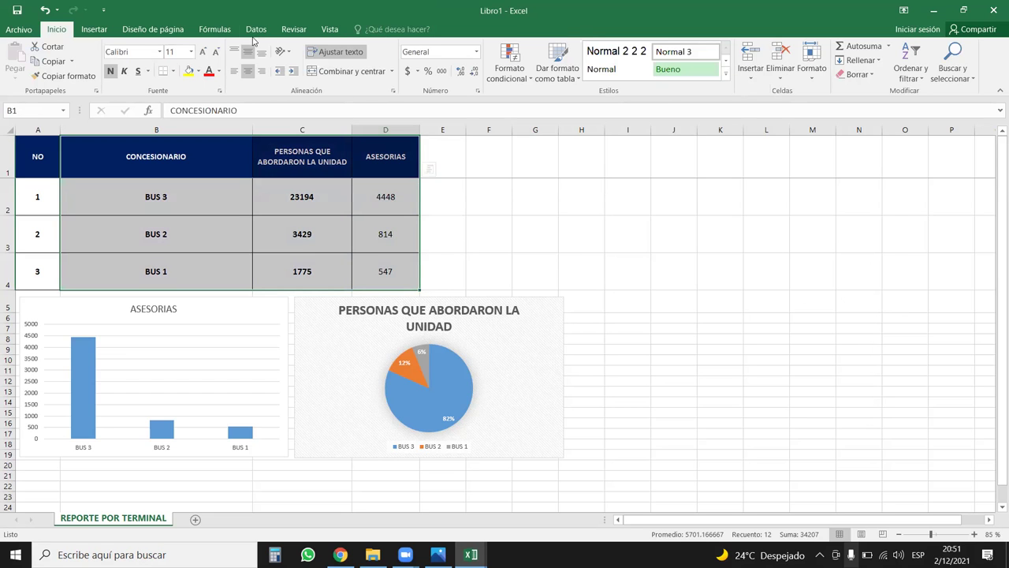
left_click(94, 29)
left_click(381, 74)
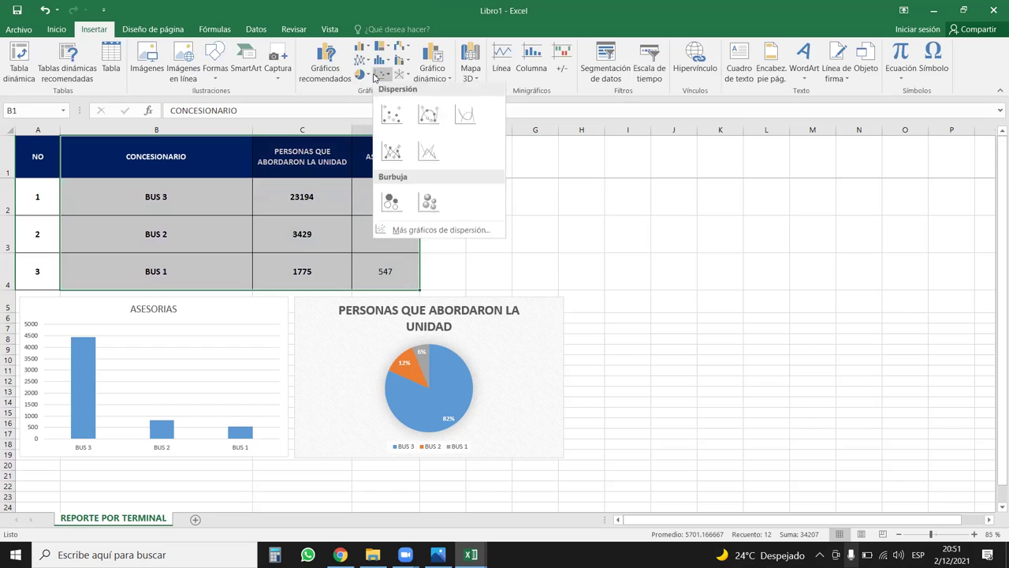
left_click(361, 74)
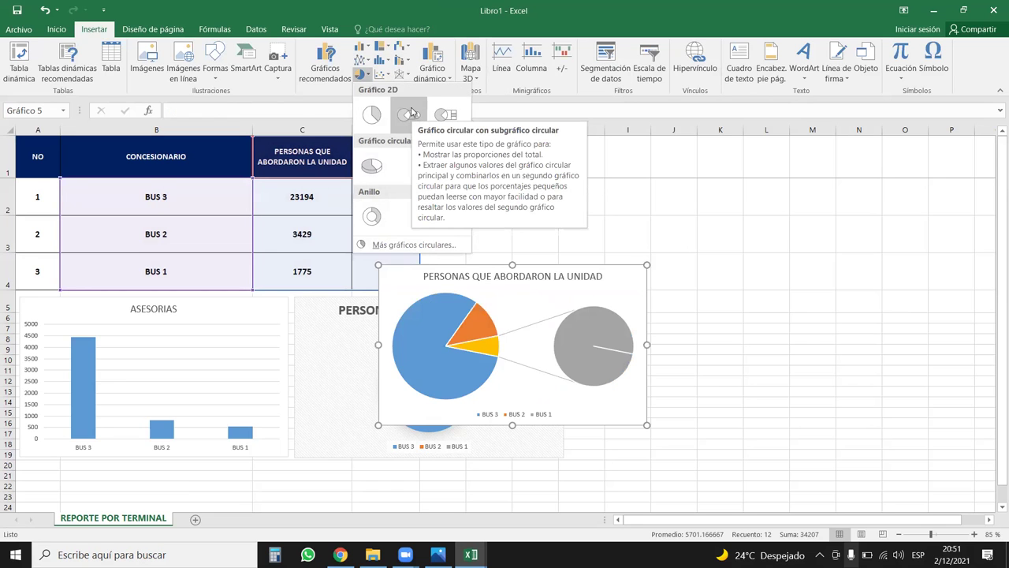
left_click(365, 215)
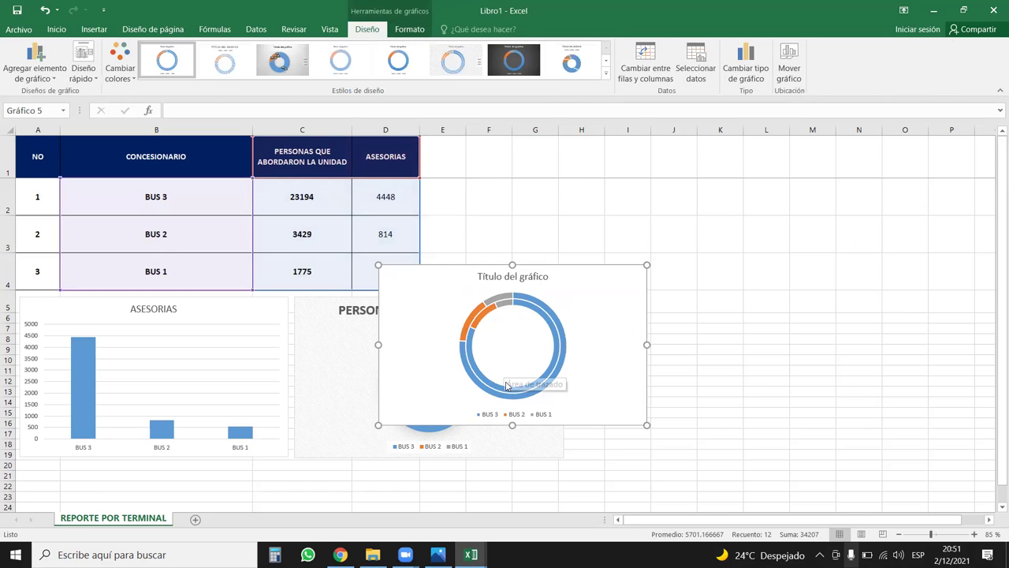
mouse_move(473, 320)
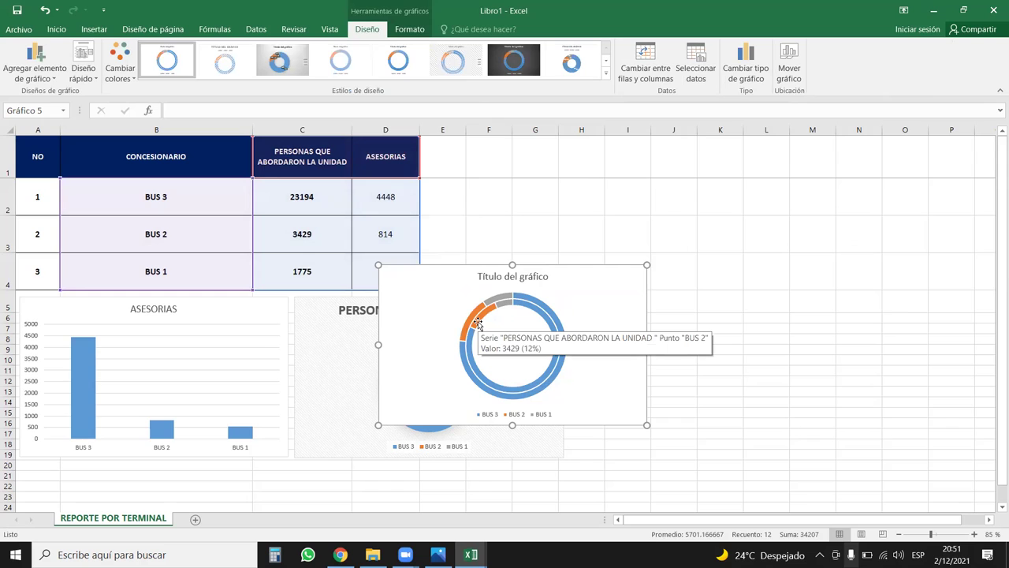
left_click(478, 323)
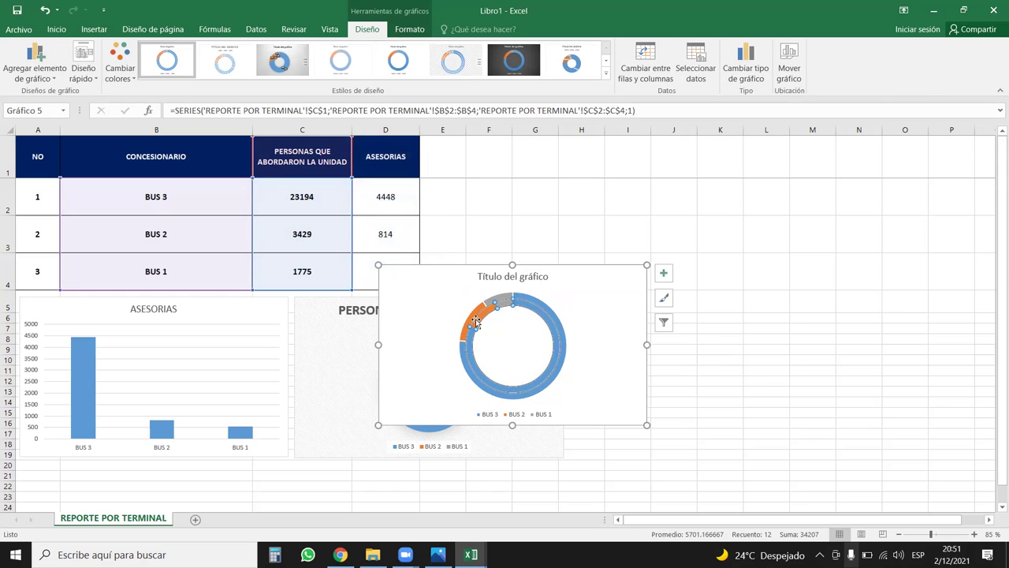
left_click(471, 317)
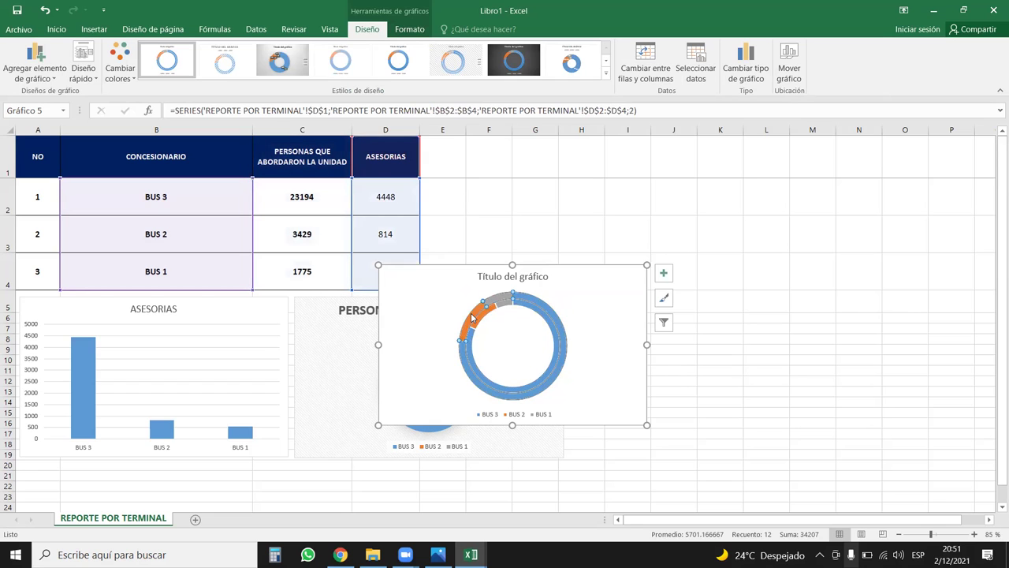
left_click(623, 311)
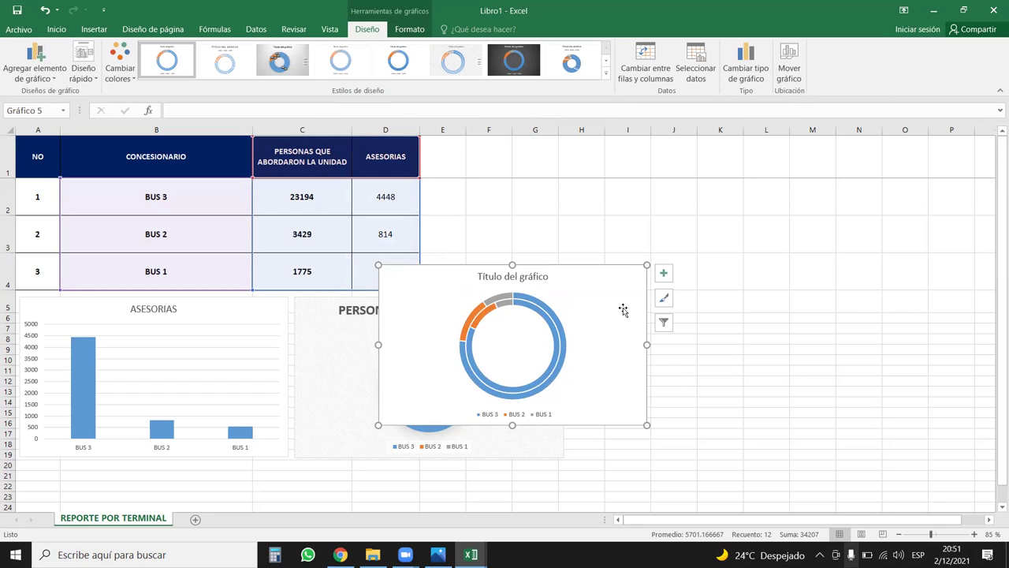
key("Delete")
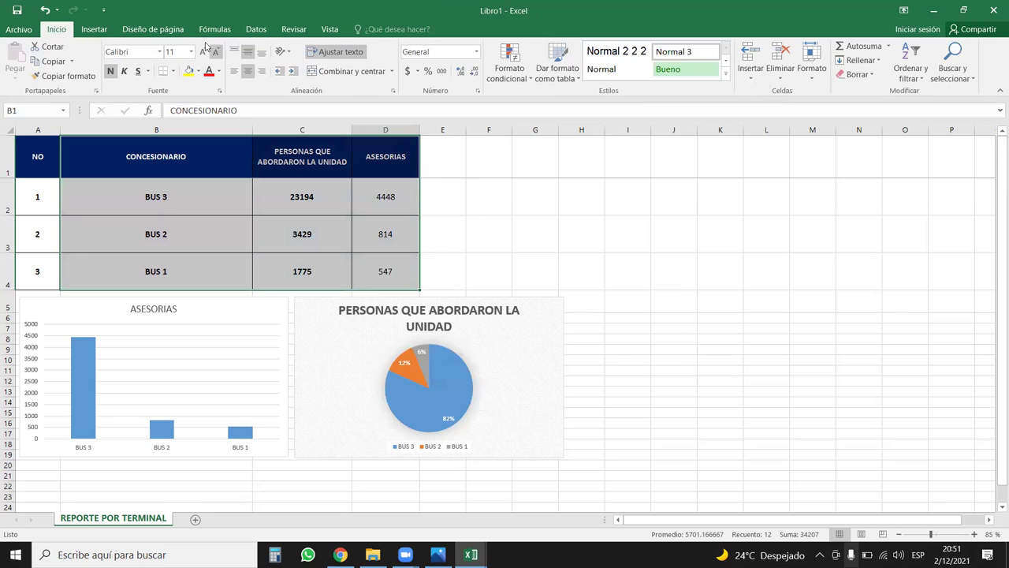
Insert a clustered column chart of B1:D4, place it right of the table and stretch it to row 20
left_click(96, 33)
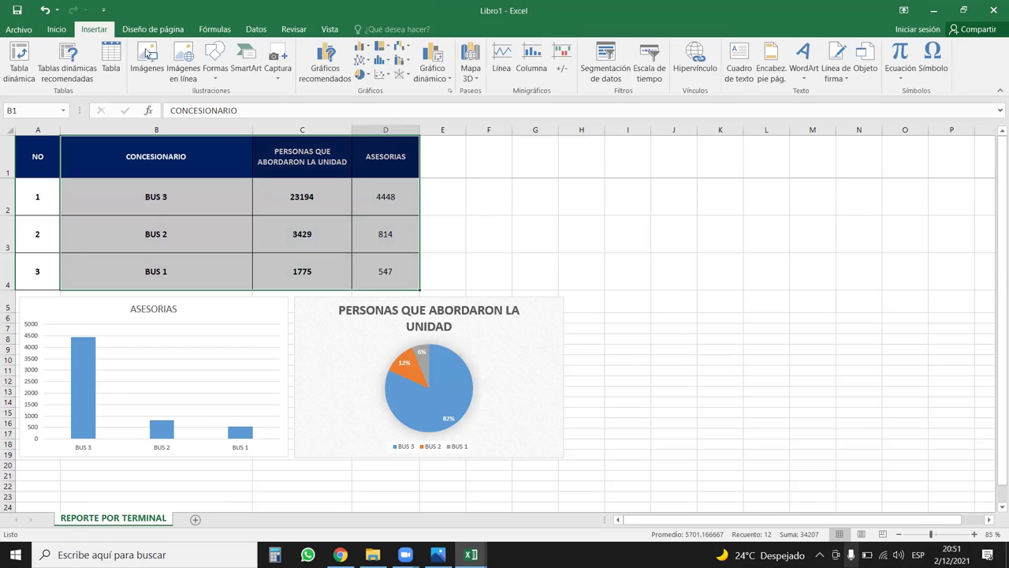
left_click(362, 49)
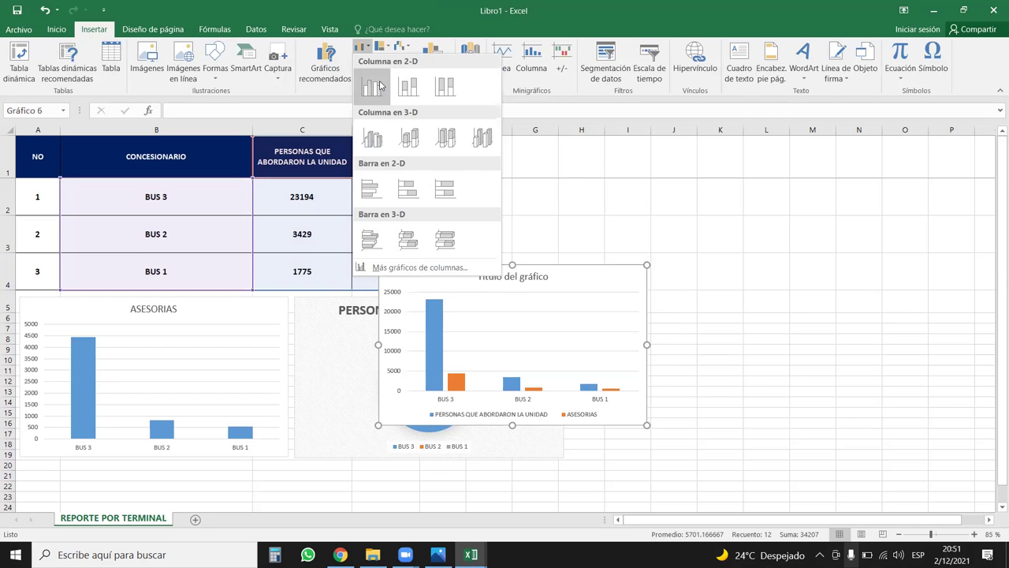
left_click(379, 86)
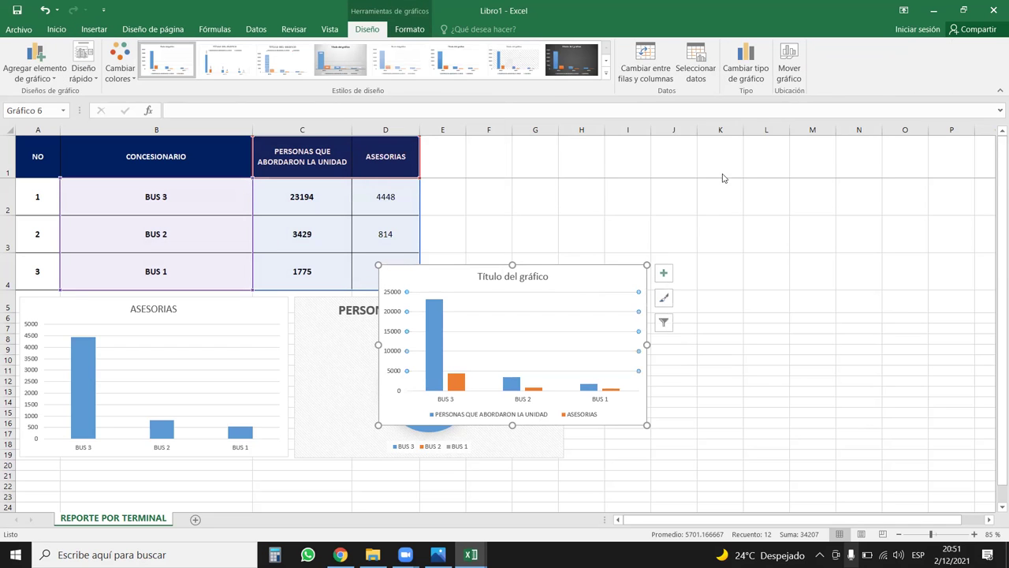
mouse_move(567, 289)
left_mouse_down()
mouse_move(718, 225)
mouse_move(801, 175)
mouse_move(791, 182)
left_mouse_up()
mouse_move(737, 319)
left_mouse_down()
mouse_move(746, 466)
mouse_move(758, 459)
left_mouse_up()
mouse_move(780, 174)
left_mouse_down()
mouse_move(746, 194)
mouse_move(759, 197)
left_mouse_up()
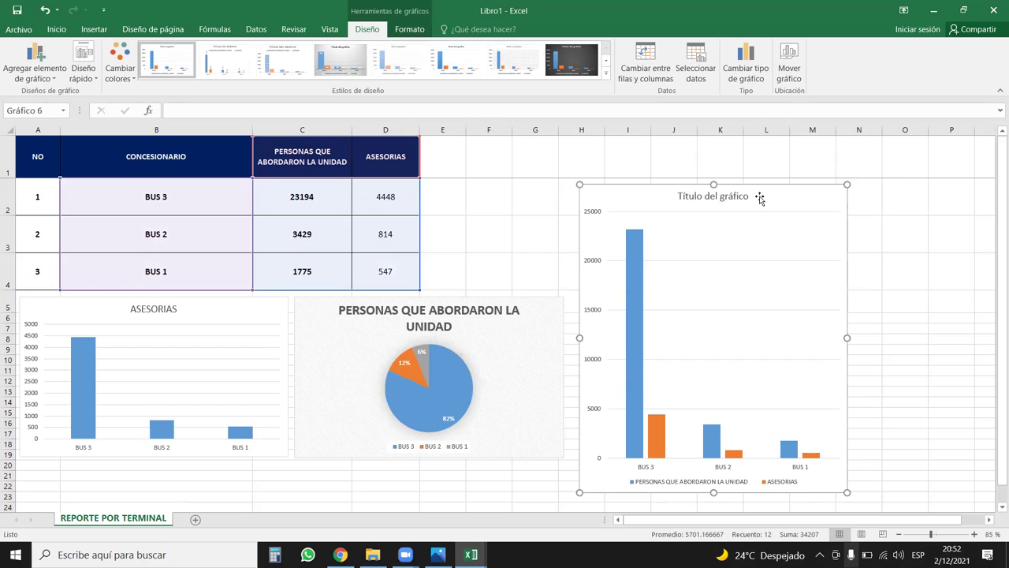